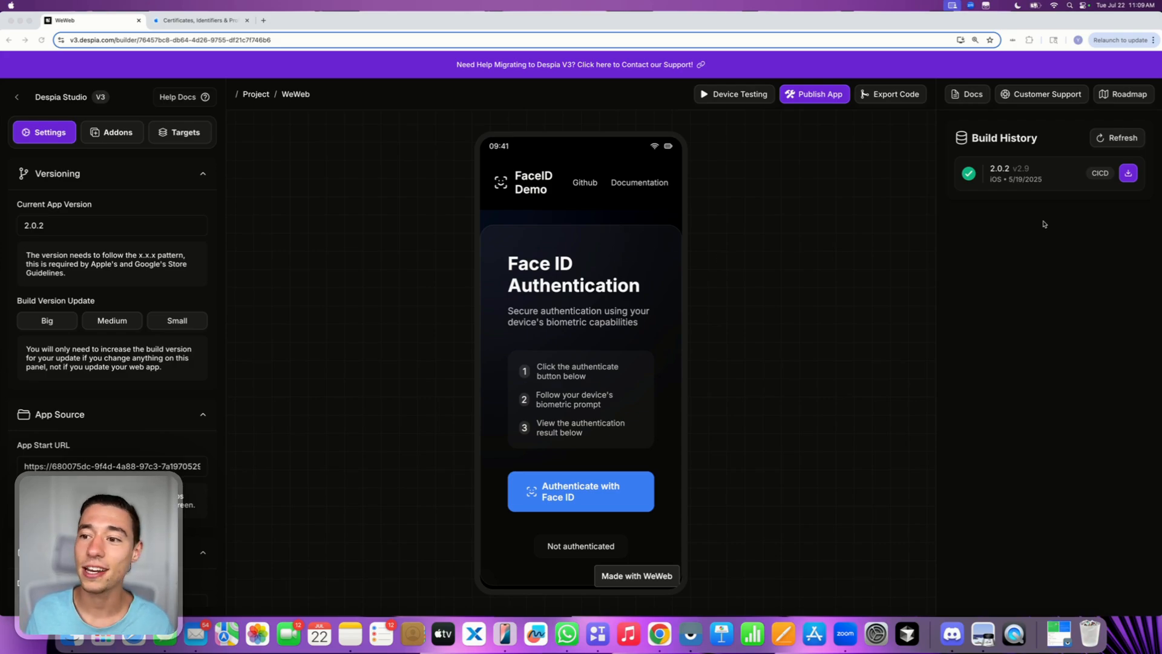
click(1016, 172)
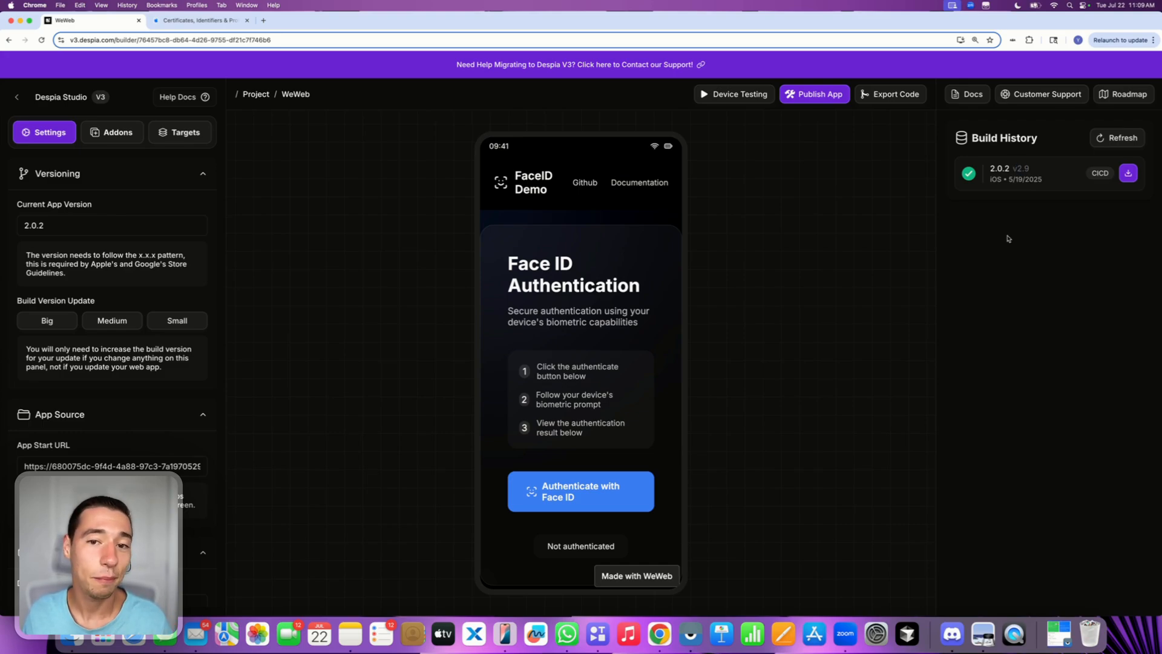
click(806, 95)
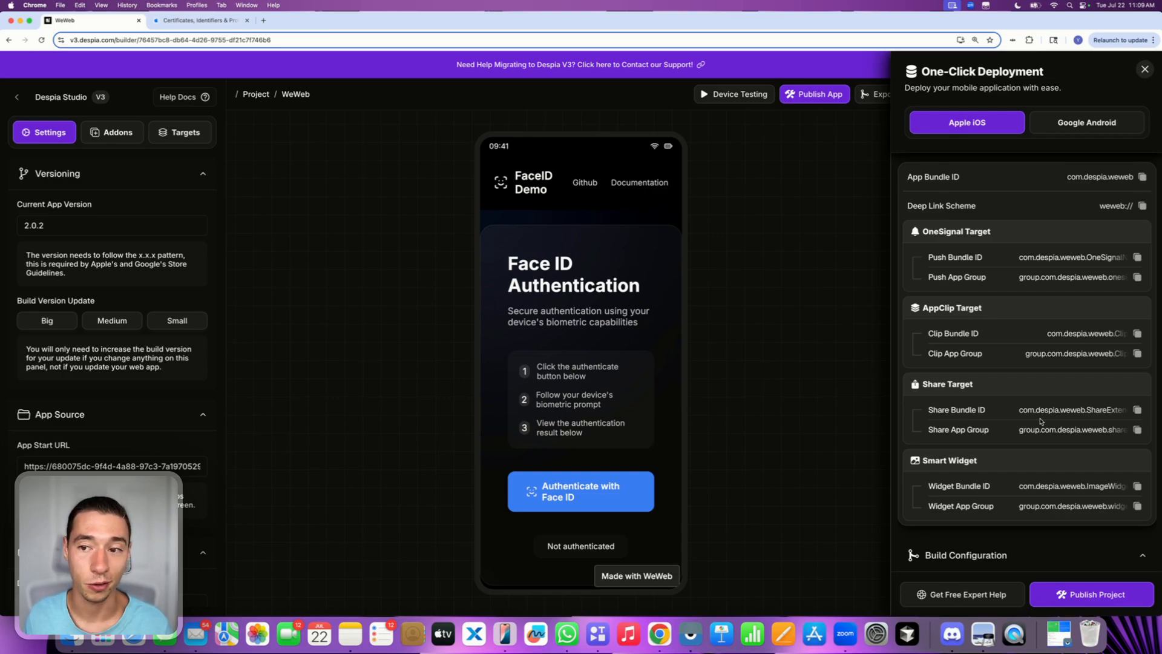
click(1145, 70)
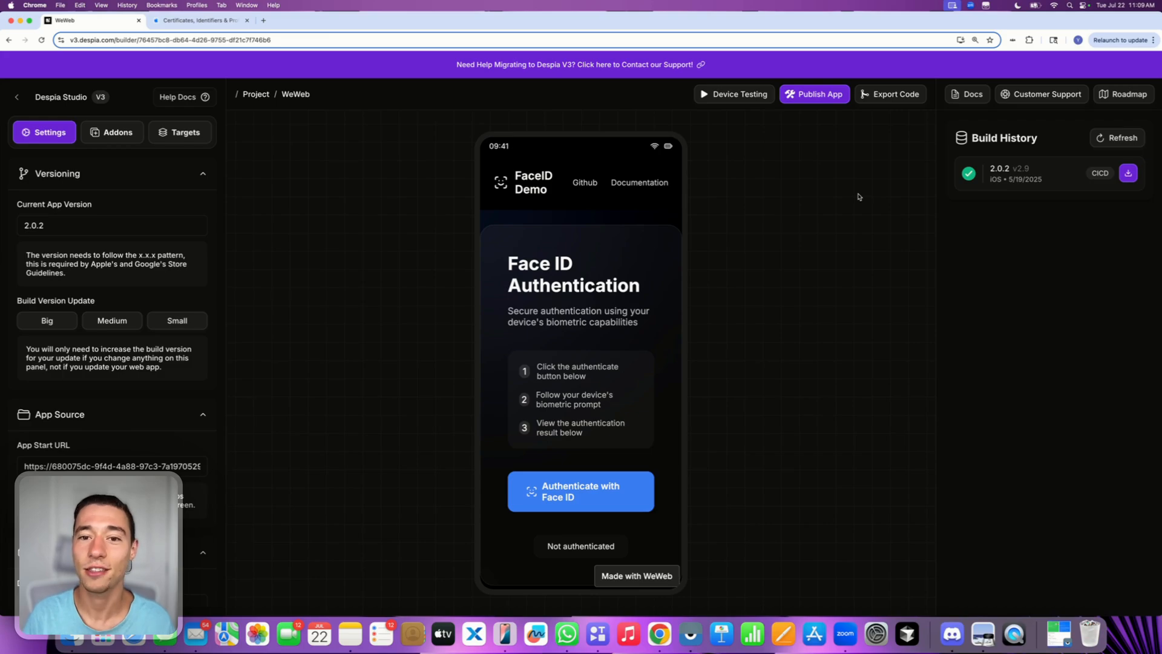
- Open the Apple iOS deployment settings and review the app bundle ID plus the OneSignal, AppClip, Share and Smart Widget bundle IDs and app groups
click(819, 99)
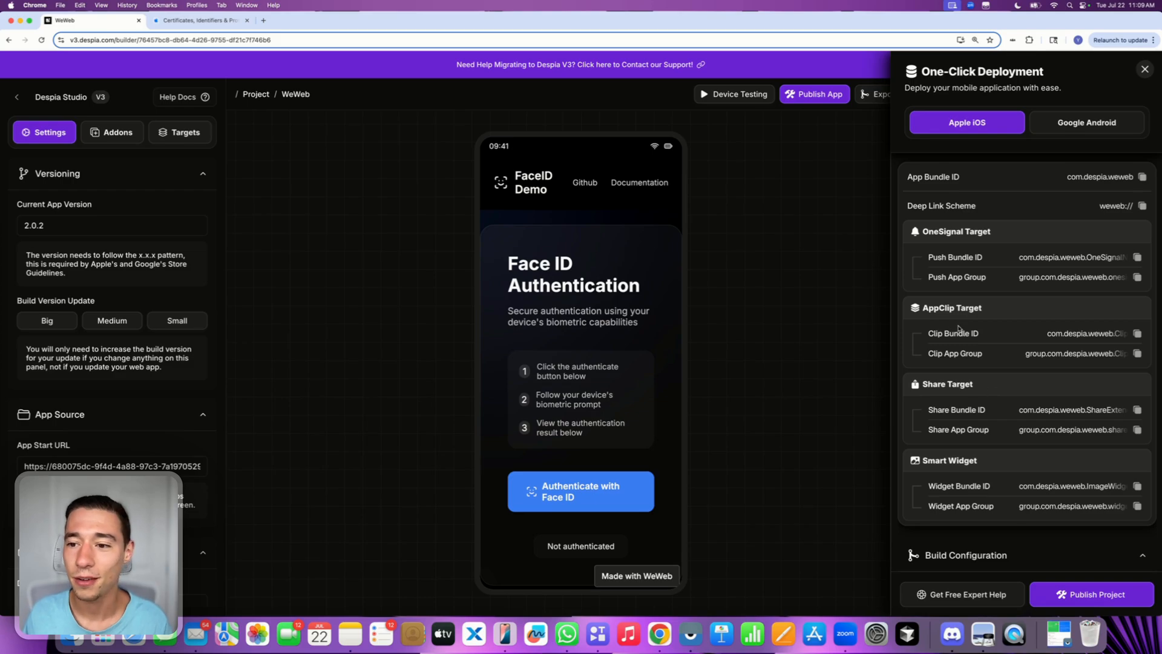
drag(931, 258, 996, 281)
click(997, 282)
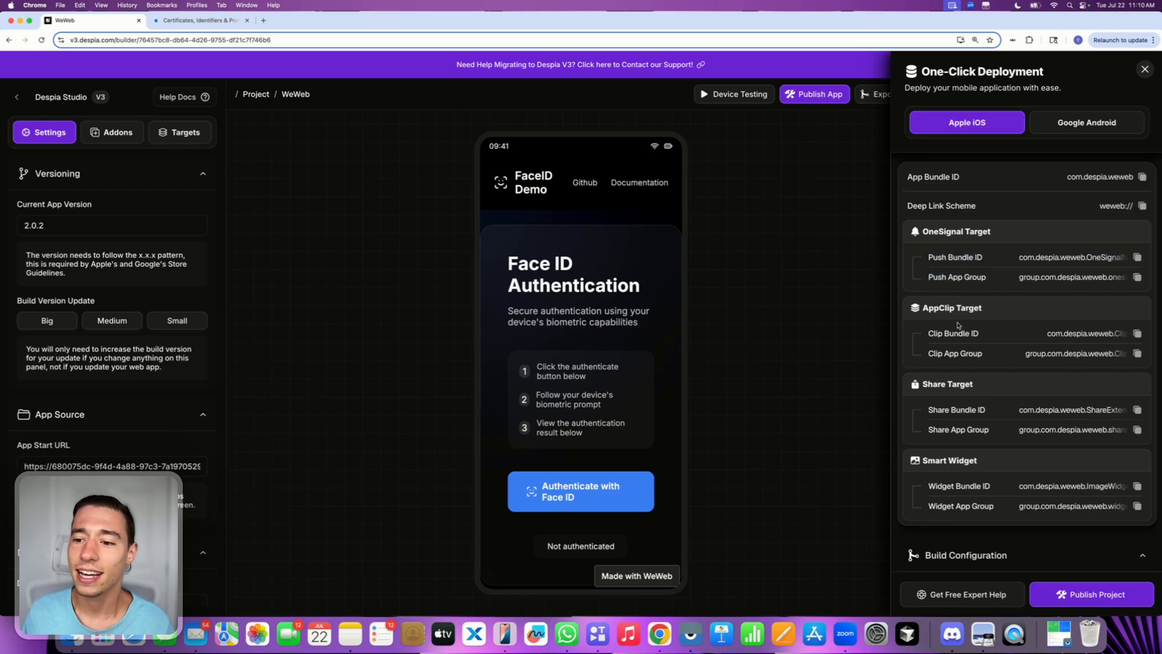
drag(932, 333, 997, 357)
click(993, 336)
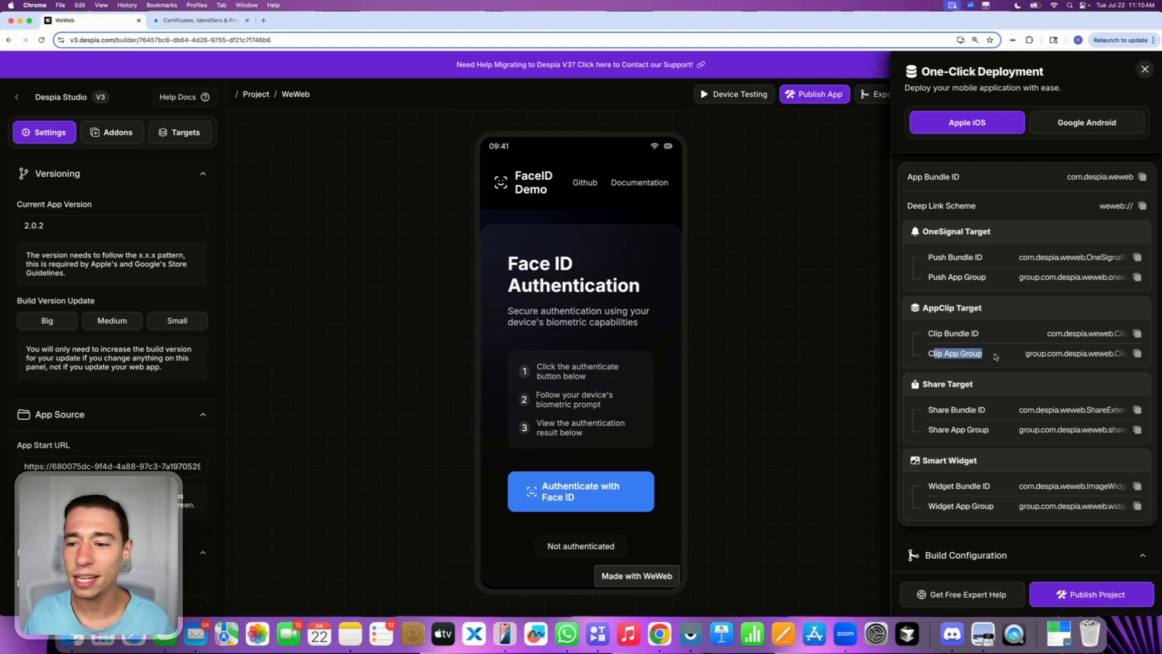
click(996, 358)
drag(925, 415, 1006, 415)
click(970, 427)
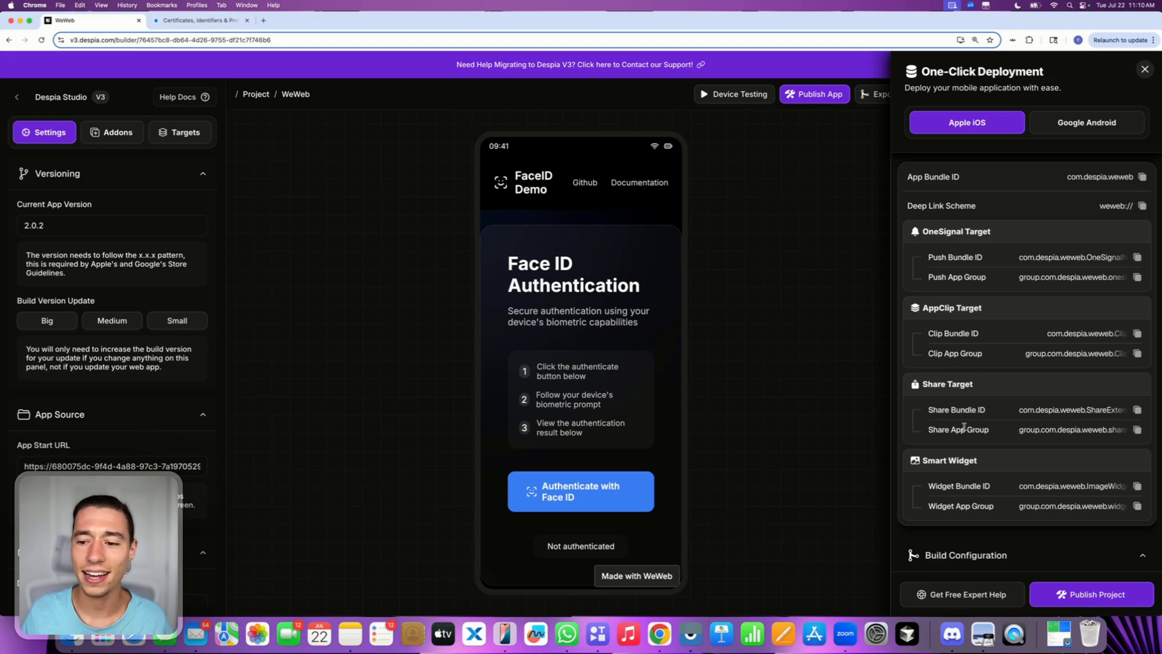
drag(929, 430, 990, 431)
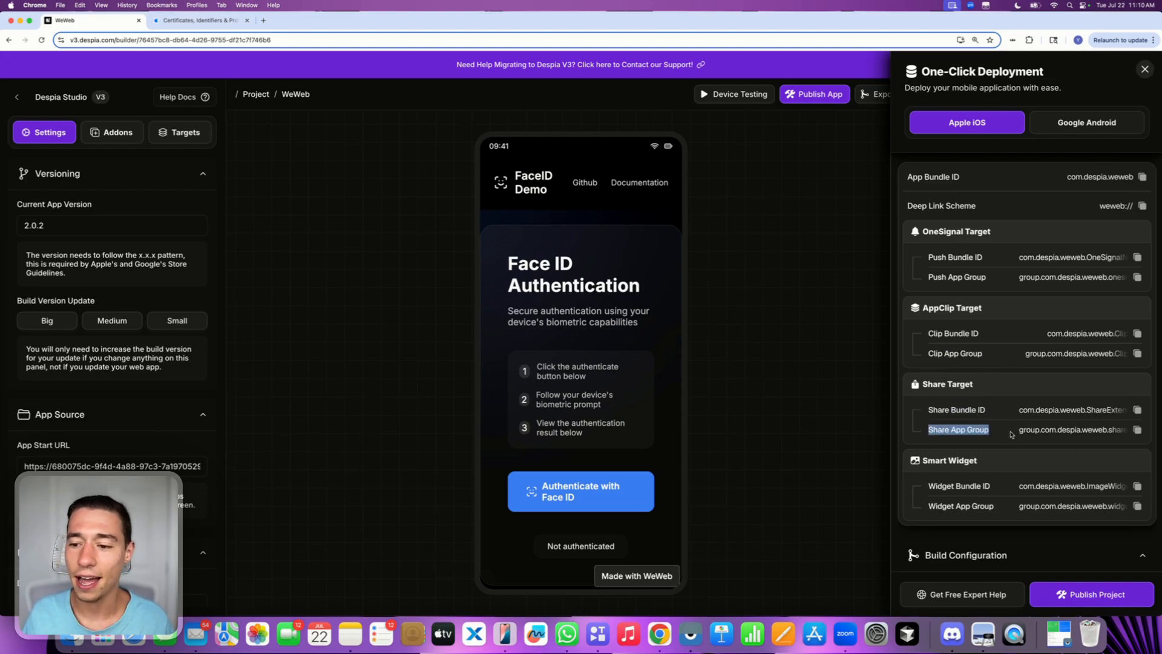
click(976, 481)
drag(929, 490, 998, 494)
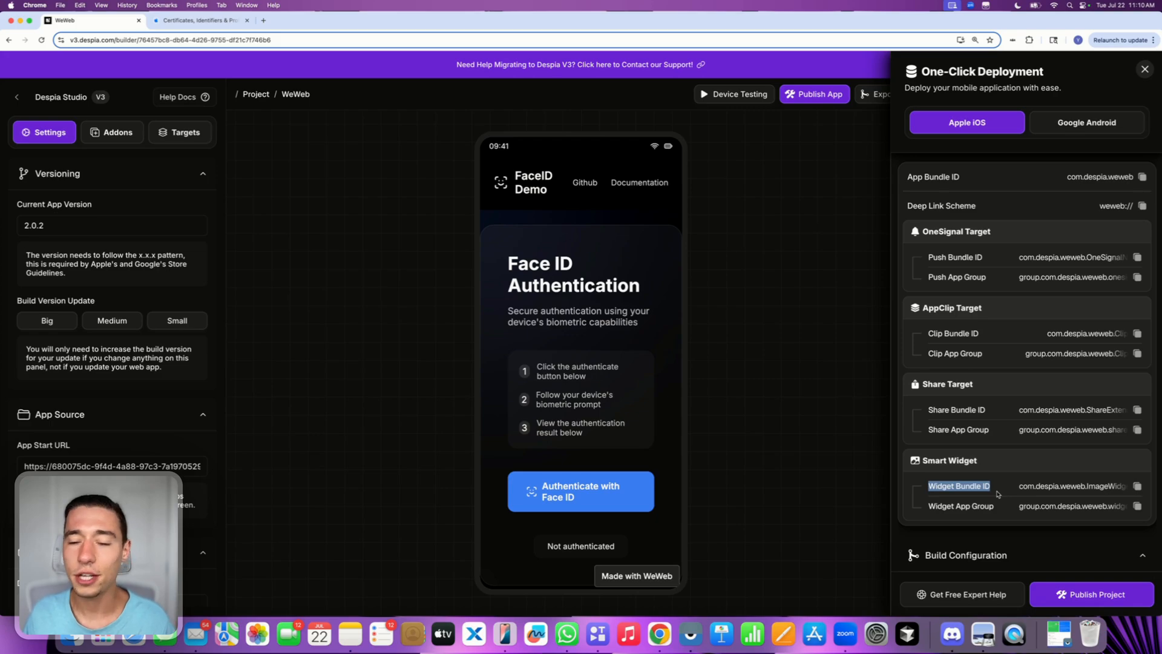
drag(929, 507, 1027, 514)
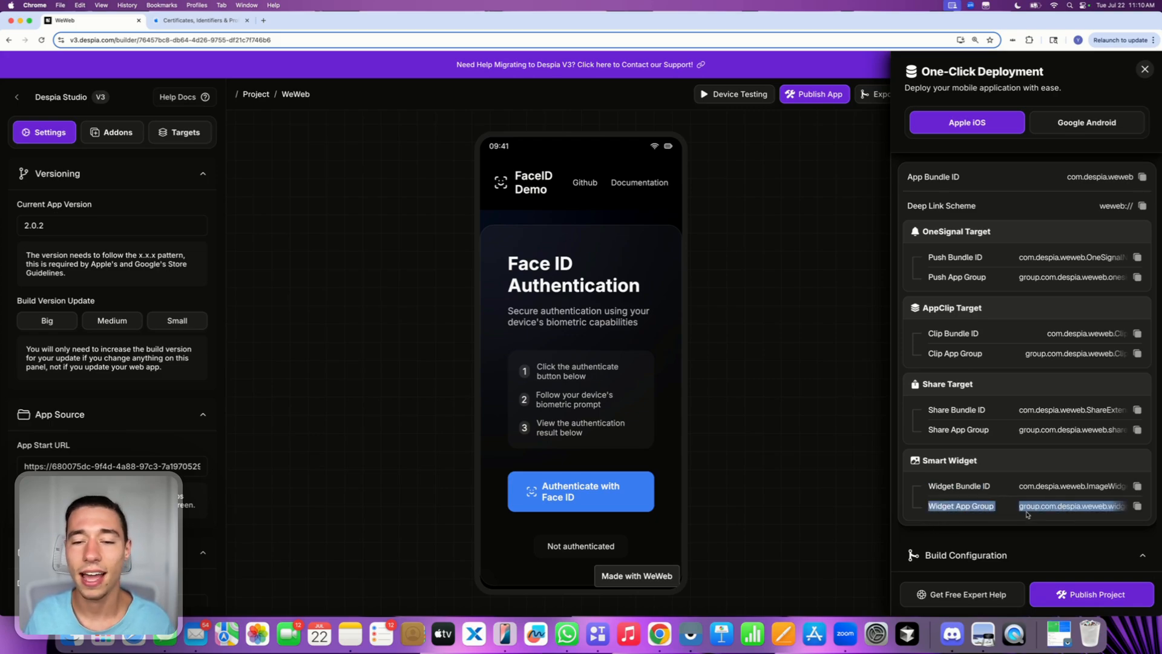
click(976, 496)
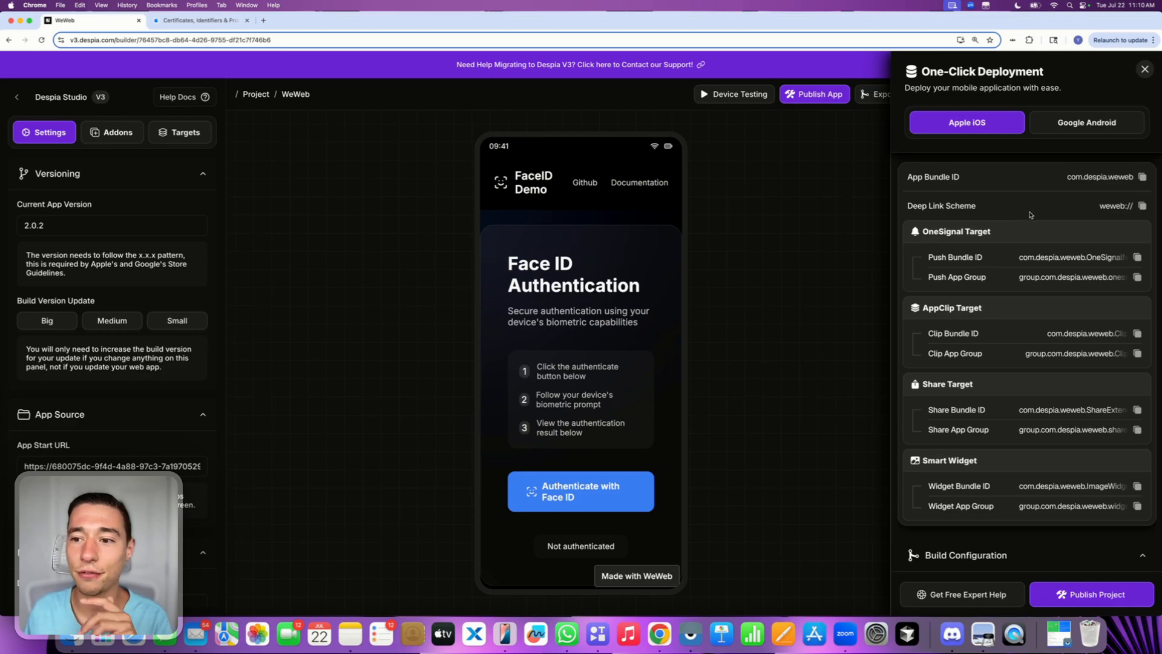
drag(1067, 176, 1146, 184)
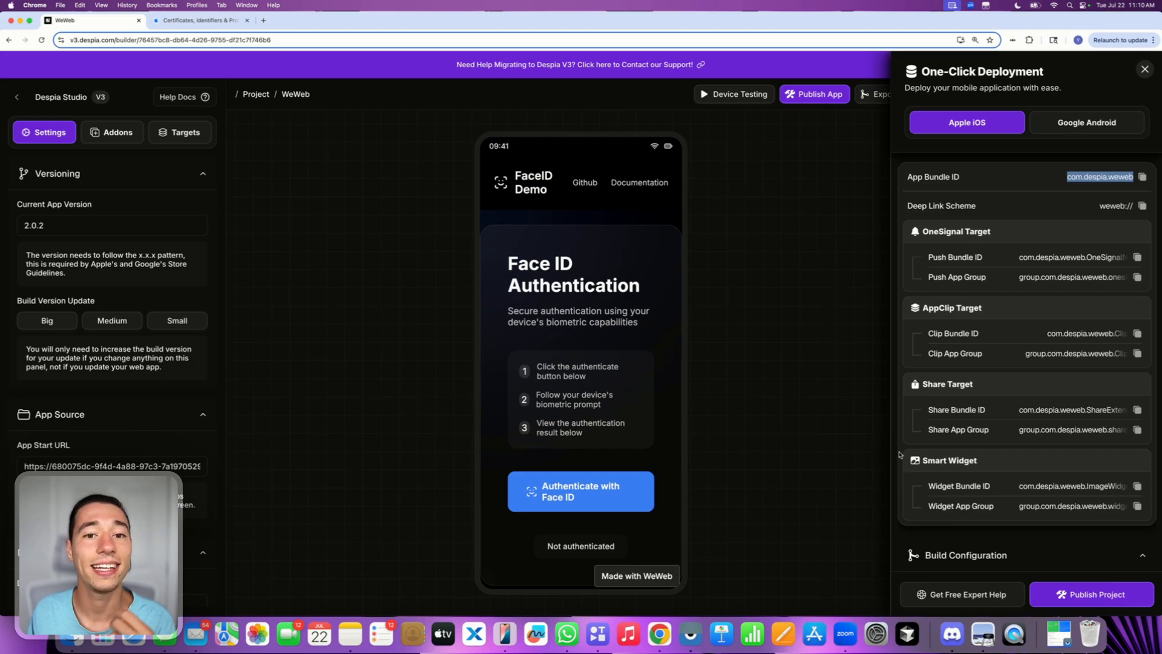
click(1038, 267)
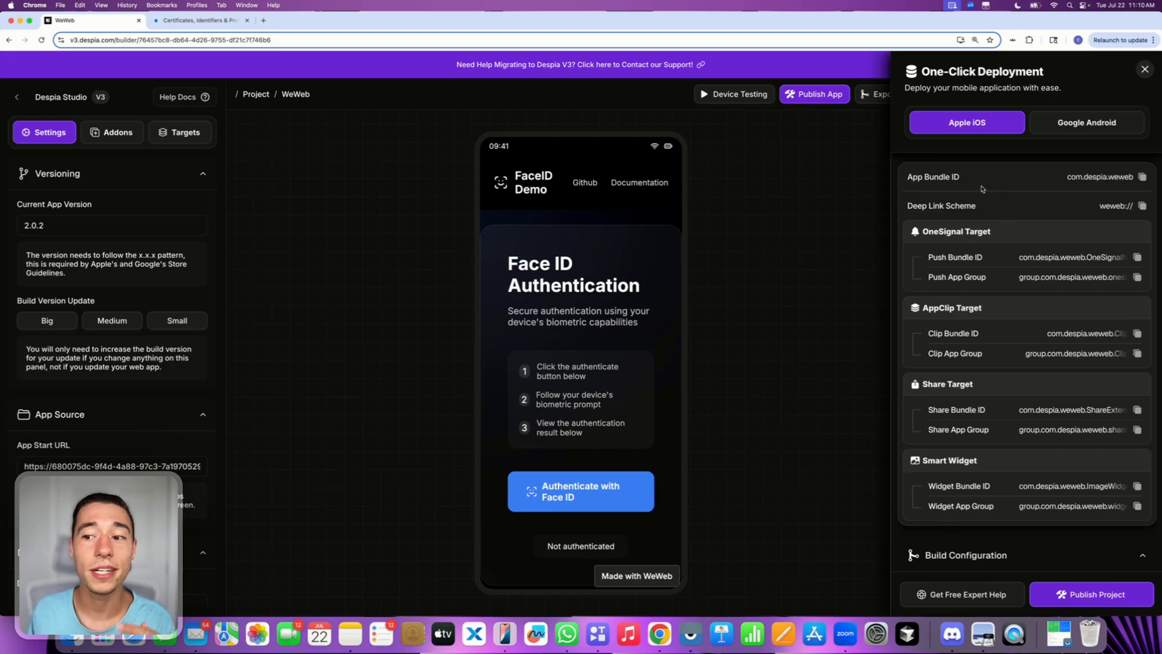
- Switch to Apple Developer, open the WeWeb App ID configuration and enable the iCloud capability with CloudKit support
click(182, 22)
click(310, 232)
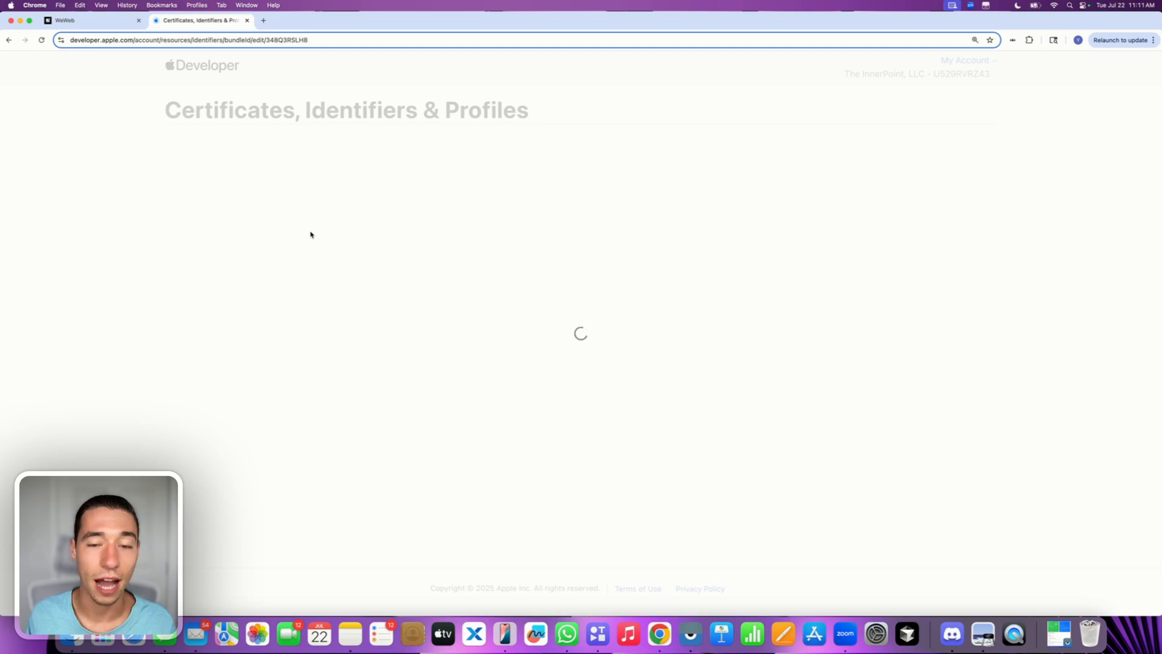
scroll(294, 386, down, 5)
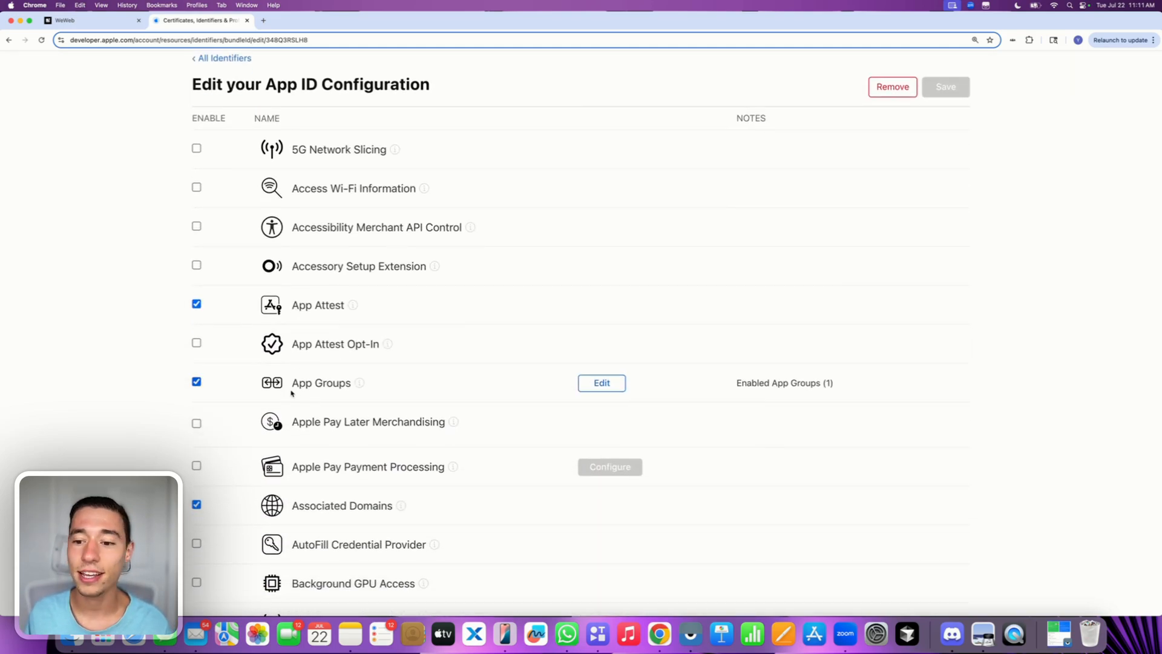
scroll(363, 388, down, 3)
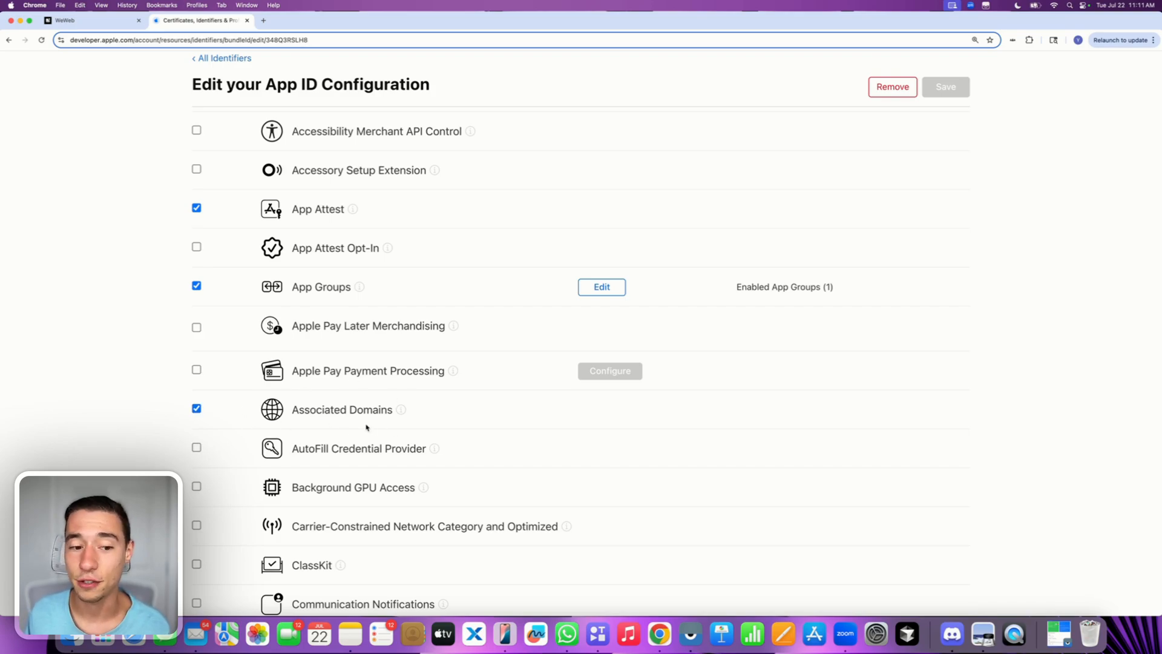
scroll(367, 427, down, 5)
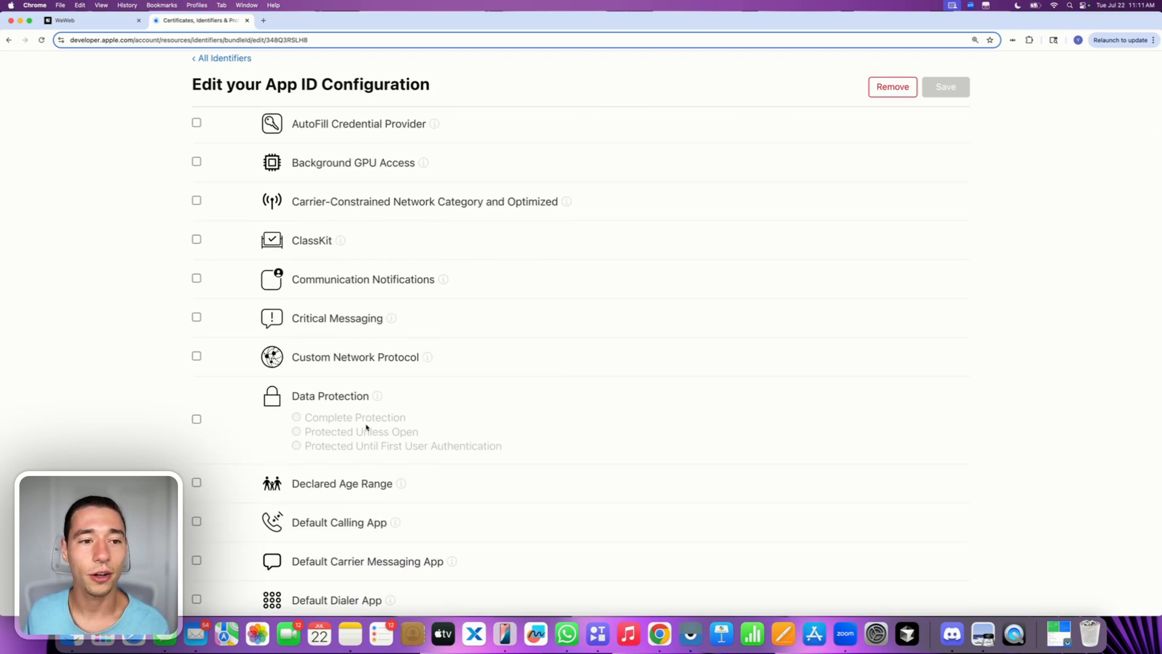
scroll(366, 427, down, 8)
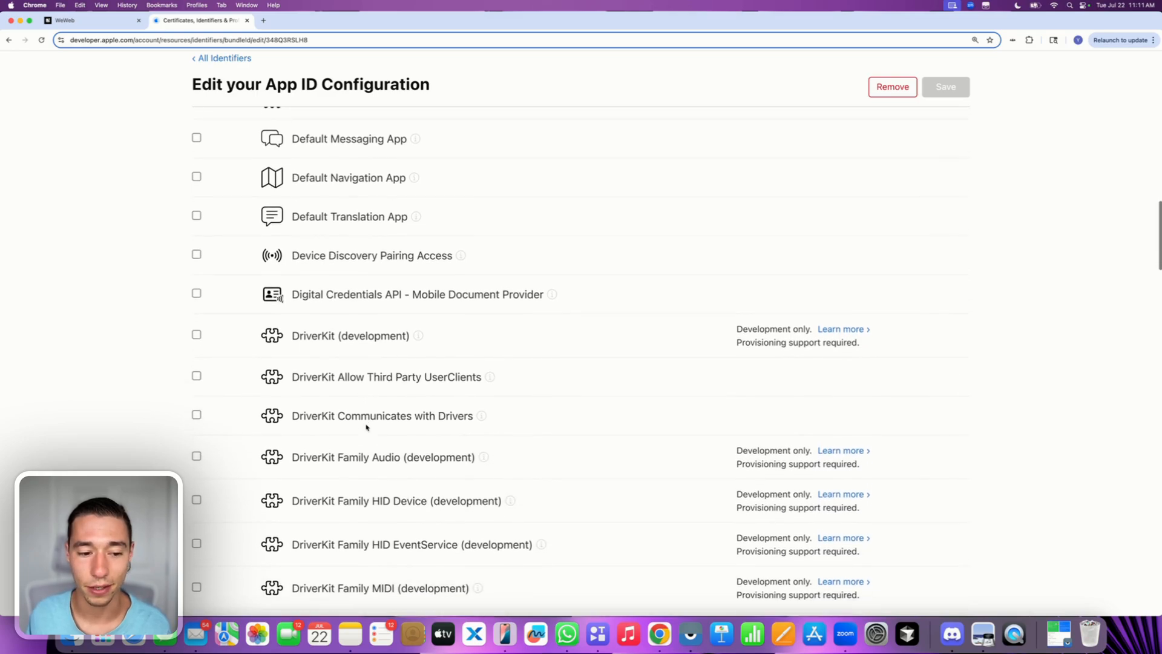
scroll(367, 428, down, 14)
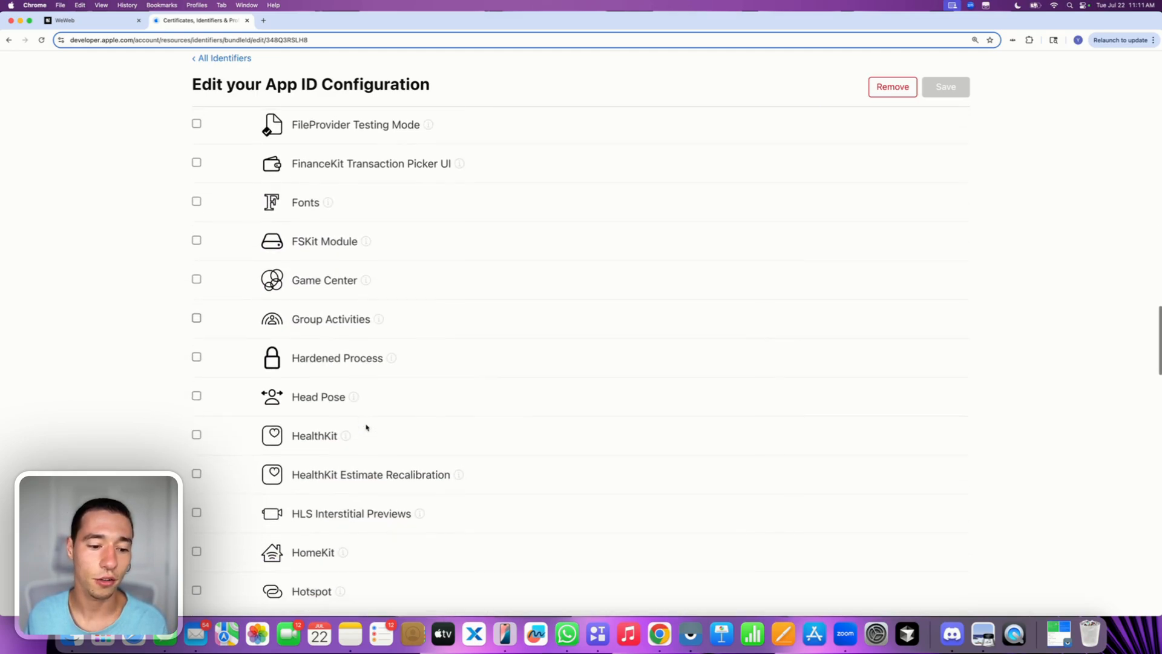
scroll(367, 427, down, 5)
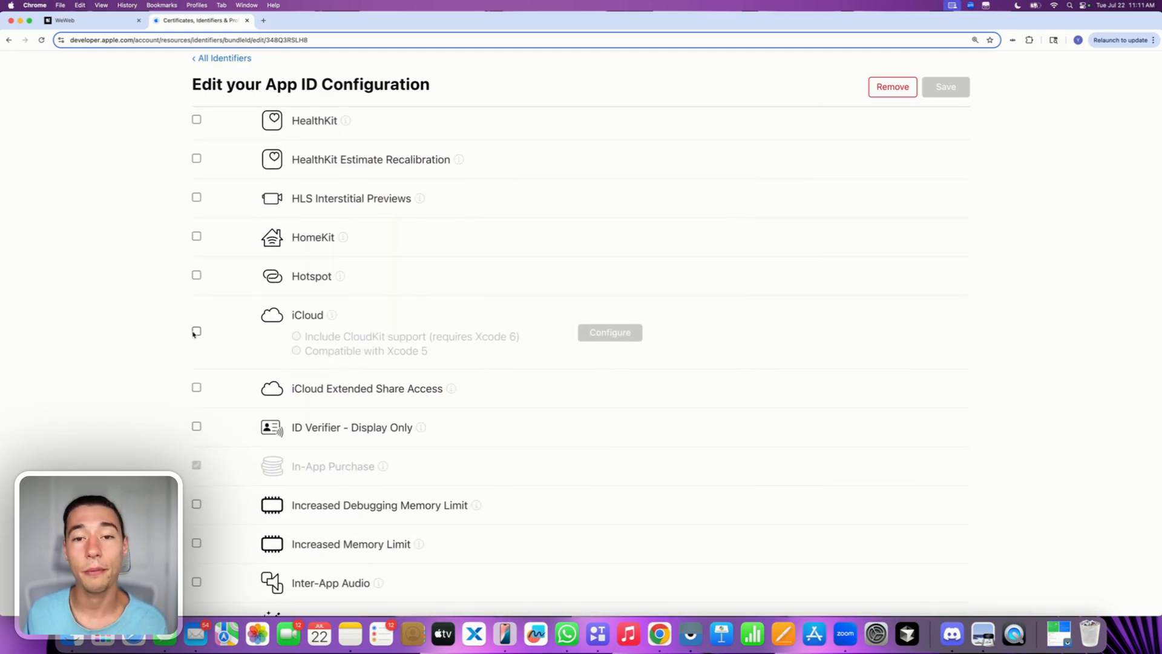
click(195, 332)
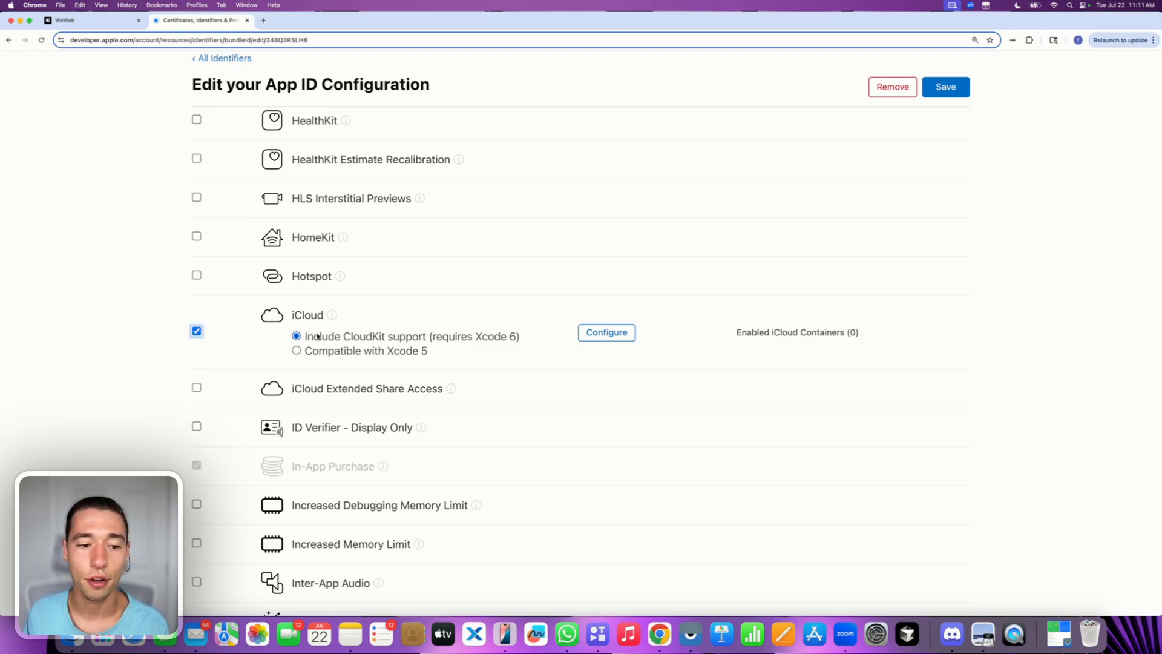
- Check the remaining capabilities including Push Notifications, and save the WeWeb App ID configuration, confirming the capability modification
scroll(296, 336, down, 1)
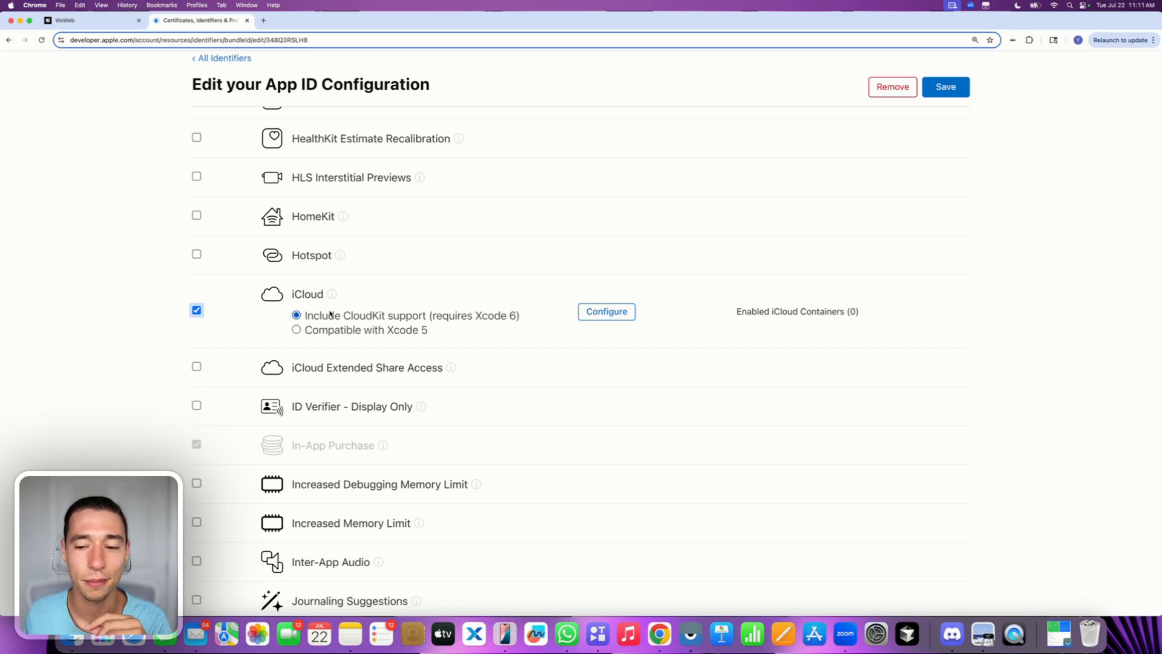
scroll(330, 314, down, 7)
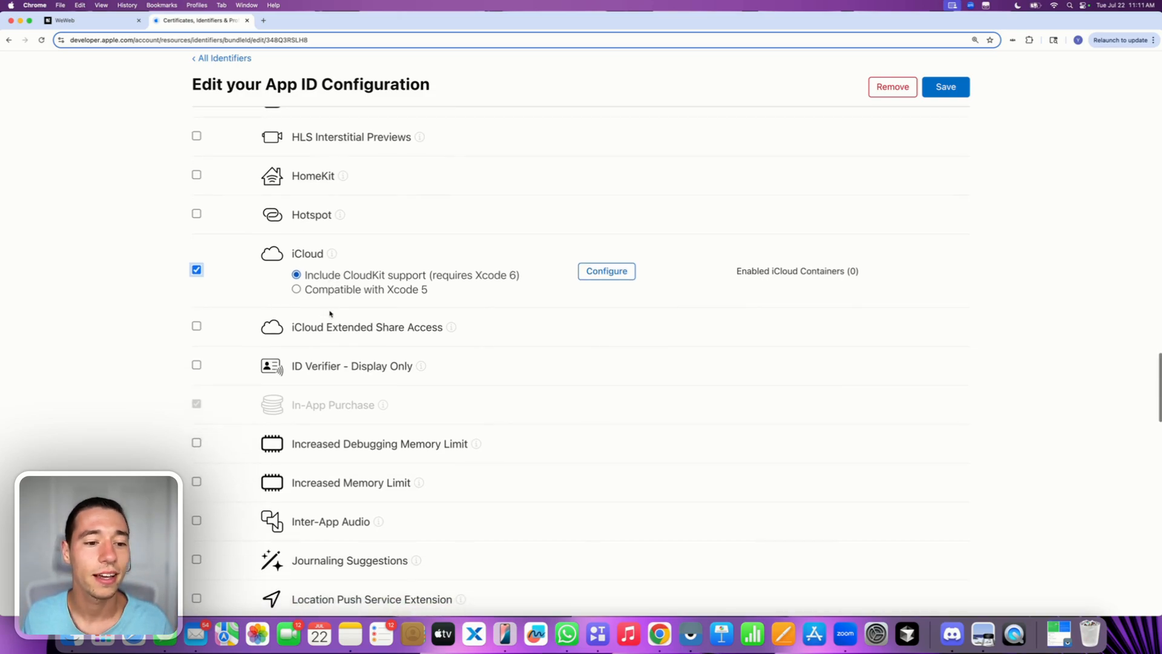
scroll(330, 314, down, 10)
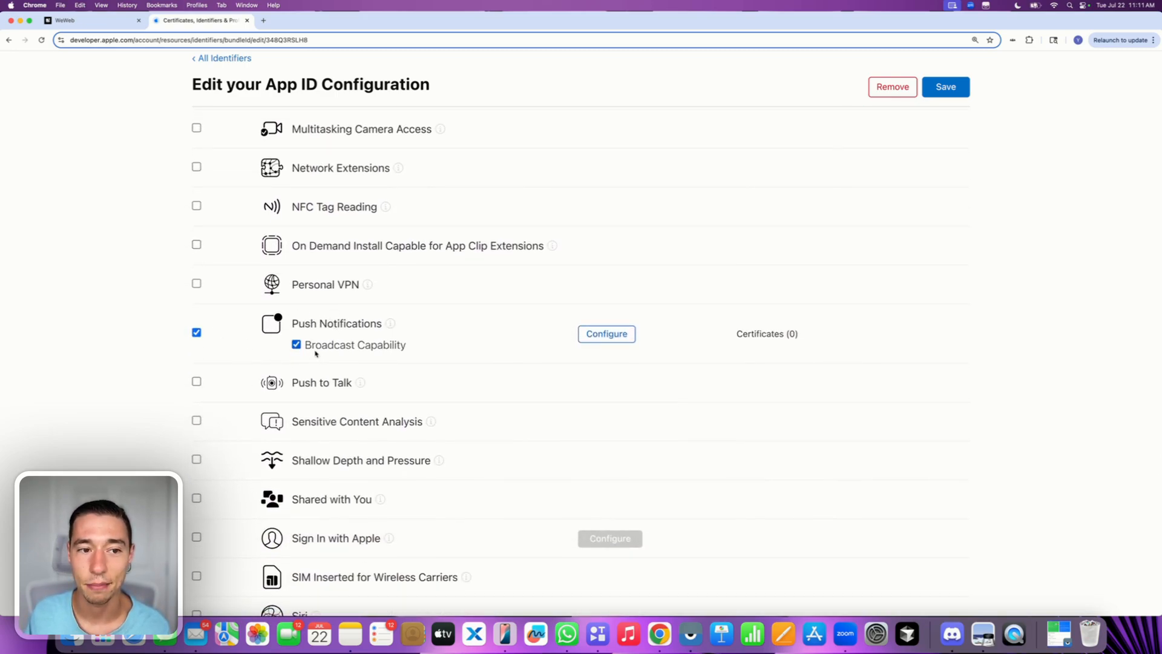
scroll(315, 353, down, 8)
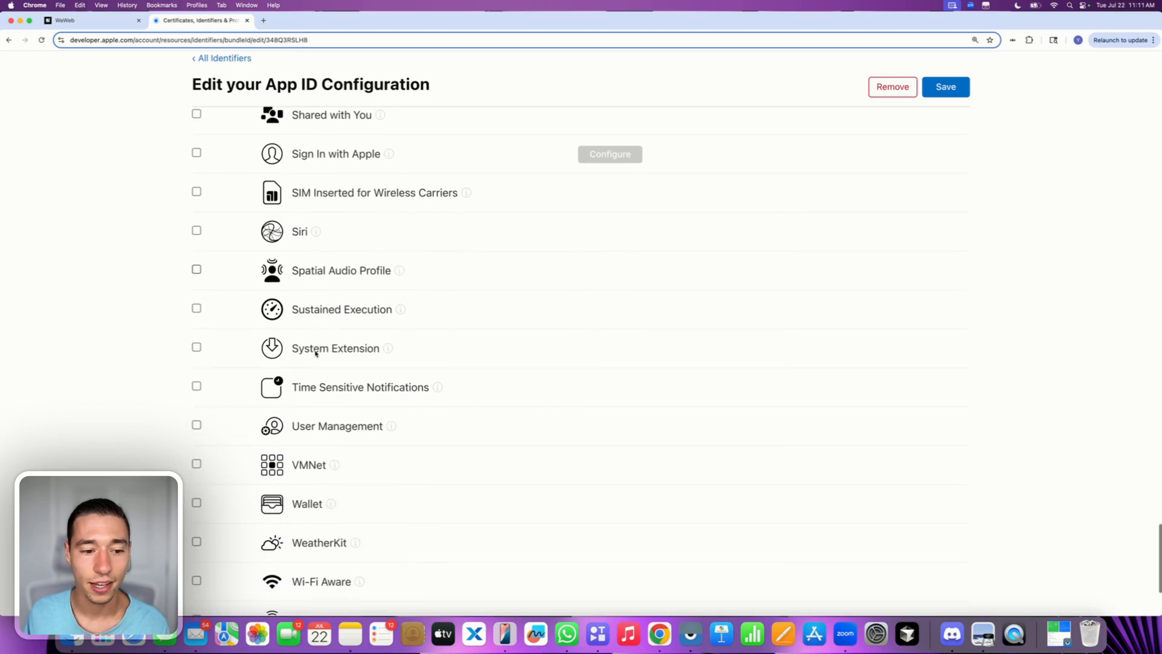
scroll(316, 338, up, 4)
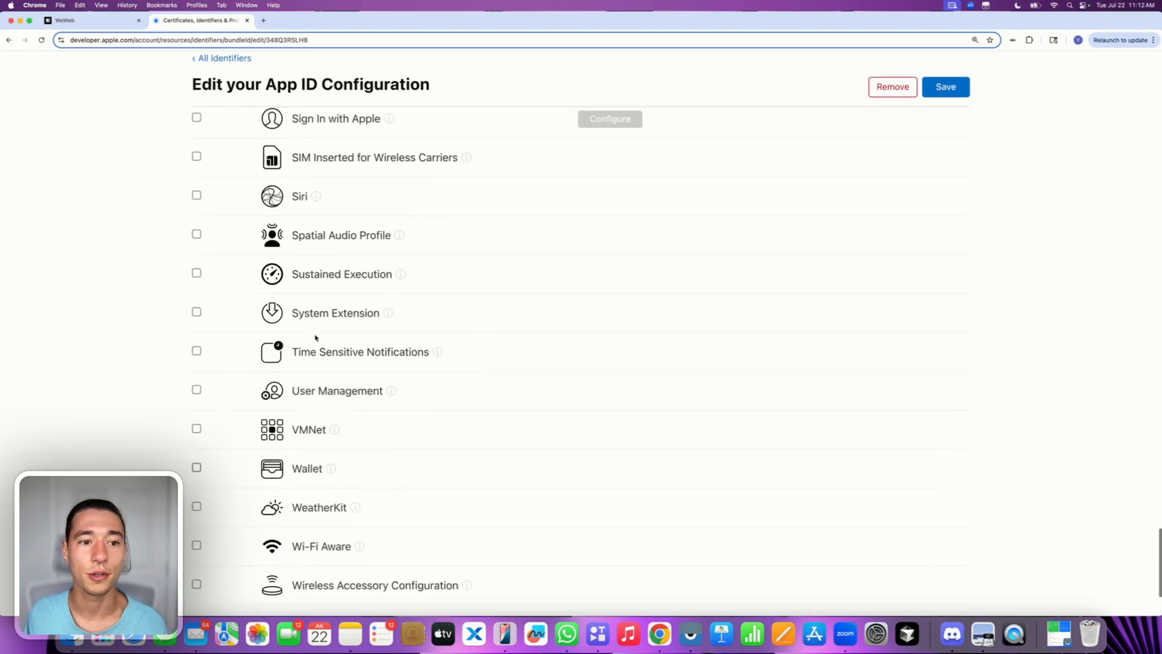
scroll(315, 338, up, 20)
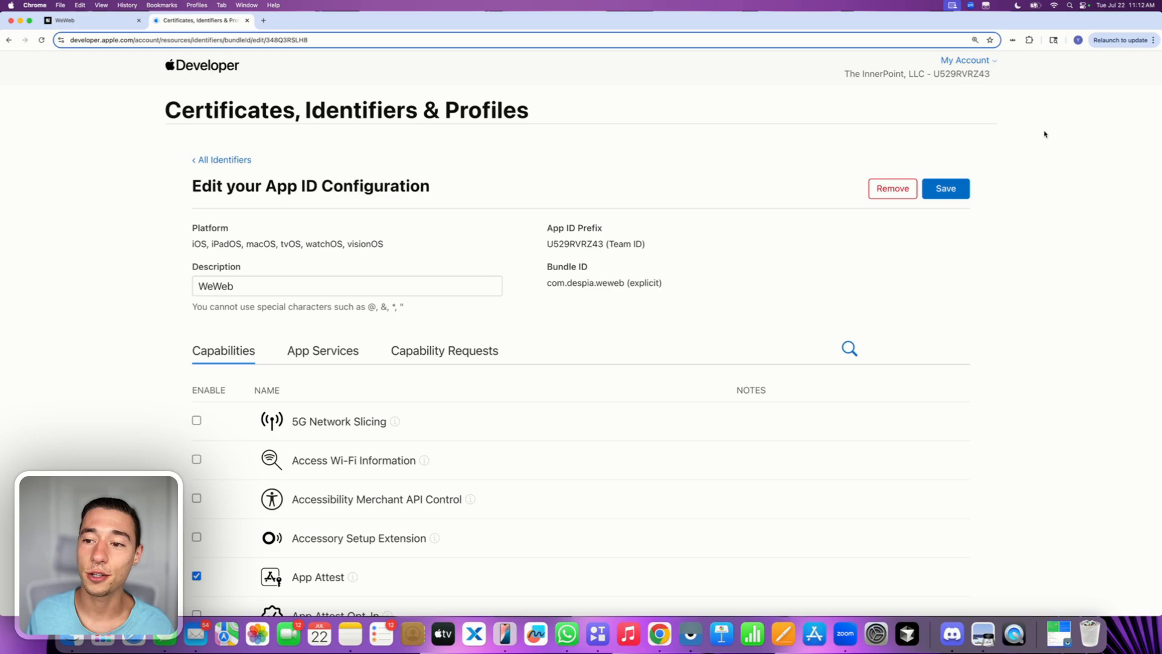
click(955, 192)
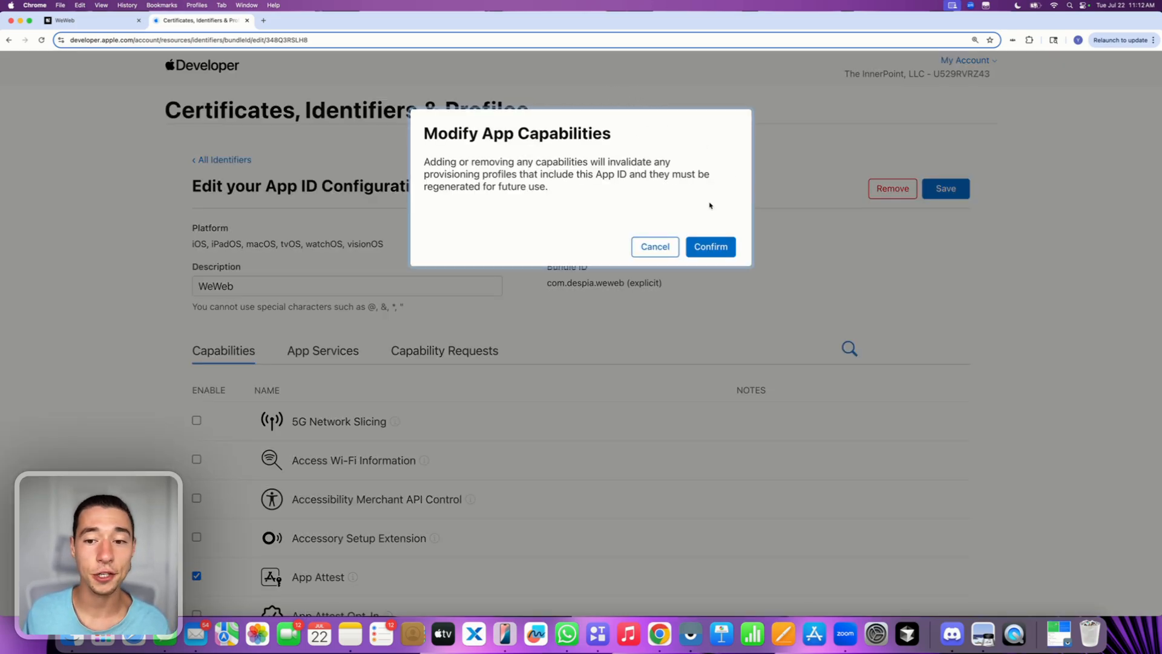
click(713, 247)
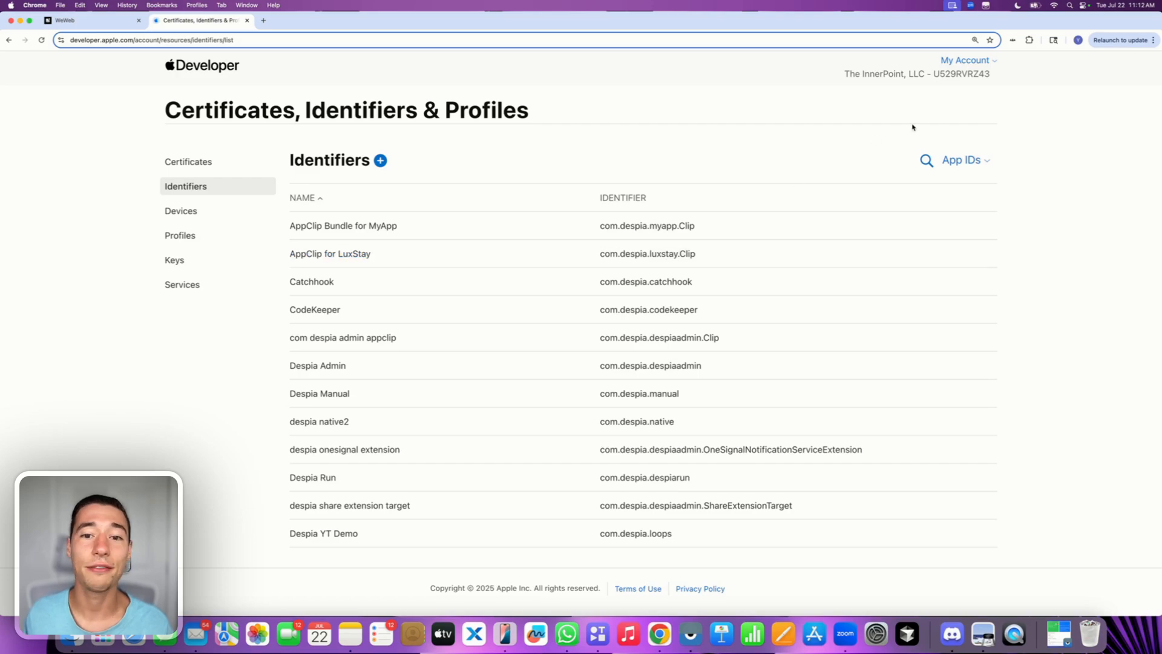
- Search the App ID identifiers for "weweb"
click(926, 161)
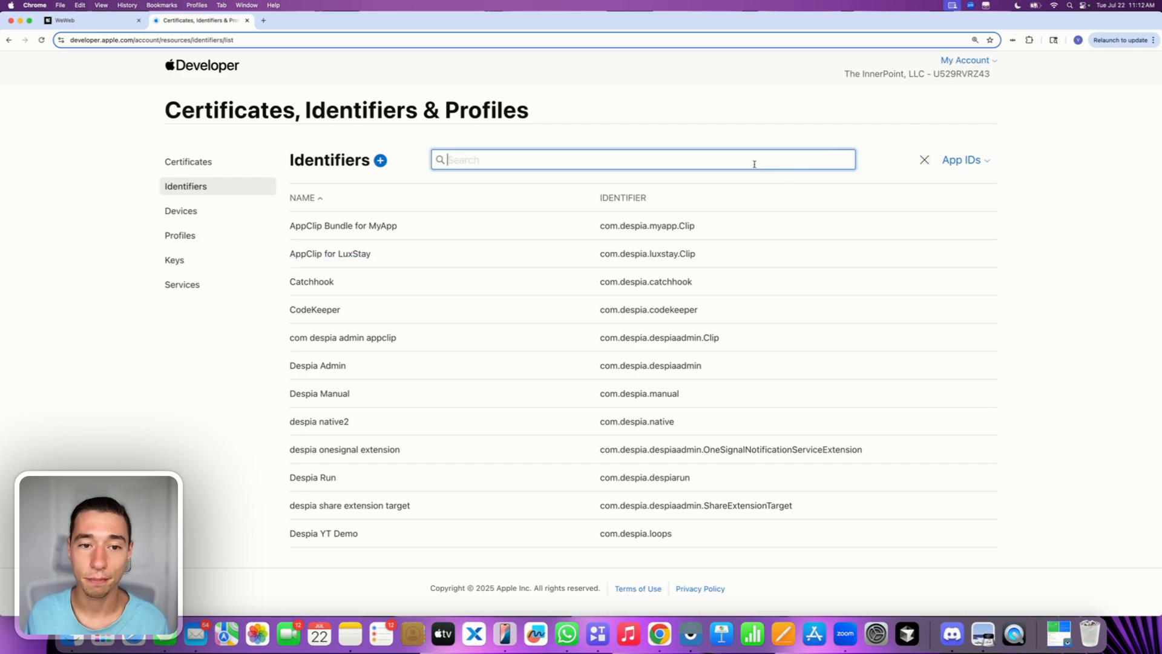
text(weweb)
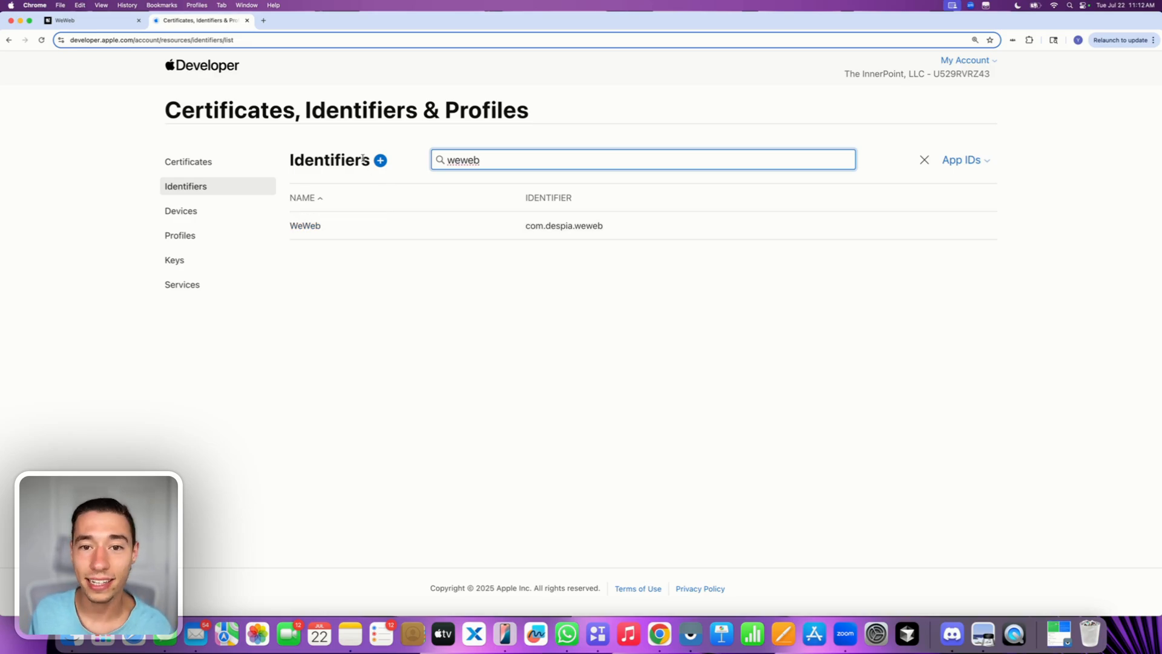
- Switch back to Despia and examine the OneSignal target's Push App Group and Push Bundle ID in the iOS deployment settings
click(121, 21)
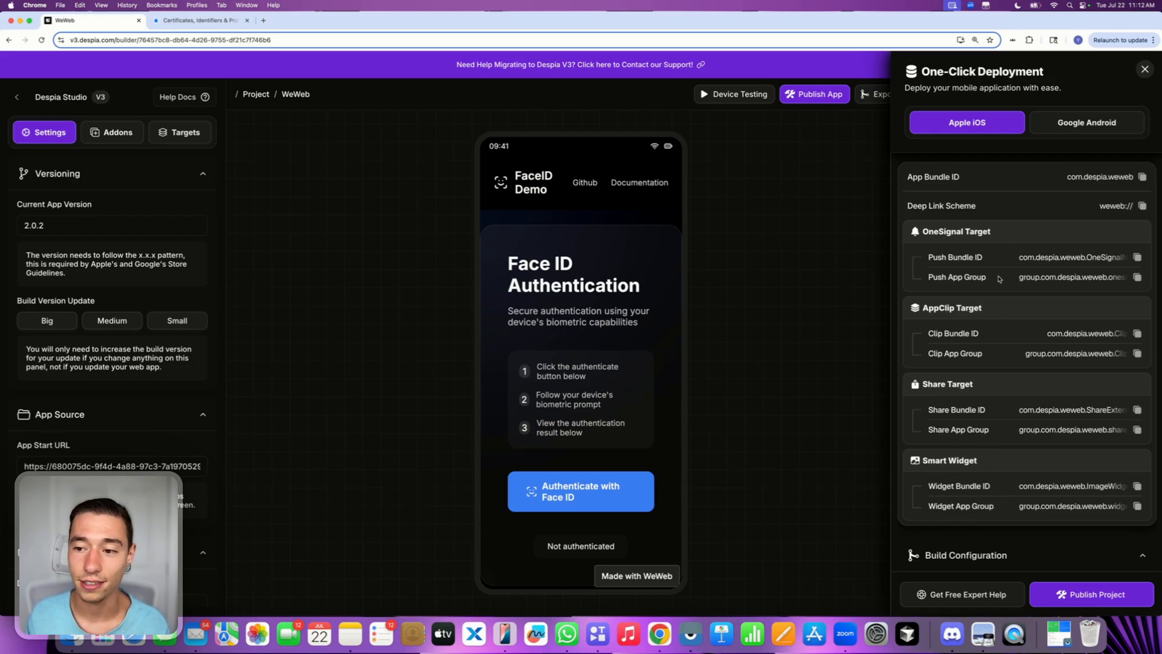
double_click(1030, 279)
triple_click(1030, 279)
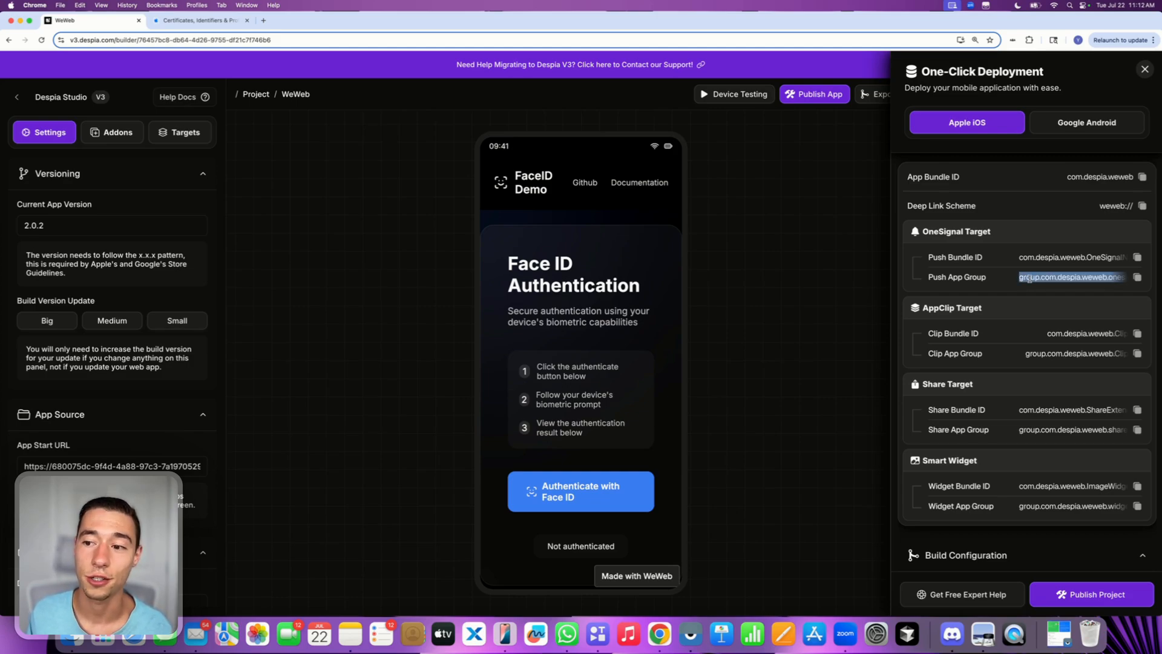
triple_click(946, 276)
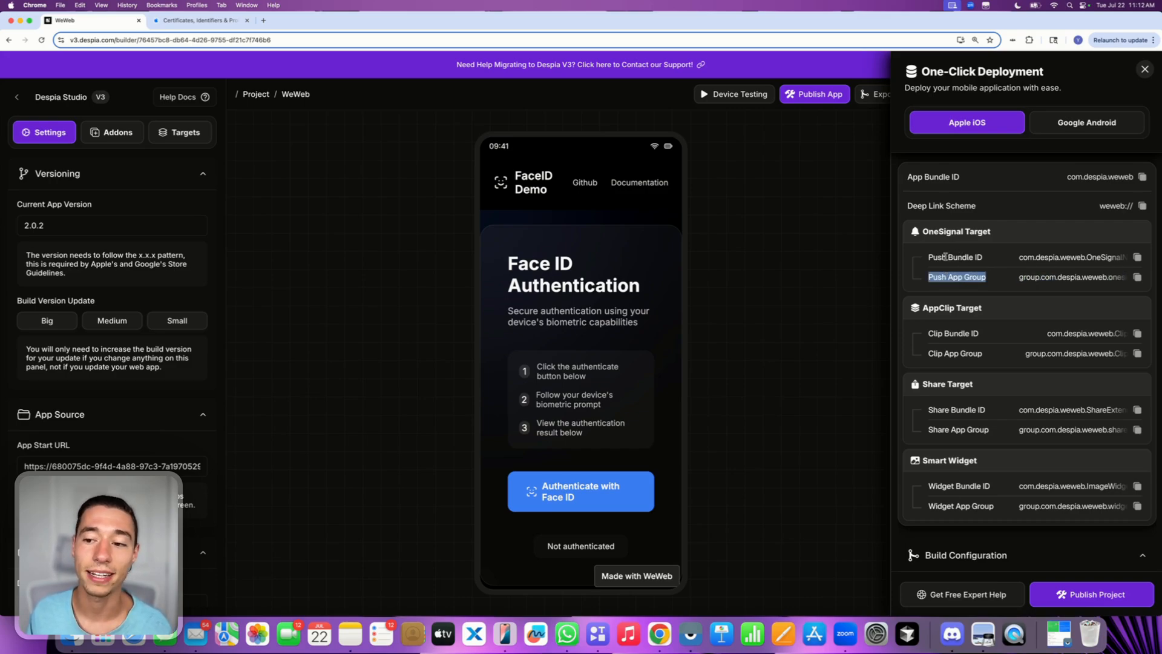
drag(945, 257, 993, 262)
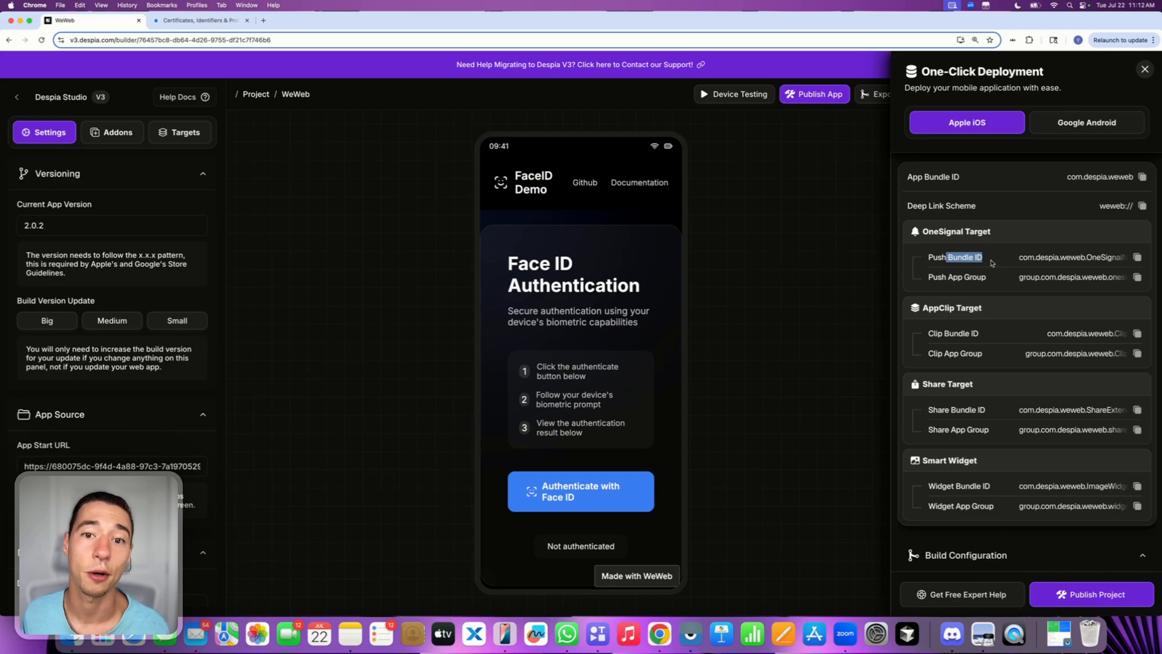
- Copy the OneSignal Push Bundle ID from Despia, switch to Apple Developer and start registering a new App ID of type App
click(1055, 257)
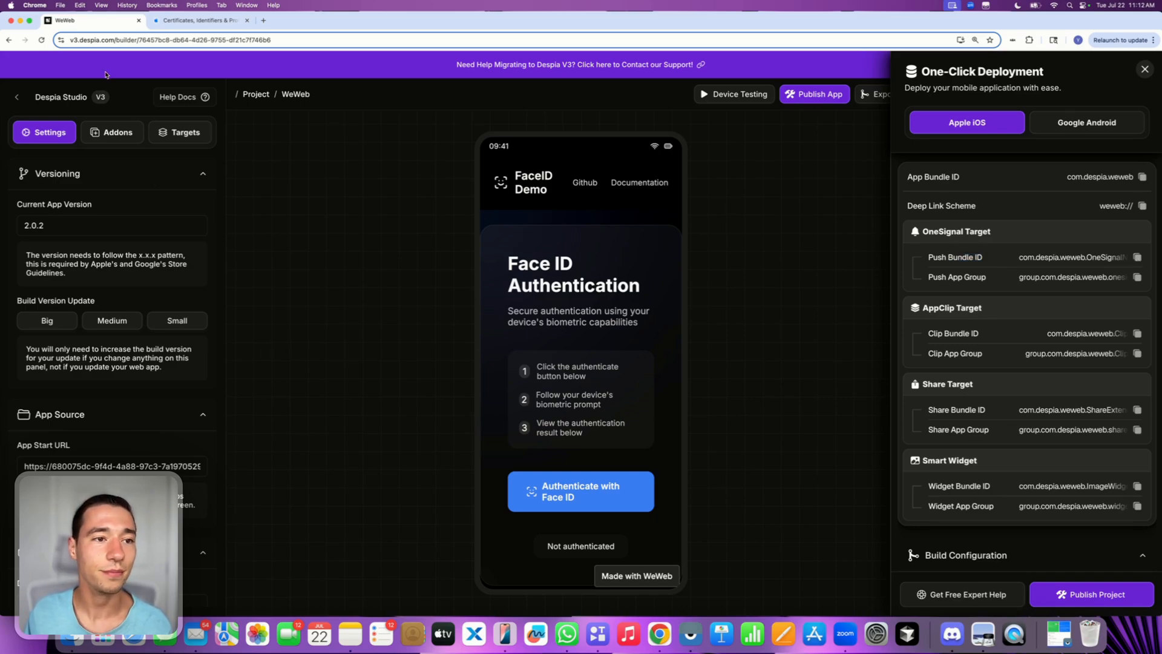
click(179, 22)
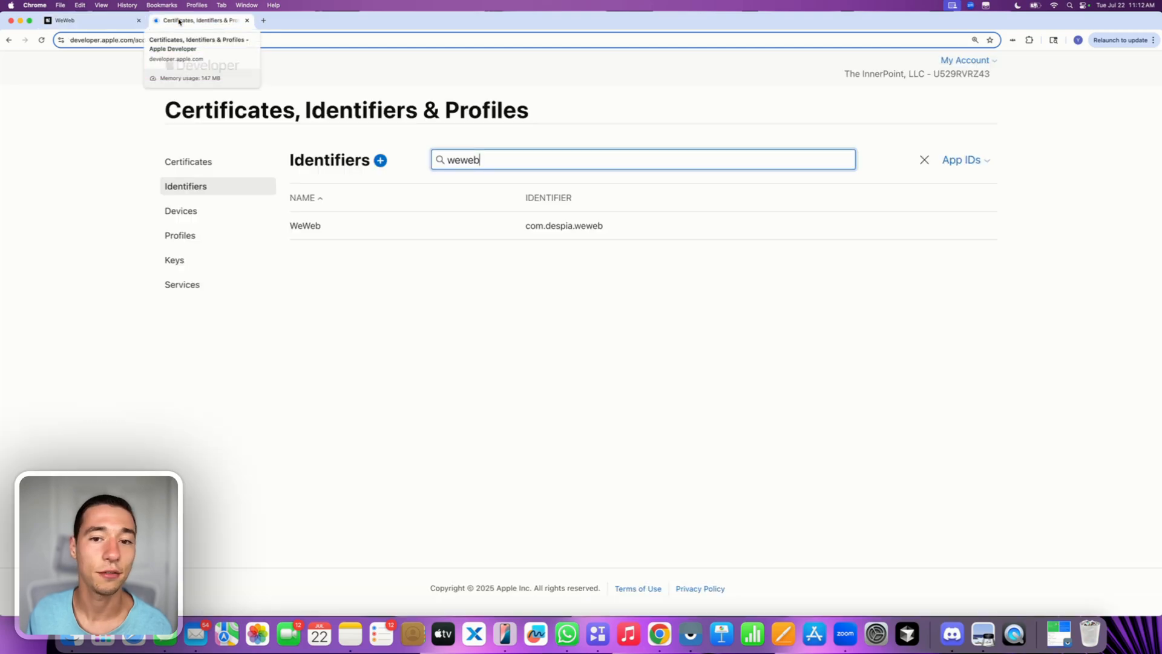
click(379, 161)
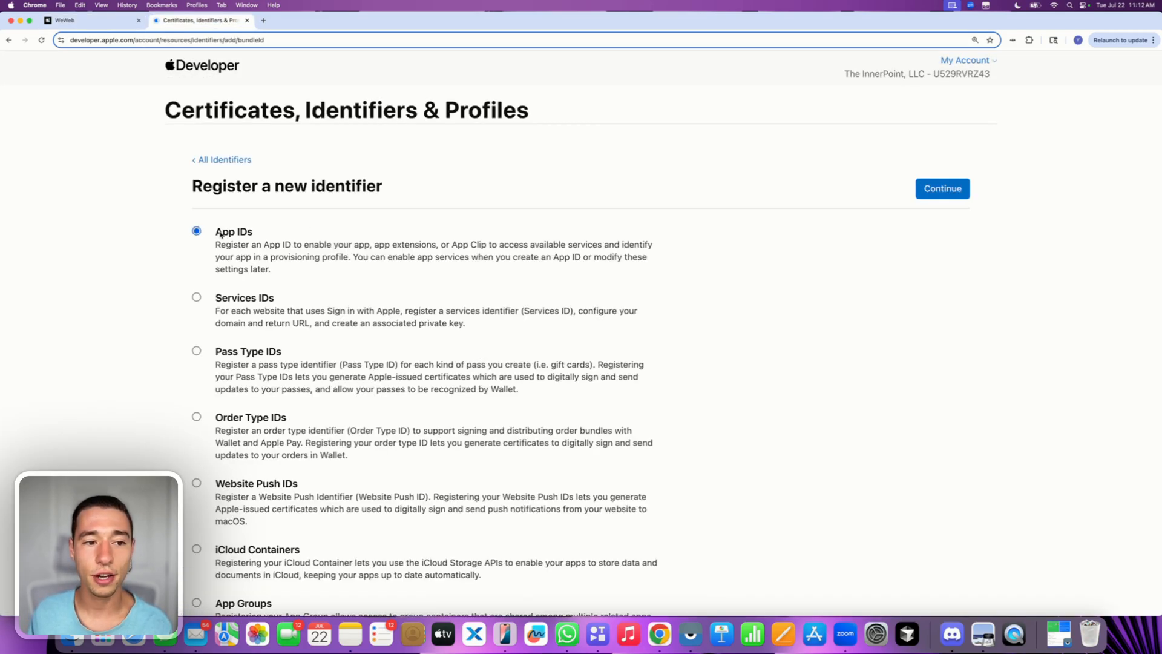
click(946, 192)
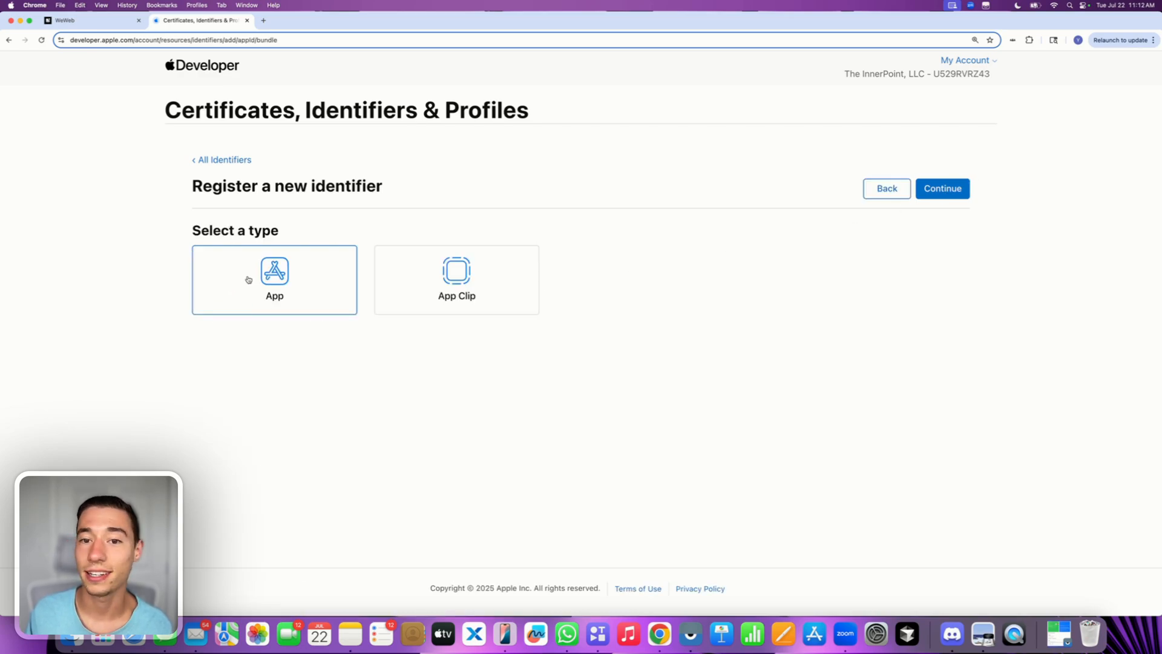
click(940, 195)
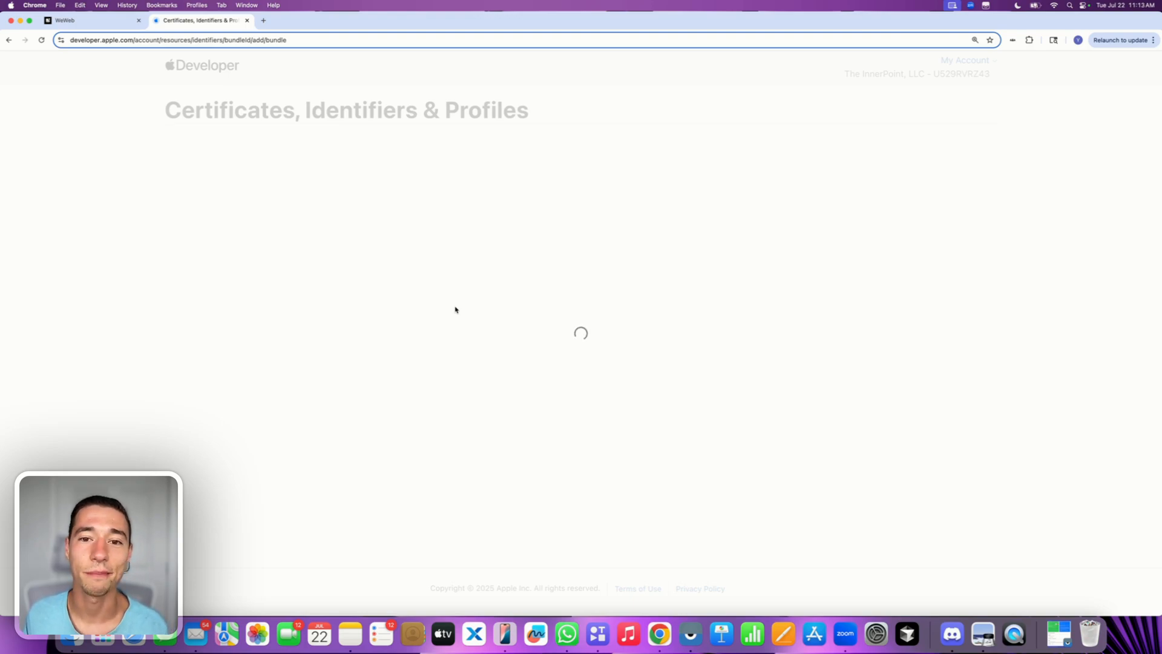
- Enter "OneSignal Bundle ID for WeWeb" as the description of the new App ID
click(245, 296)
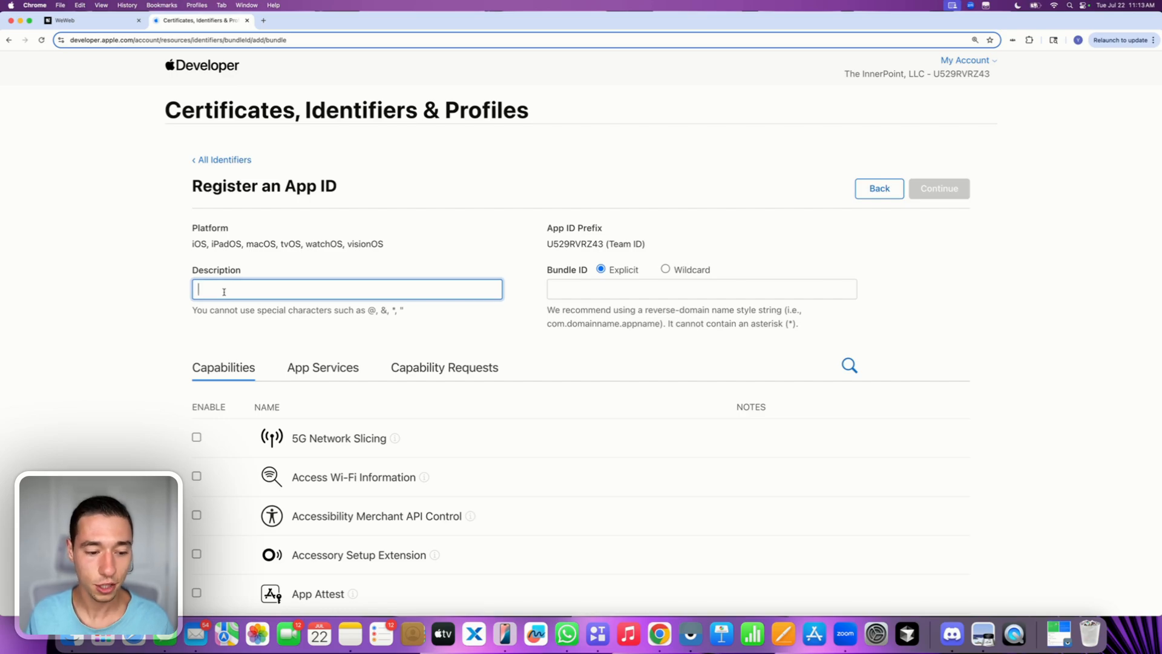
text(One)
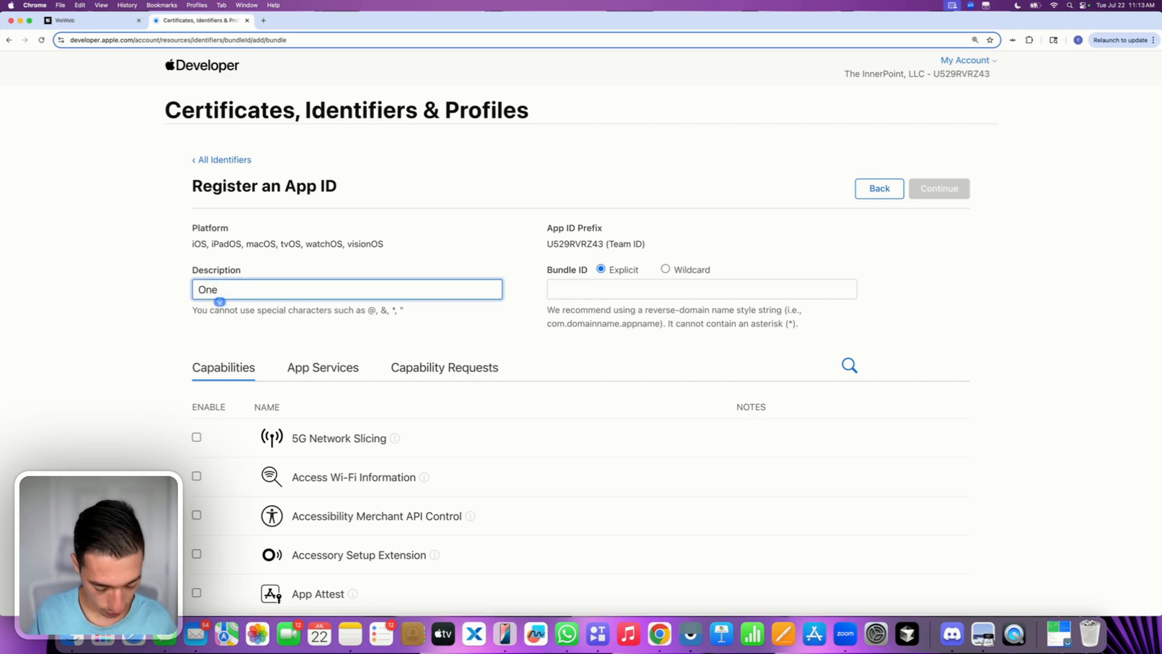
text( Bigg)
key(BackSpace)
key(BackSpace)
key(BackSpace)
key(BackSpace)
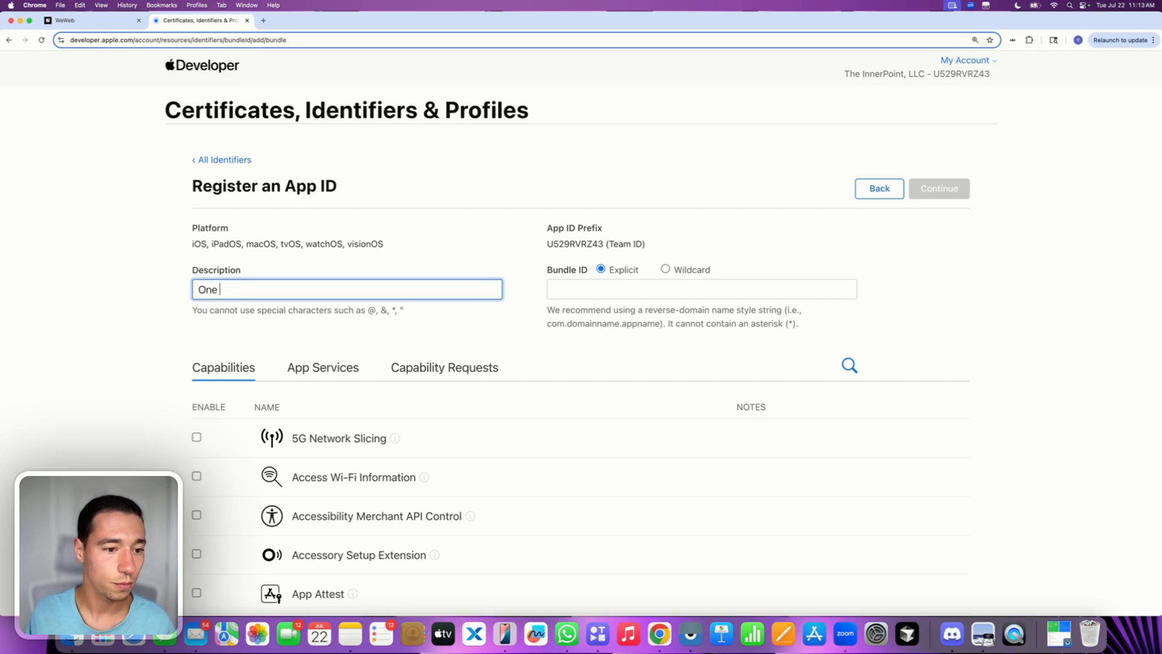
key(BackSpace)
text(Signal)
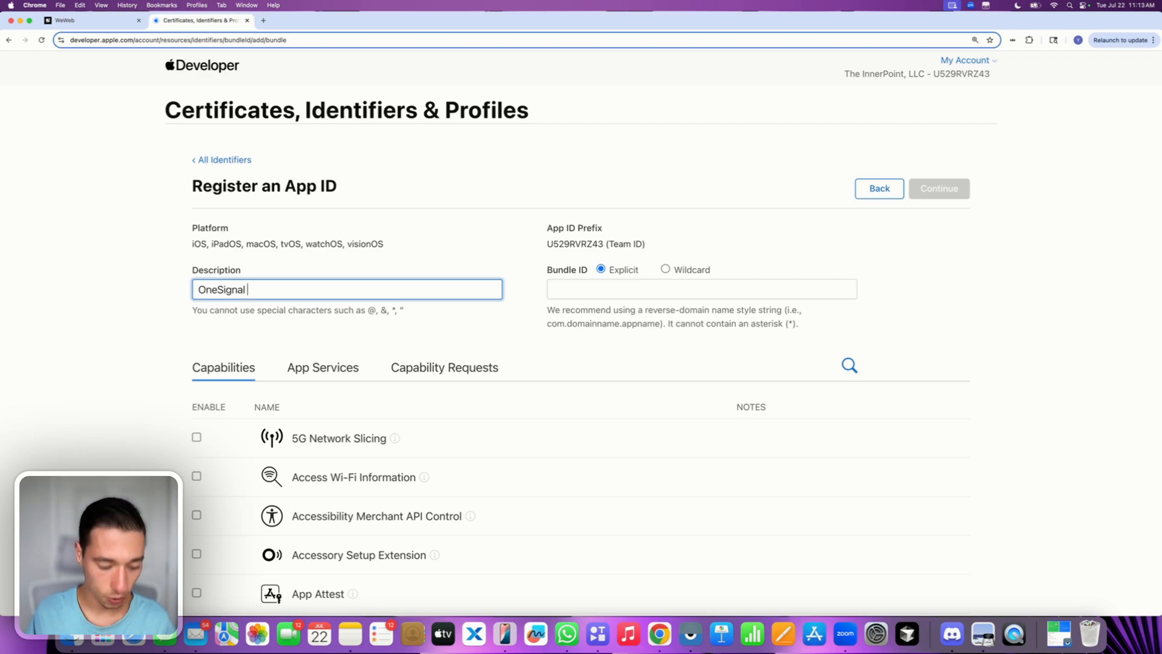
text( App)
key(BackSpace)
key(BackSpace)
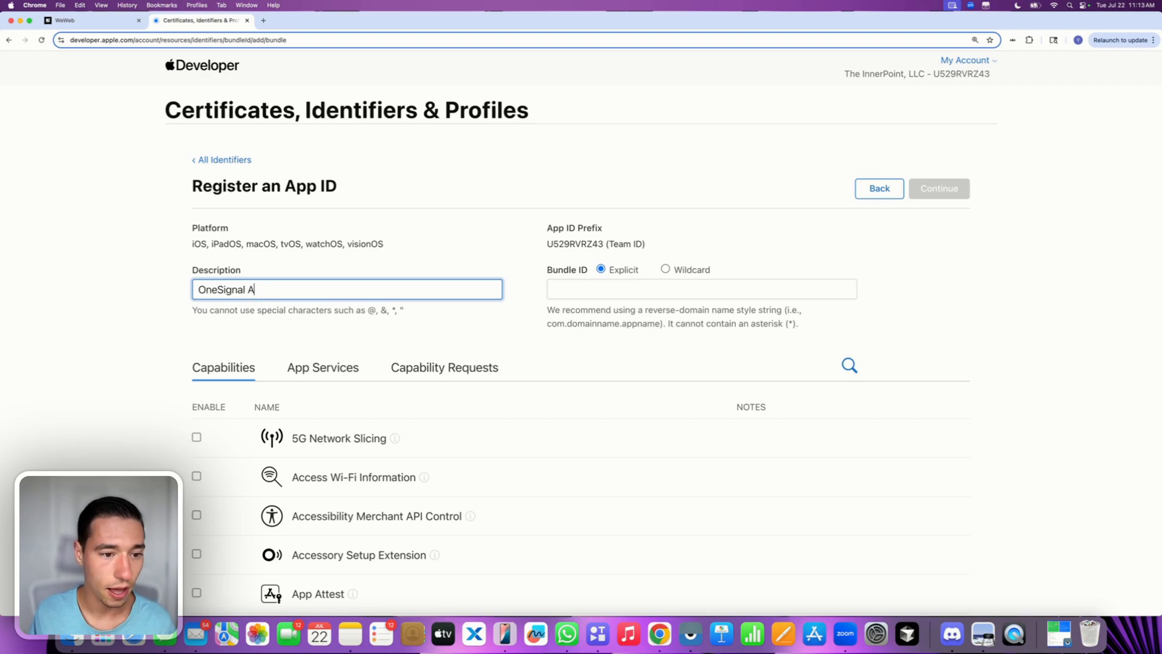
key(BackSpace)
text(Bundle I)
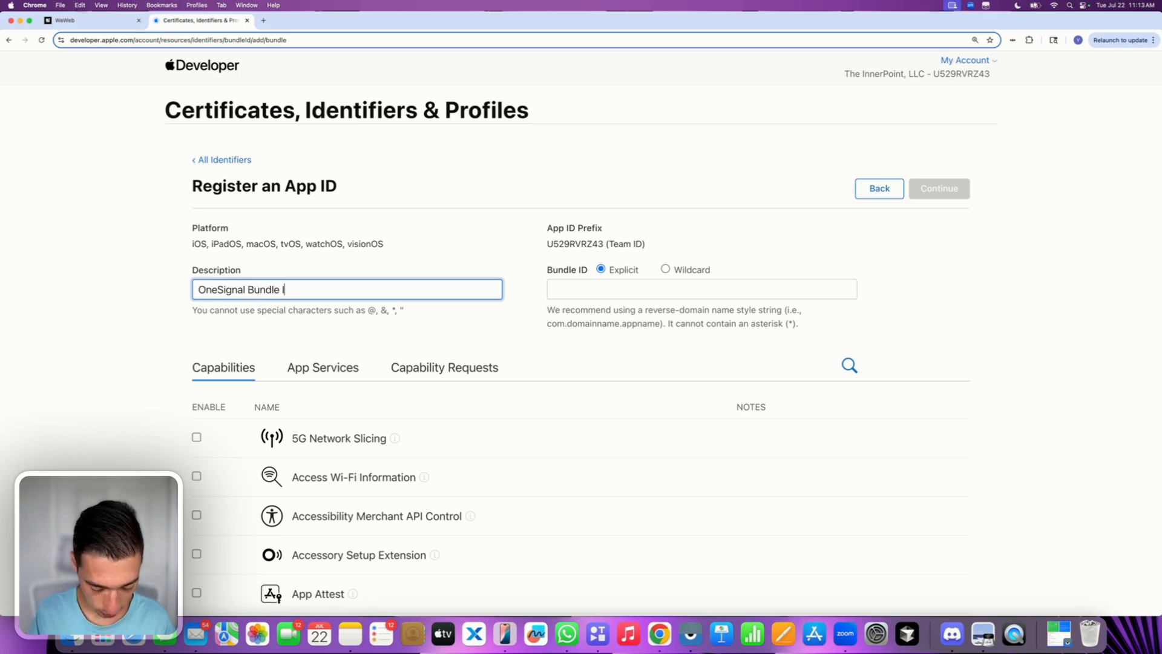
text(D for)
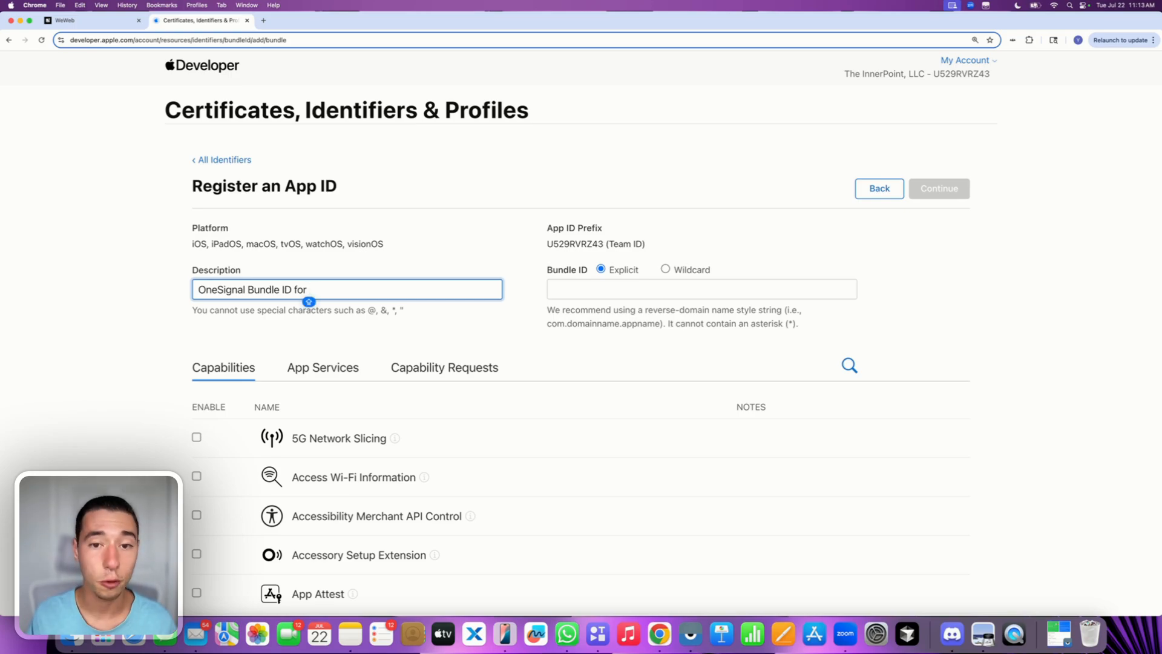
key(Caps_Lock)
text(wew)
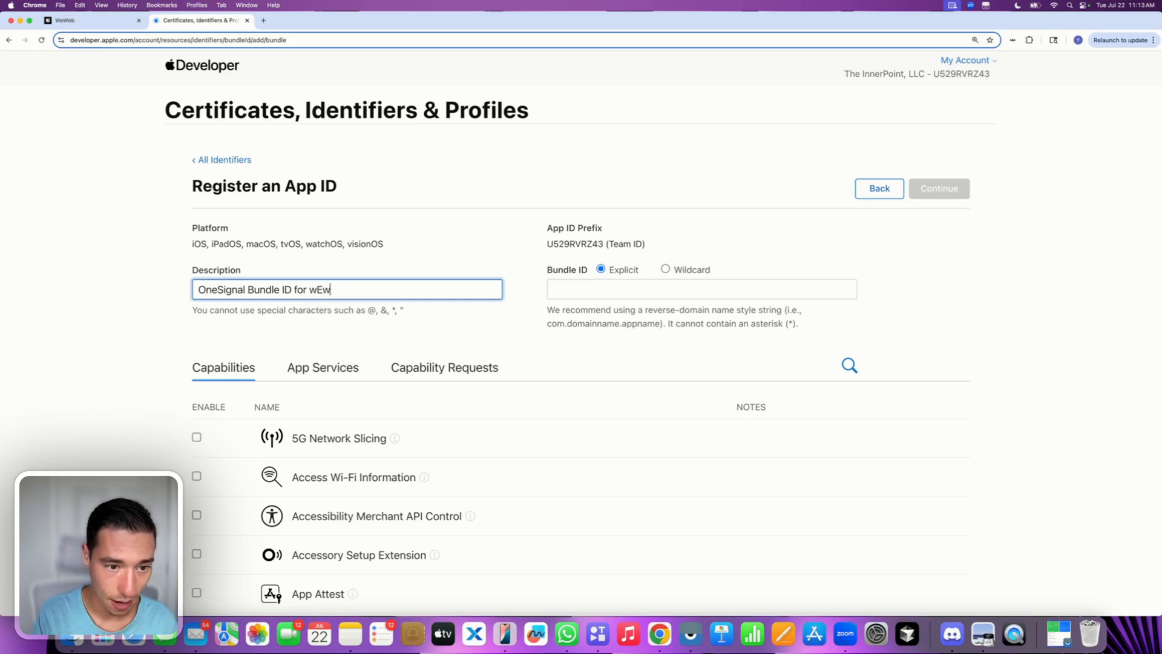
key(BackSpace)
key(BackSpace)
key(BackSpace)
text(WeWeb)
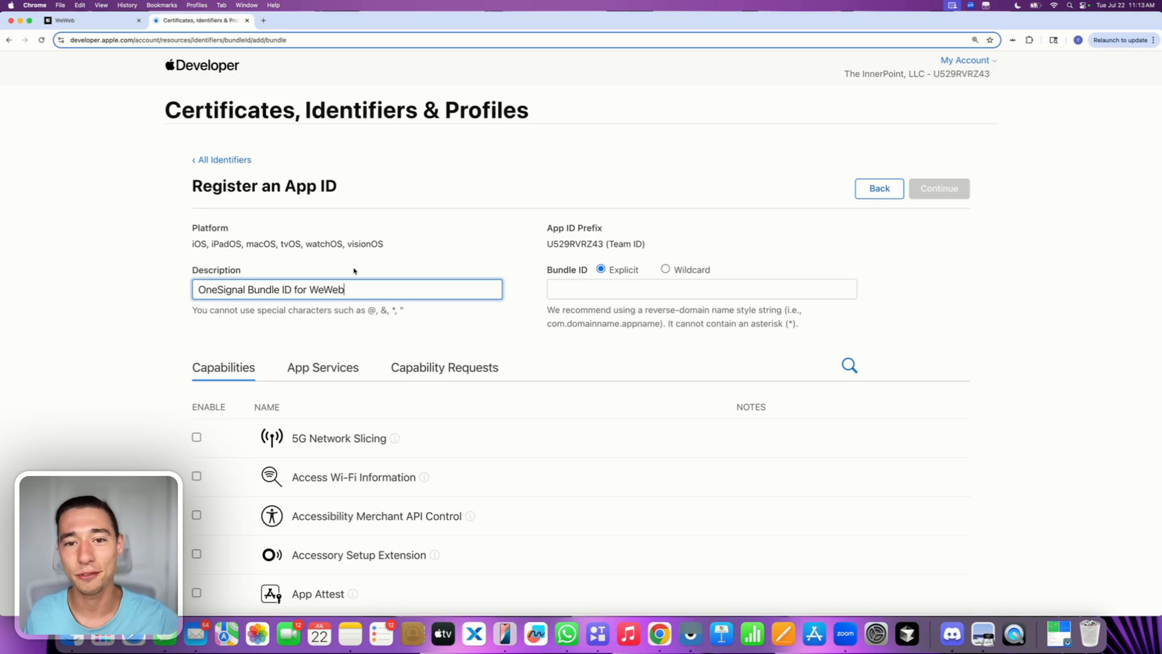
double_click(326, 293)
click(412, 263)
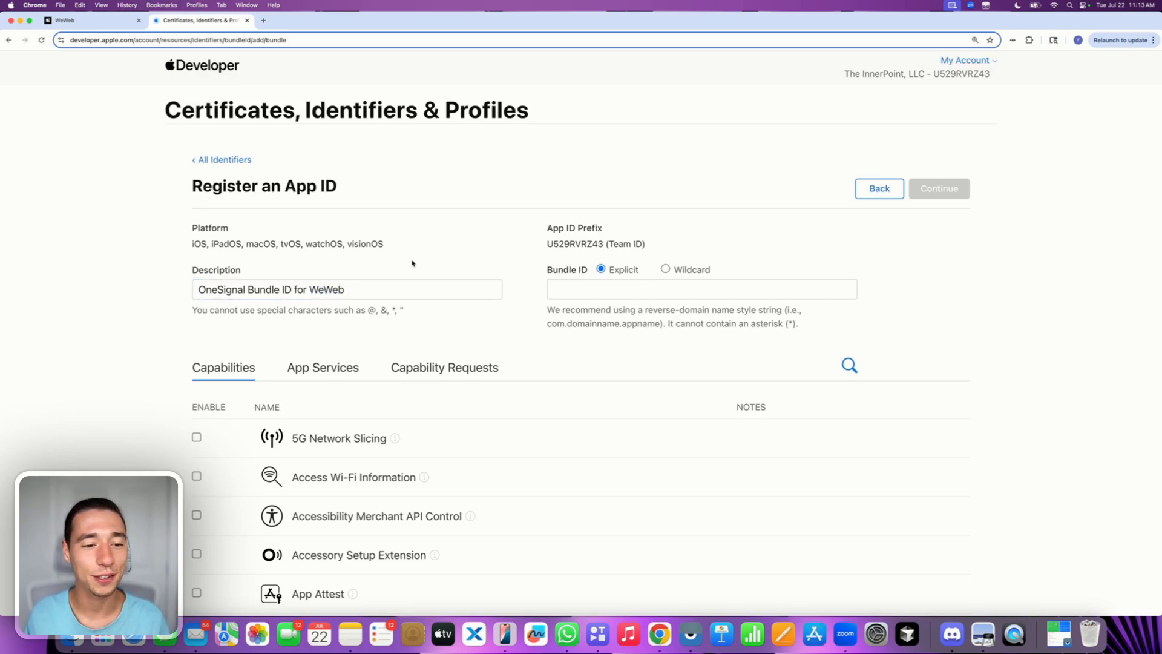
double_click(342, 291)
click(367, 287)
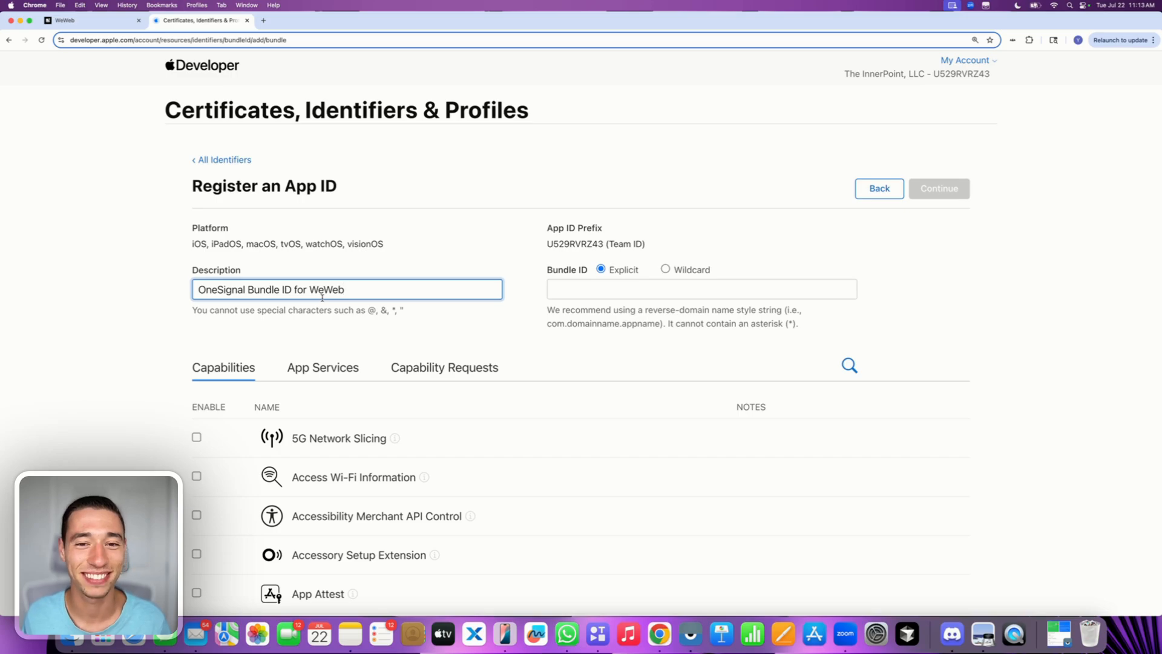
double_click(240, 289)
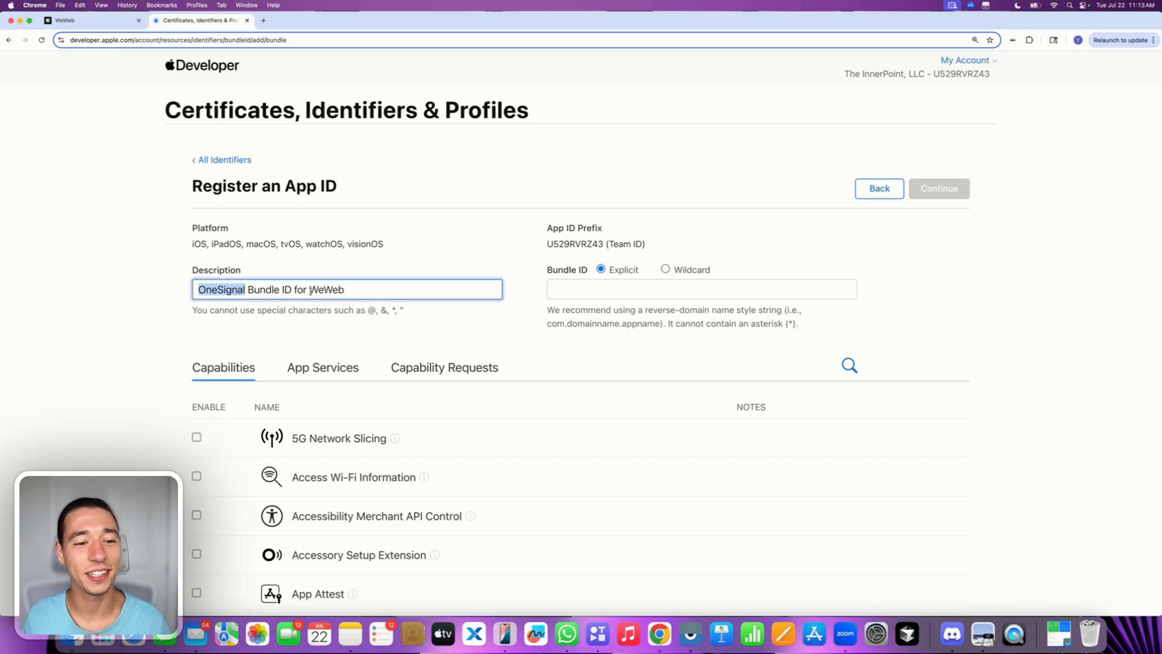
double_click(334, 288)
click(359, 280)
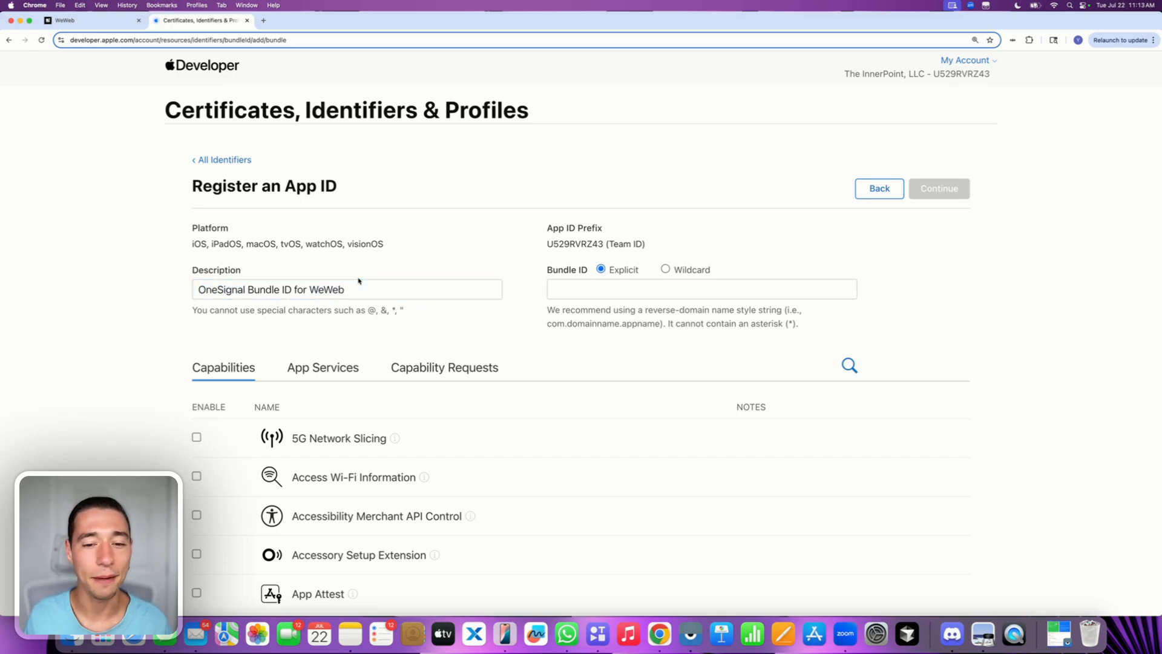
- Set the explicit Bundle ID of the new App ID to com.despia.weweb.OneSignalNotificationServiceExtension
click(582, 291)
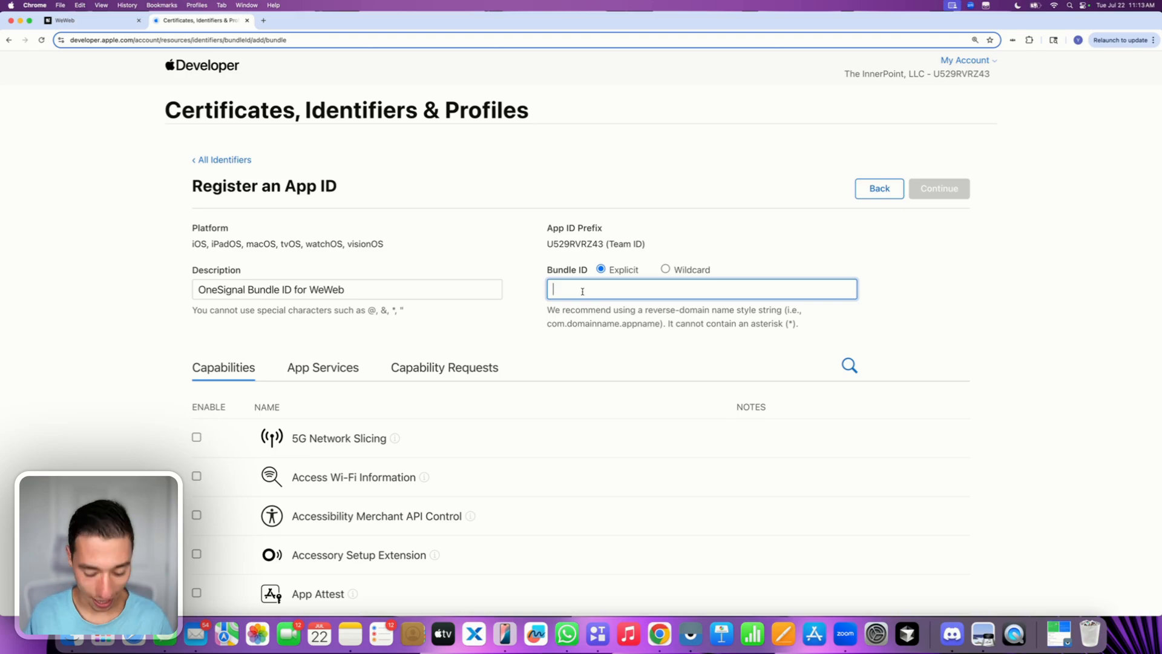
text(com.despia.weweb.OneSignalNotificationServiceExtension)
click(532, 287)
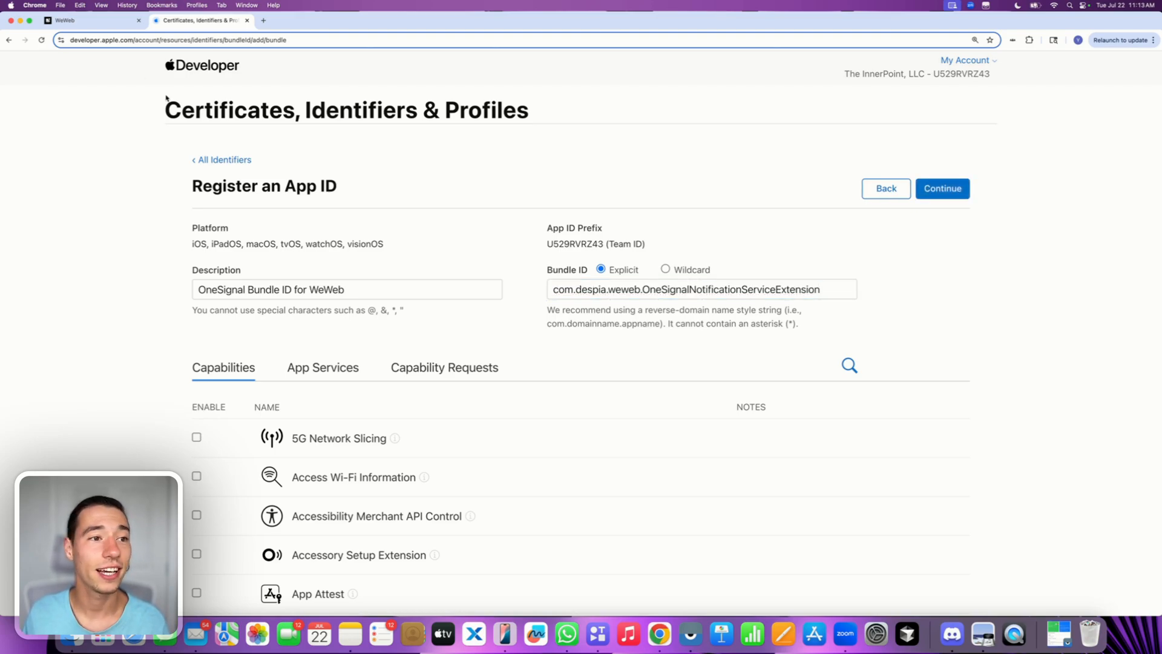
- Compare the OneSignal target's Push Bundle ID in Despia with the Bundle ID entered in the Apple Developer registration form
click(97, 22)
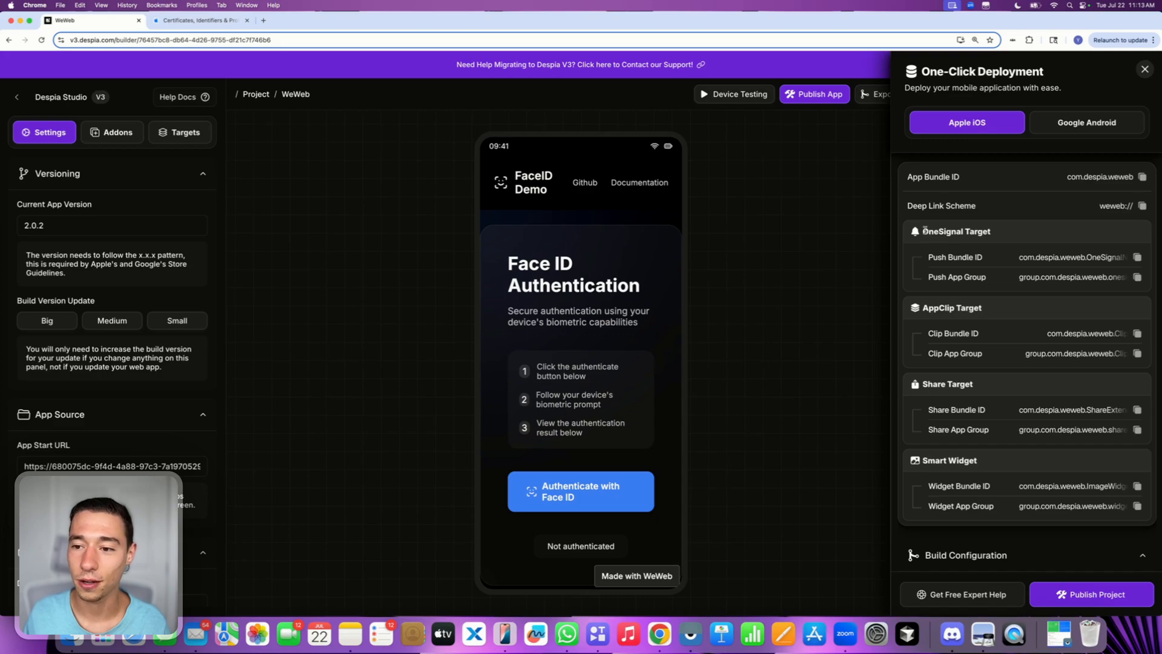
drag(925, 232, 1012, 234)
click(953, 258)
drag(934, 257, 1003, 260)
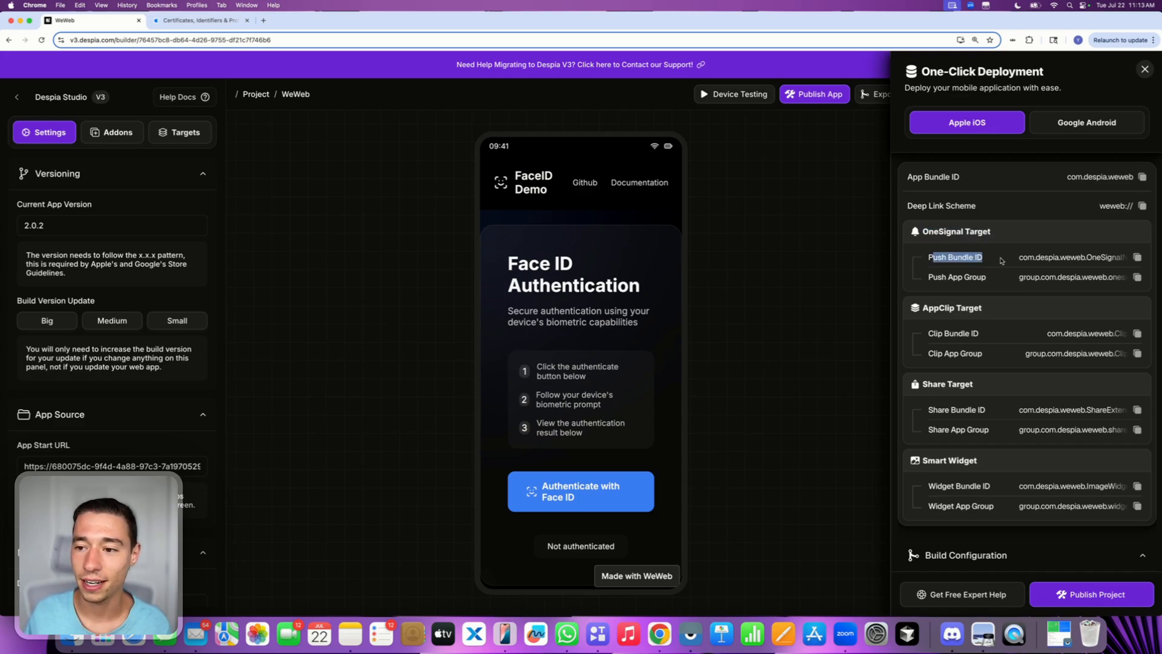
click(199, 20)
triple_click(597, 285)
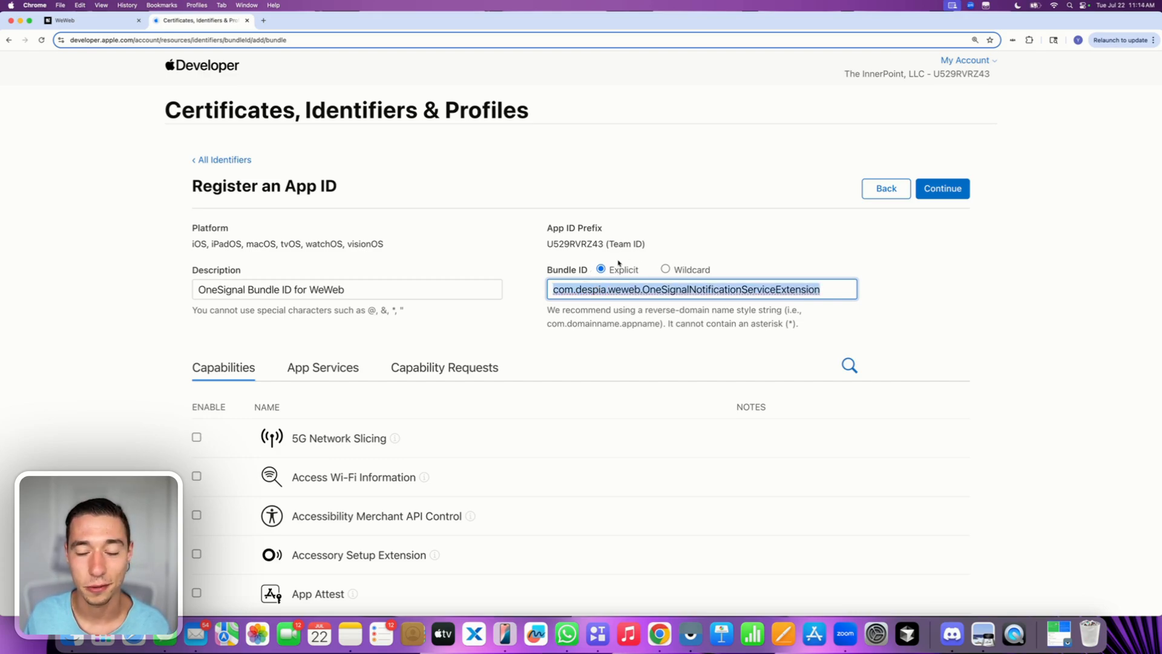
click(484, 316)
- Enable the Push Notifications capability with Broadcast Capability for the OneSignal App ID
scroll(484, 316, down, 3)
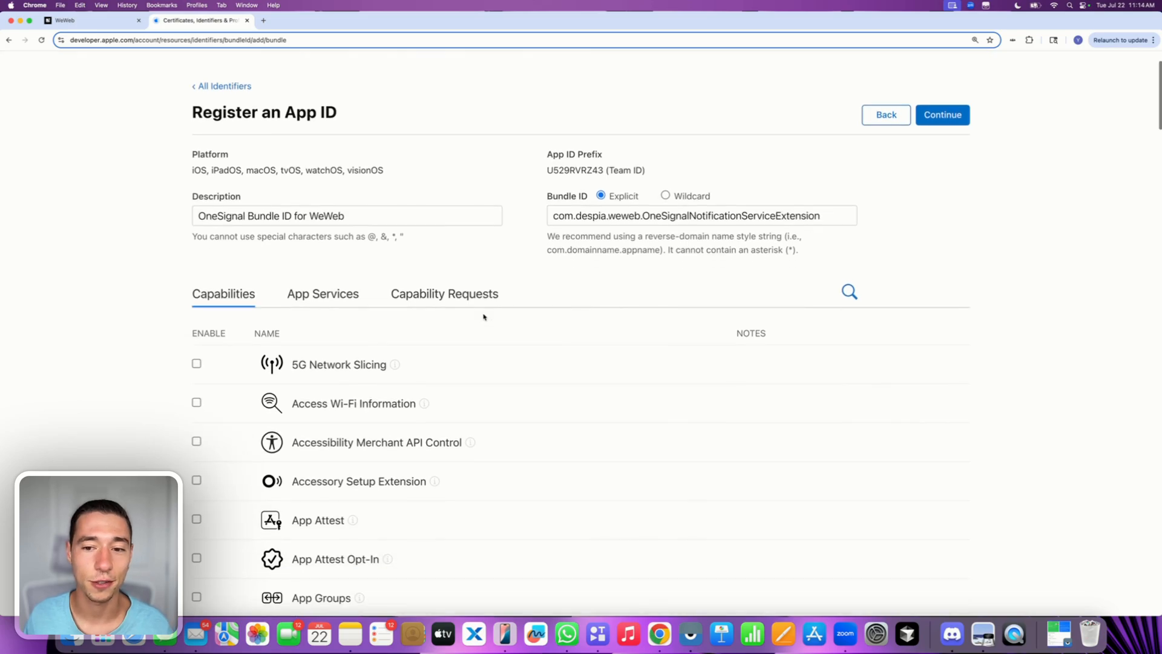
scroll(484, 316, down, 4)
scroll(483, 316, down, 2)
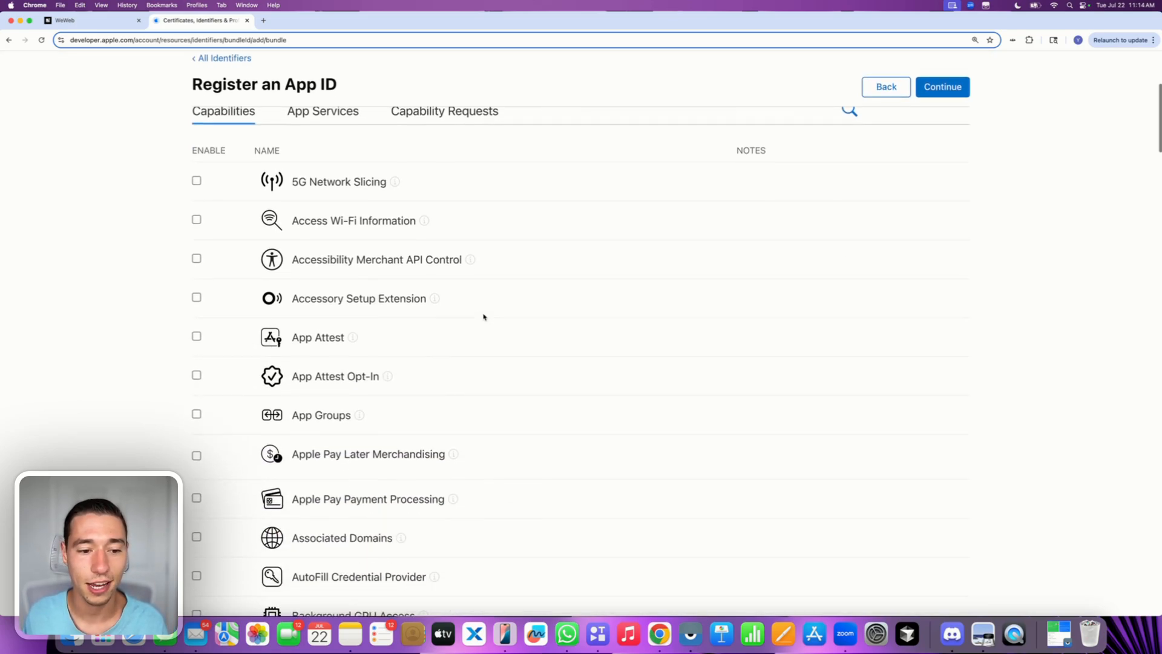
scroll(464, 331, down, 15)
scroll(465, 332, down, 20)
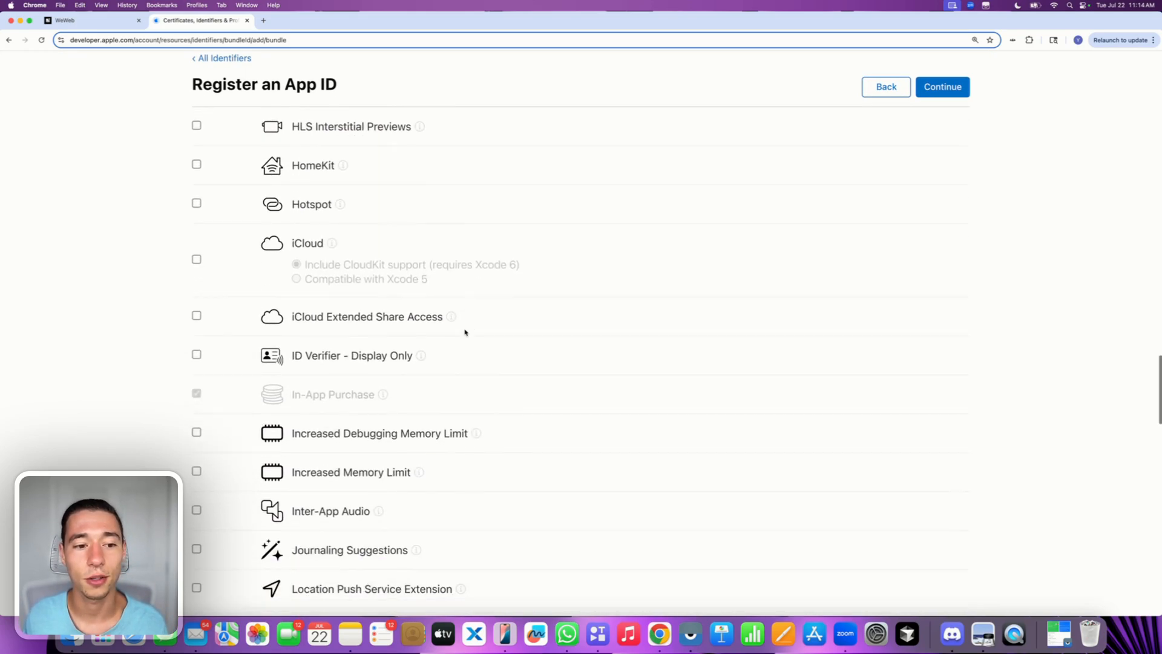
scroll(464, 332, down, 15)
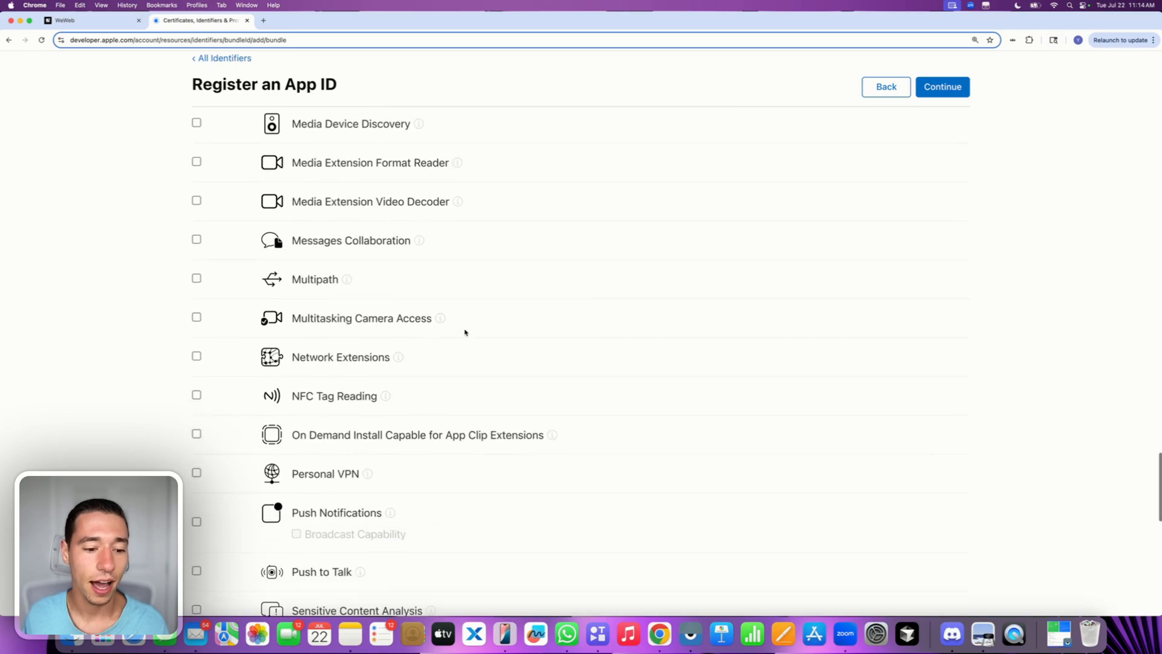
click(197, 325)
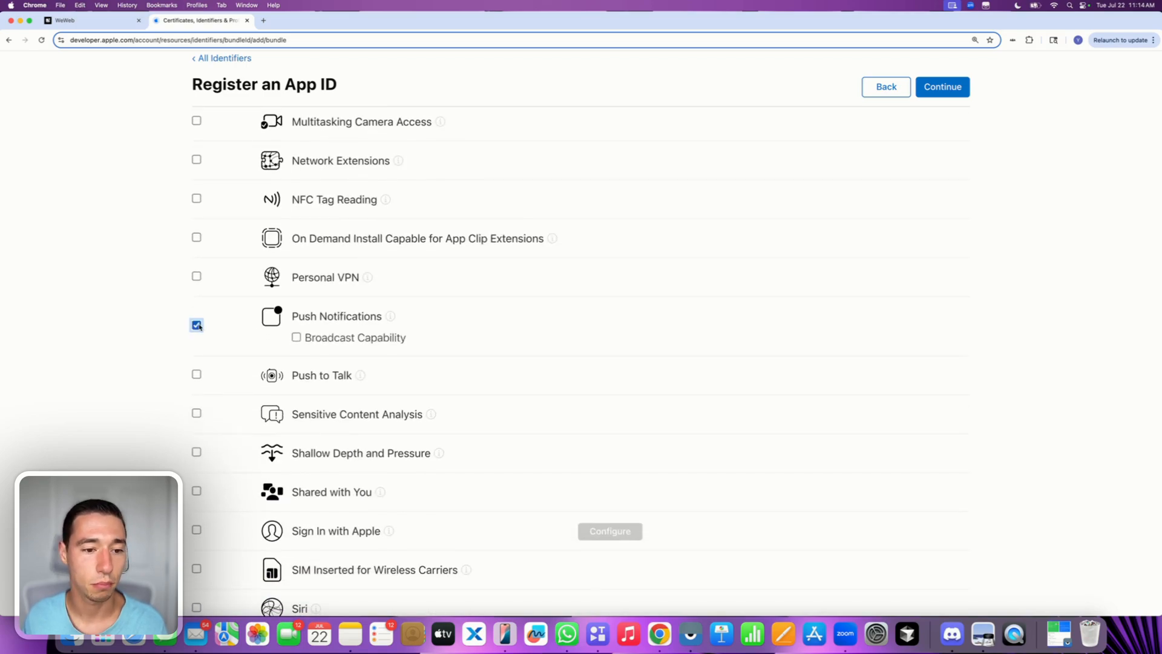
click(300, 337)
- Enable the App Groups capability for the OneSignal App ID
scroll(326, 327, up, 20)
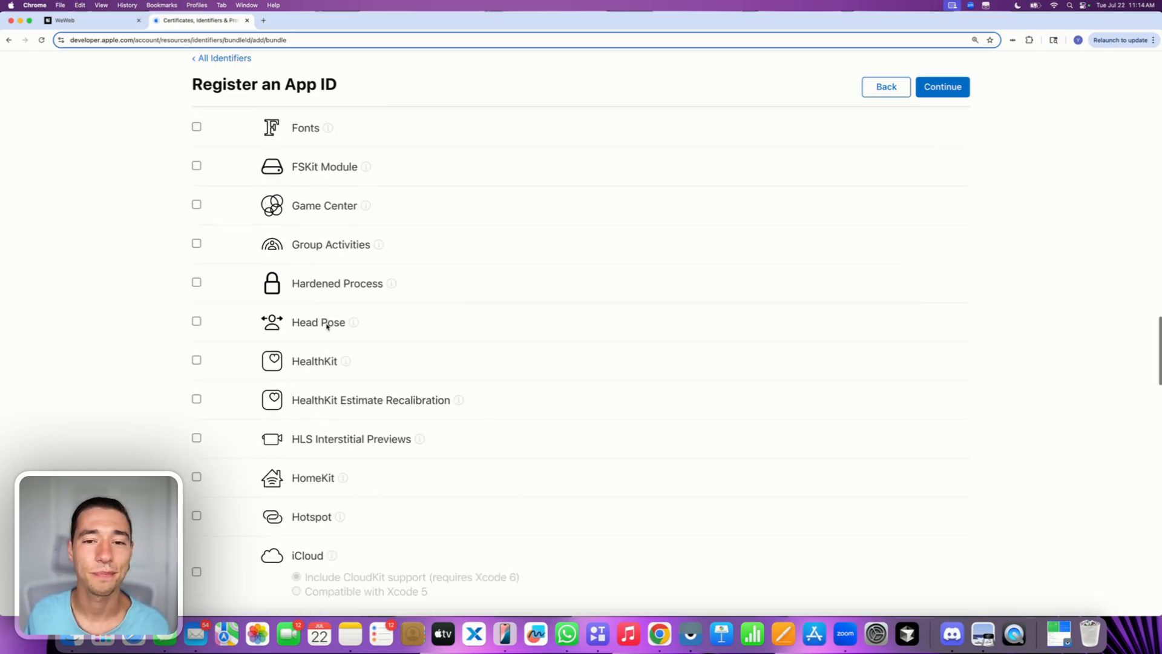
scroll(318, 394, down, 10)
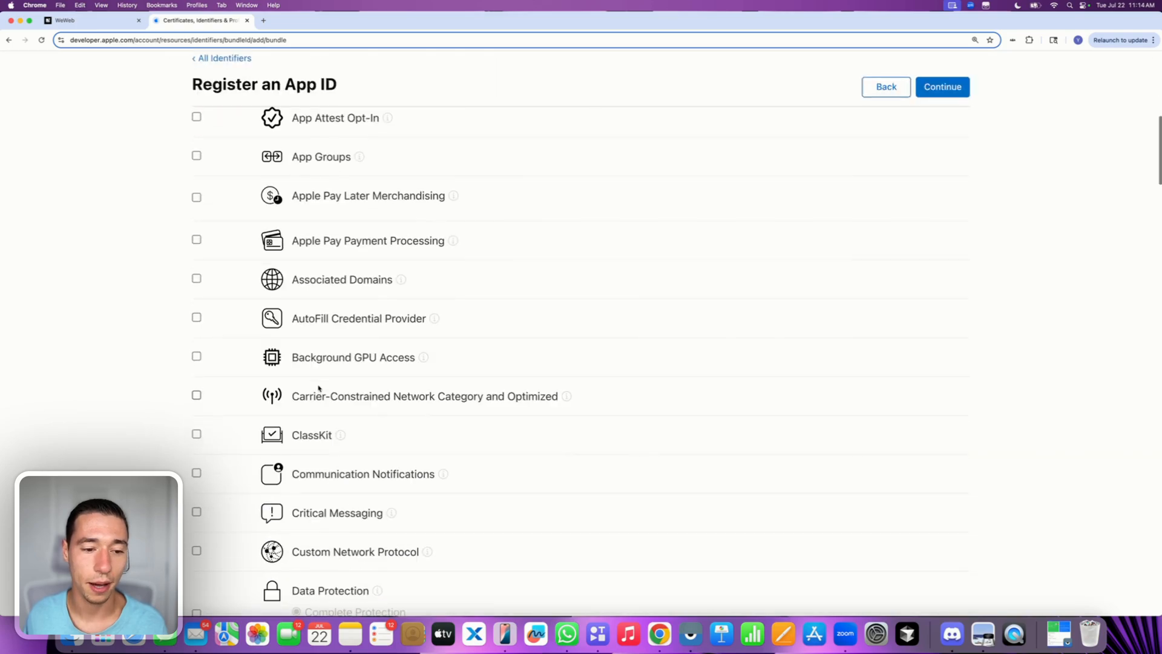
scroll(320, 391, up, 3)
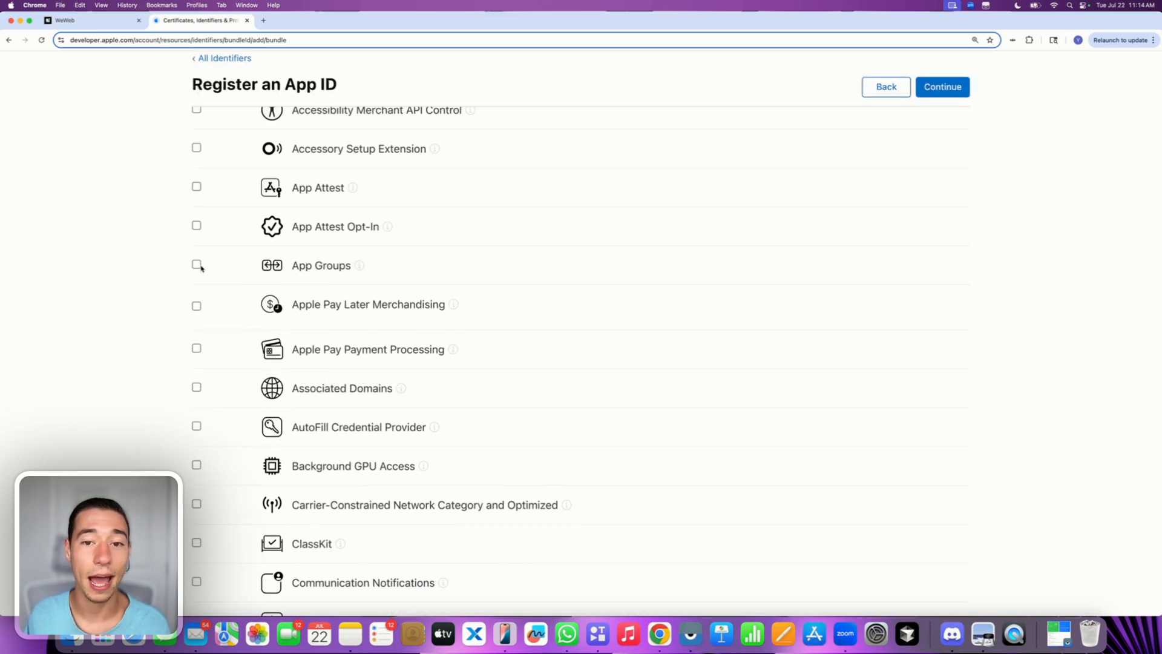
click(198, 265)
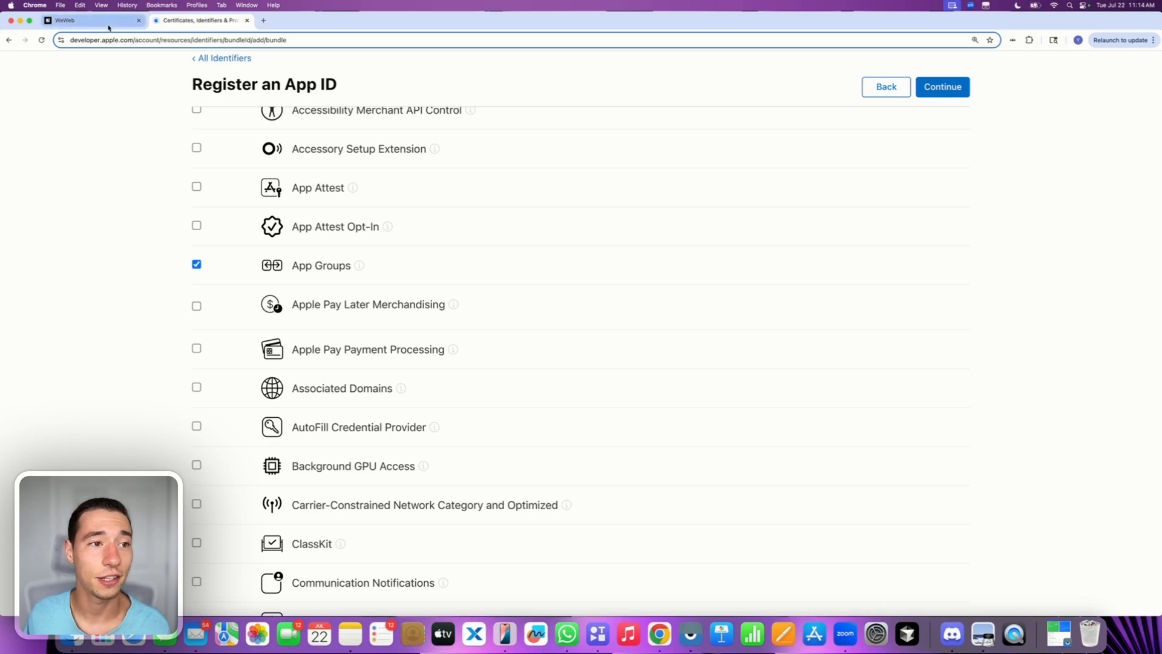
- Switch to Despia and review the OneSignal target's Push Bundle ID and Push App Group entries
click(67, 20)
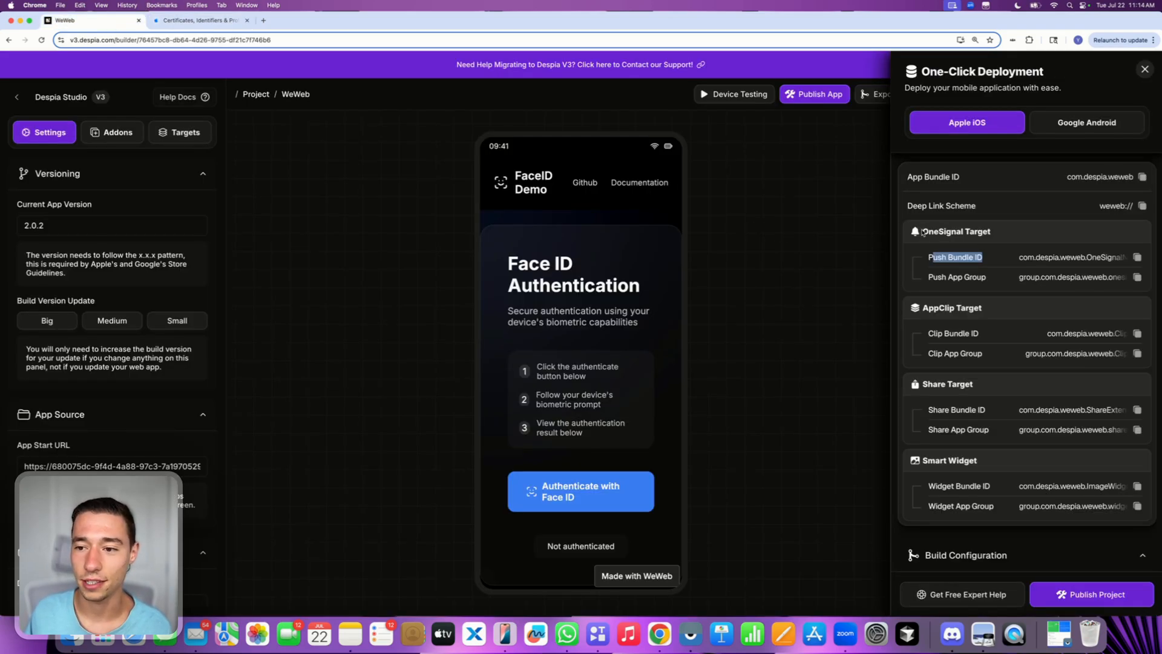
drag(919, 232, 1015, 233)
click(933, 259)
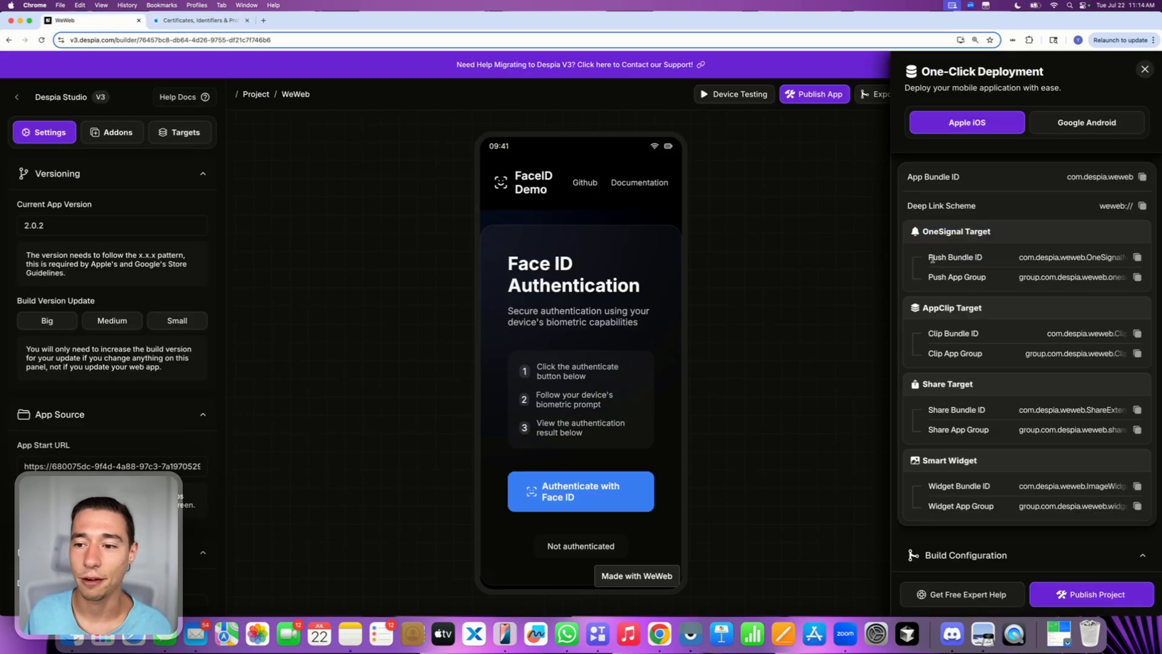
drag(928, 257, 1006, 261)
drag(928, 277, 1027, 273)
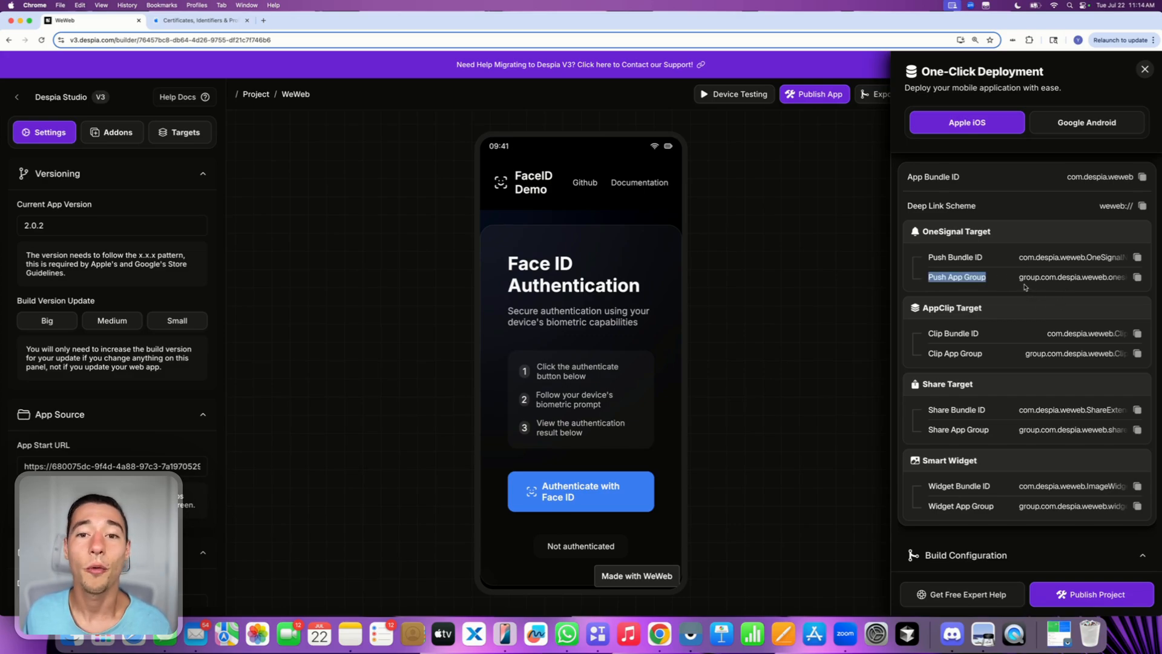
- Check the Push App Group in Despia, then review the OneSignal App ID's description, Bundle ID, App Groups and Push Notifications settings in Apple Developer
double_click(1025, 287)
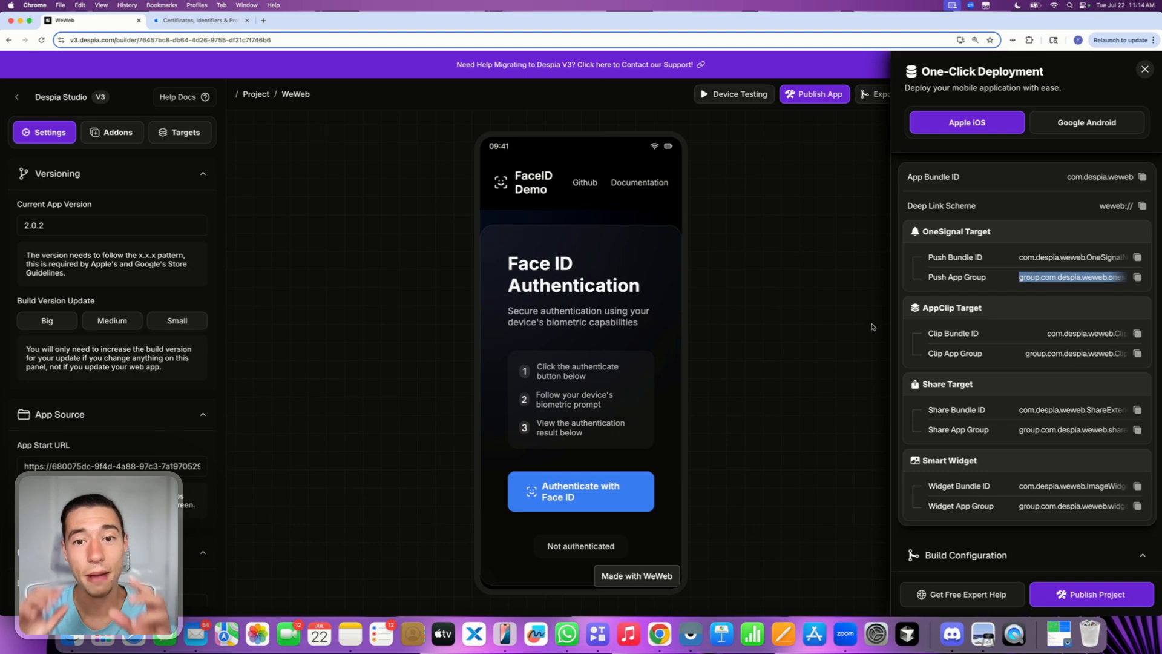
click(200, 20)
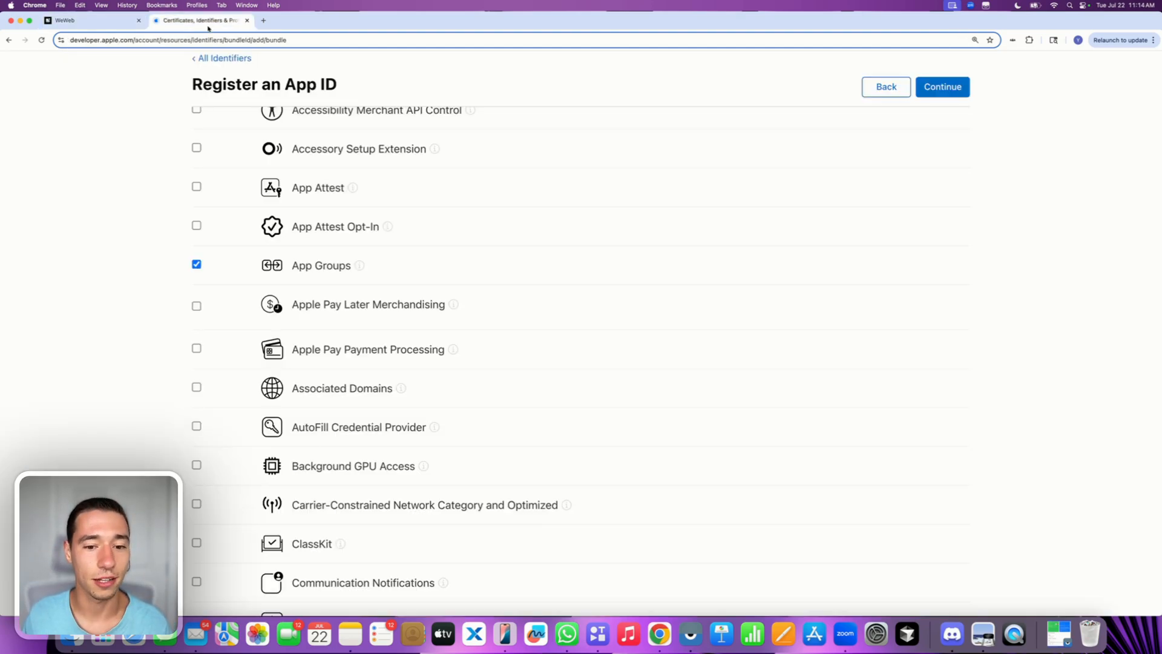
scroll(143, 327, up, 8)
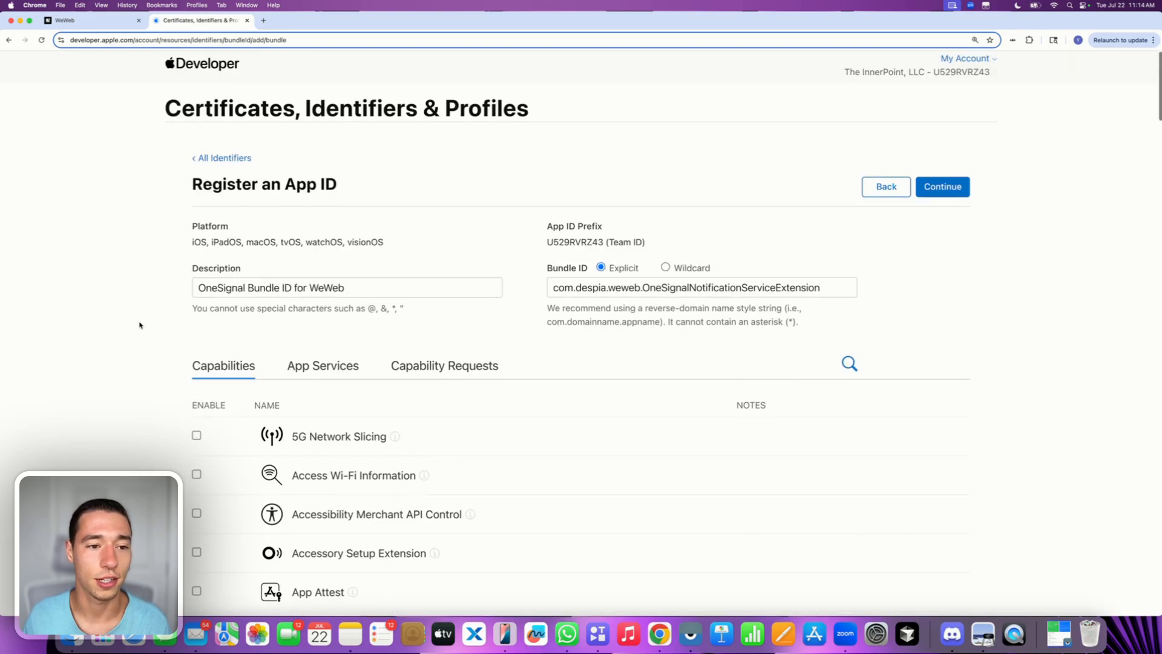
double_click(229, 295)
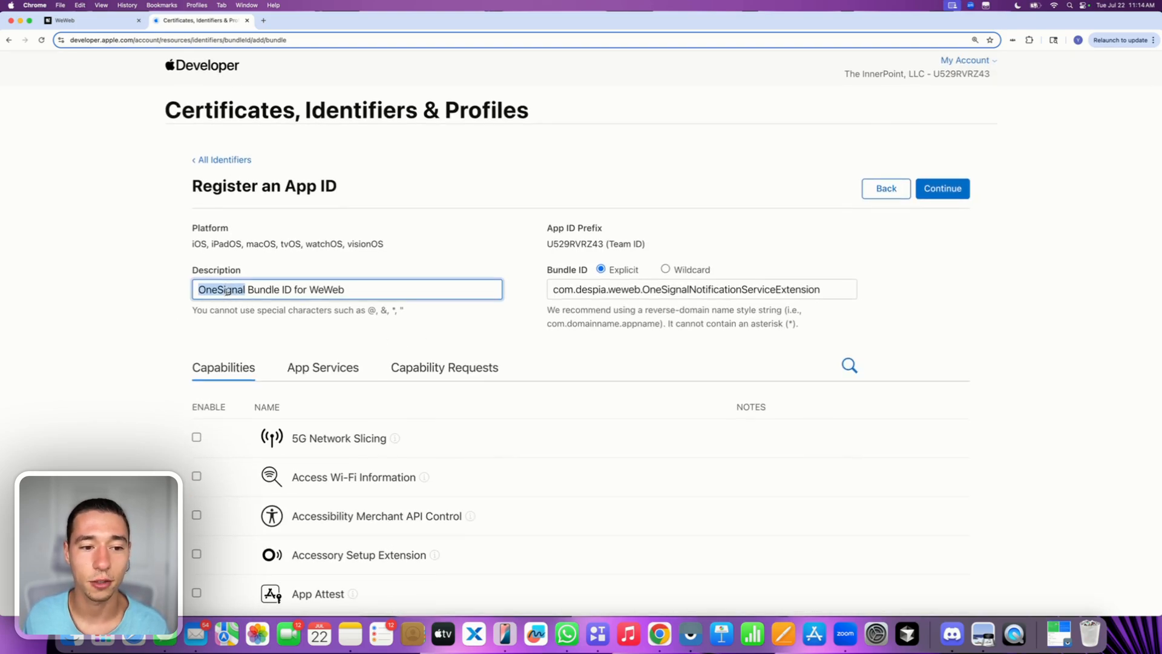
click(323, 289)
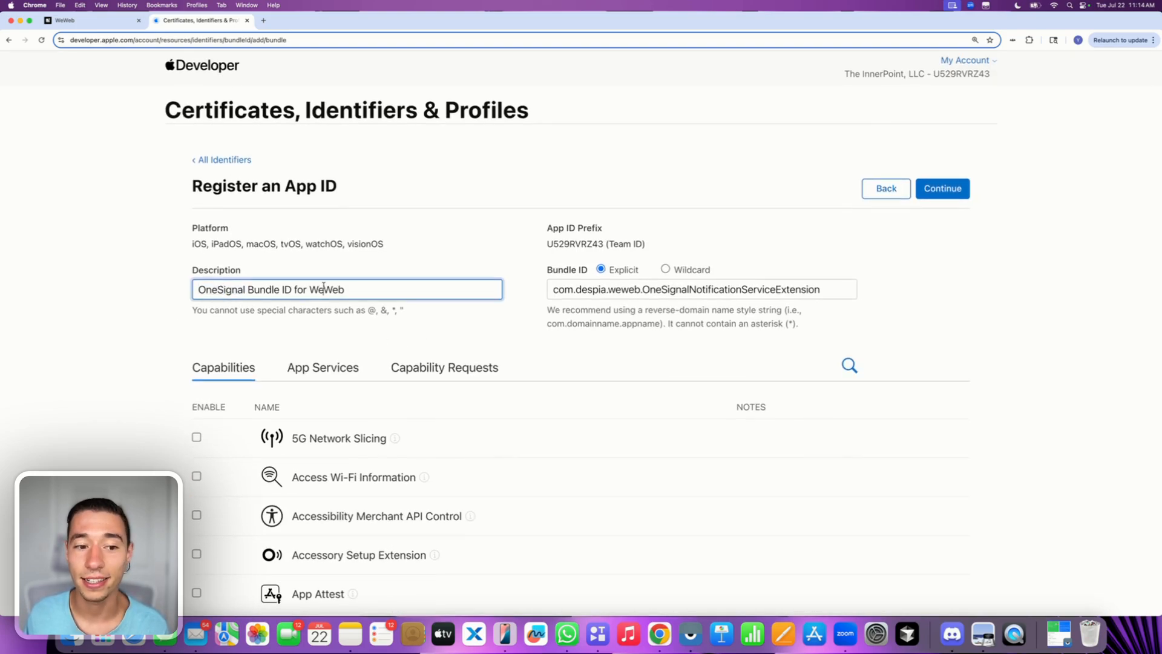
click(575, 291)
key(super+a)
click(454, 257)
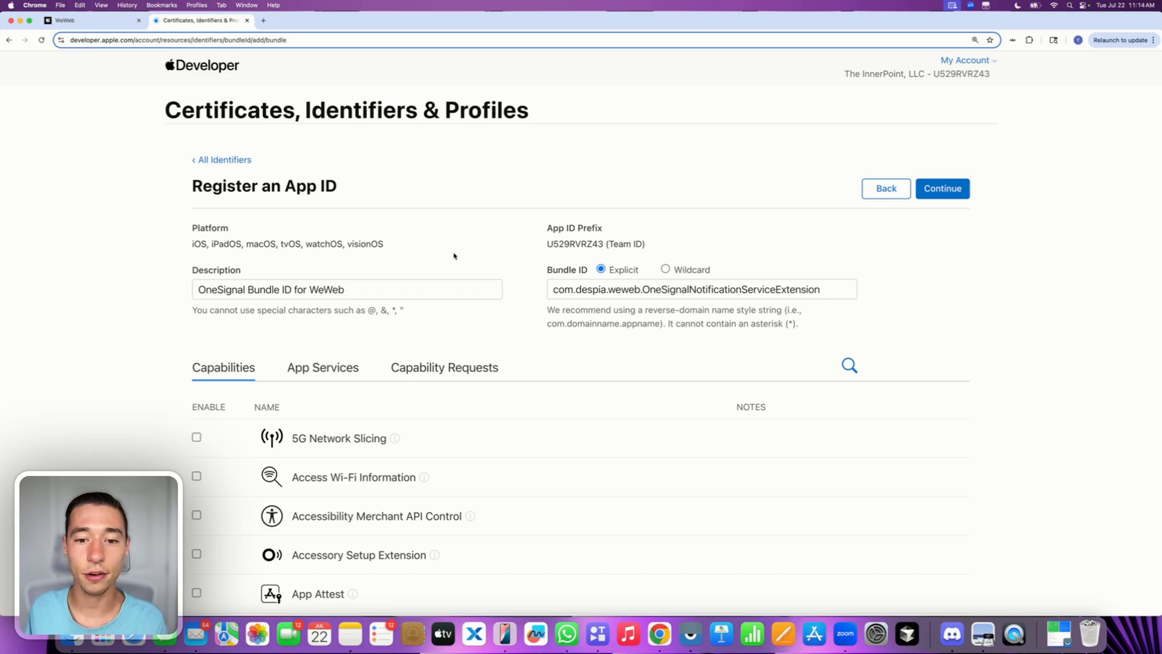
scroll(454, 256, down, 5)
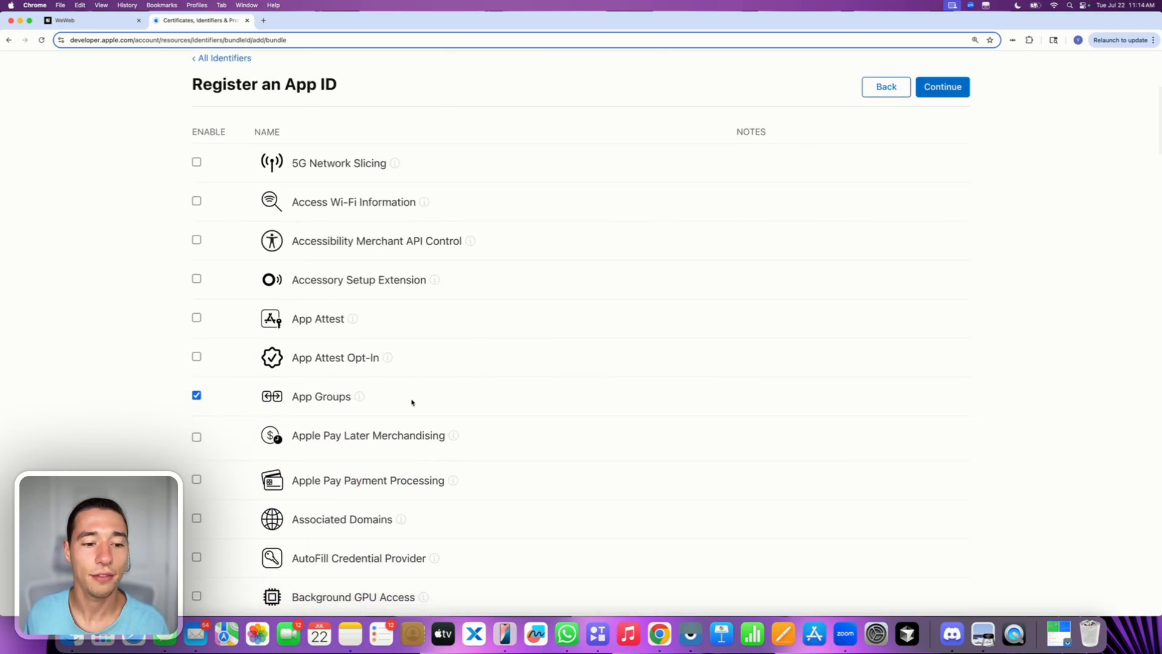
scroll(412, 402, down, 3)
scroll(412, 402, down, 20)
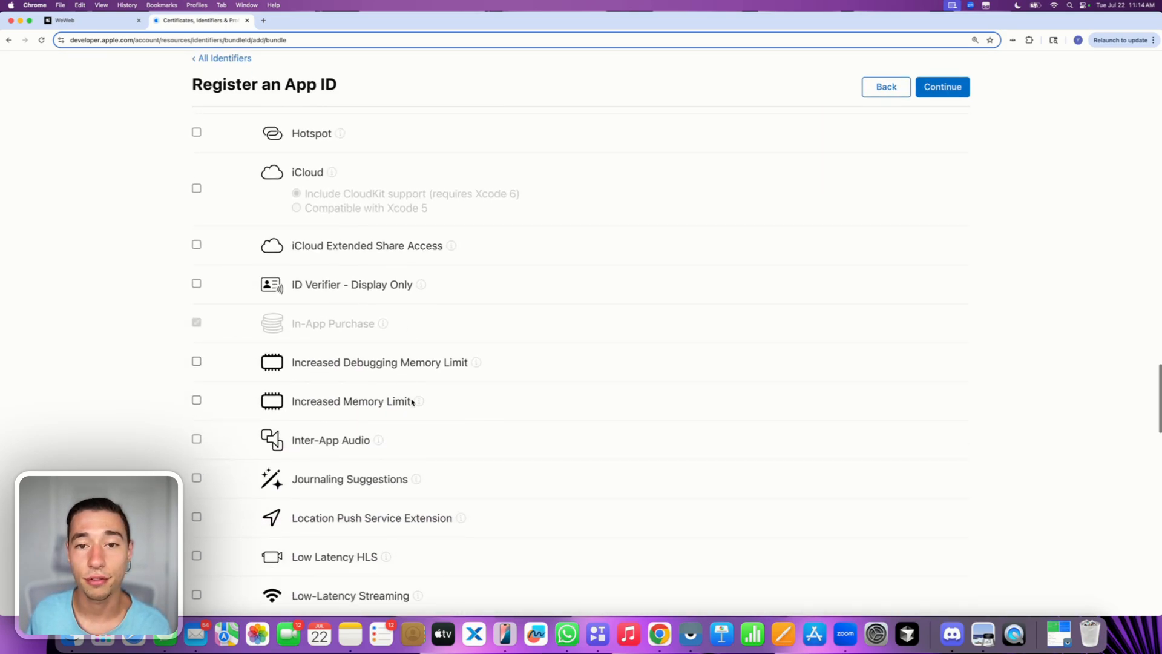
scroll(412, 402, down, 6)
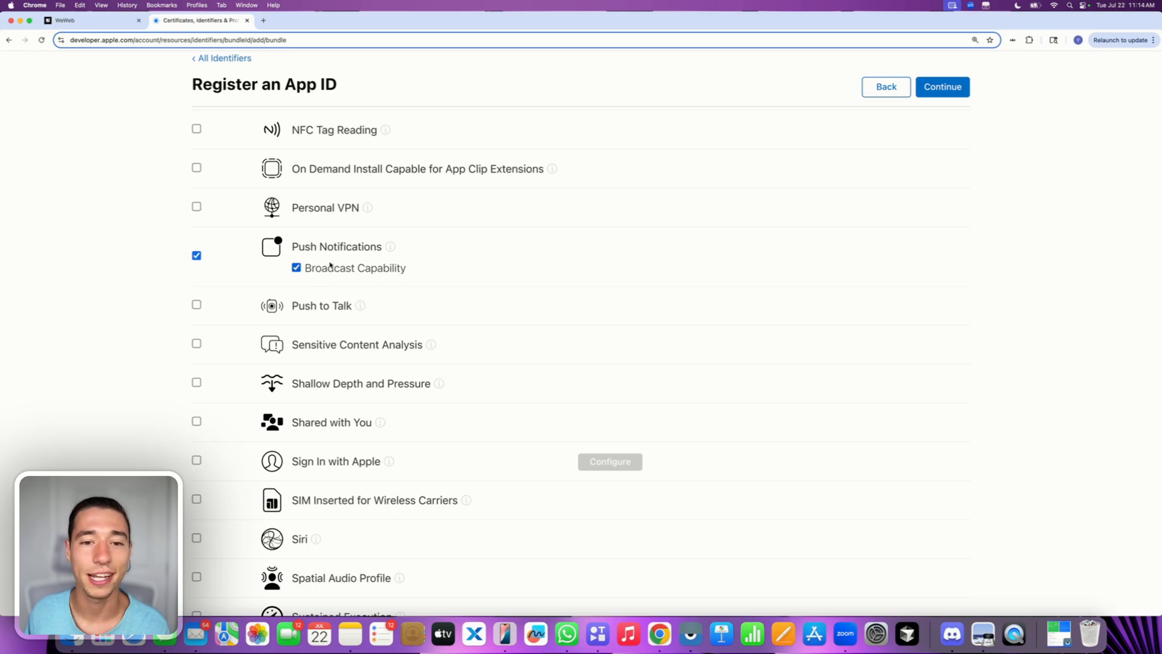
- Register the OneSignal App ID and search the App IDs for "weweb"
scroll(322, 247, up, 20)
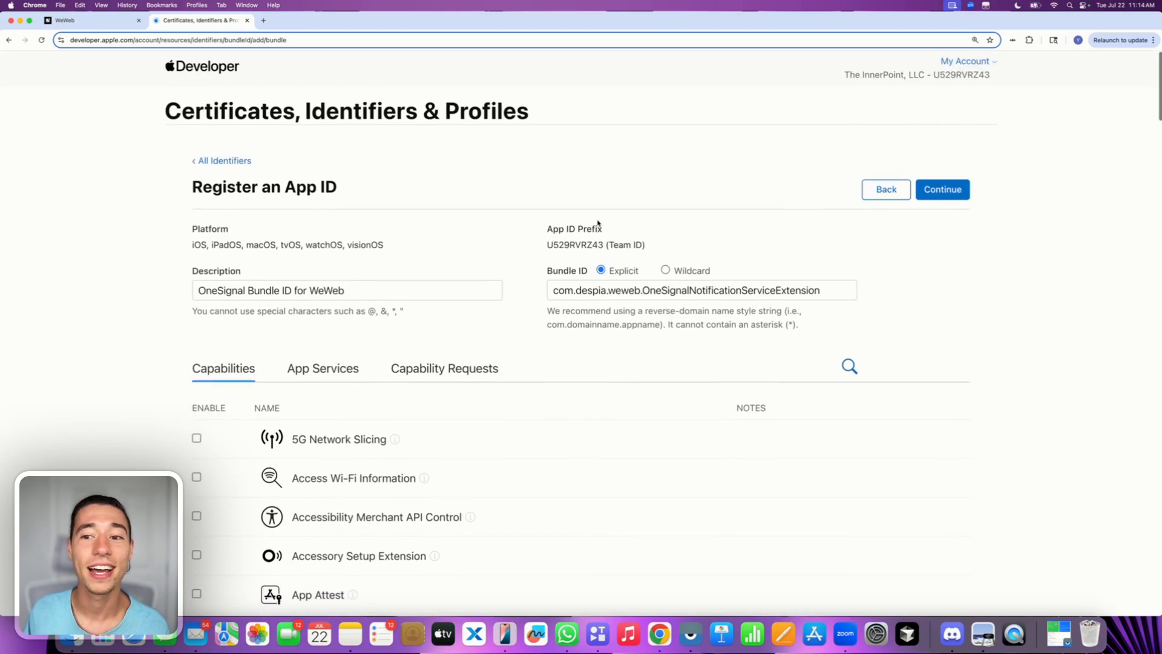
click(952, 191)
click(949, 190)
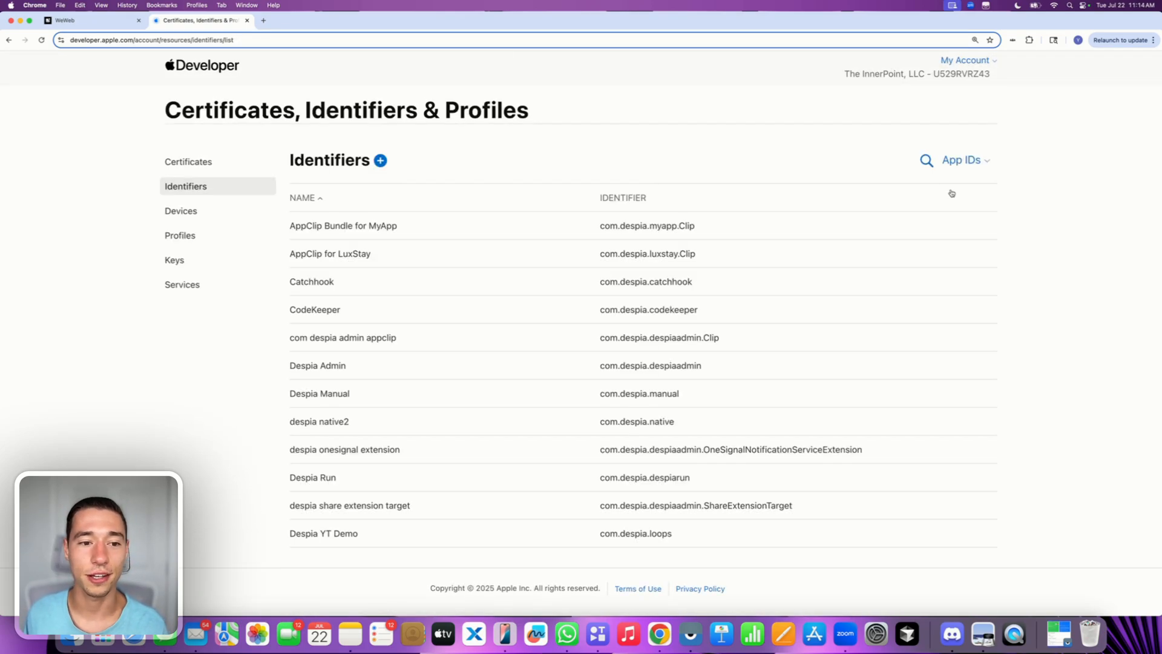
click(926, 163)
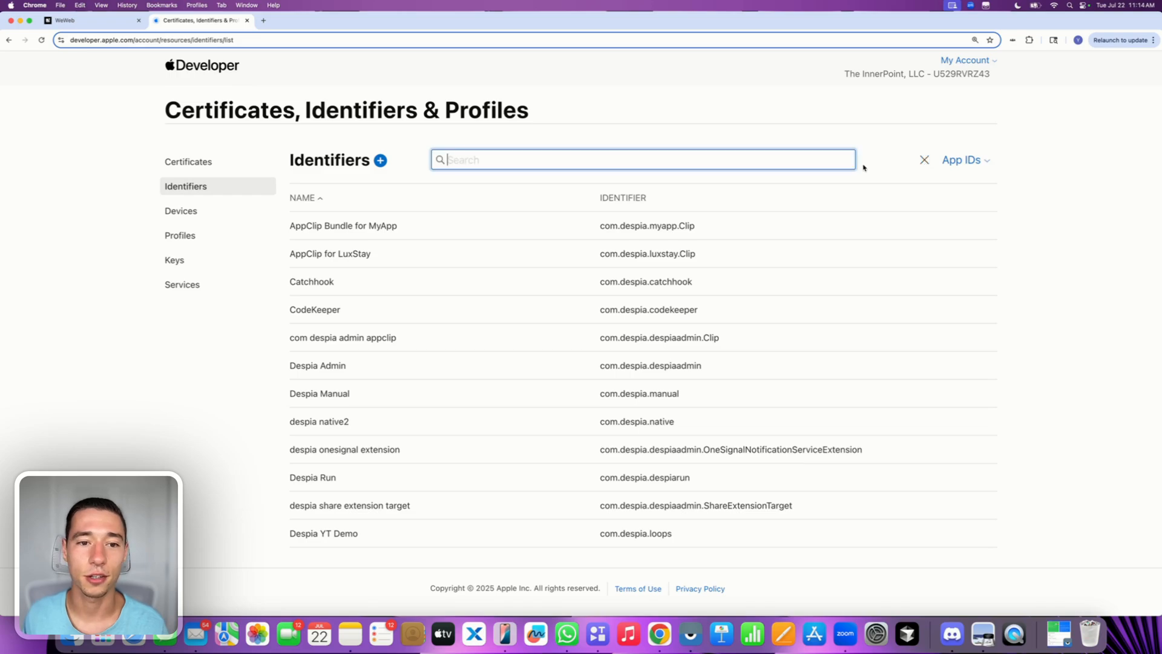
text(weweb)
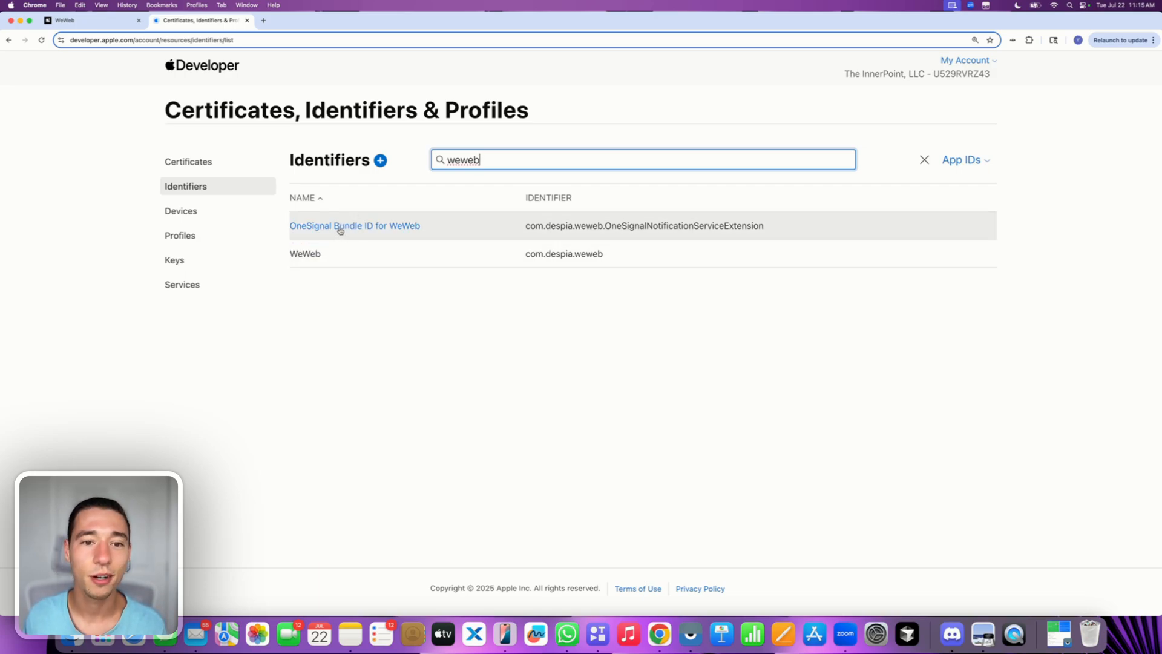
- Find the existing App Group for WeWeb by searching the App Groups for "weweb", and remove it
click(965, 161)
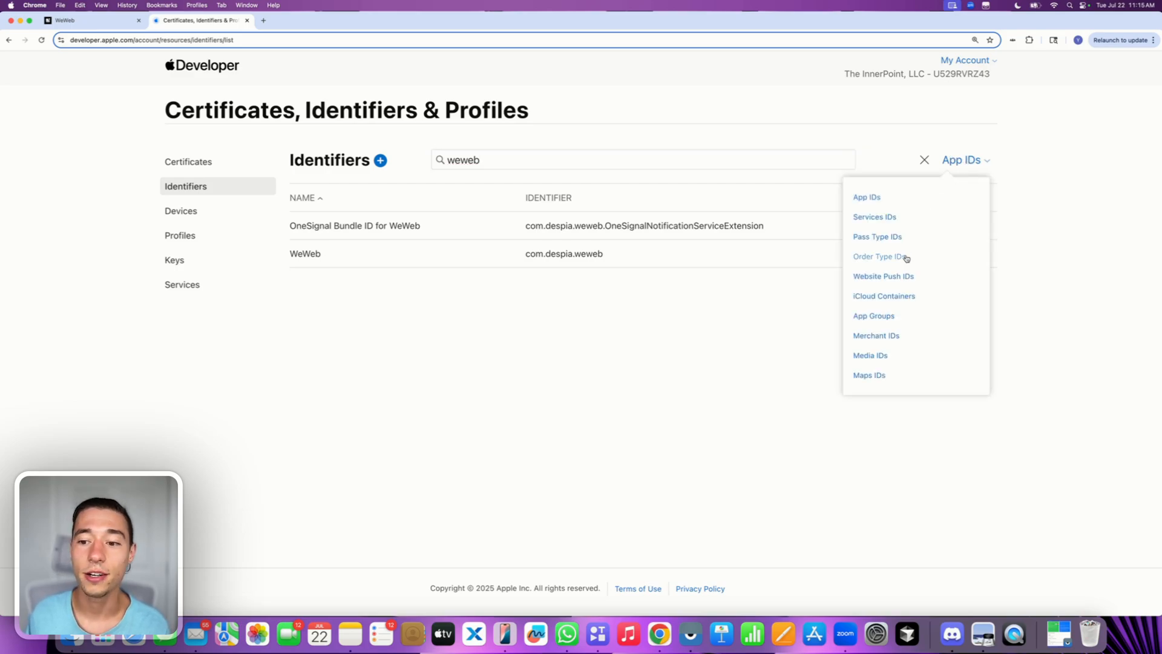
click(873, 317)
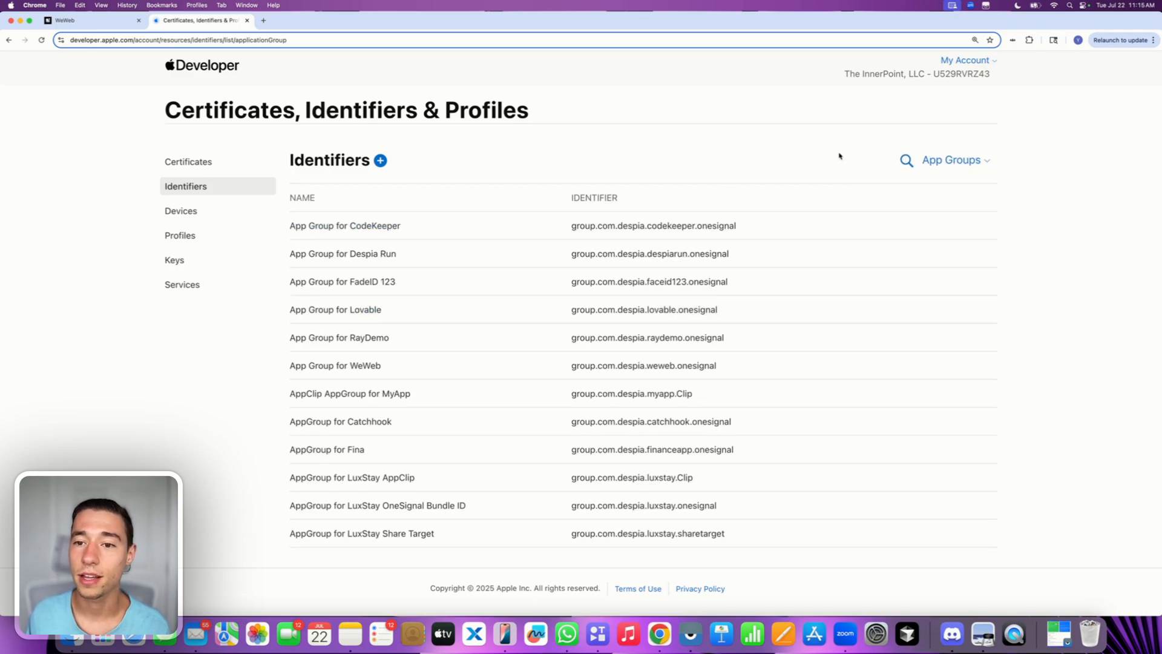
click(906, 161)
text(weweb)
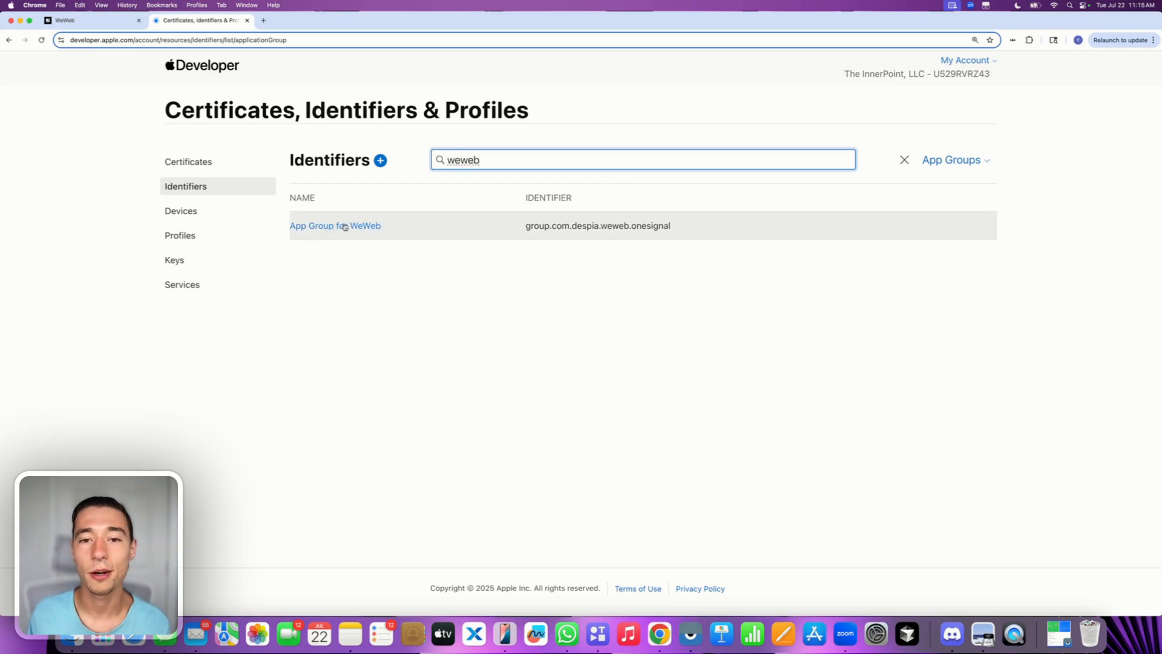
click(345, 227)
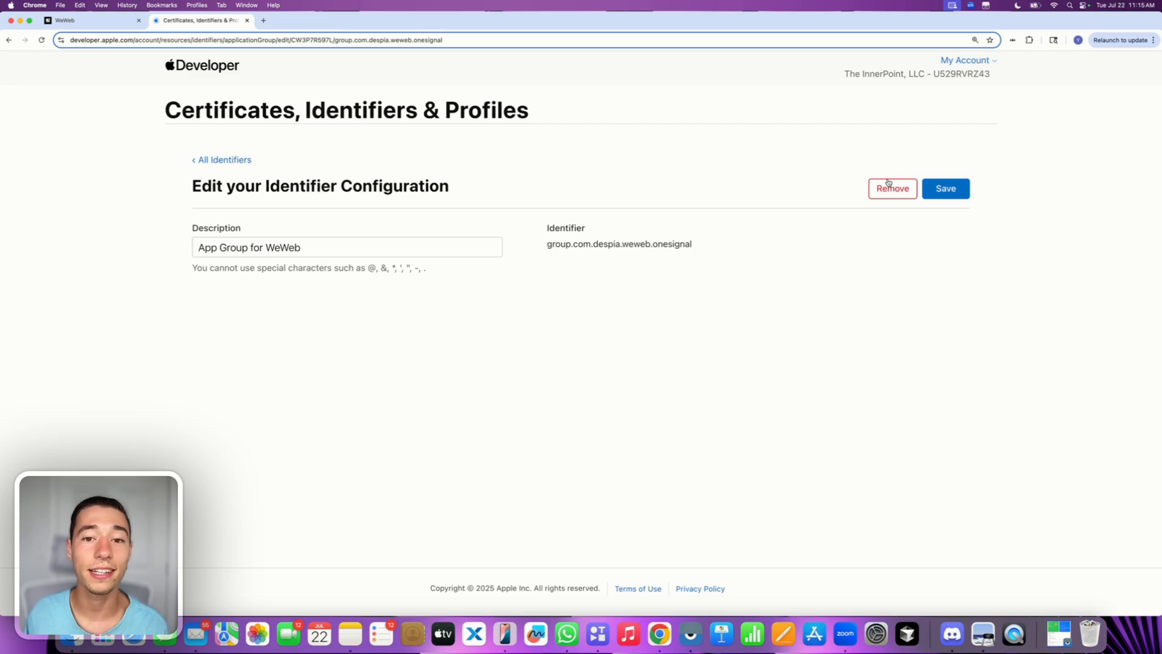
click(890, 188)
click(716, 245)
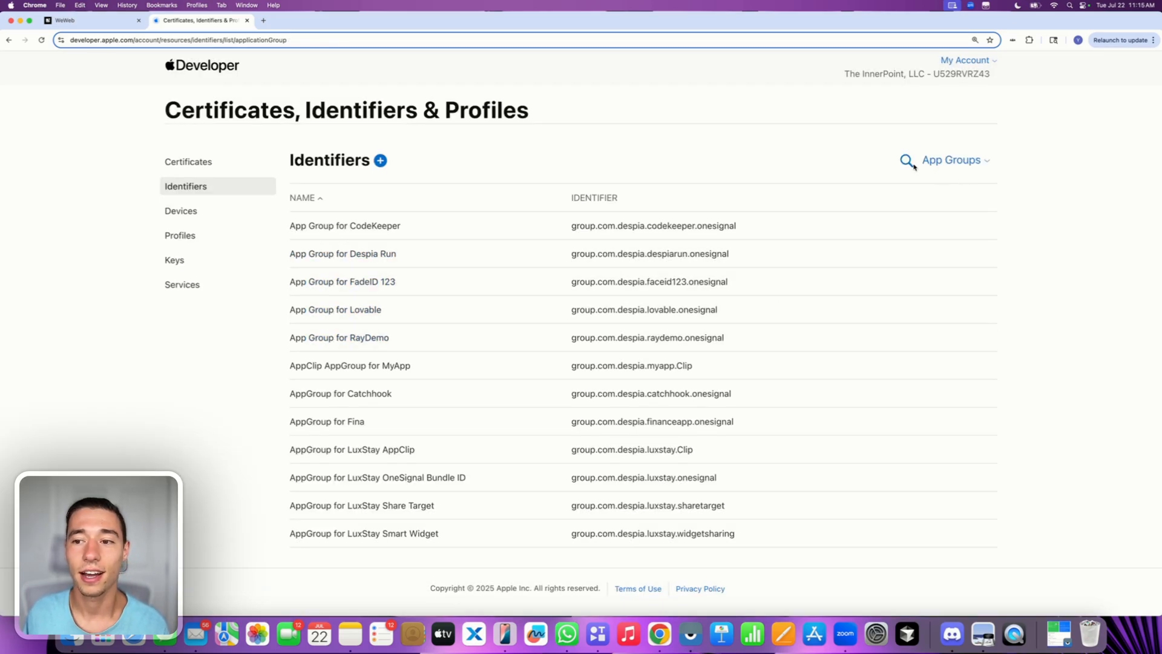
- Search the remaining App Groups for "weweb" to check the removal
click(907, 162)
text(wewe)
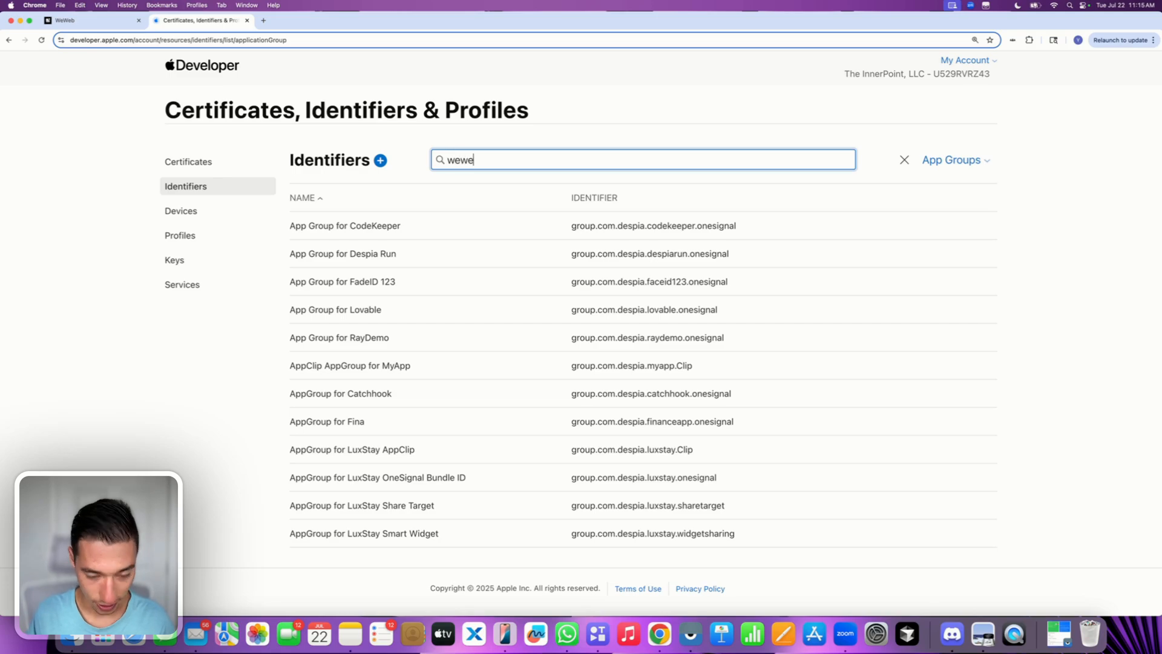
text(b)
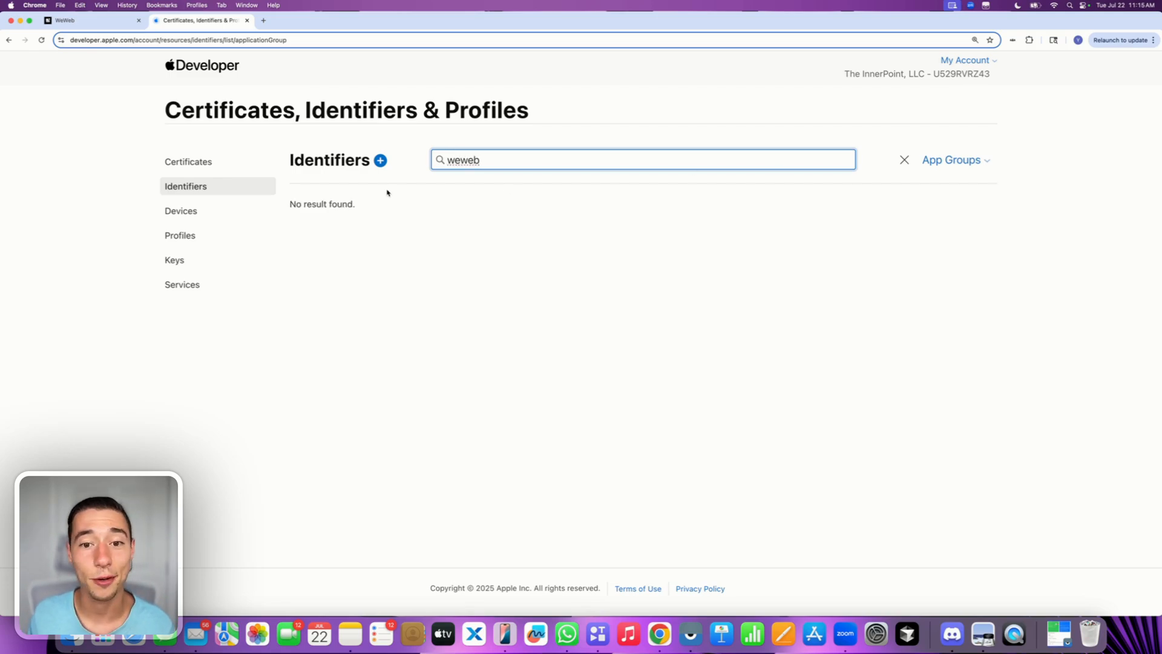
- Look up the OneSignal target's Push App Group in Despia and return to the Apple Developer identifiers
click(107, 25)
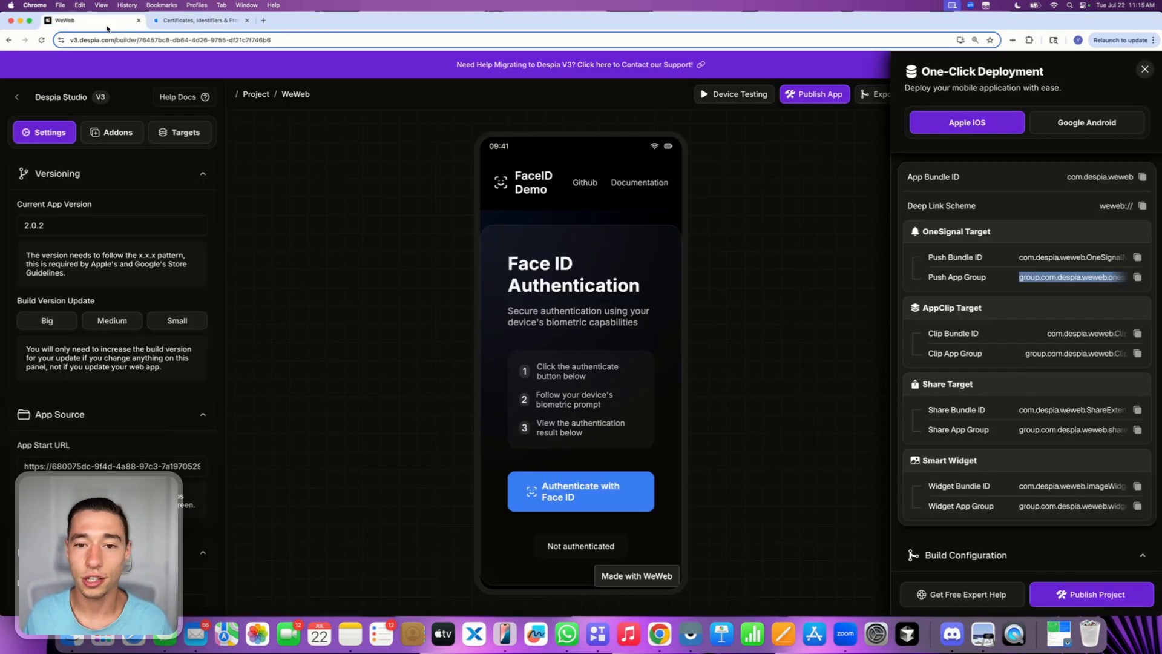
click(1023, 272)
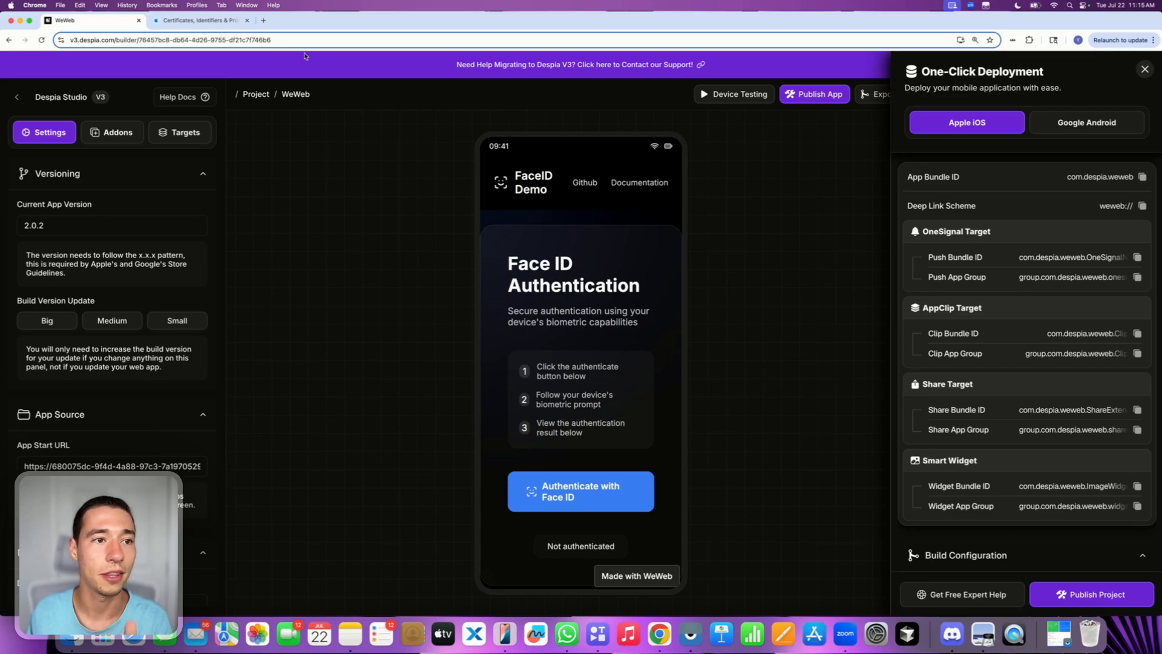
click(212, 21)
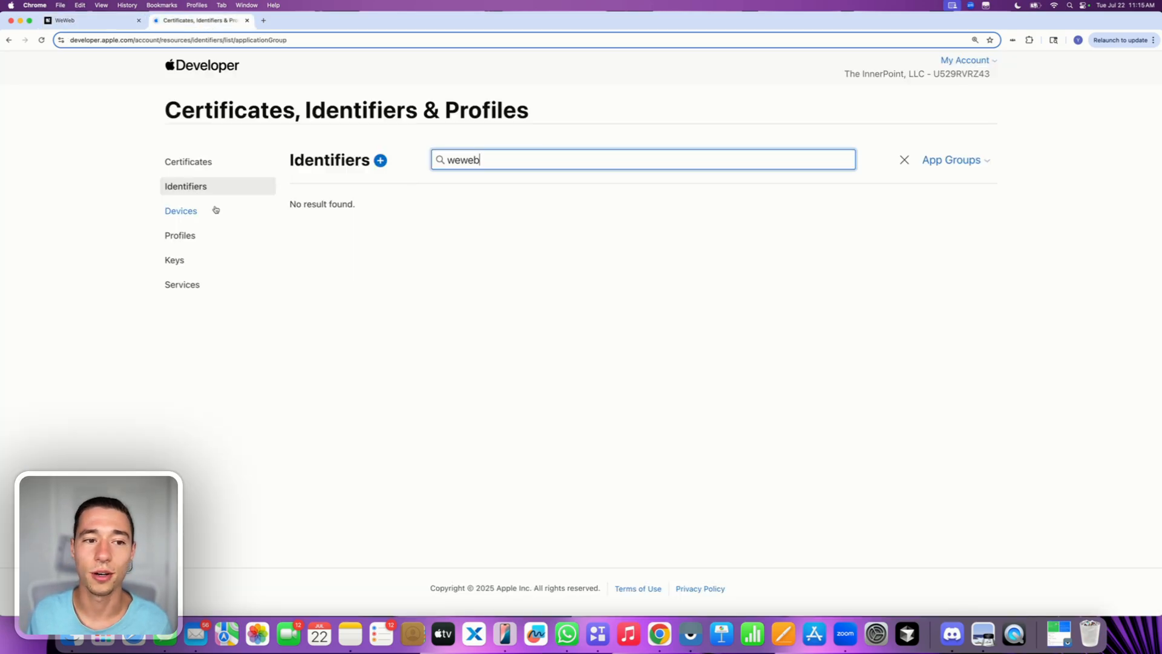
- Start registering a new identifier of the App Groups type
click(381, 161)
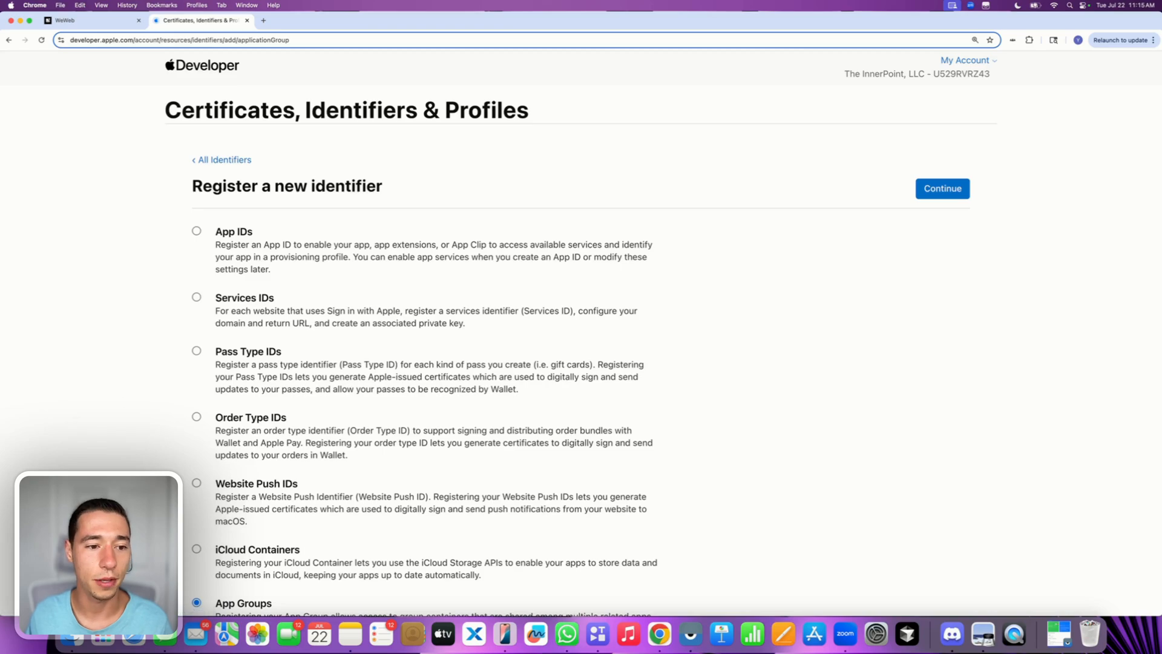
scroll(318, 500, down, 1)
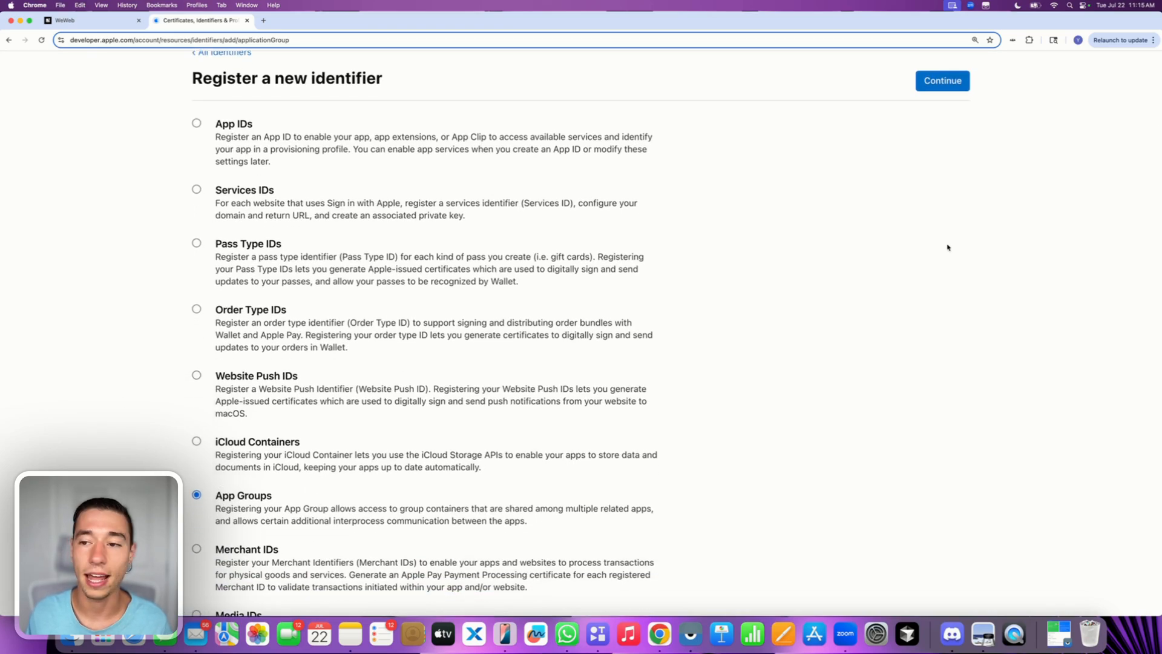
scroll(950, 110, up, 3)
click(937, 190)
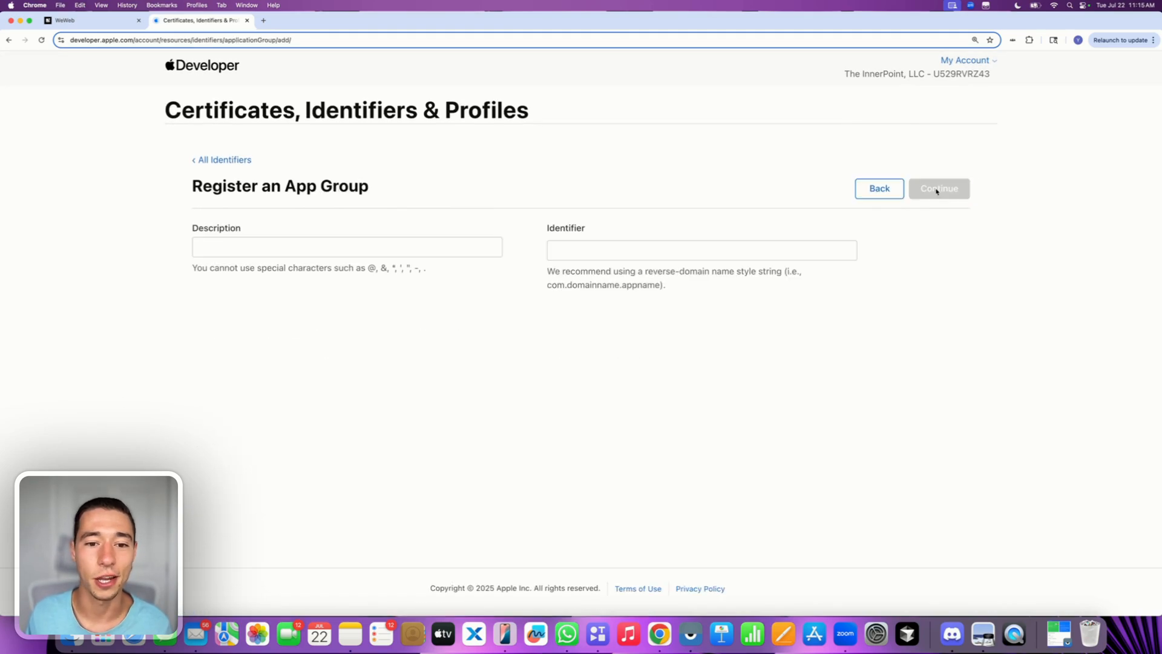
- Enter "AppGroup for OneSignal for WeWeb" as the new App Group's description
click(241, 245)
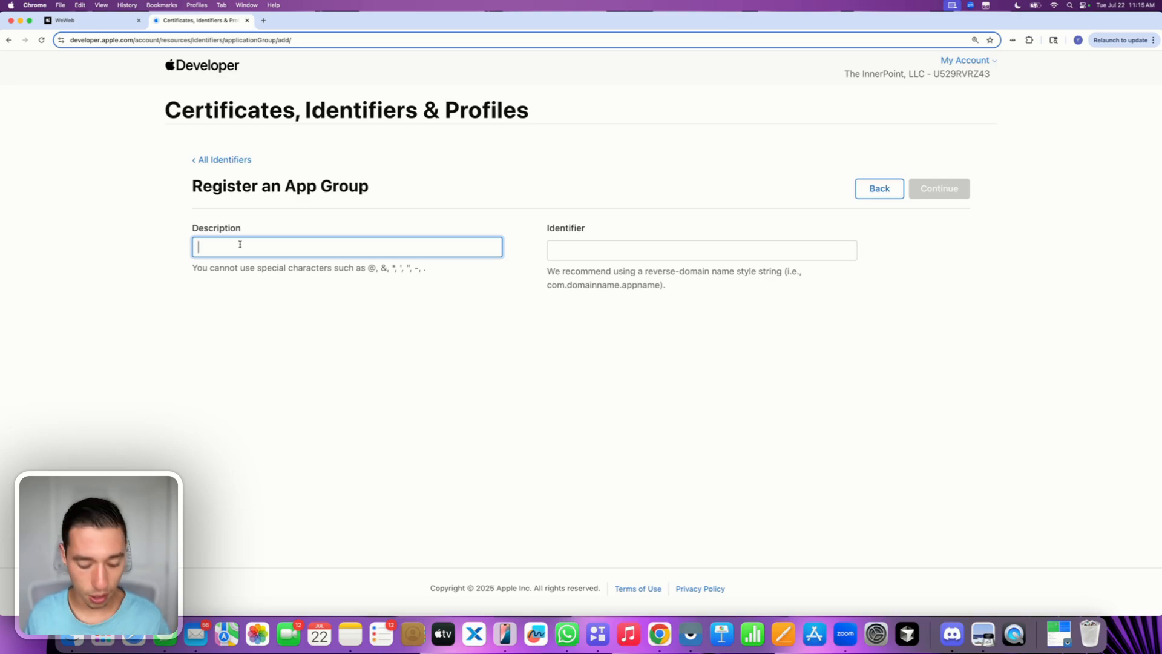
text(AppGr)
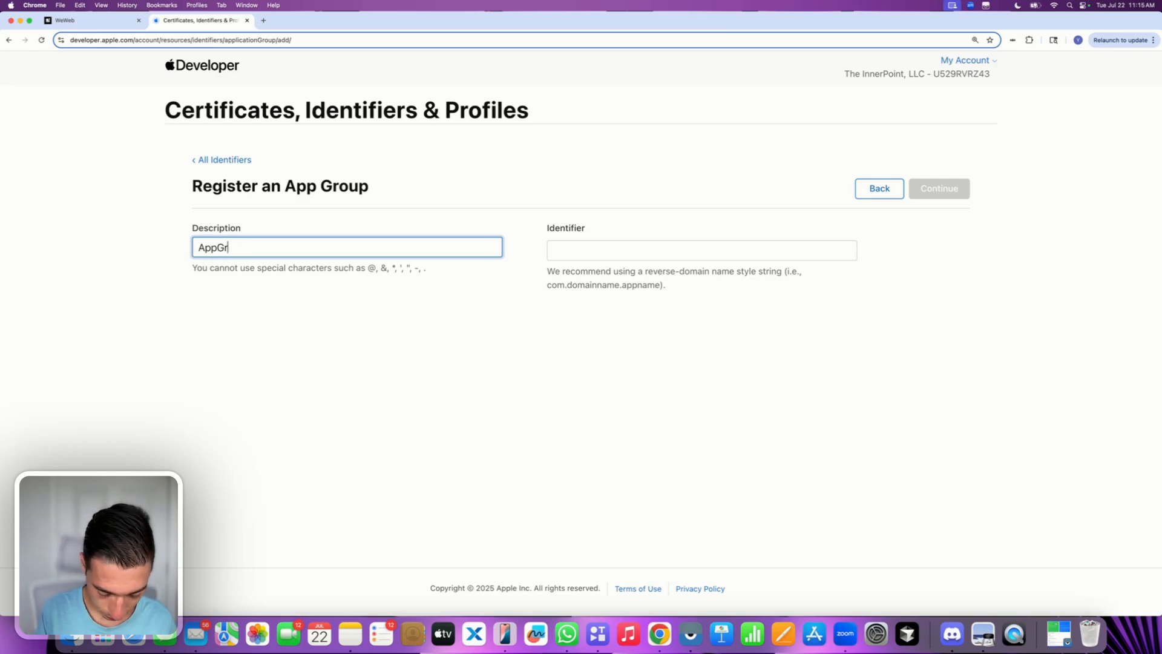
text(oup)
text(gl)
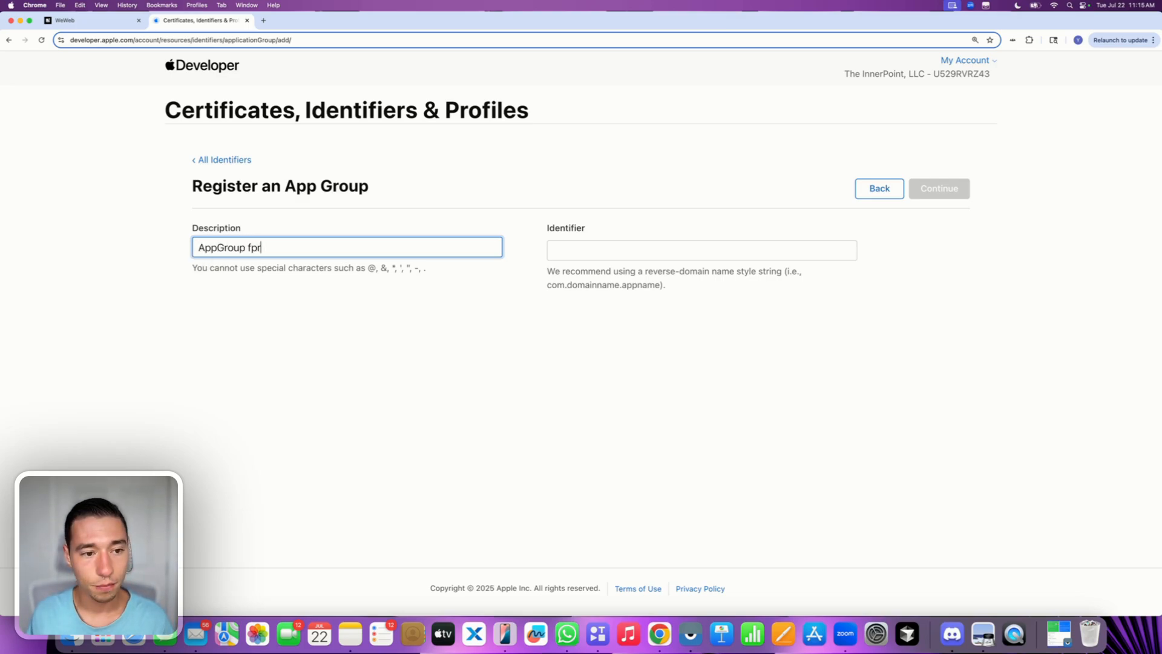
key(BackSpace)
key(BackSpace)
text(or )
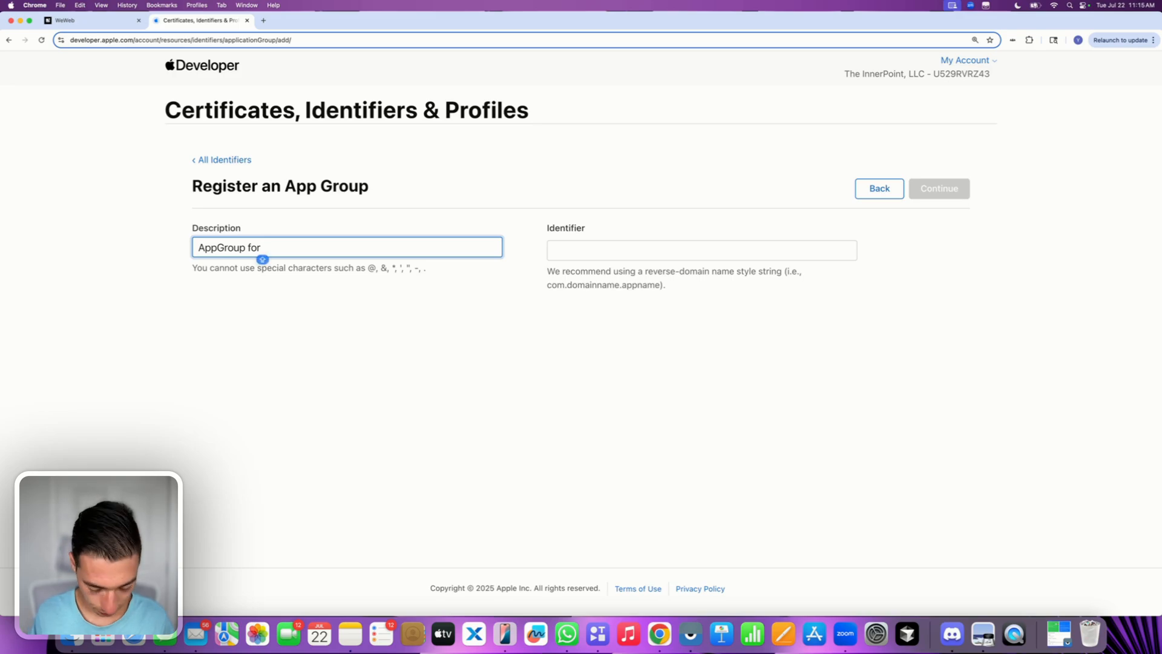
text(OneSi)
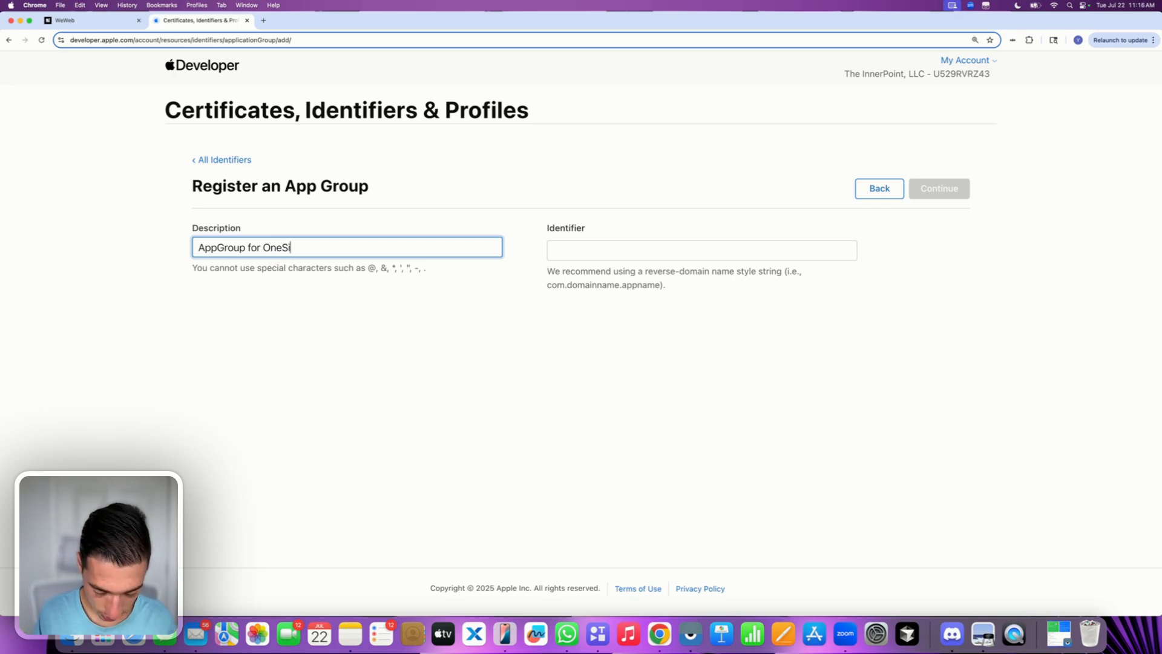
text(gnal for )
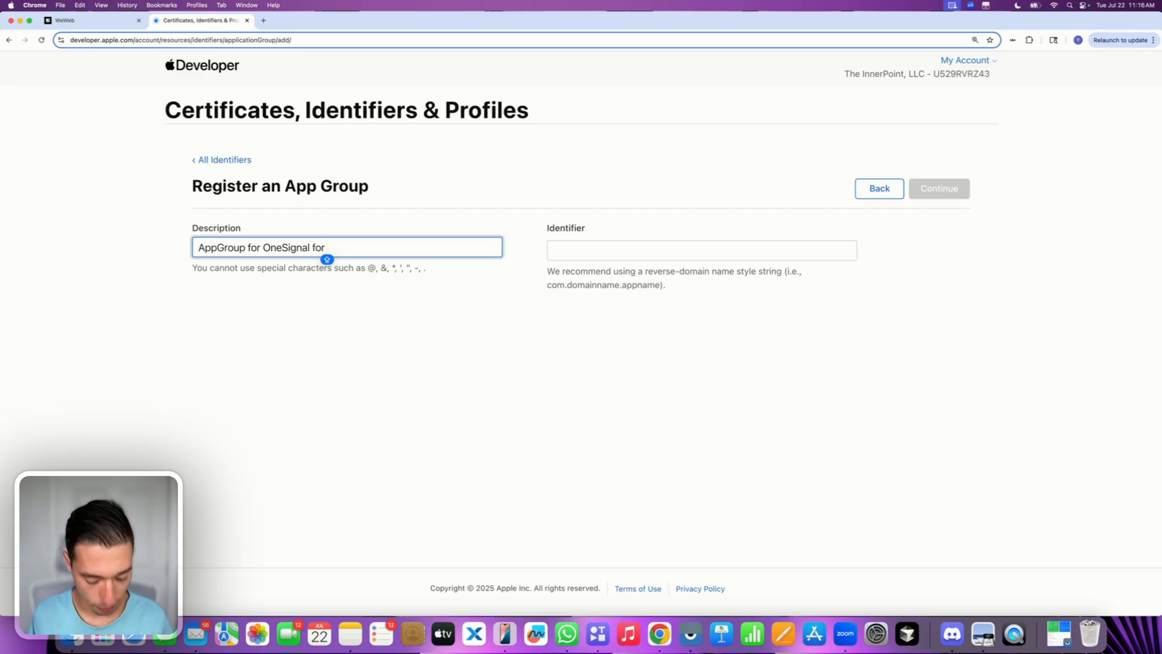
text(WeWe)
key(BackSpace)
key(BackSpace)
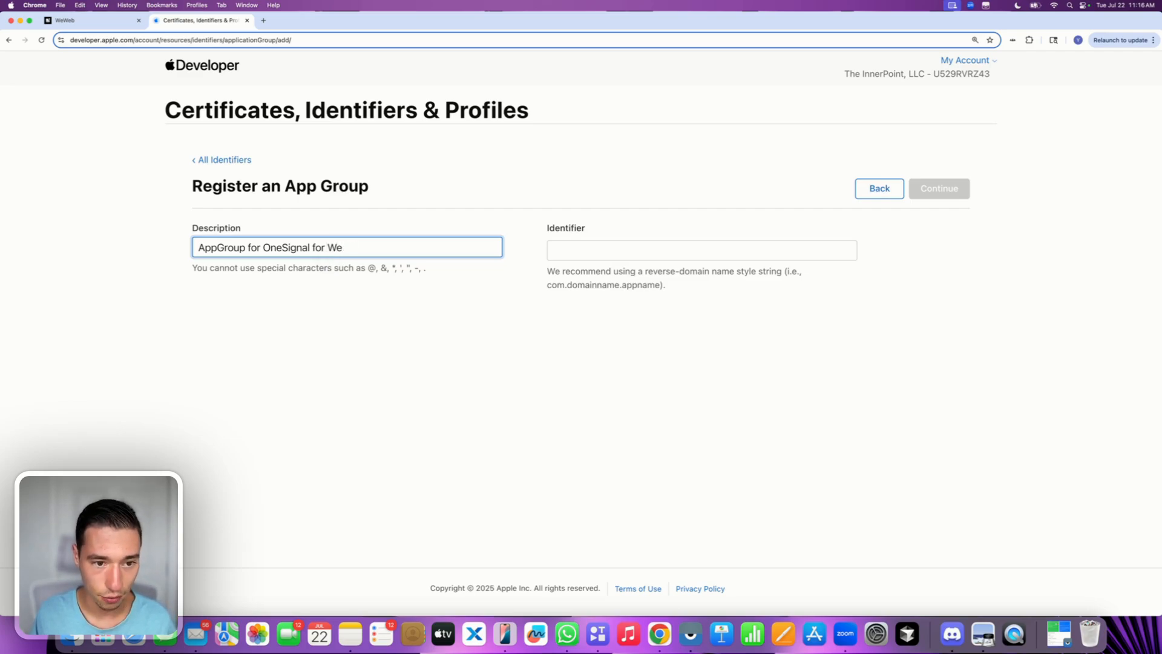
text(Web)
click(394, 416)
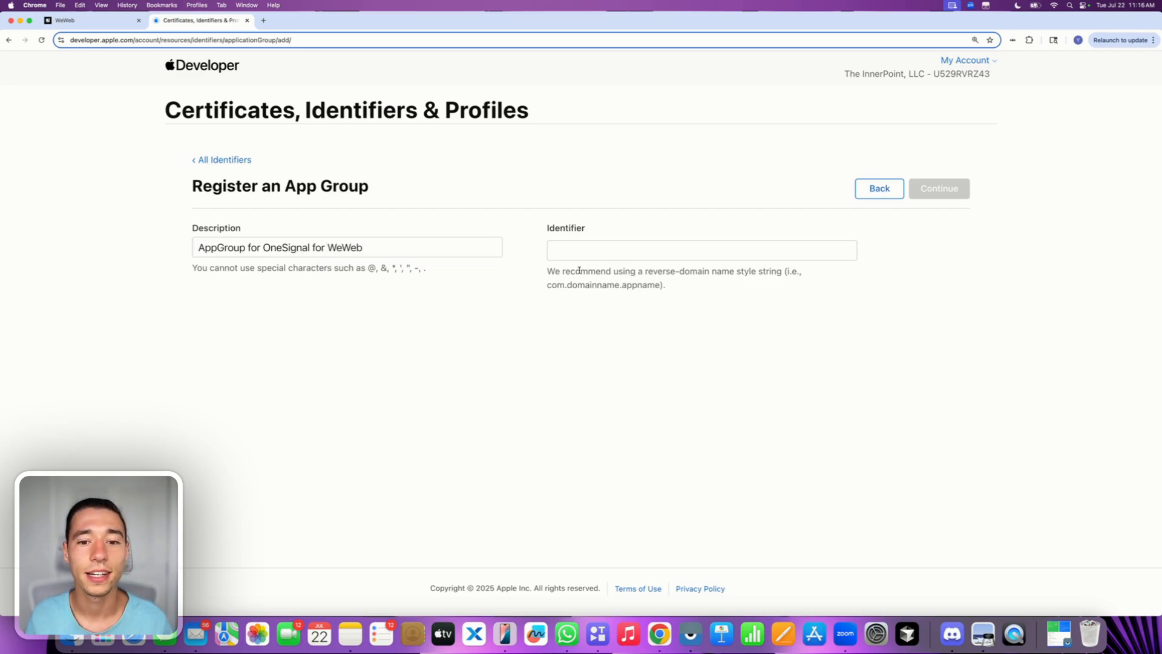
- Set the App Group's identifier to group.com.despia.weweb.onesignal
click(584, 249)
text(group.com.despia.weweb.onesignal)
click(648, 363)
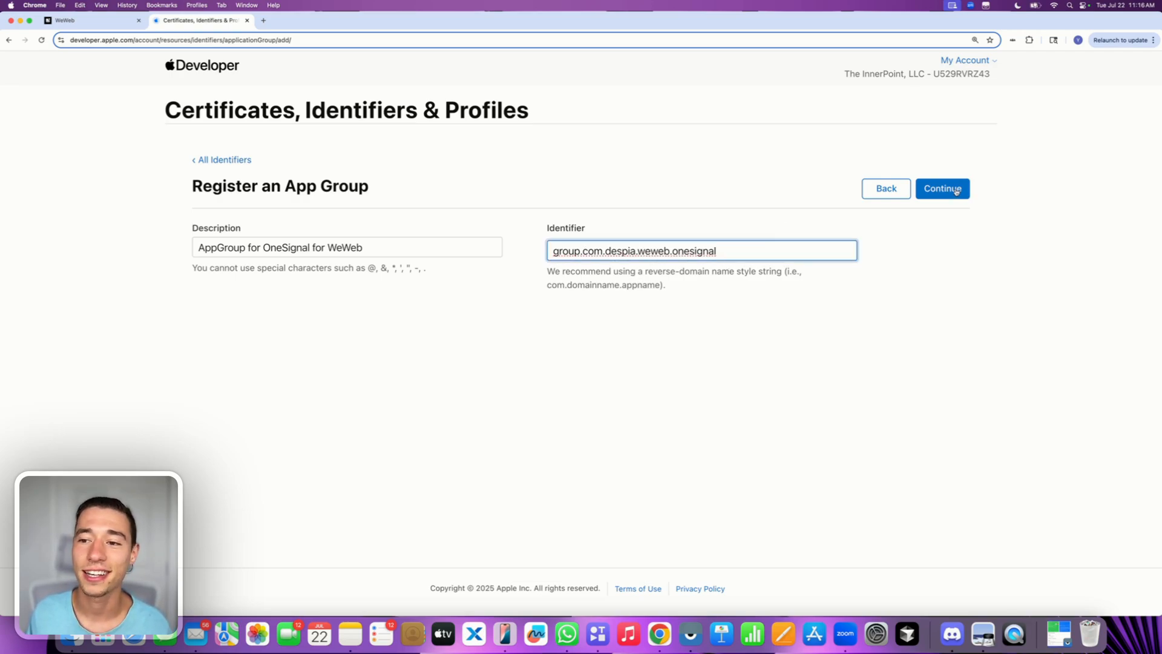
- Register the OneSignal App Group for WeWeb and search the App Groups list for "weweb"
click(955, 190)
click(955, 190)
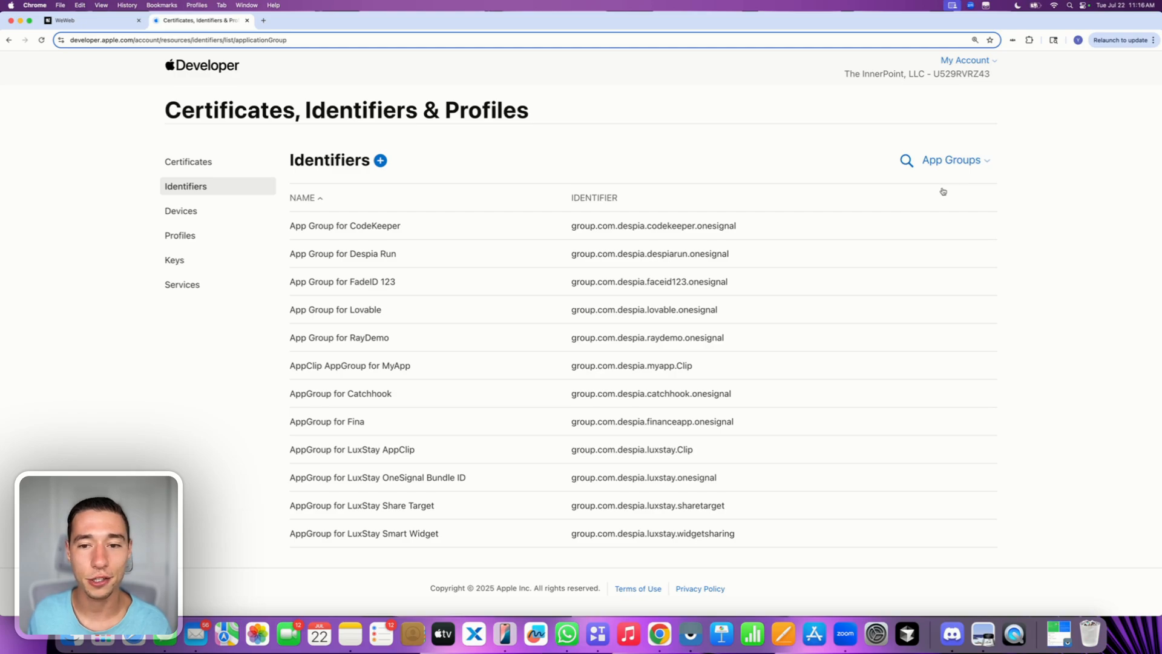
click(912, 161)
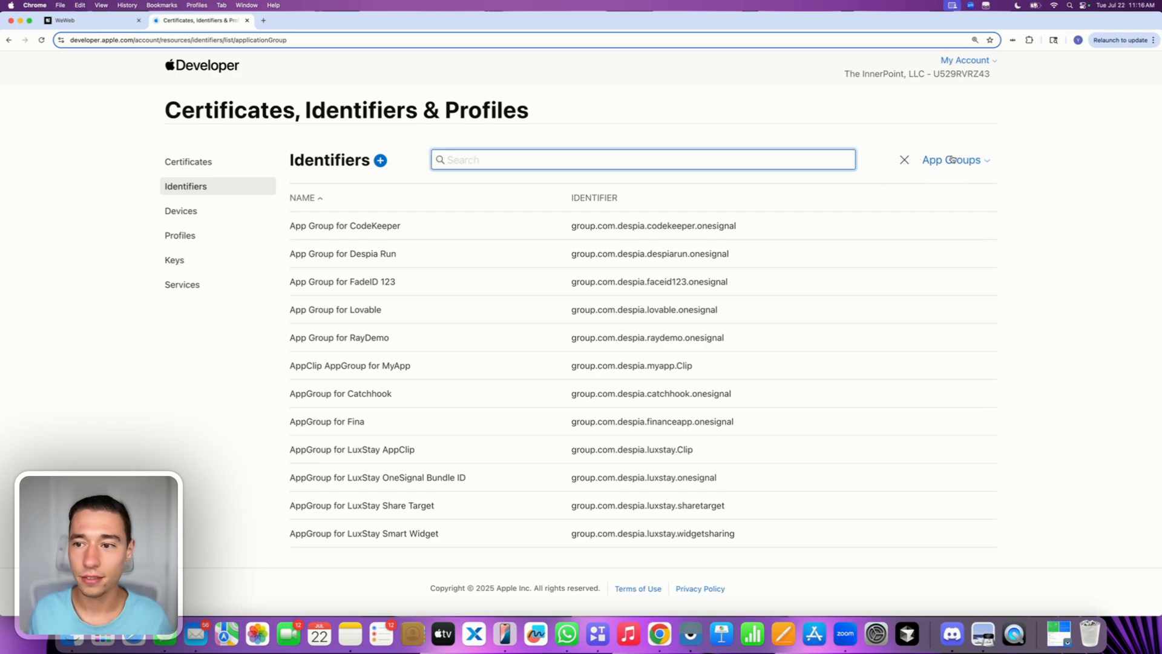
text(weweb)
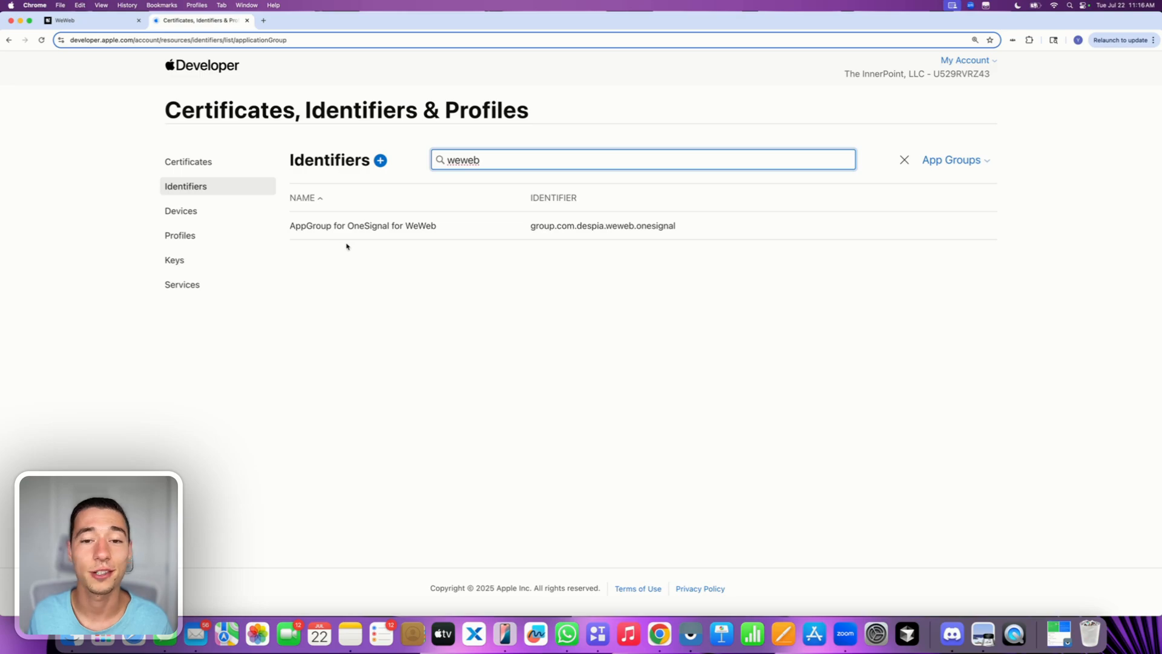
- Switch the identifiers list to App IDs, search for "weweb" and open the OneSignal Bundle ID for WeWeb
click(942, 161)
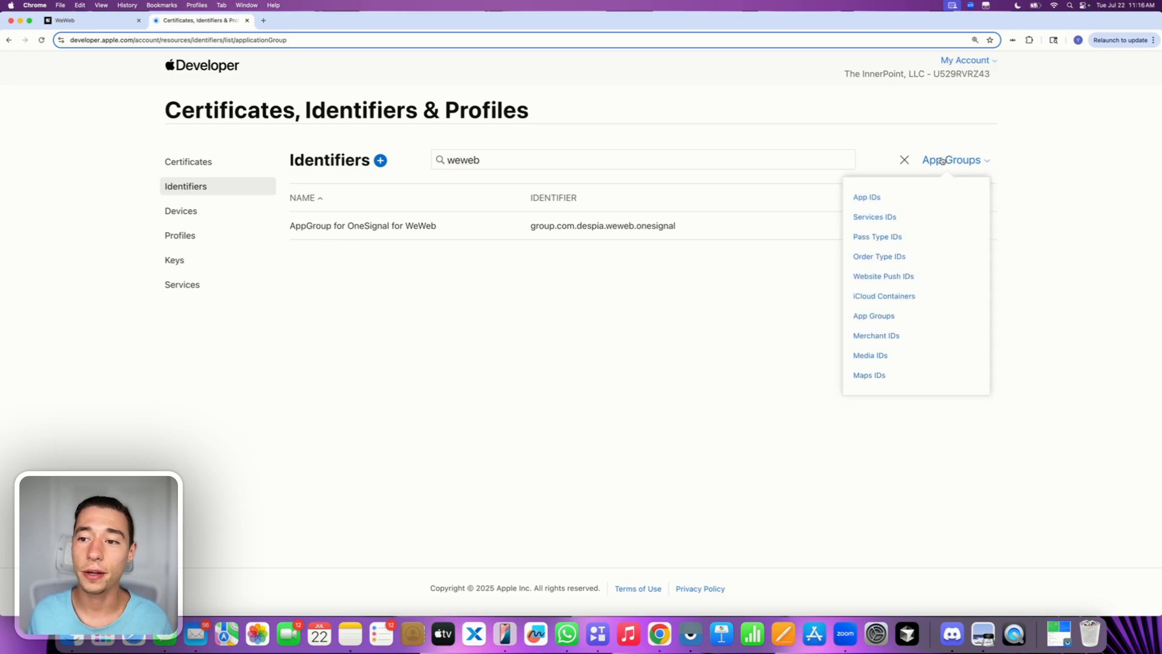
click(862, 200)
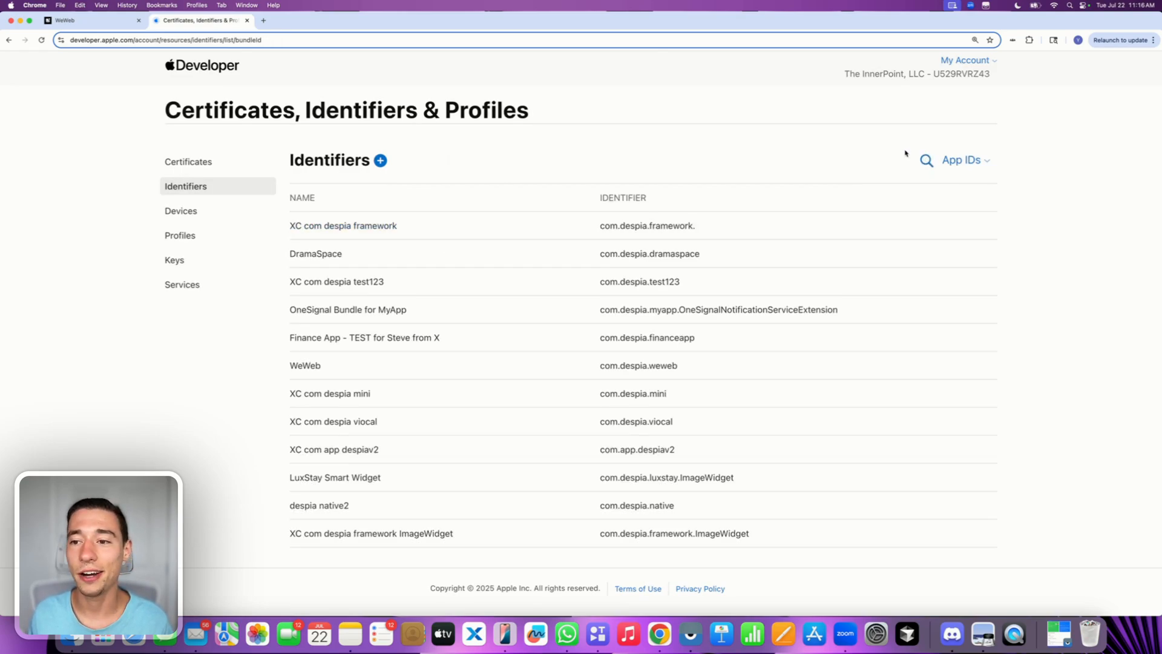
click(925, 160)
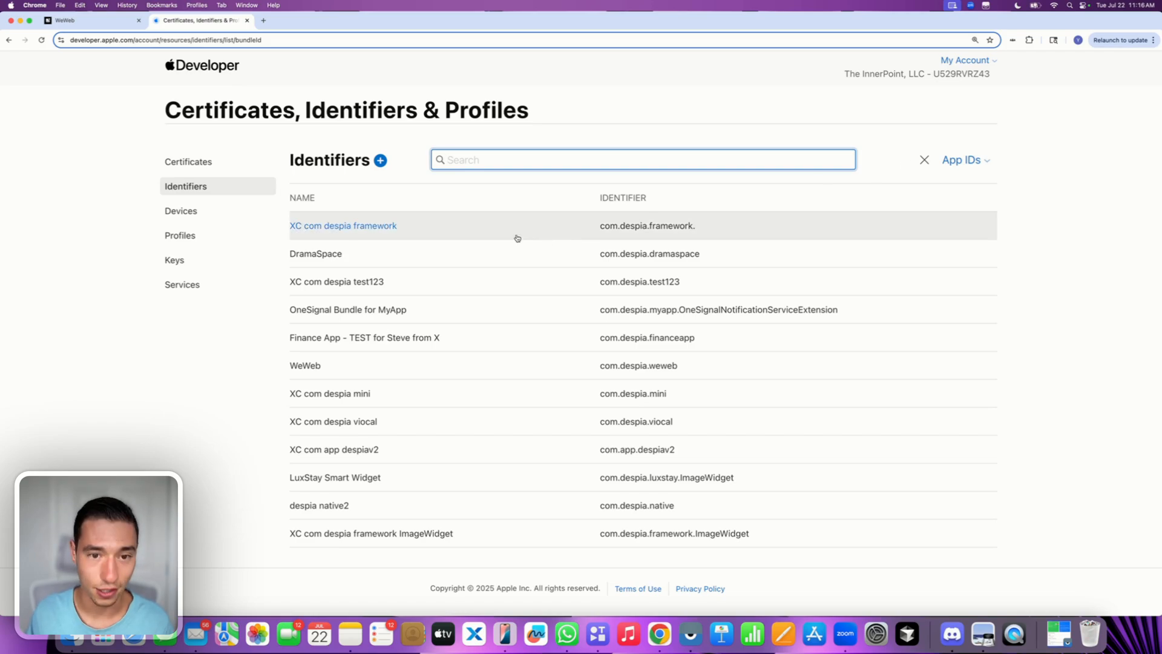
text(weweb)
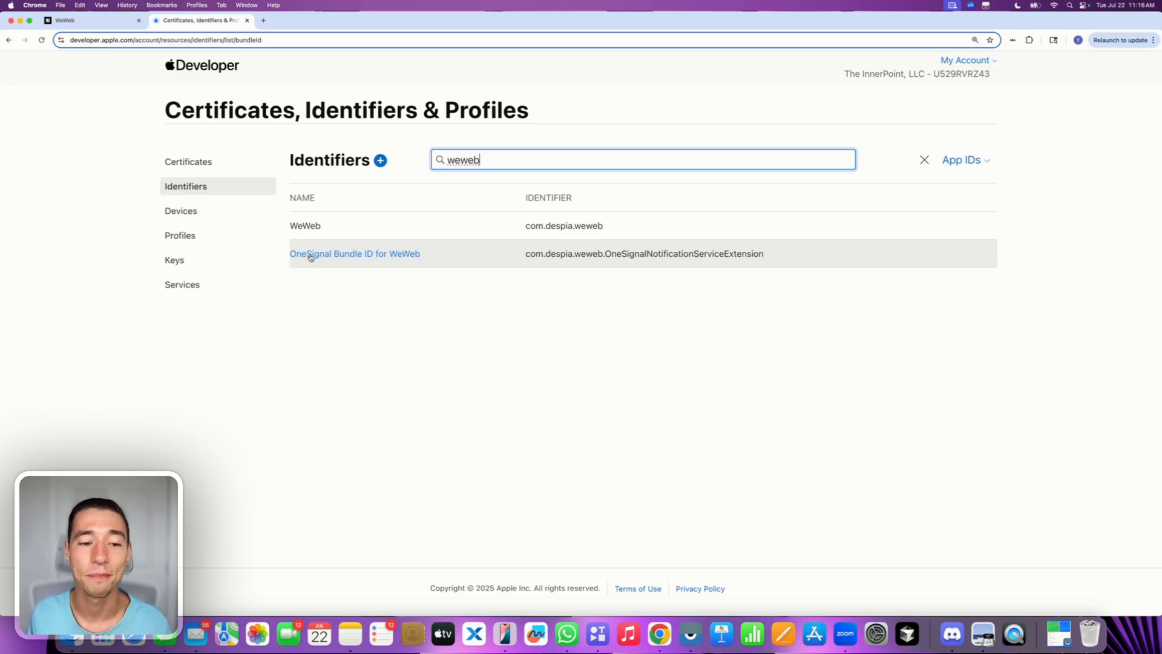
click(311, 258)
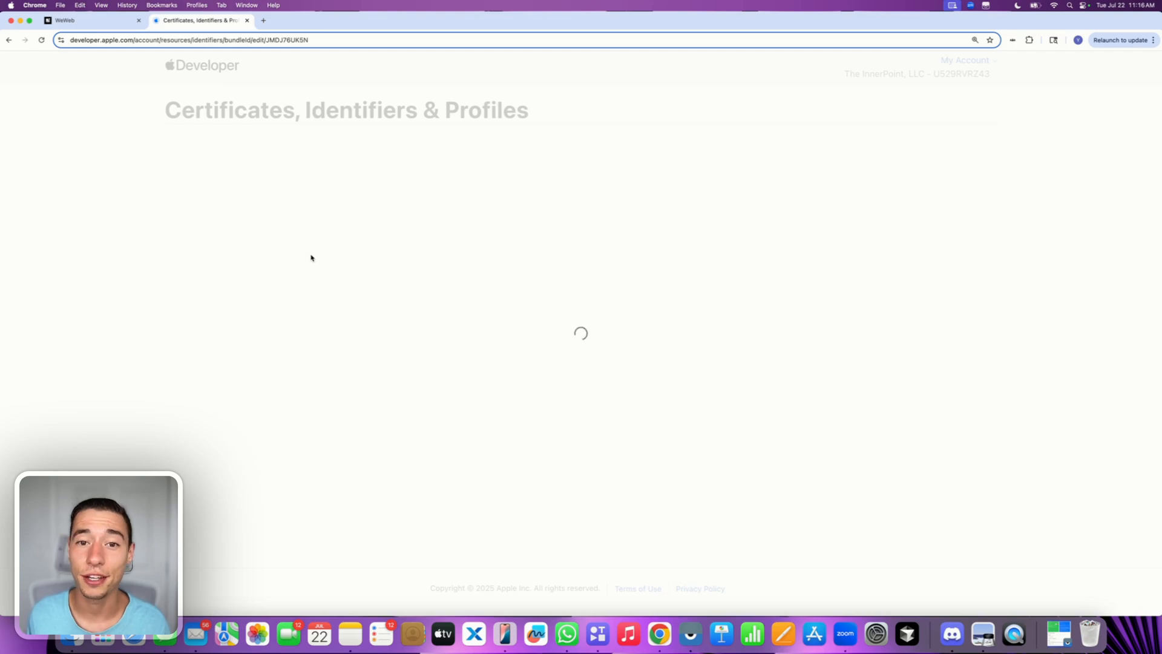
- Switch to Despia and examine the OneSignal target's Push Bundle ID and Push App Group entries
click(109, 22)
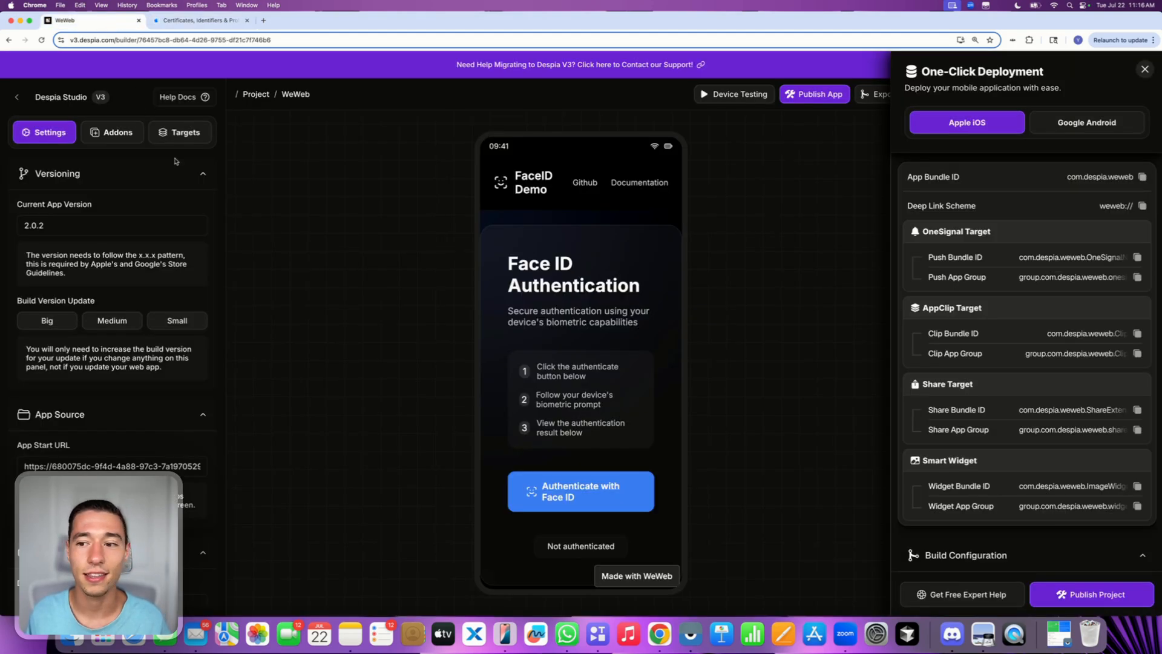
drag(922, 232, 1034, 233)
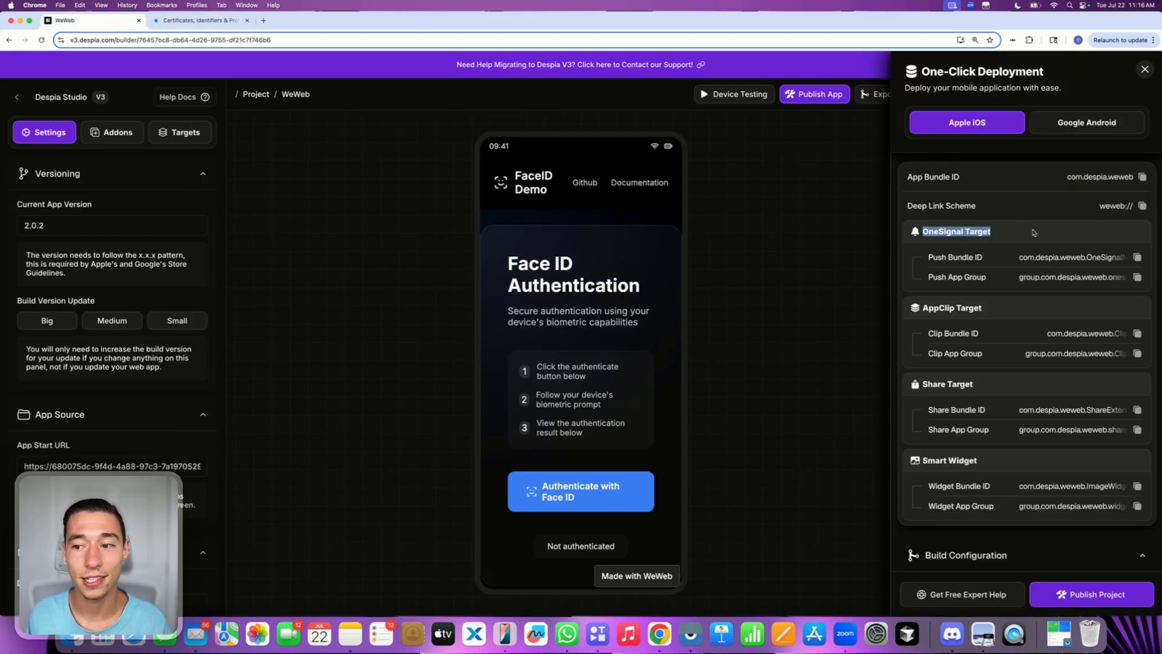
click(1033, 233)
drag(934, 259, 1013, 283)
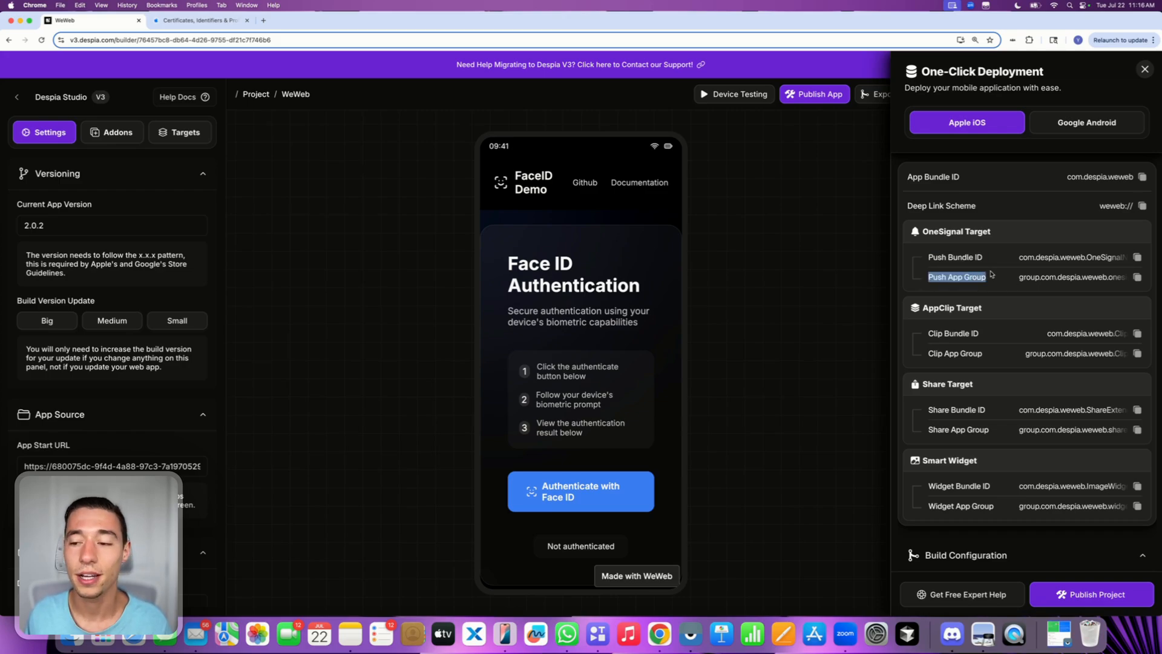
click(992, 275)
mouse_move(926, 280)
mouse_down()
mouse_move(985, 279)
mouse_move(927, 279)
mouse_up()
click(993, 282)
click(988, 258)
drag(993, 258, 936, 259)
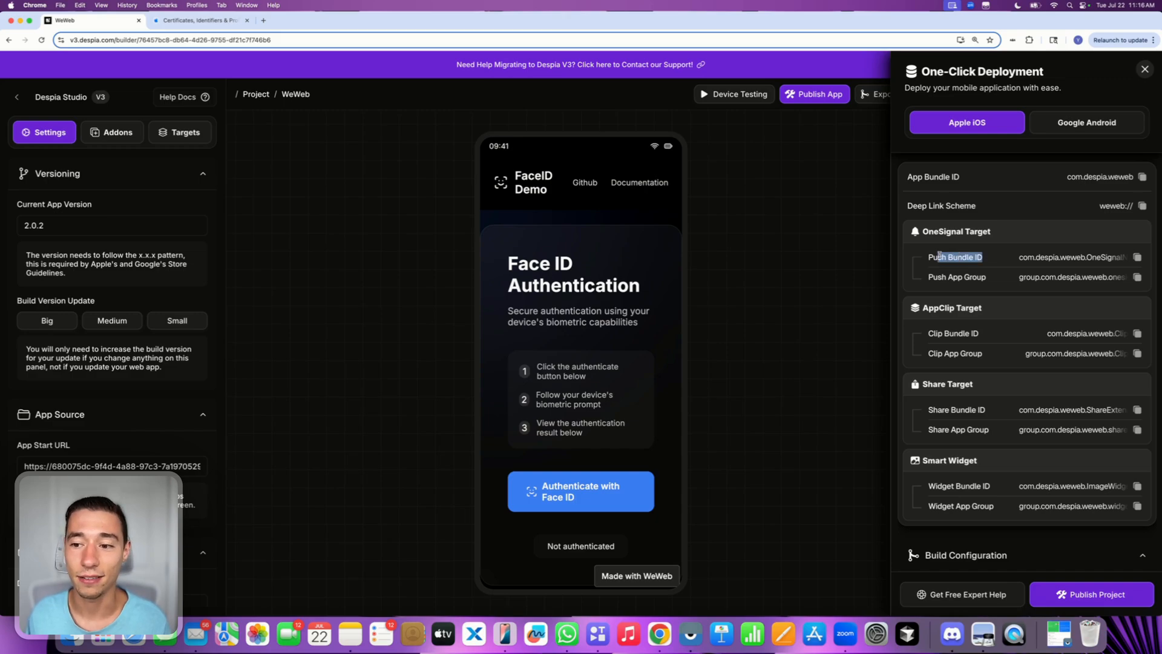
click(930, 261)
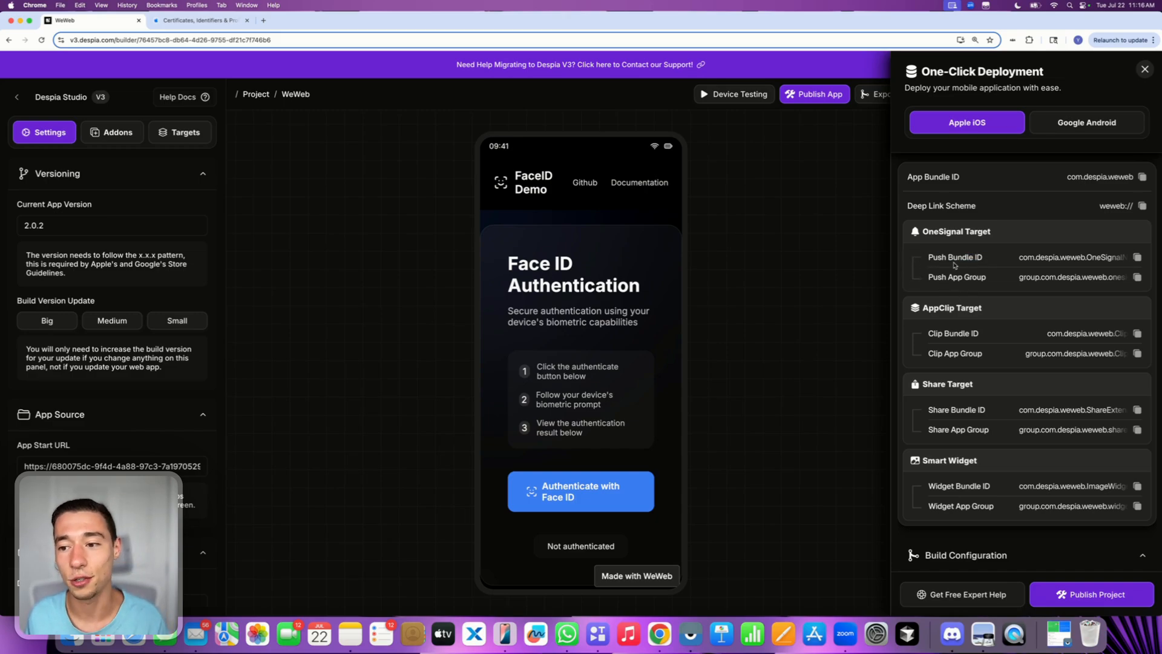
drag(949, 257, 993, 279)
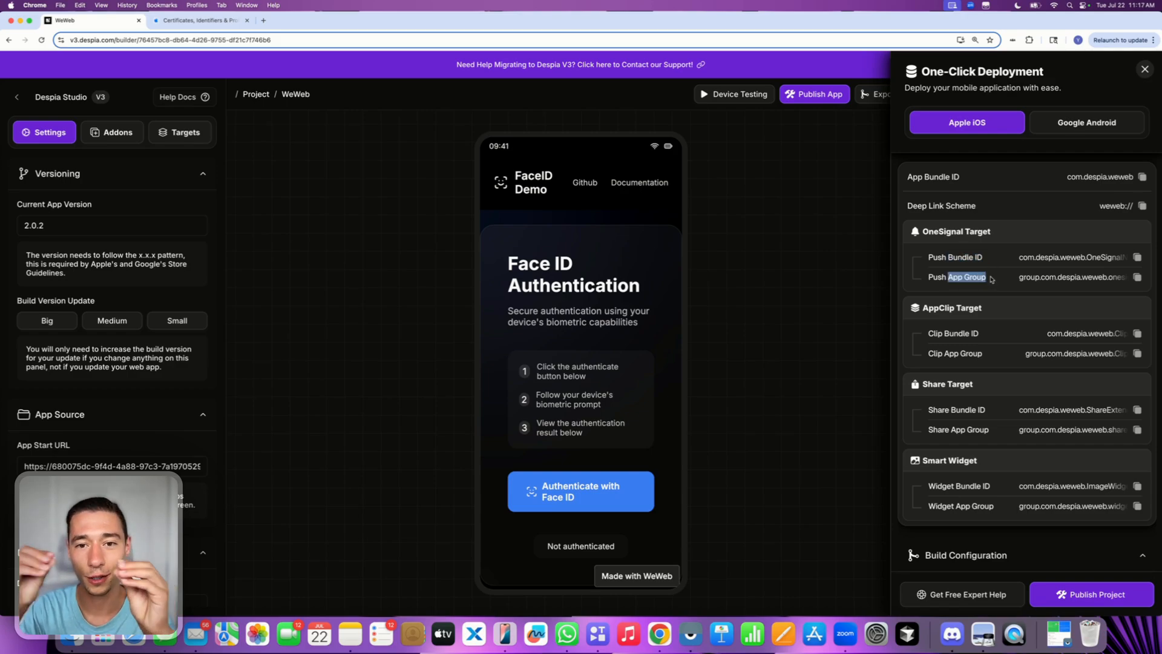
- Return to the Apple Developer App ID configuration and open the group assignment for its App Groups capability
click(223, 21)
scroll(175, 356, down, 3)
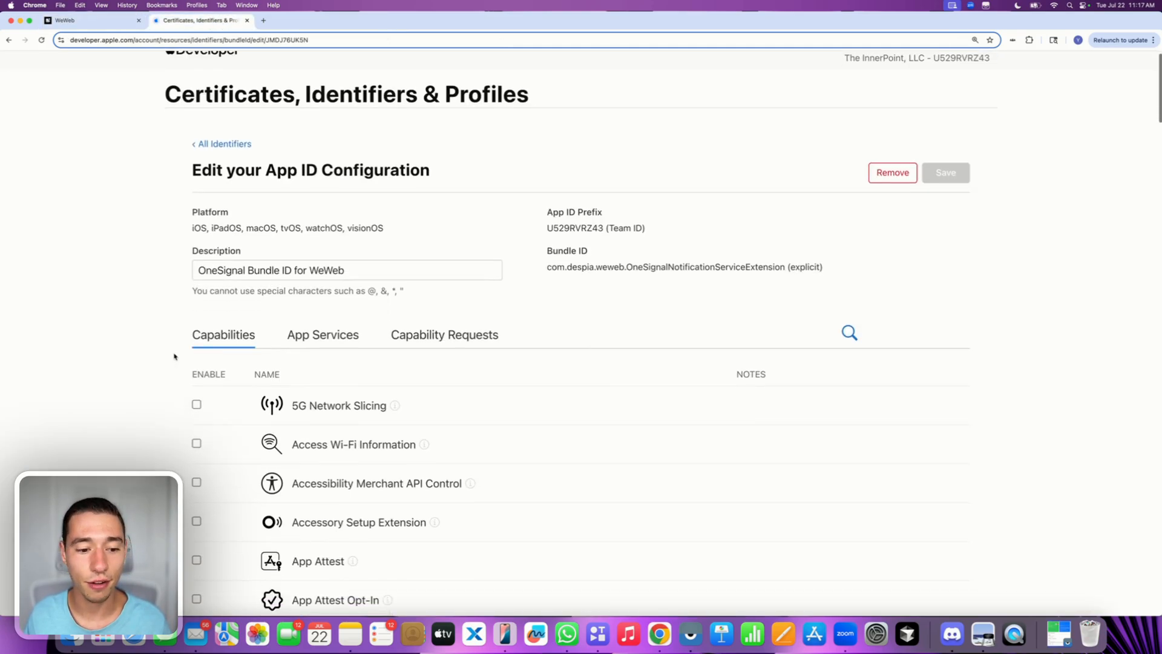
scroll(174, 357, down, 6)
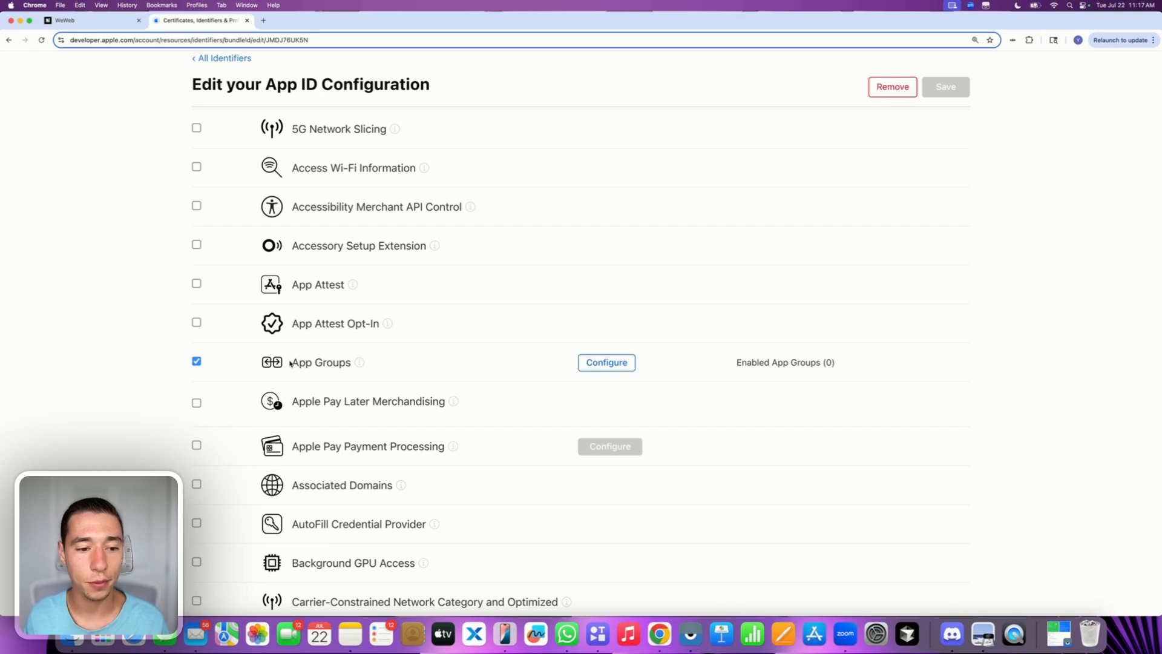
drag(292, 363, 350, 365)
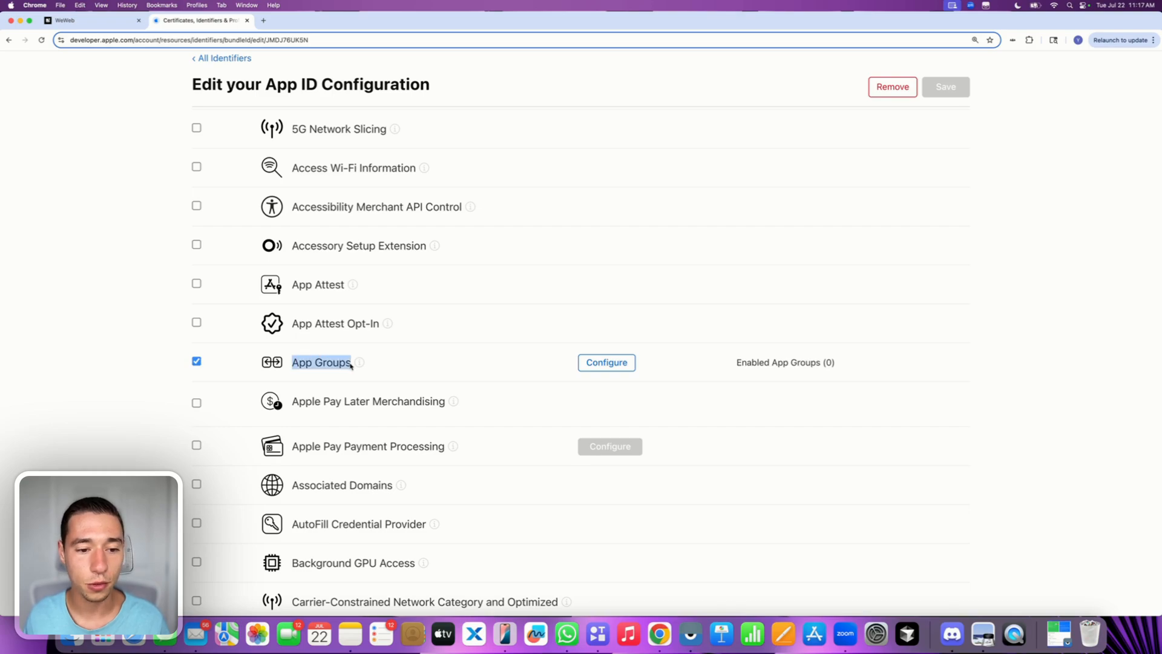
click(607, 363)
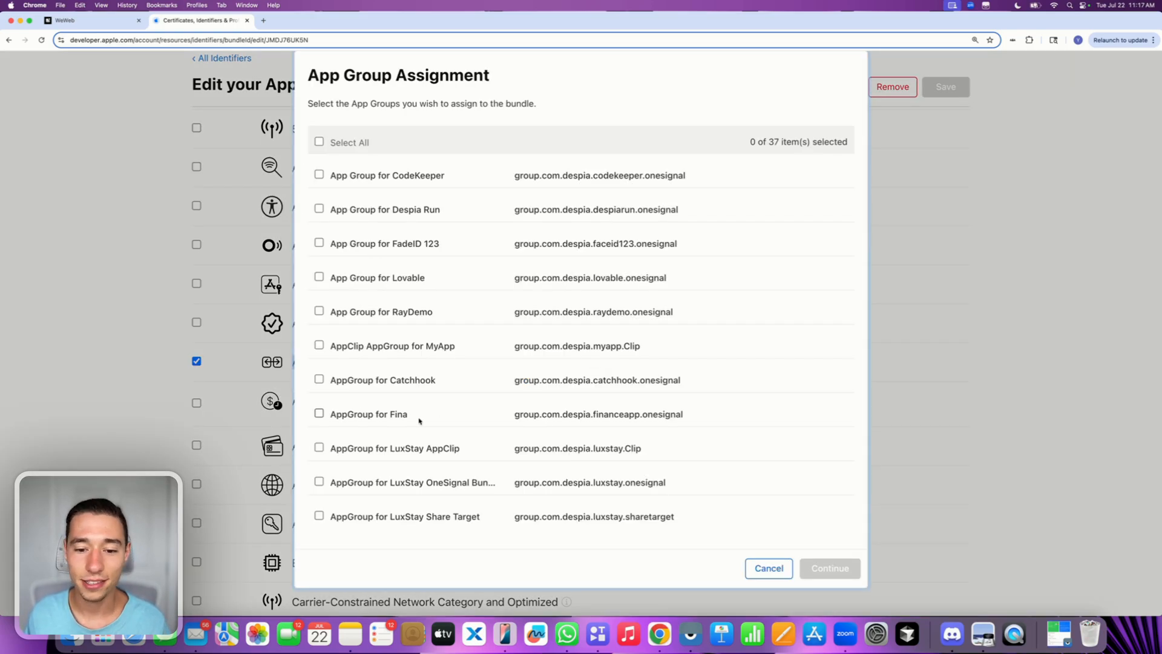
scroll(420, 421, down, 5)
scroll(420, 417, up, 5)
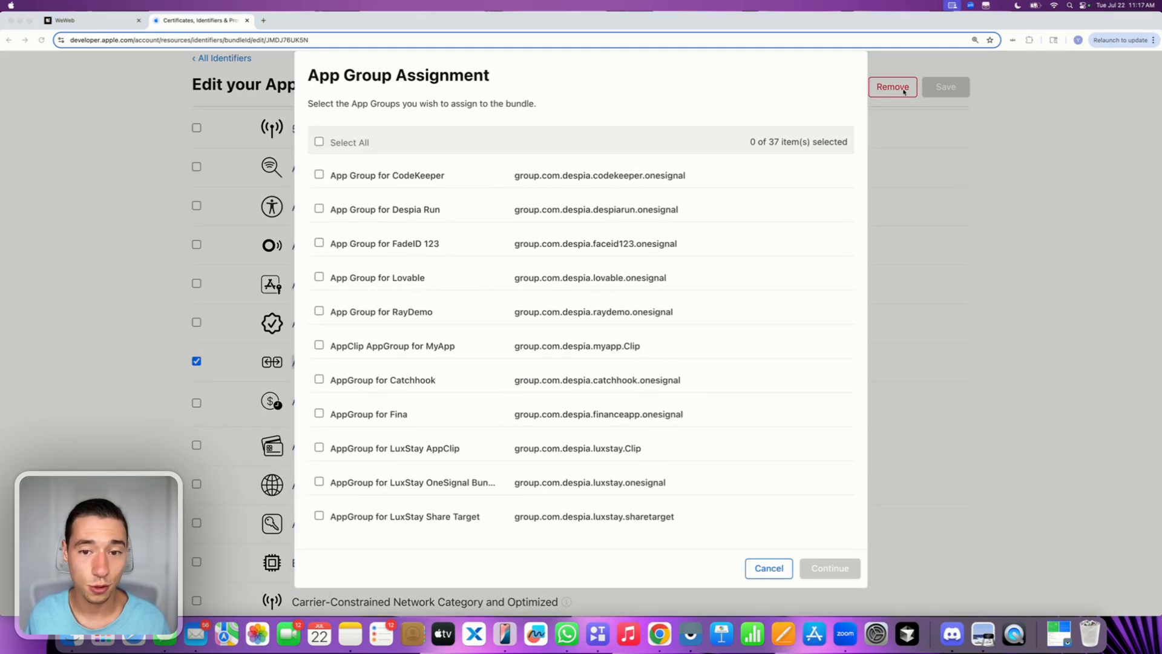
click(646, 103)
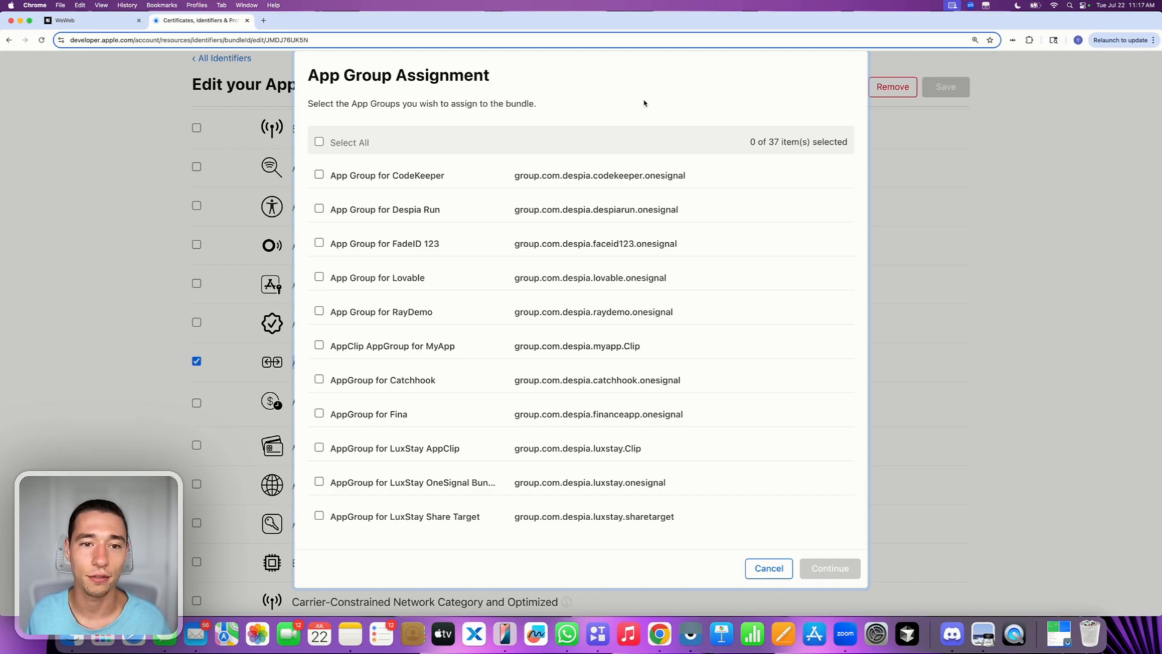
- Find "weweb" among the App Groups and assign AppGroup for OneSignal for WeWeb to the bundle
key(super+f)
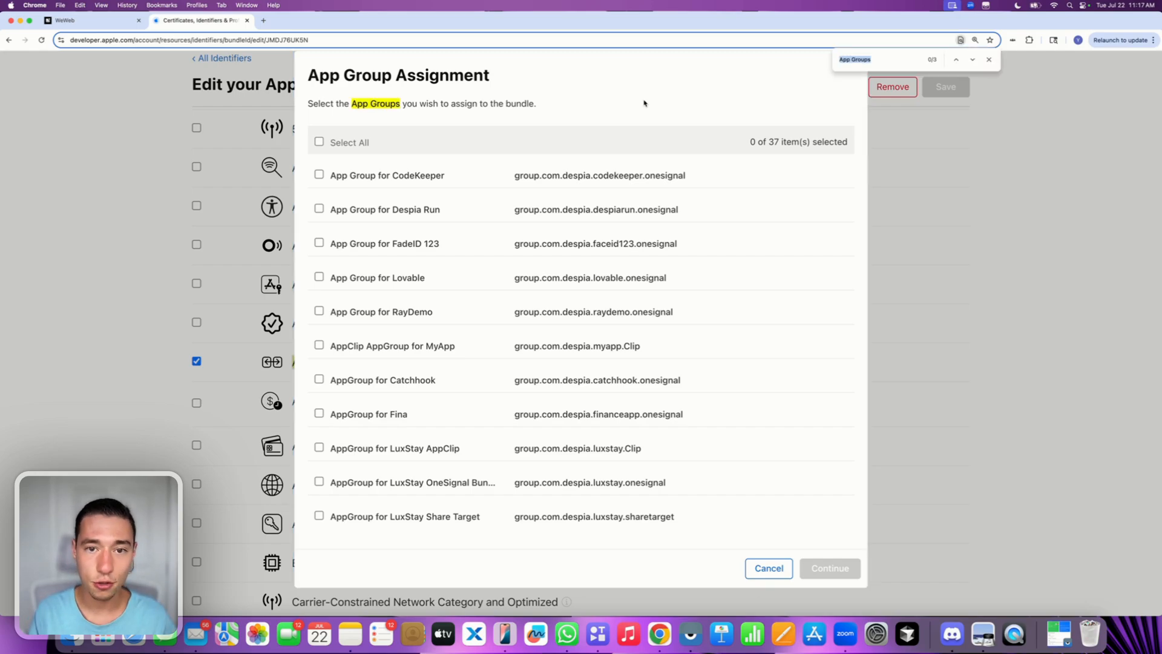
key(BackSpace)
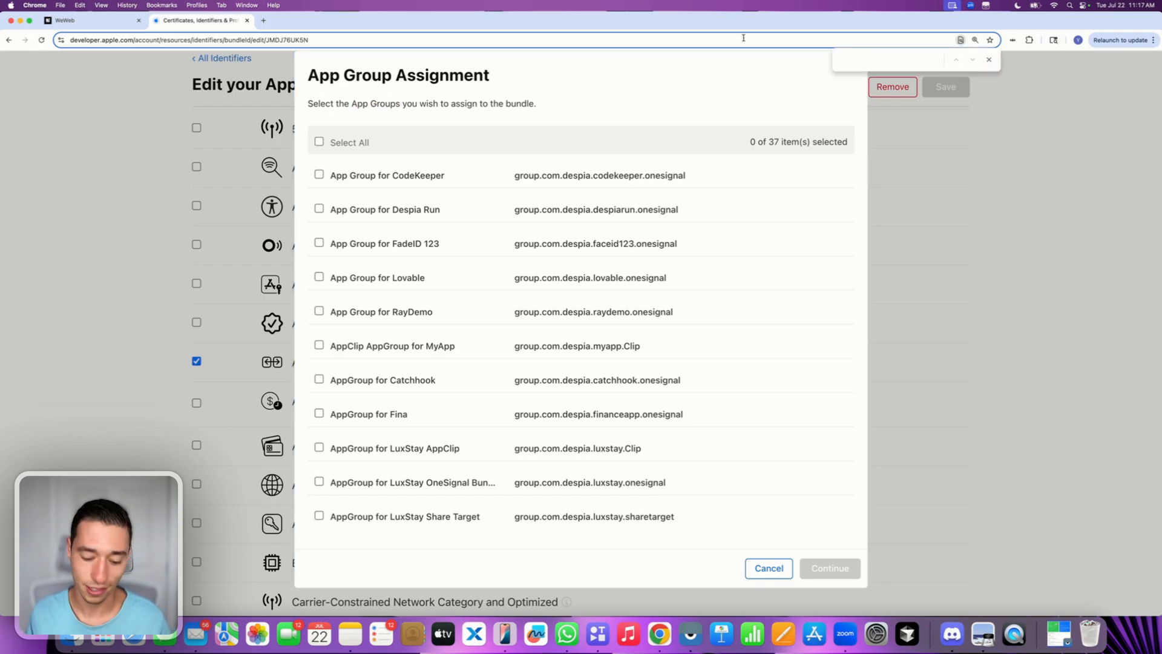
text(weweb)
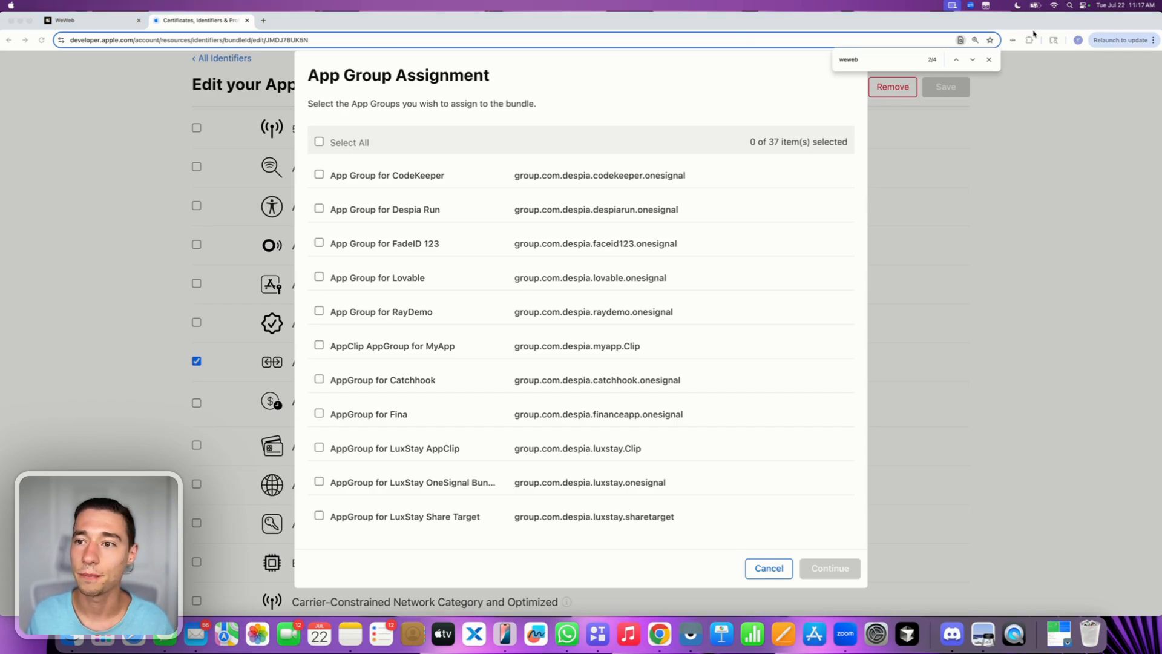
click(1034, 34)
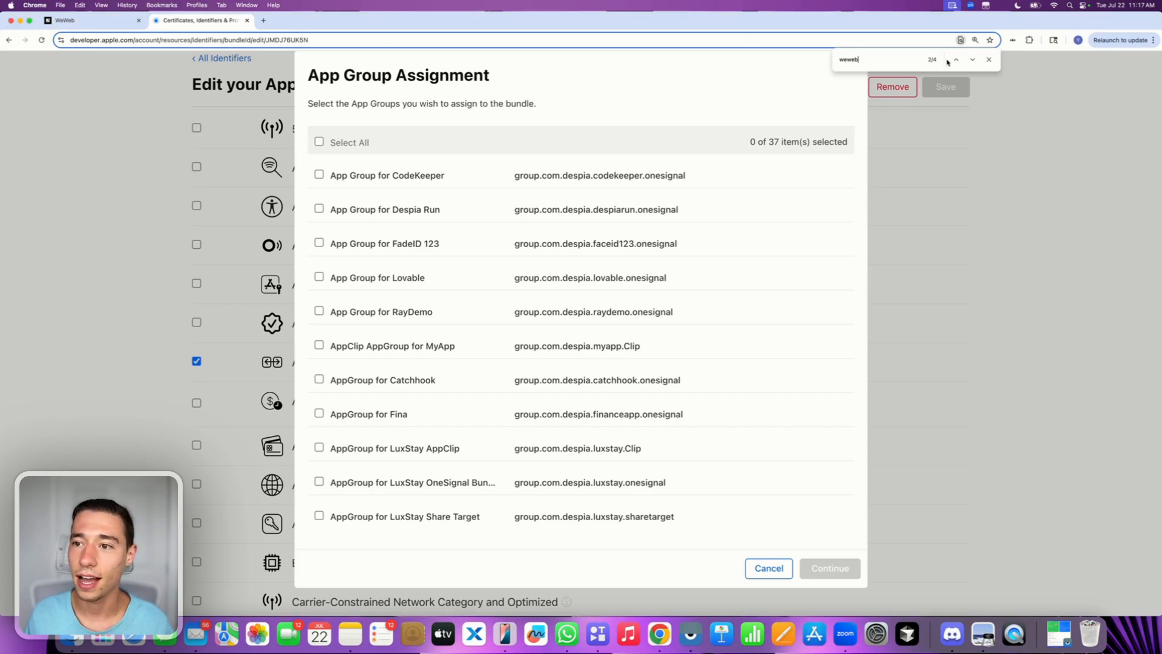
click(972, 60)
click(972, 59)
click(973, 59)
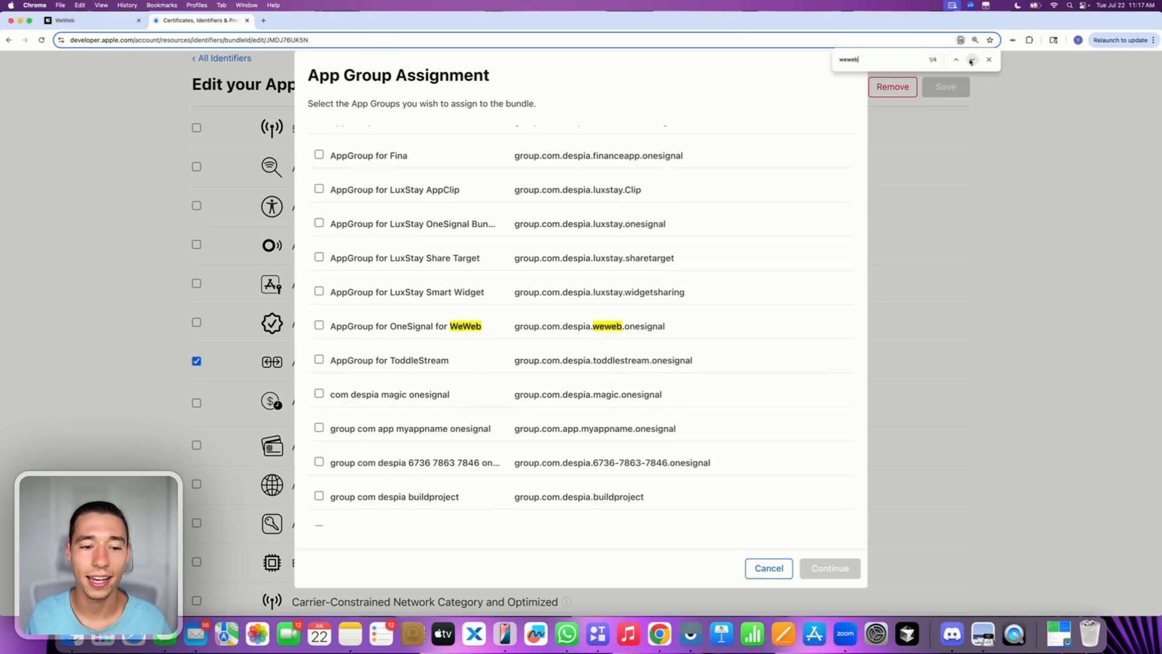
click(972, 60)
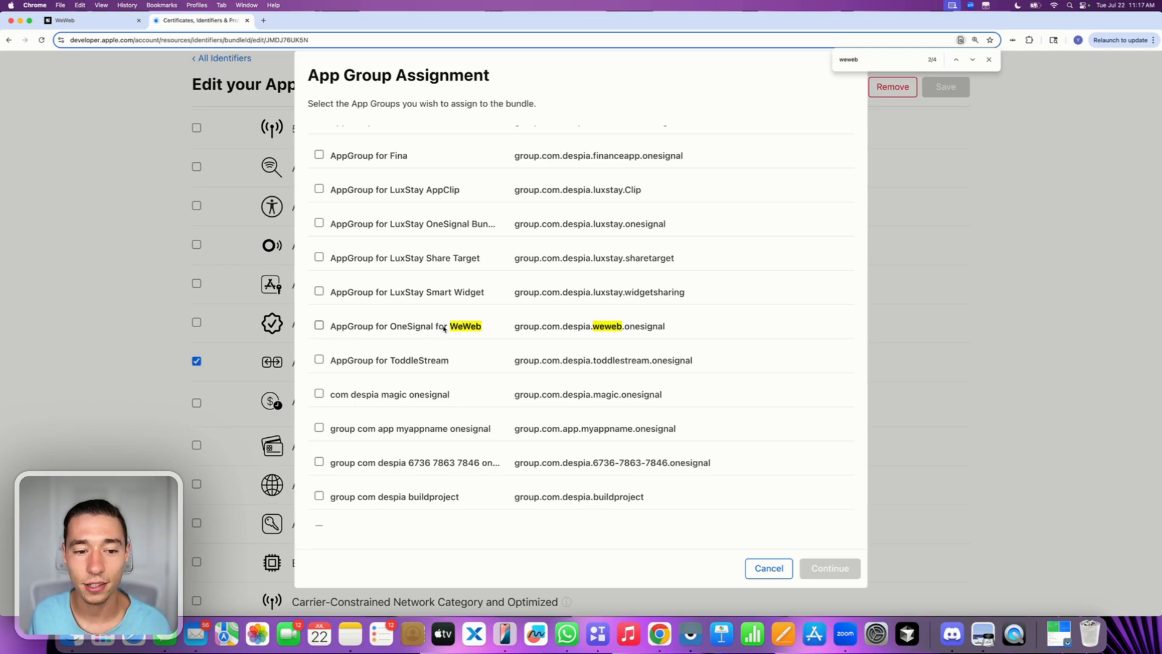
click(320, 325)
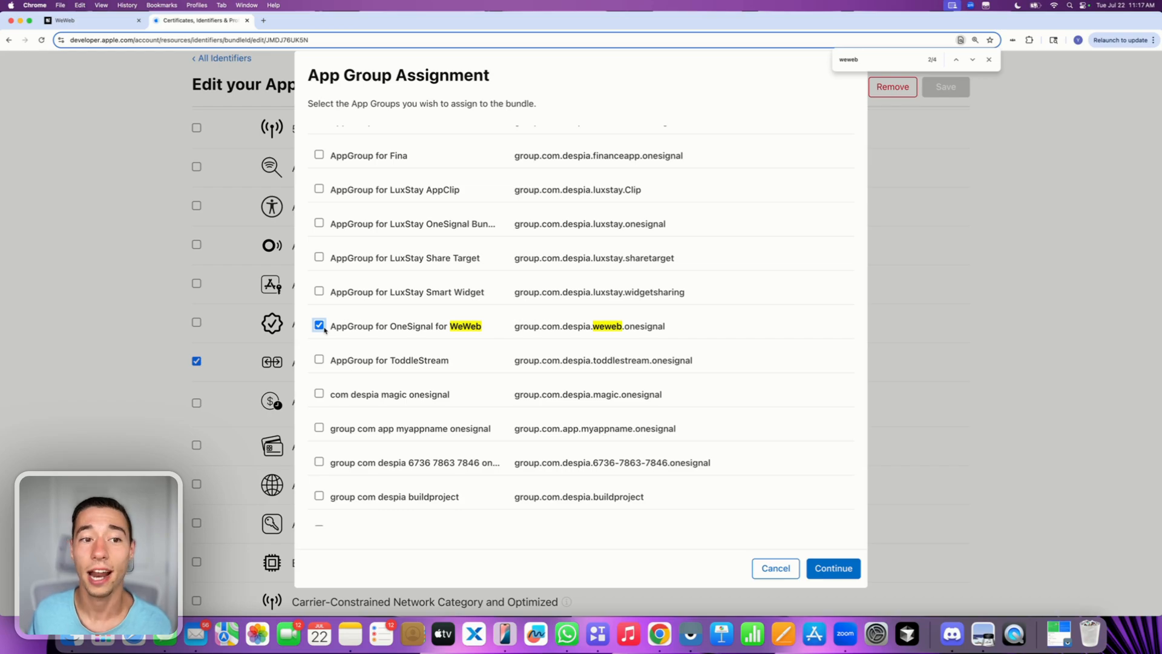
click(835, 574)
click(989, 59)
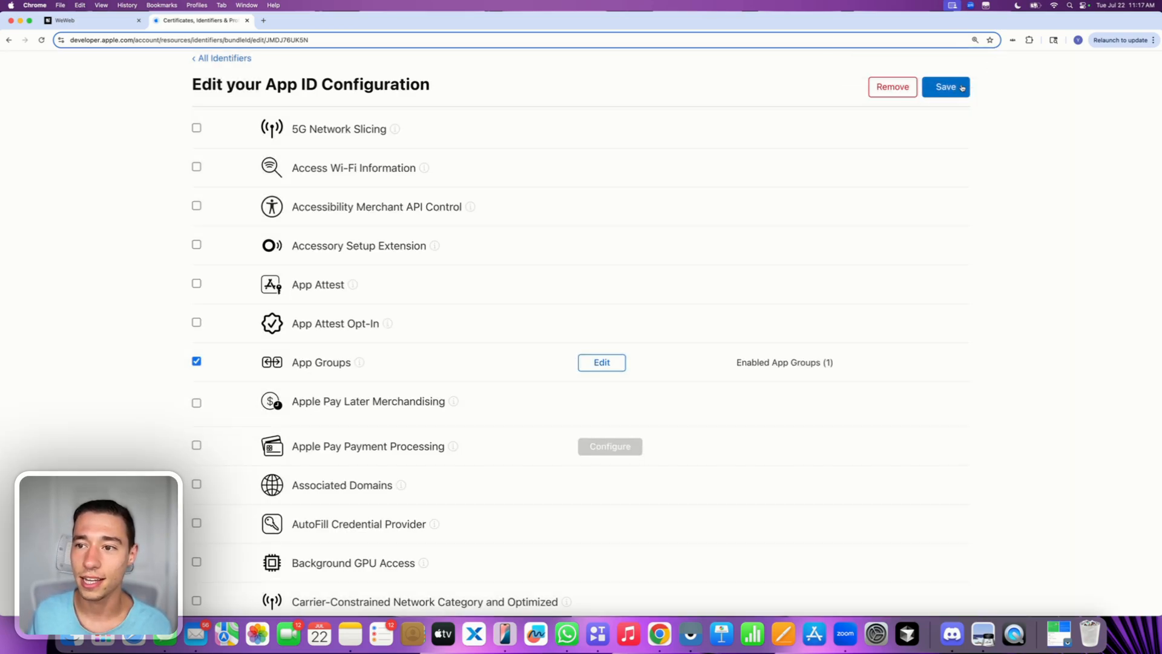
- Save the OneSignal Bundle ID's configuration and confirm the modified app capabilities
click(961, 88)
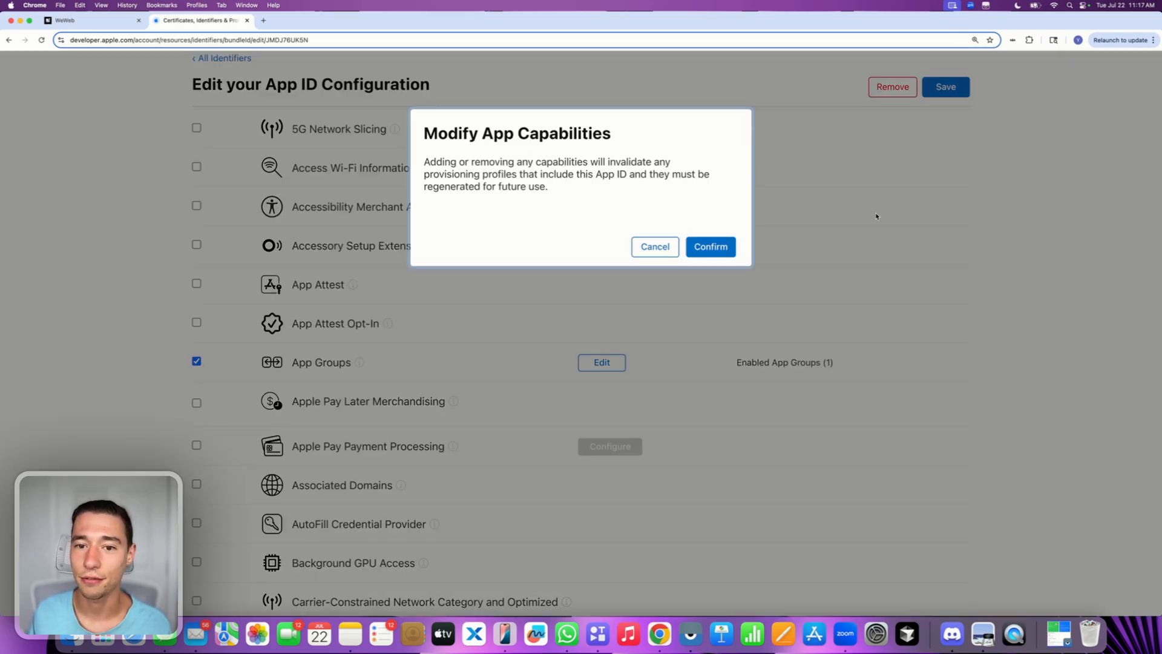
click(654, 248)
scroll(654, 249, up, 5)
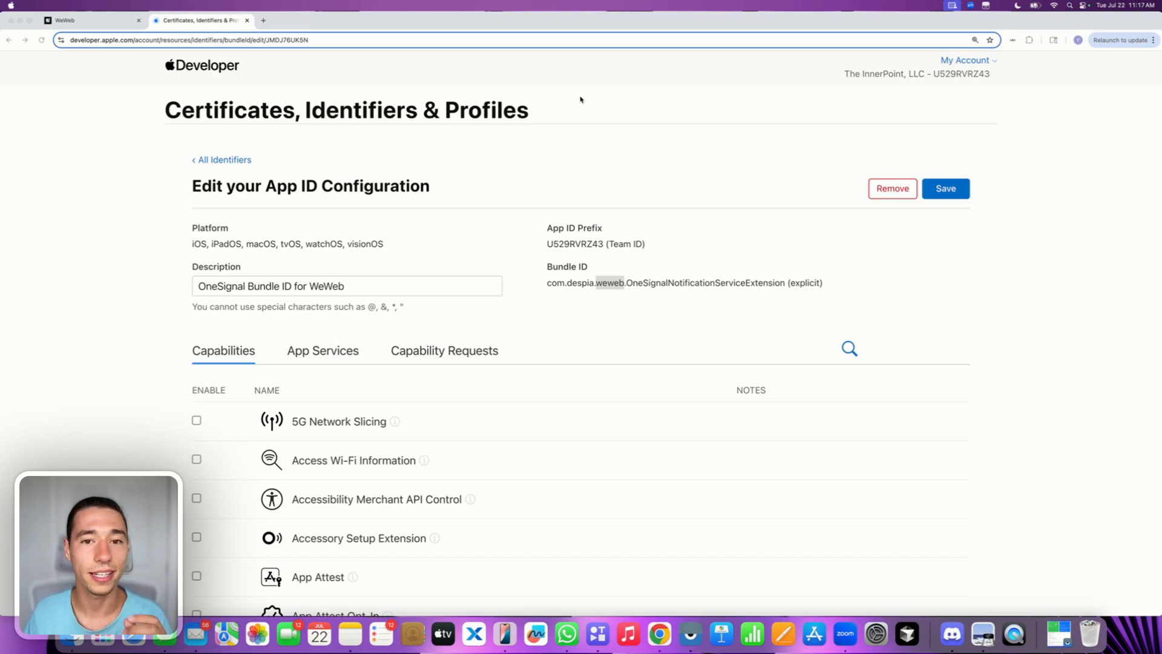
scroll(536, 313, down, 5)
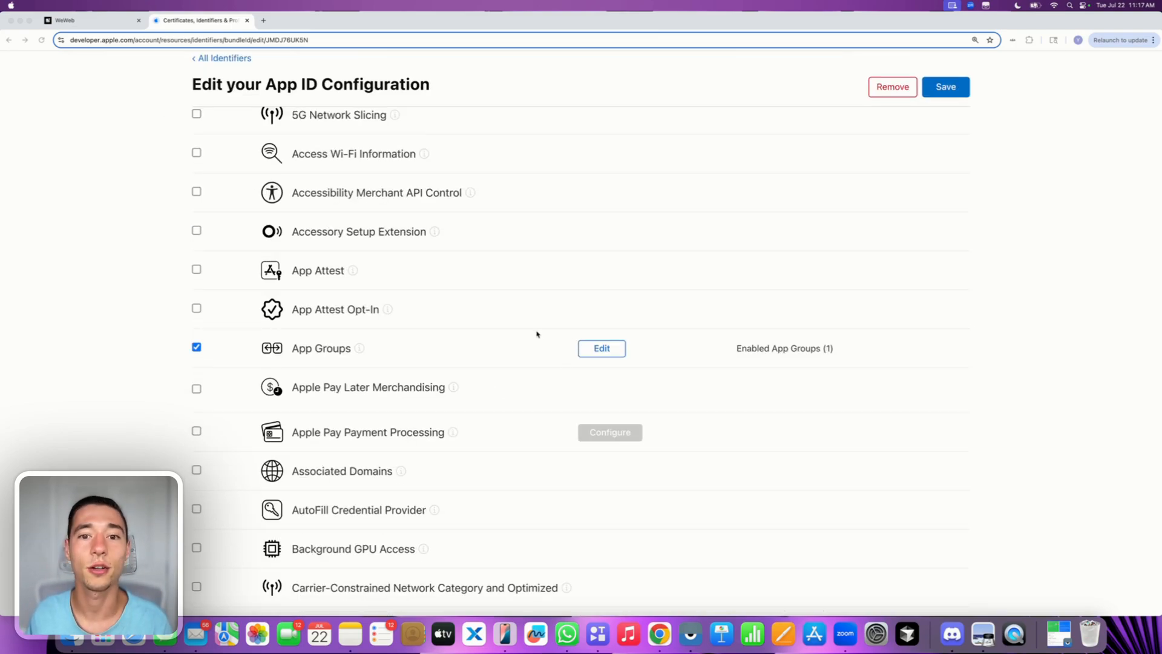
scroll(537, 334, up, 5)
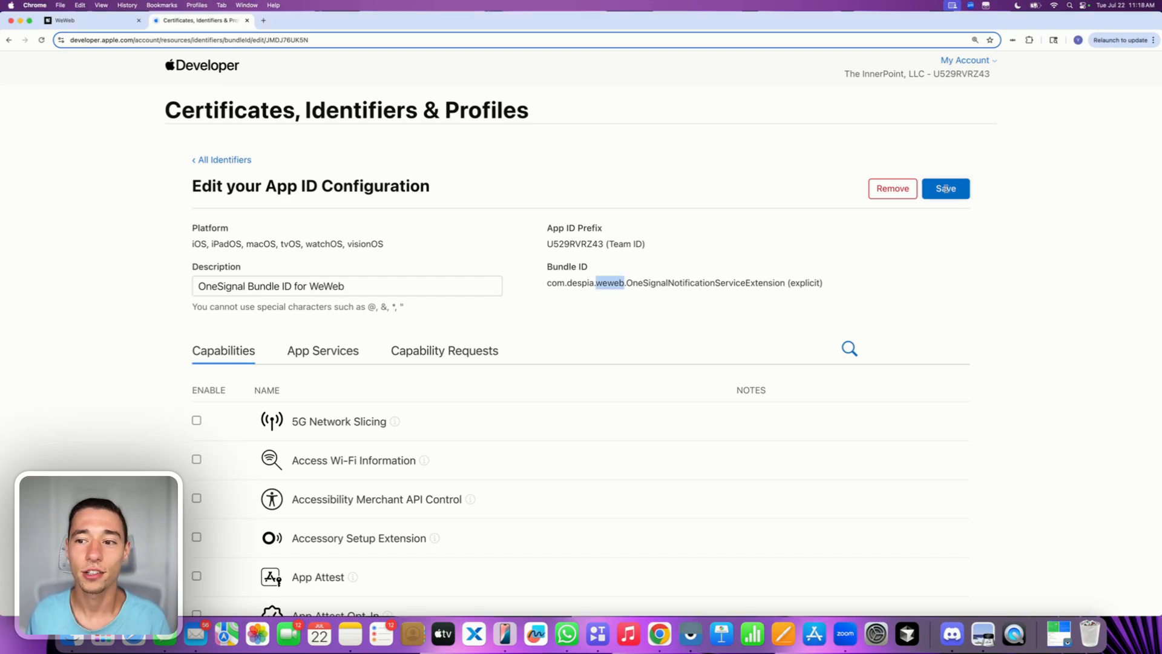
click(947, 190)
click(731, 246)
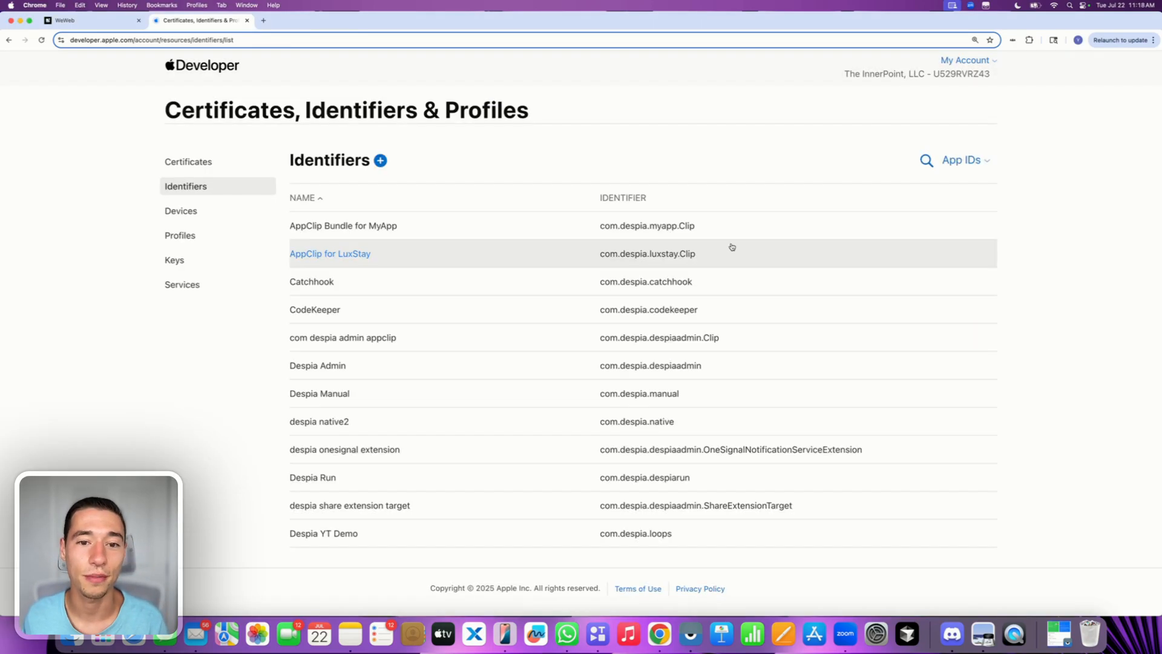
- Search the identifiers for "weweb", open the WeWeb App ID and open the group assignment for its App Groups capability
click(926, 161)
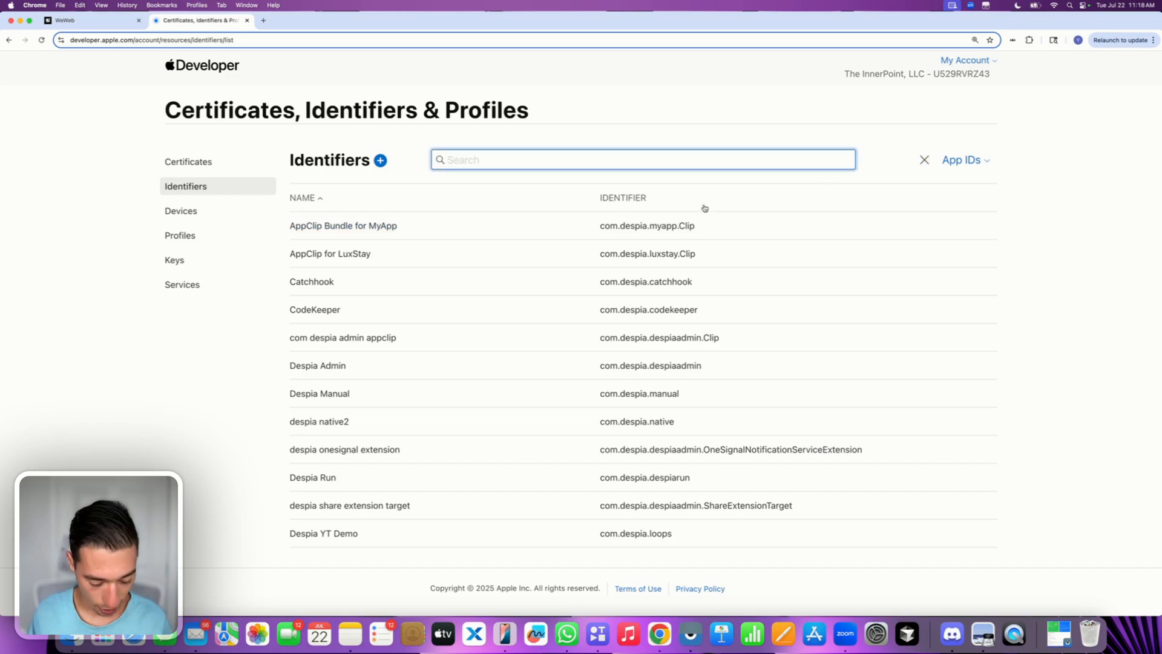
text(weweb)
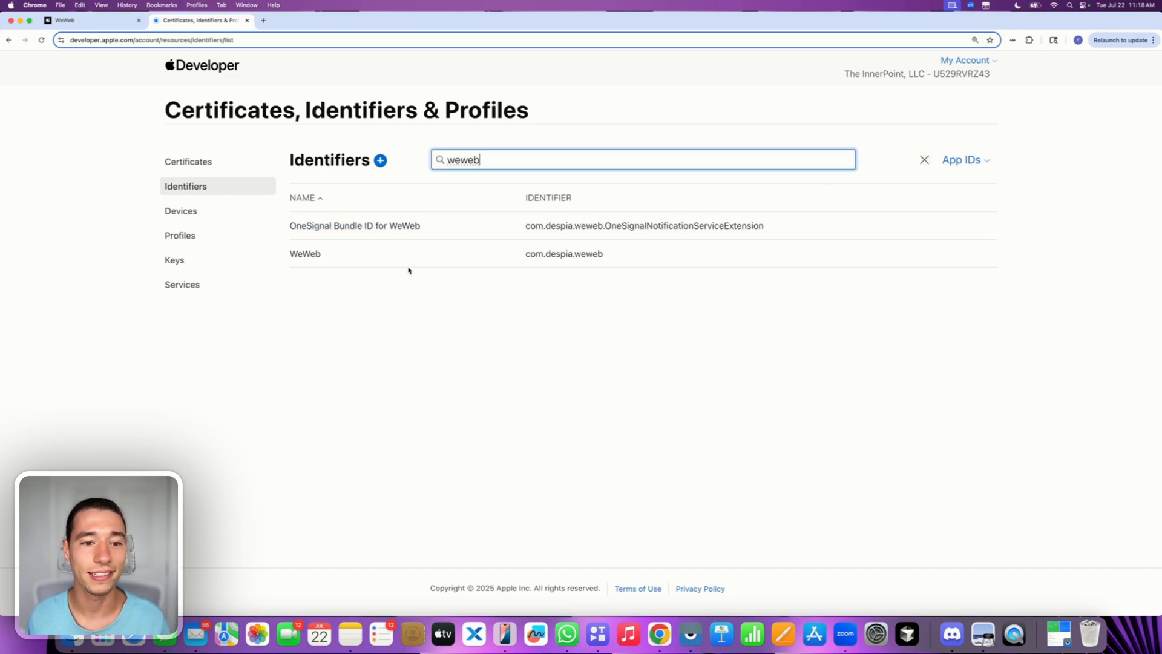
click(309, 254)
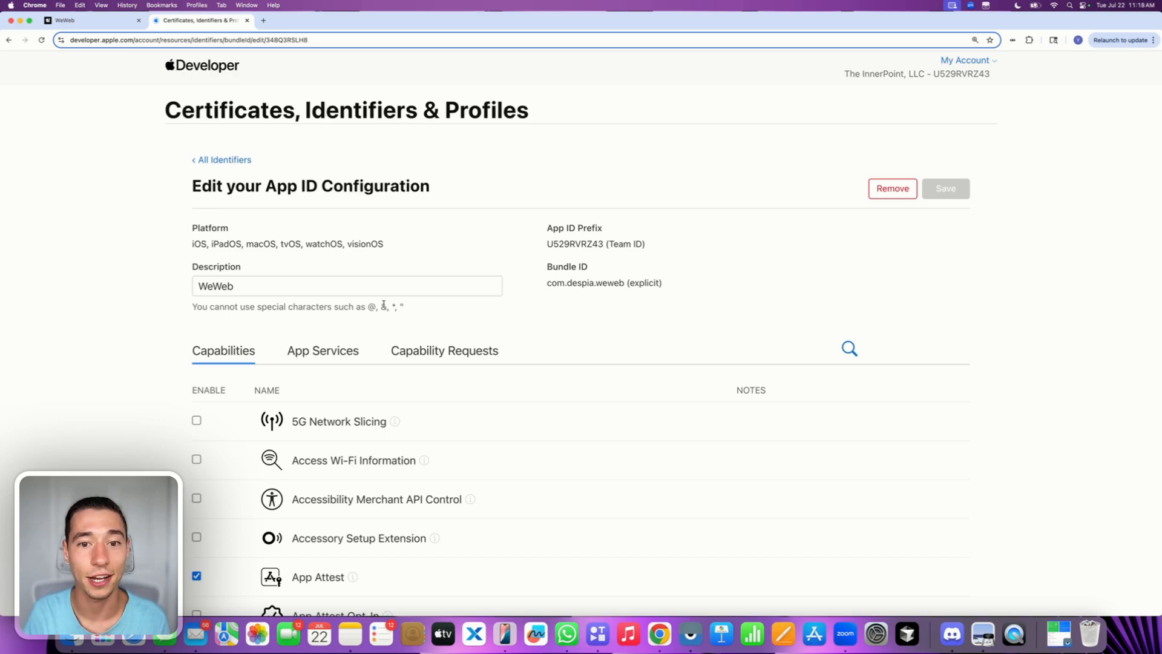
scroll(384, 320, down, 5)
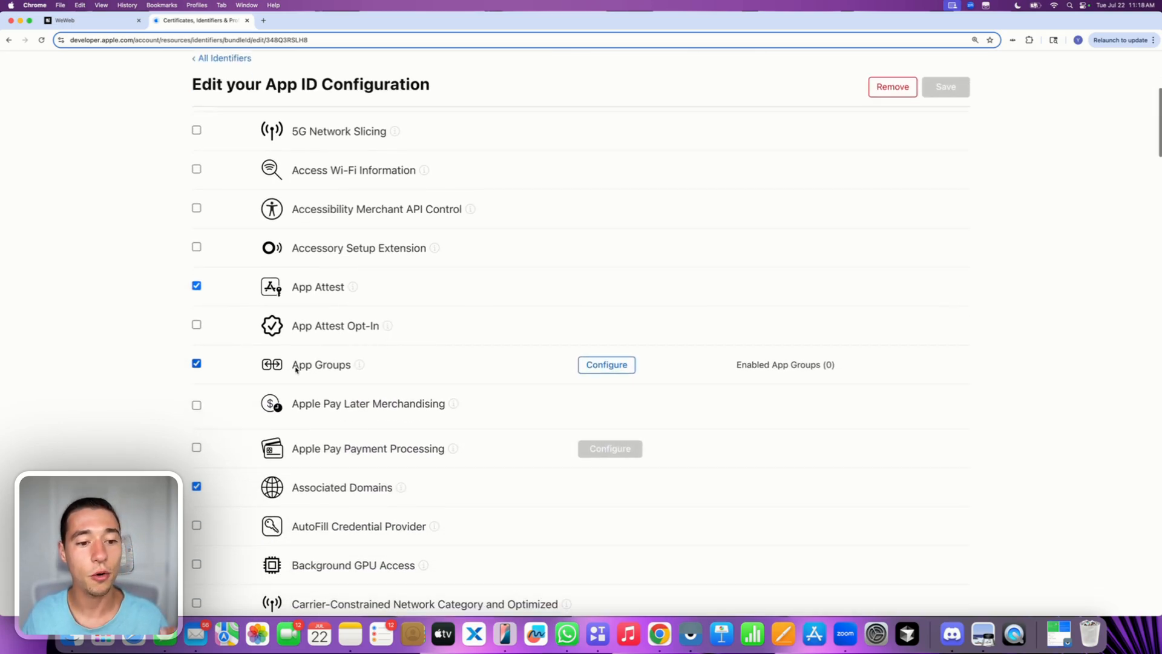
drag(295, 366, 352, 367)
click(597, 365)
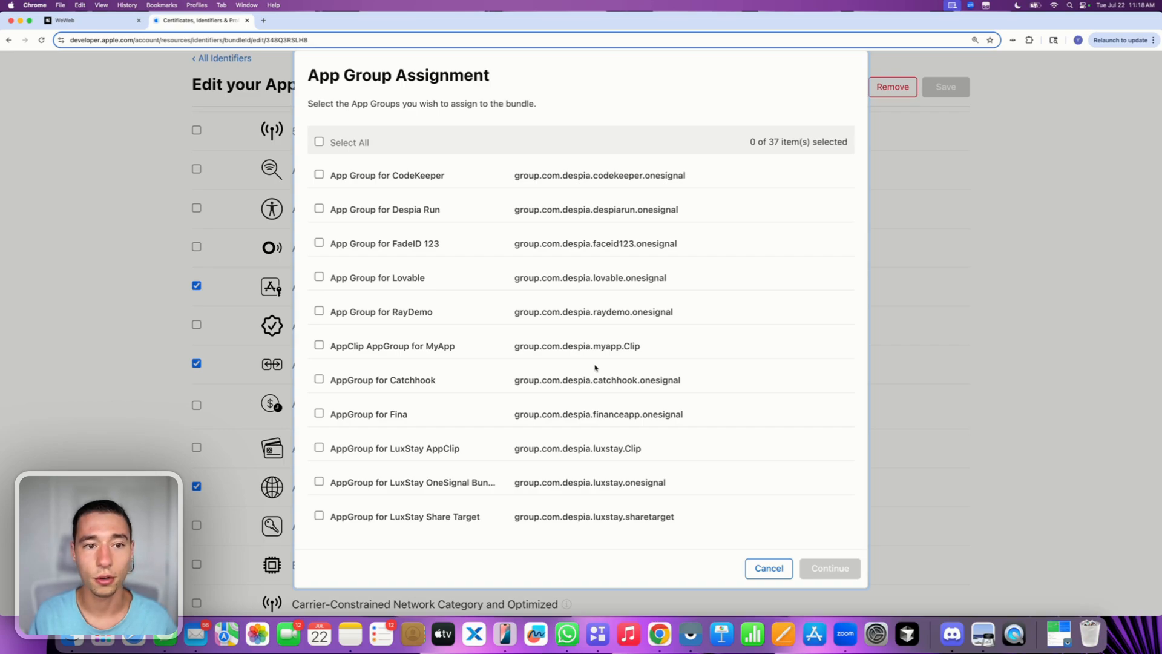
- Find "weweb" among the App Groups and assign AppGroup for OneSignal for WeWeb to the main WeWeb App ID
key(super+f)
text(we)
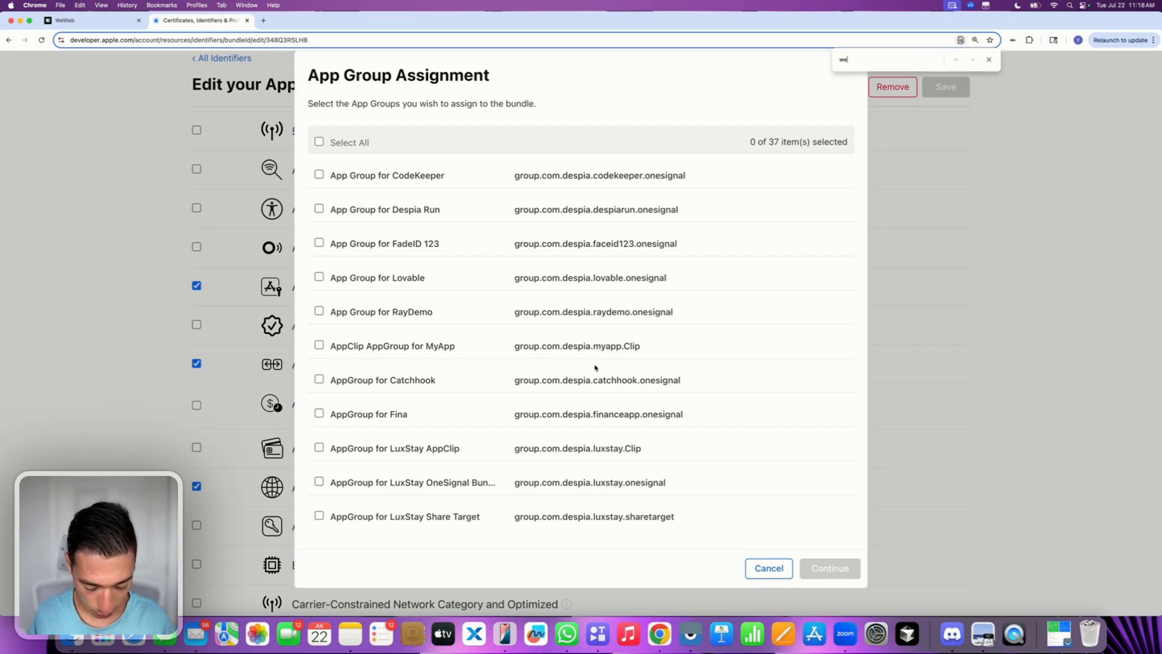
text(web)
key(Return)
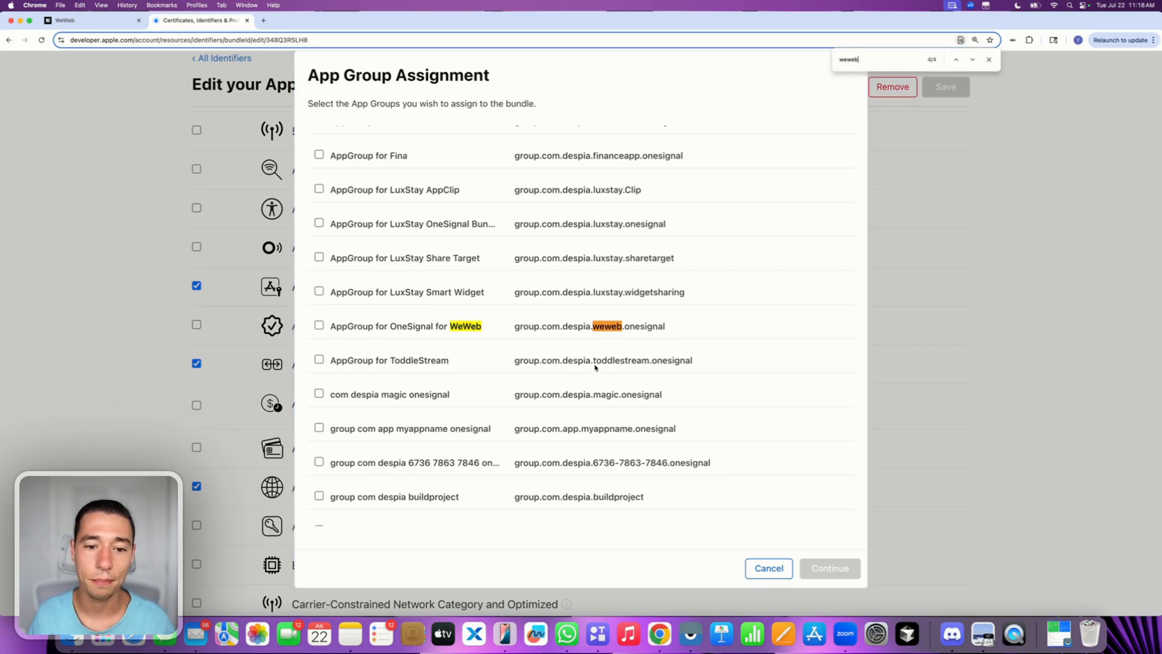
click(320, 326)
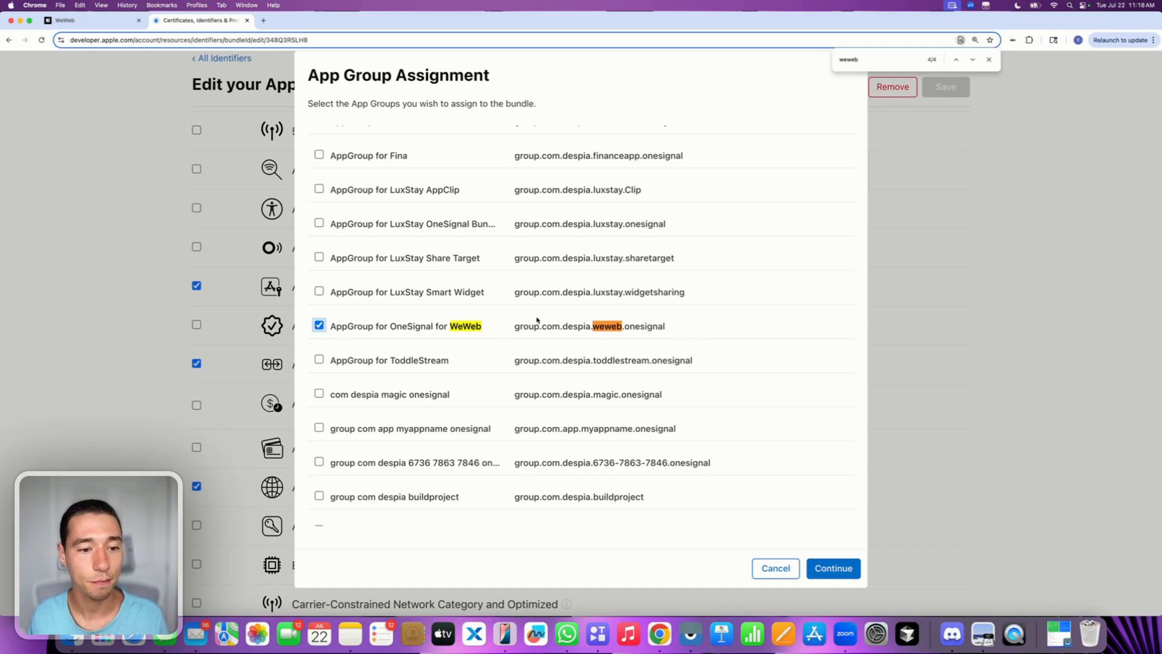
click(835, 568)
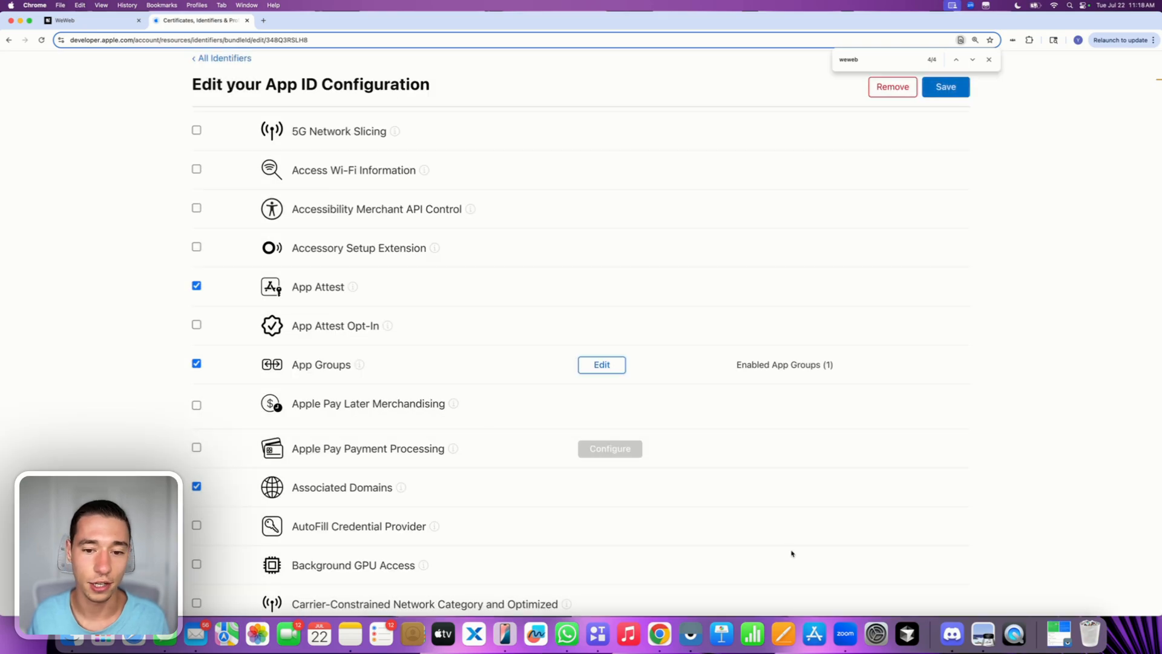
- Save the WeWeb App ID's configuration and confirm the modified app capabilities
drag(290, 365, 457, 364)
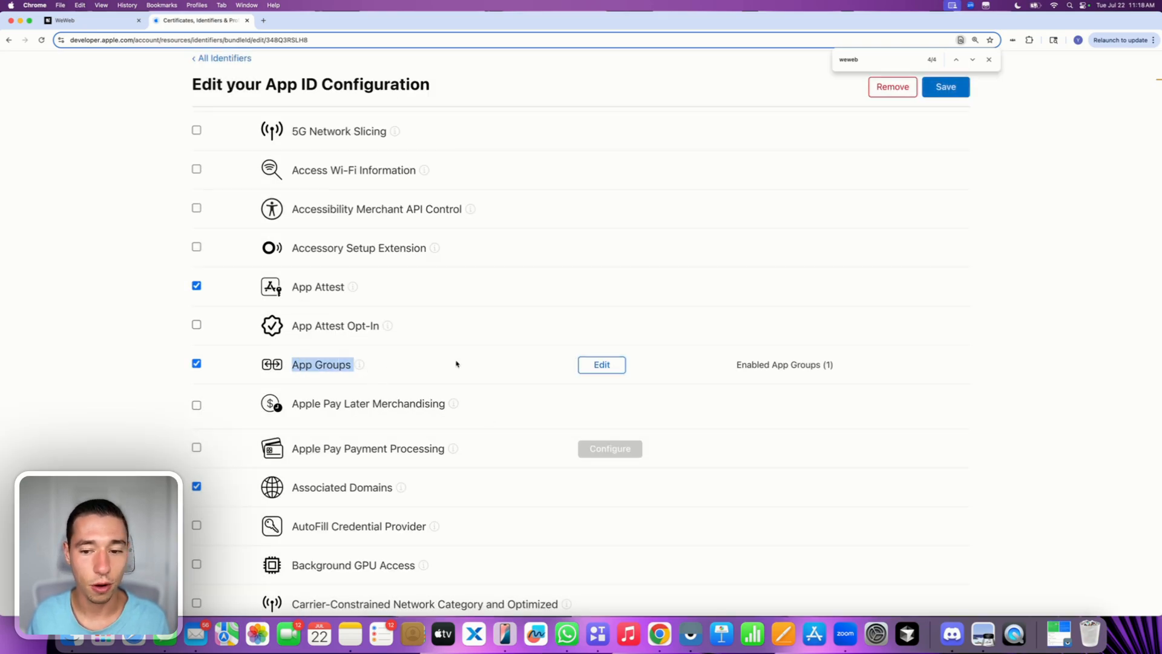
drag(743, 364, 837, 364)
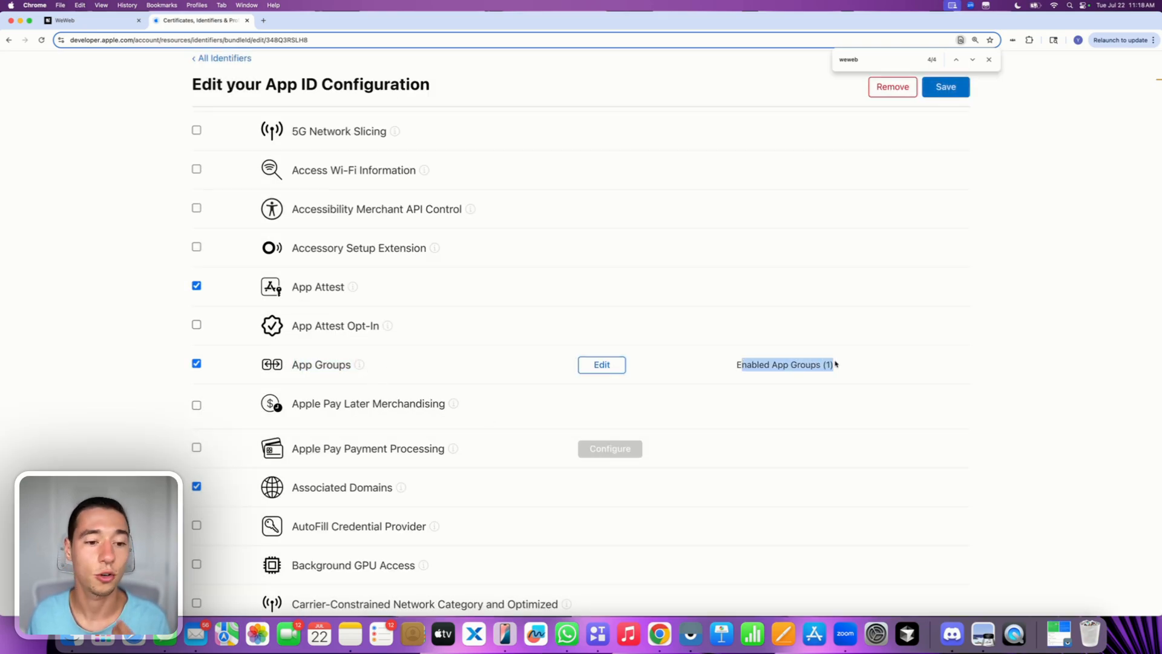
click(990, 59)
scroll(923, 146, up, 3)
click(947, 188)
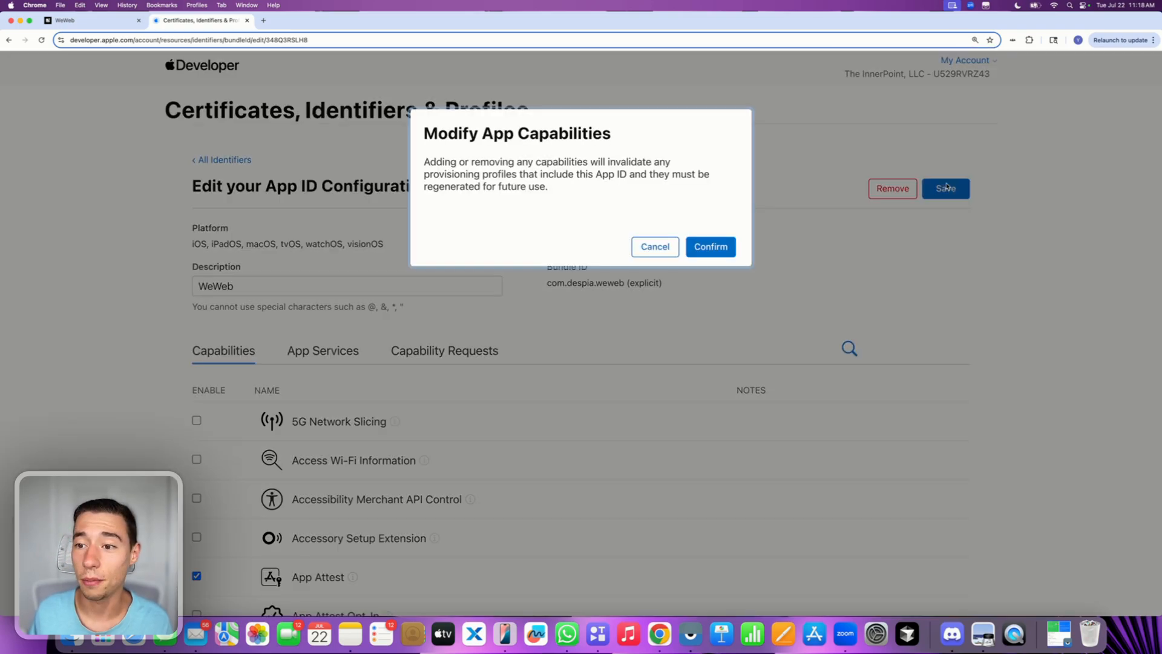
click(712, 246)
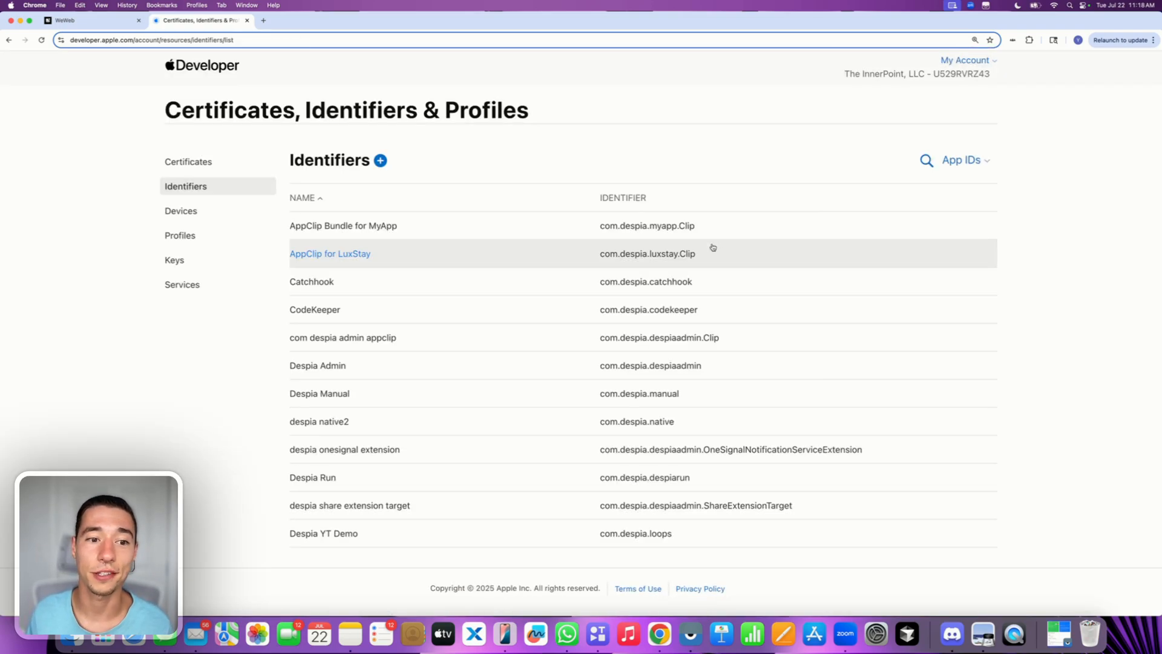
- Search the identifiers list for "weweb"
click(924, 164)
text(wee)
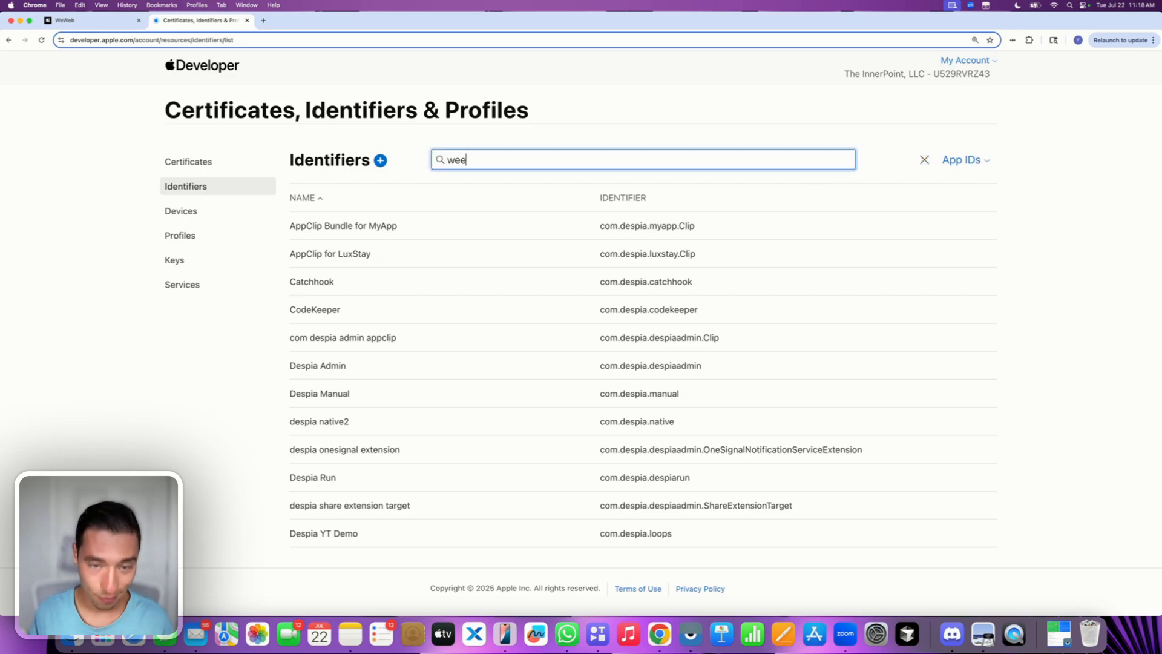
key(BackSpace)
text(web)
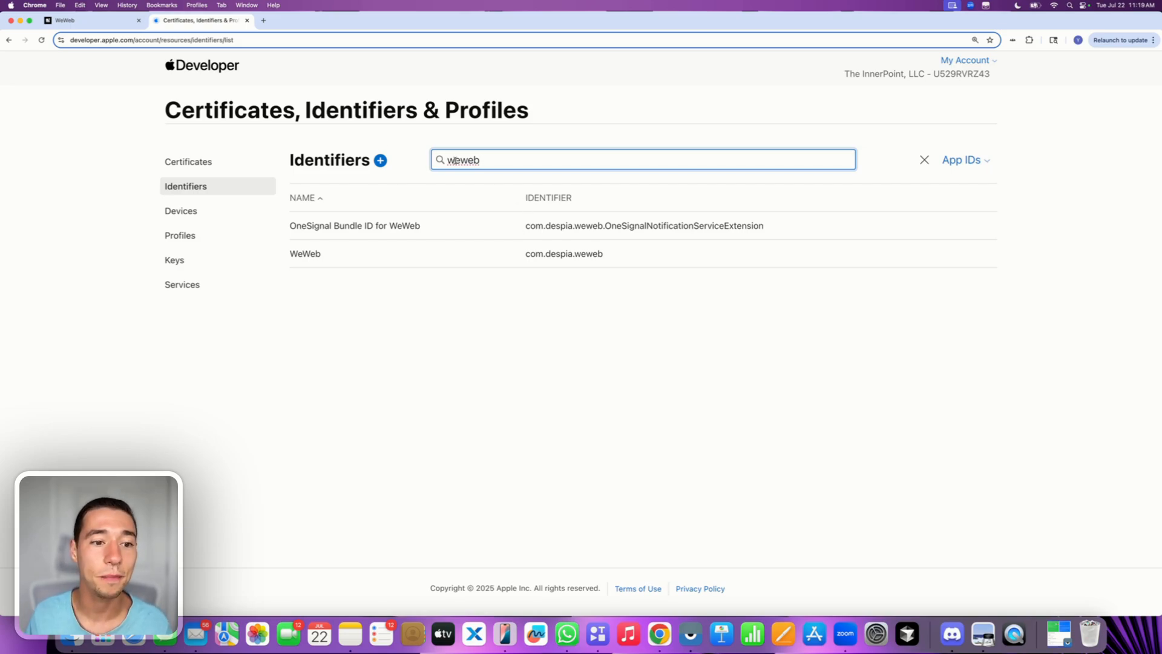
- Switch to Despia and examine the AppClip target and its Clip Bundle ID entry
click(76, 19)
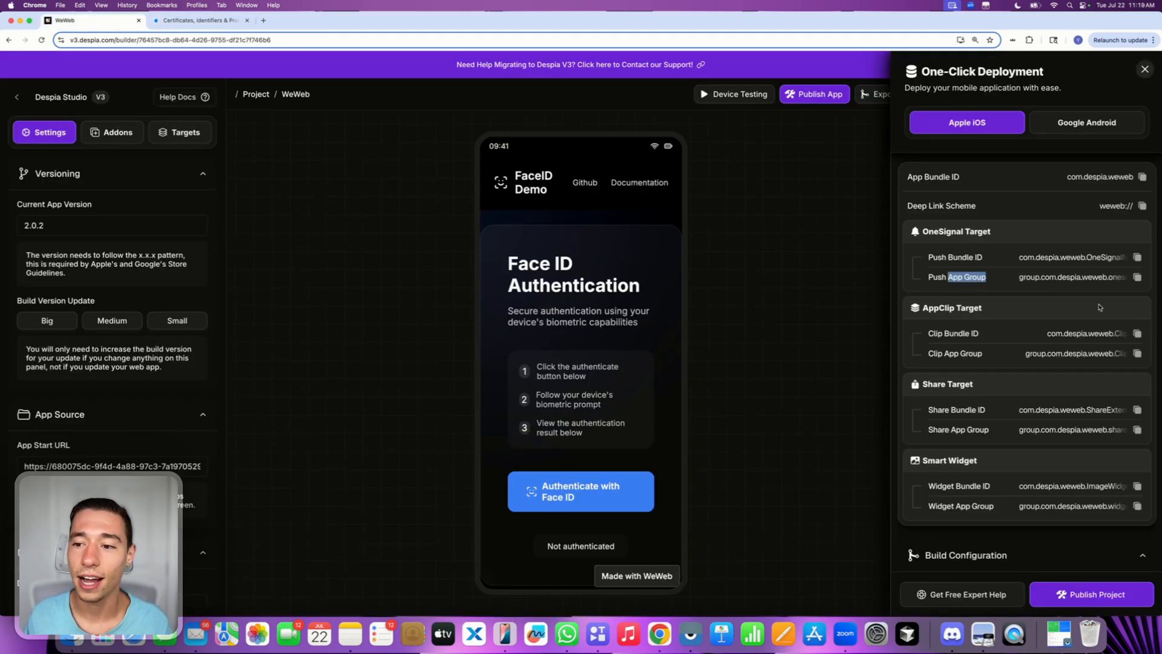
click(976, 308)
drag(921, 309, 998, 315)
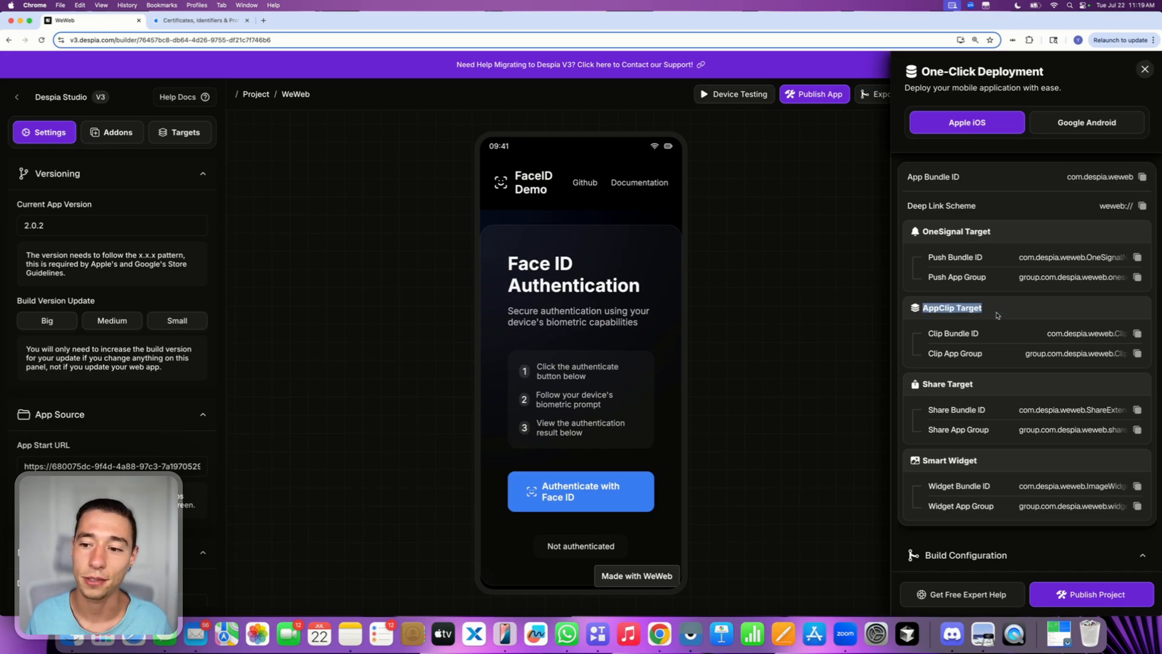
click(995, 312)
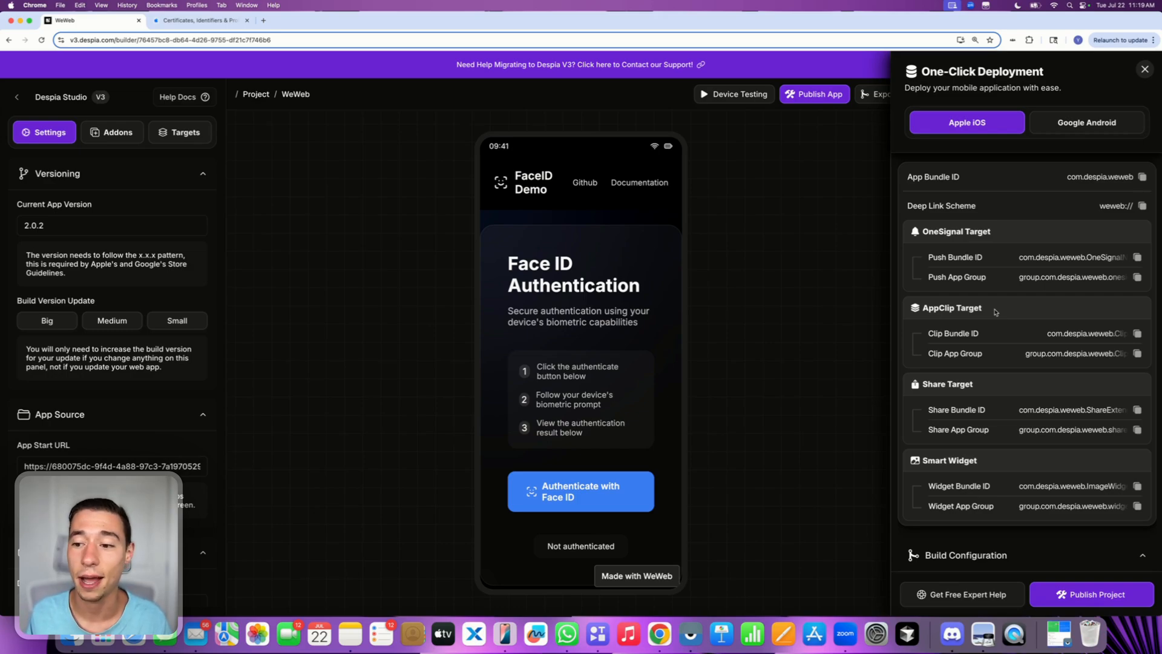
drag(921, 309, 993, 312)
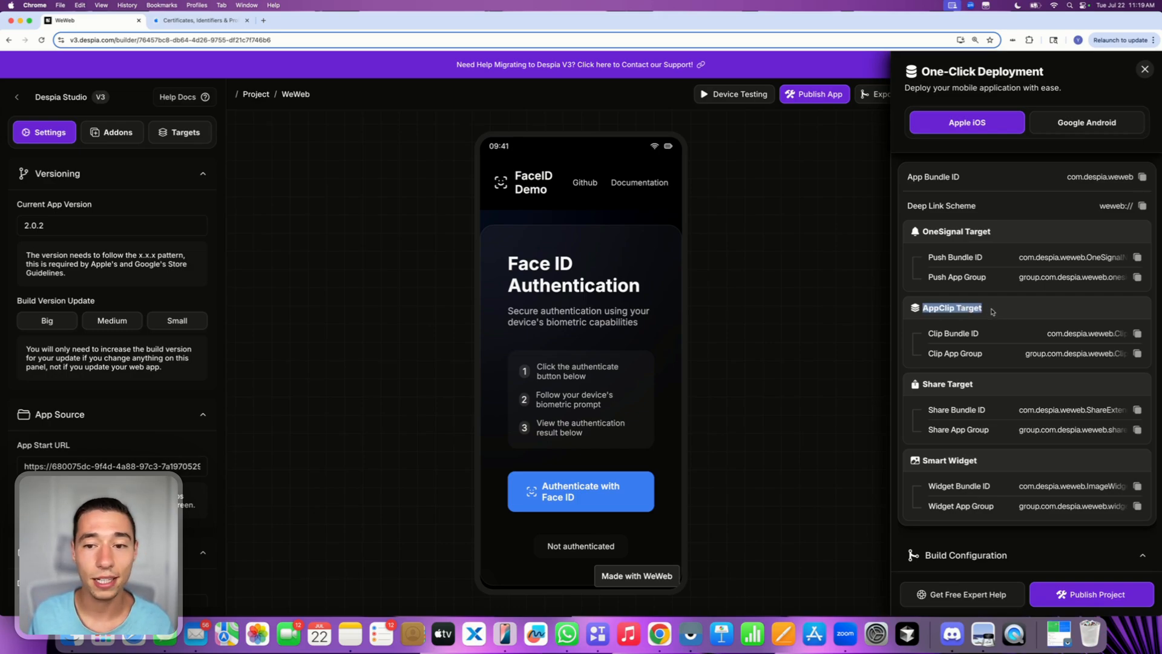
click(994, 312)
drag(929, 333, 993, 336)
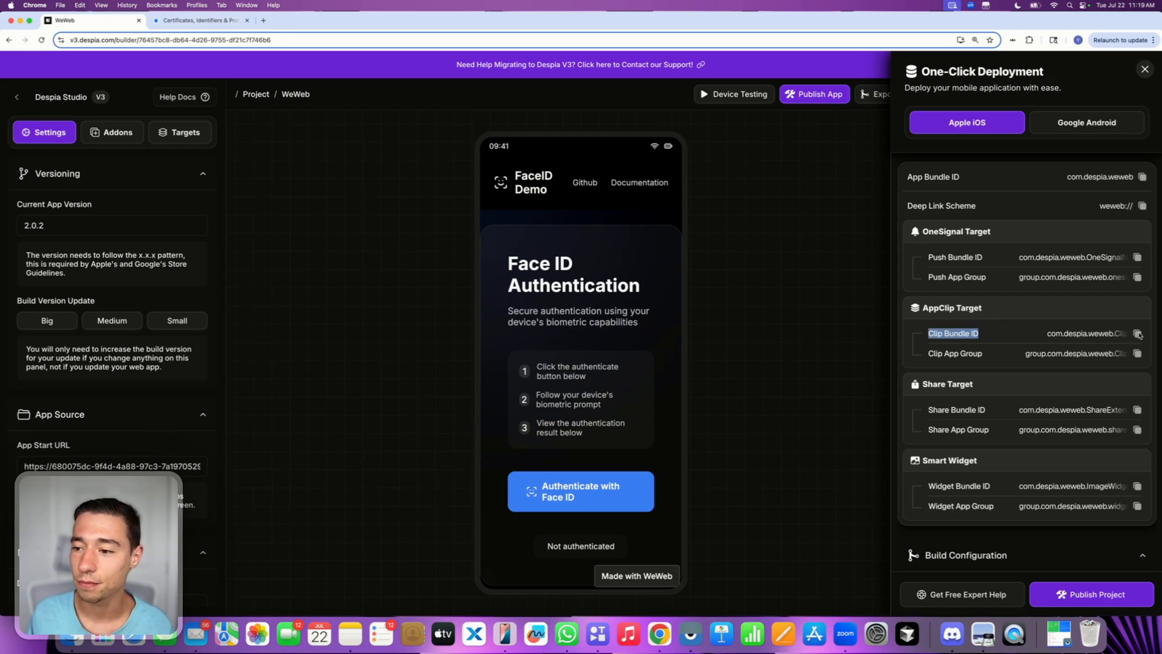
- Return to Apple Developer and start registering a new App ID of the App Clip type
click(196, 21)
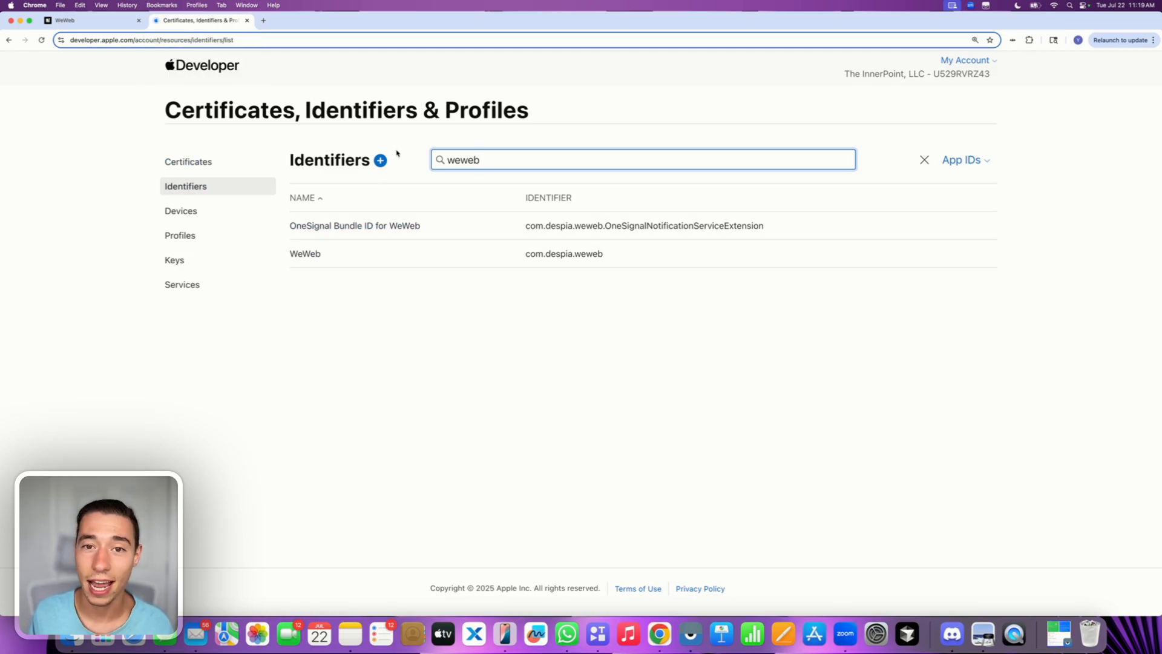
click(364, 137)
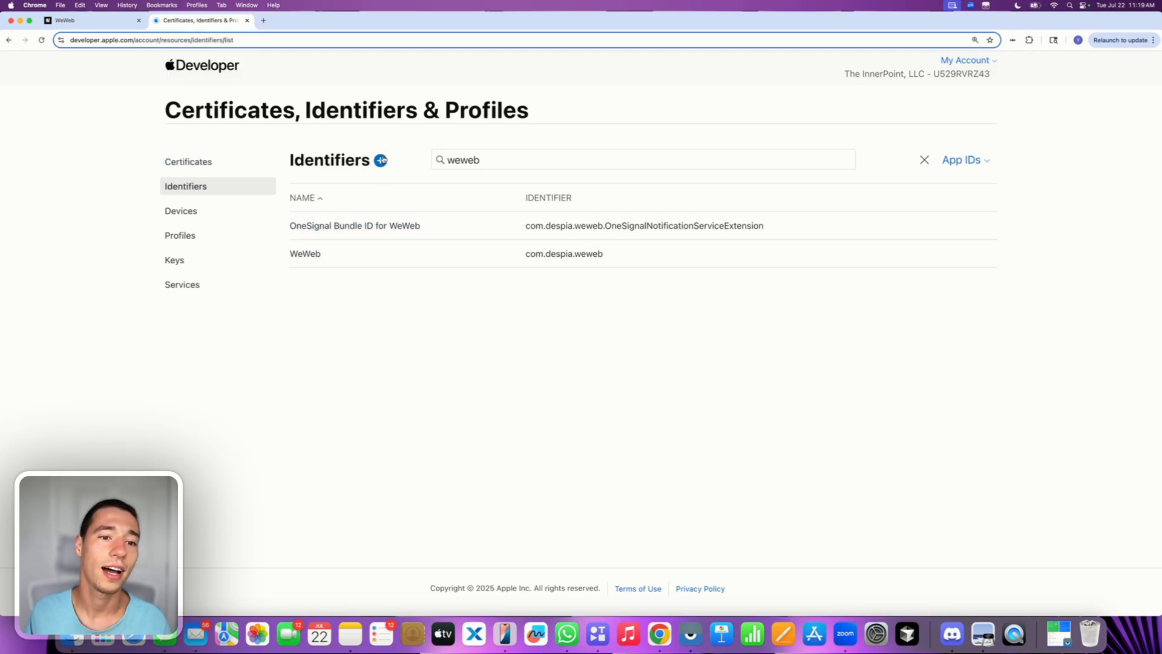
click(380, 161)
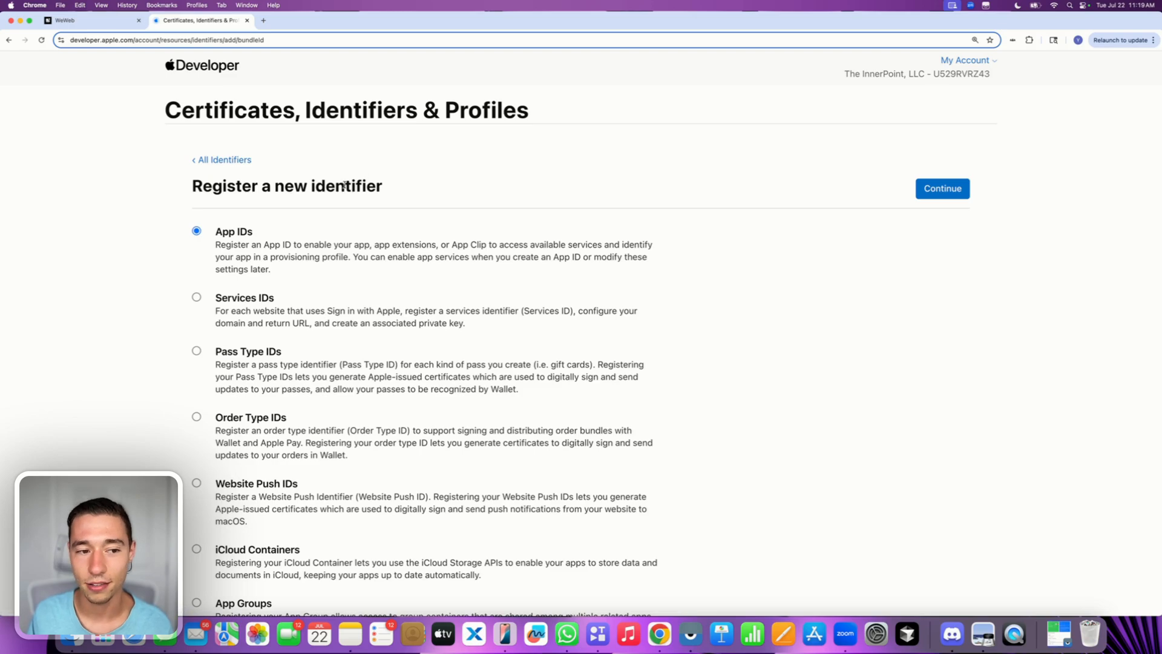
drag(223, 233, 264, 231)
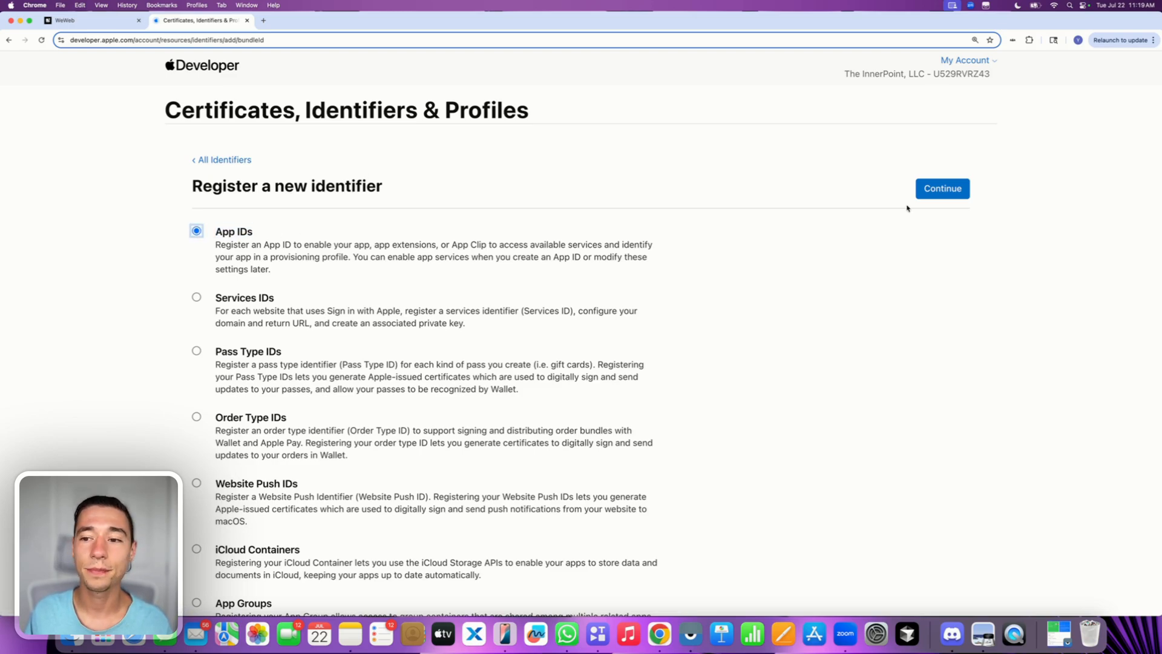
click(950, 187)
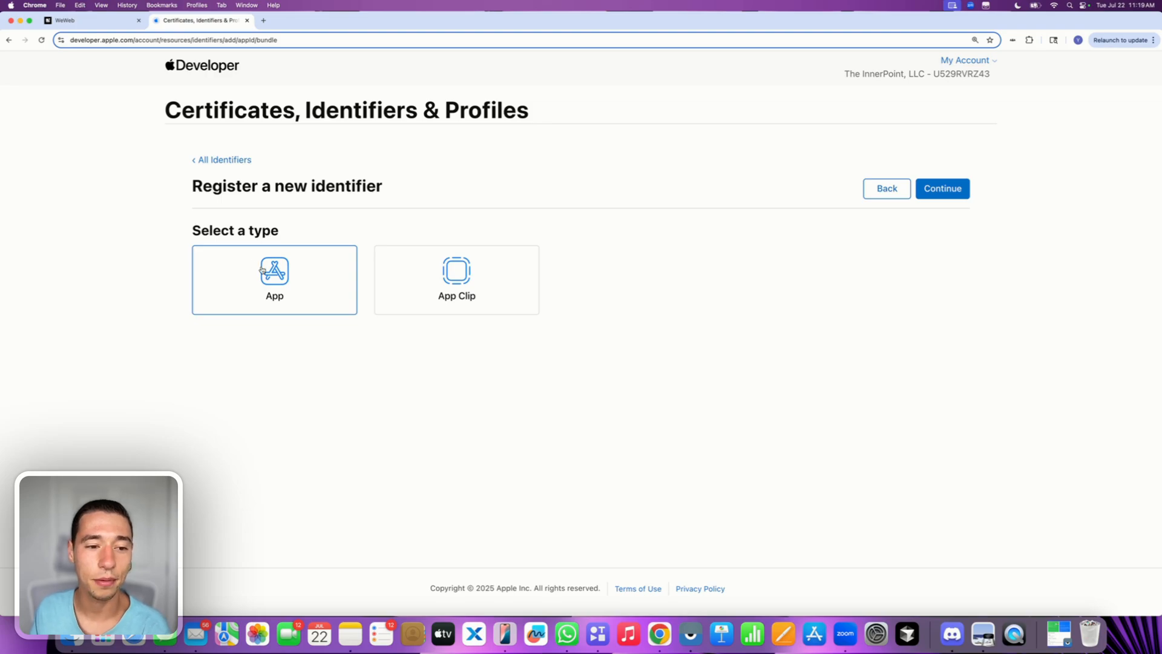
click(459, 290)
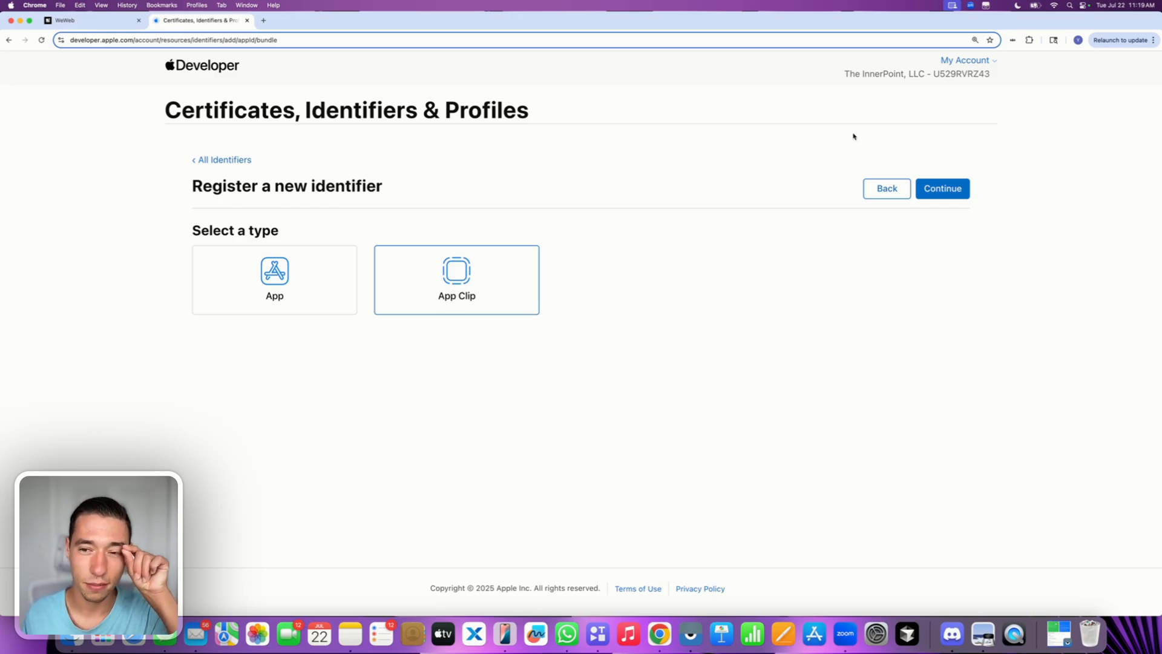
click(942, 194)
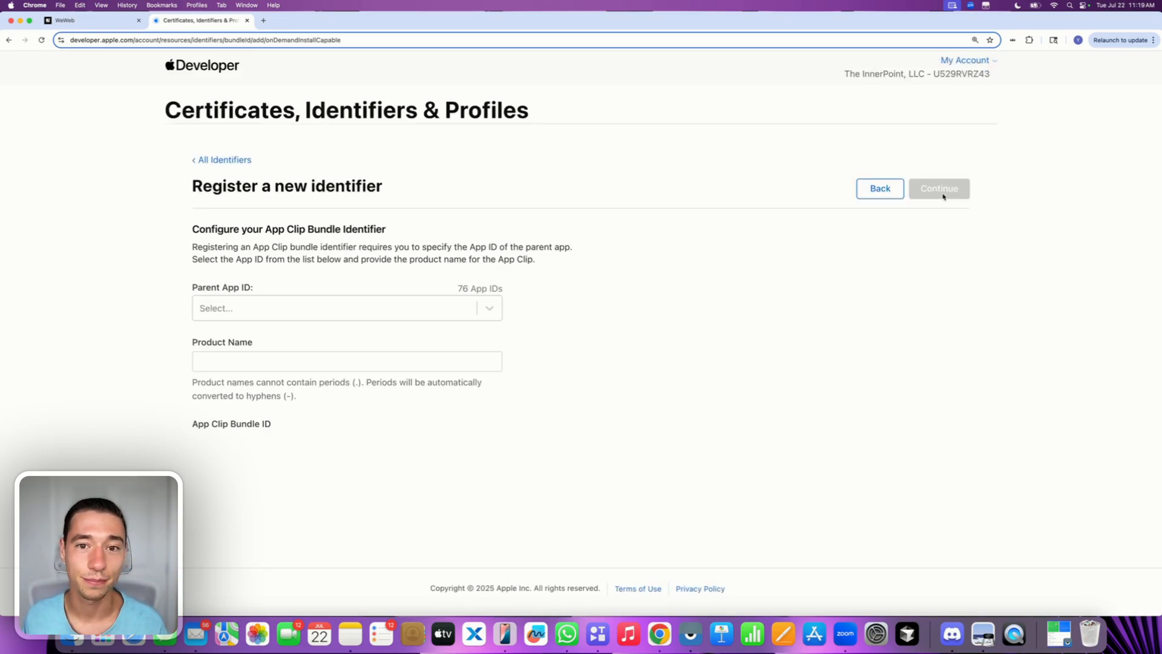
- Choose WeWeb (com.despia.weweb) as the App Clip's parent App ID and set its product name to Clip
click(243, 312)
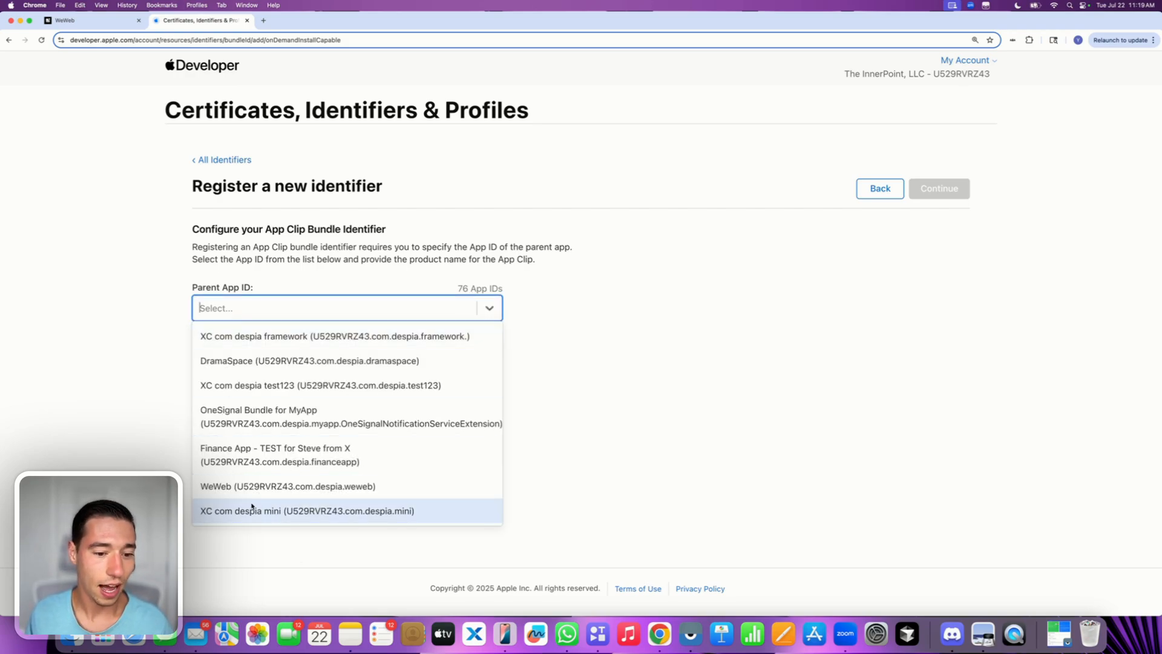
click(234, 486)
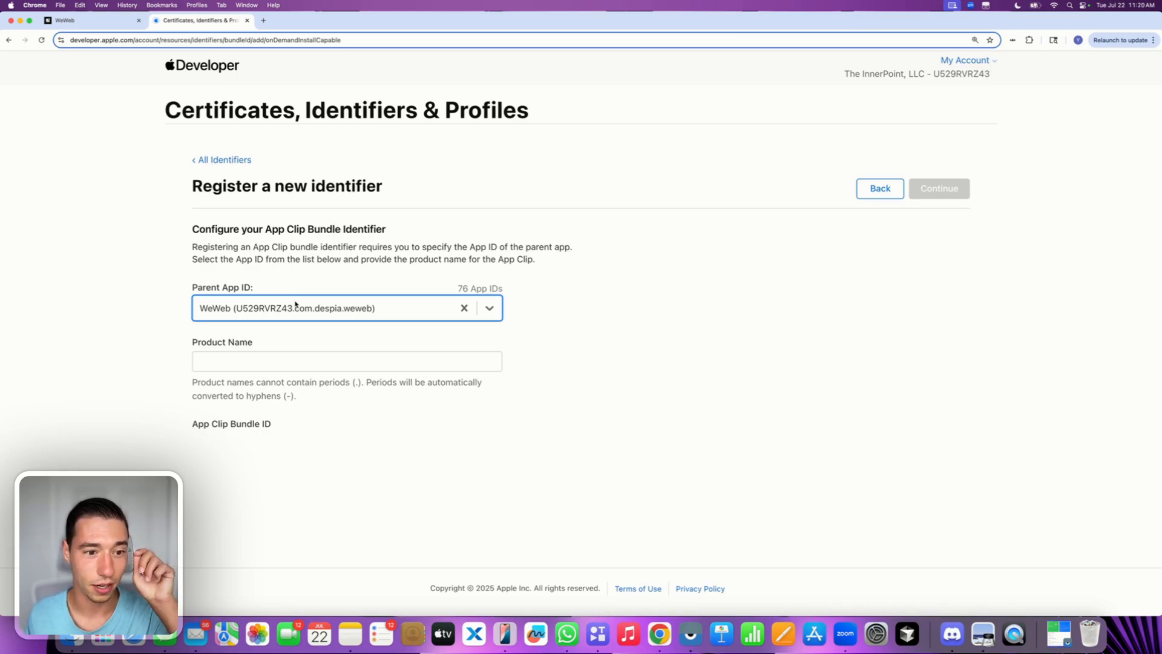
click(221, 356)
text(C)
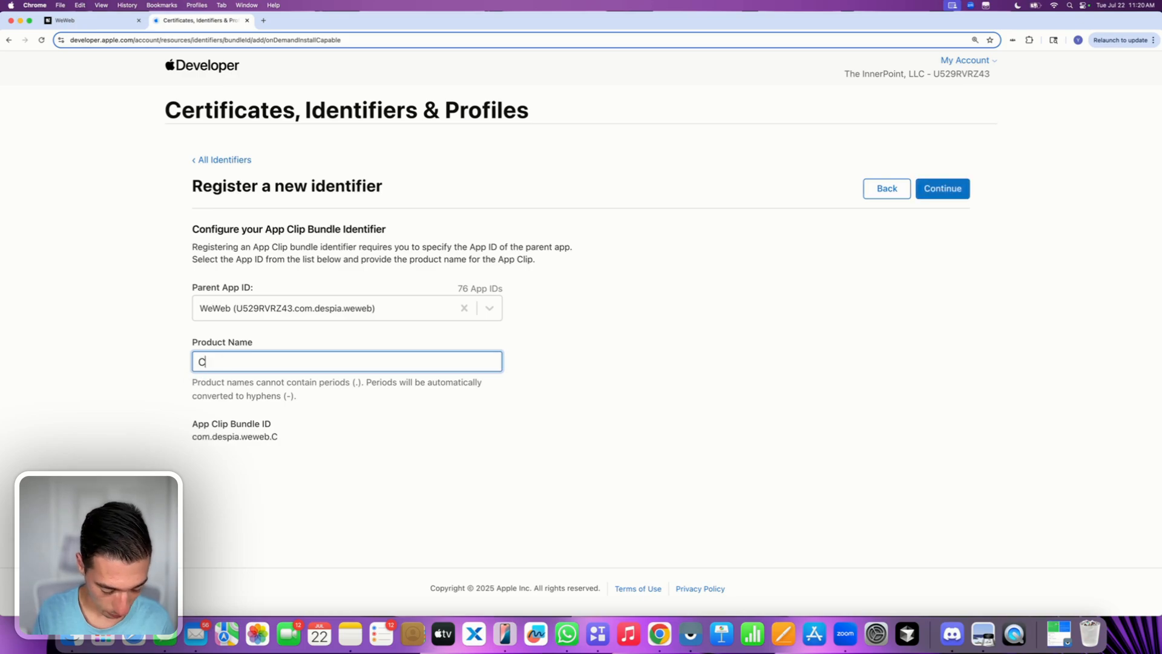
text(lip)
click(365, 408)
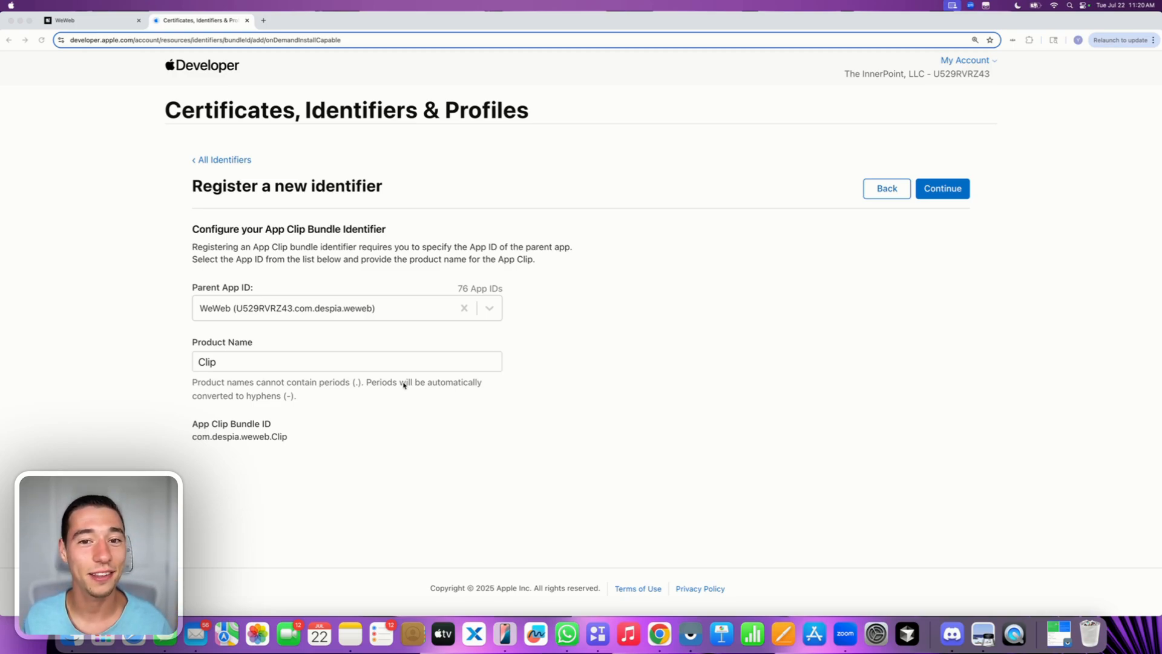
click(208, 362)
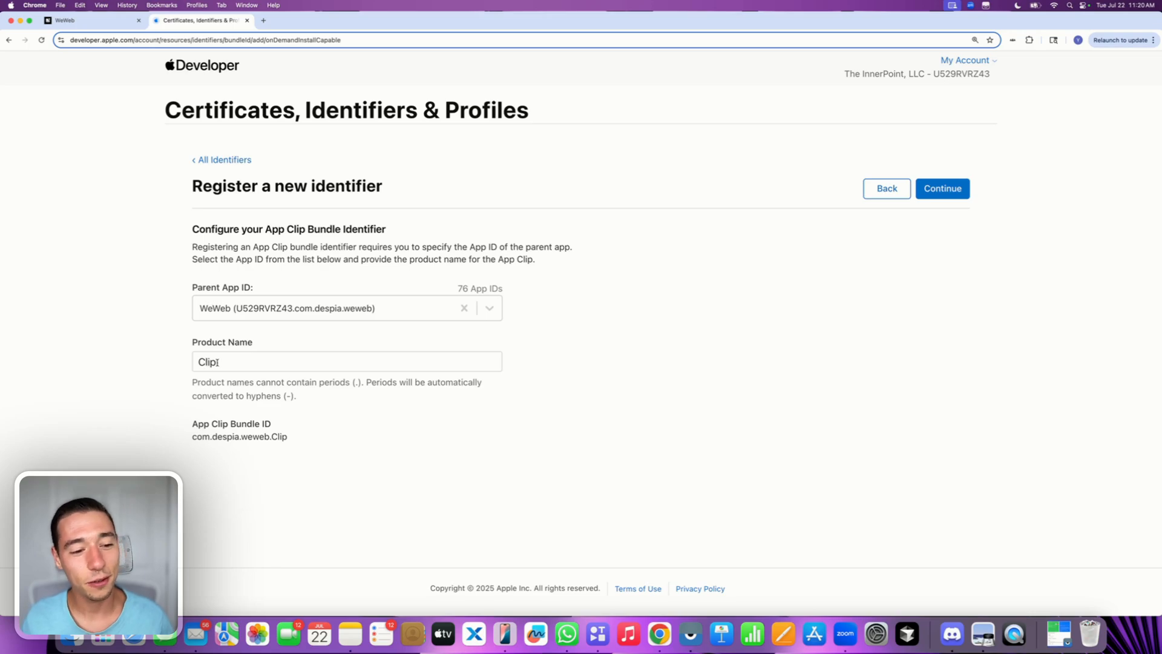
drag(218, 362, 195, 362)
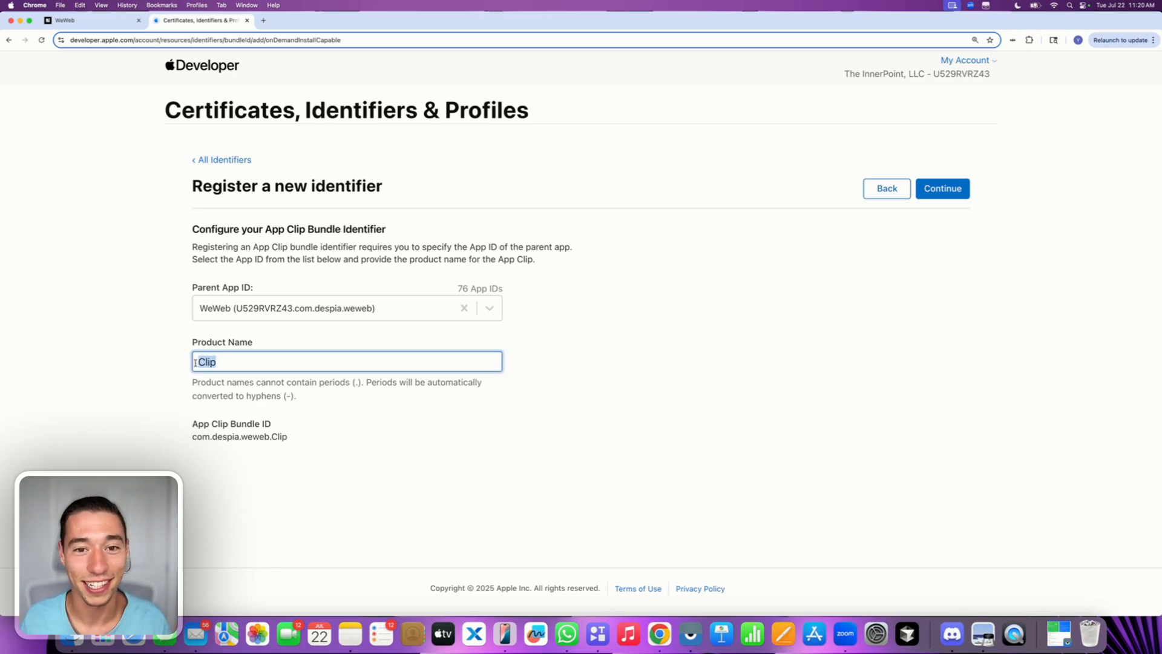
click(224, 362)
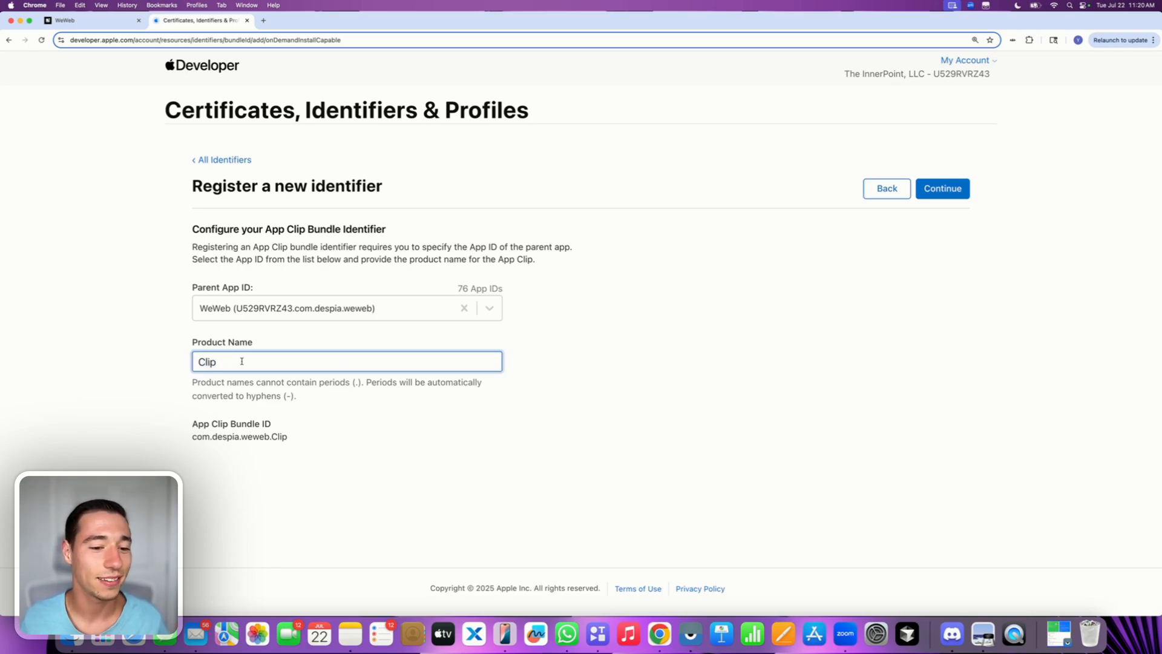
drag(242, 360, 192, 362)
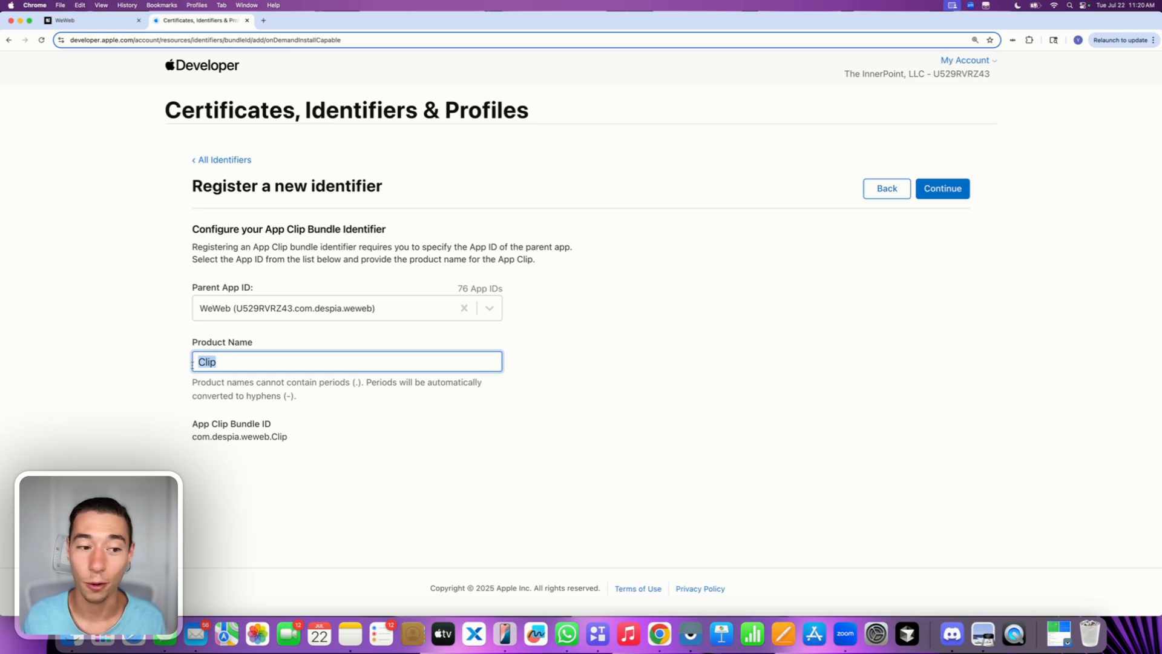
- Keep Clip as the App Clip's product name and proceed to the App ID details
click(216, 361)
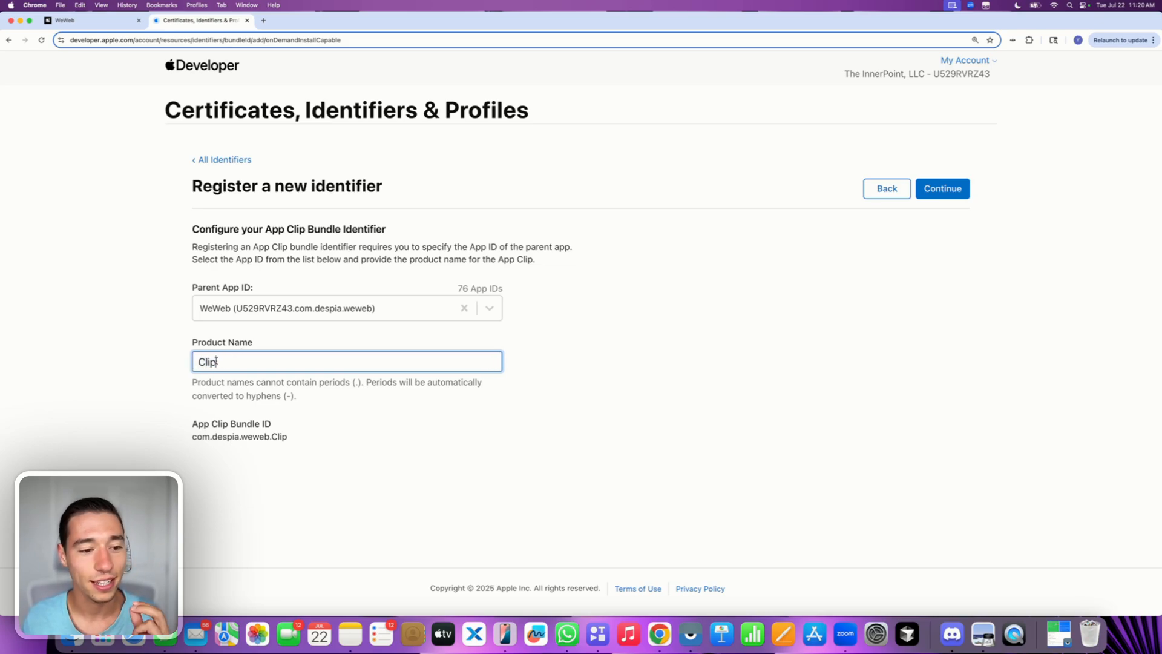
double_click(225, 361)
click(227, 362)
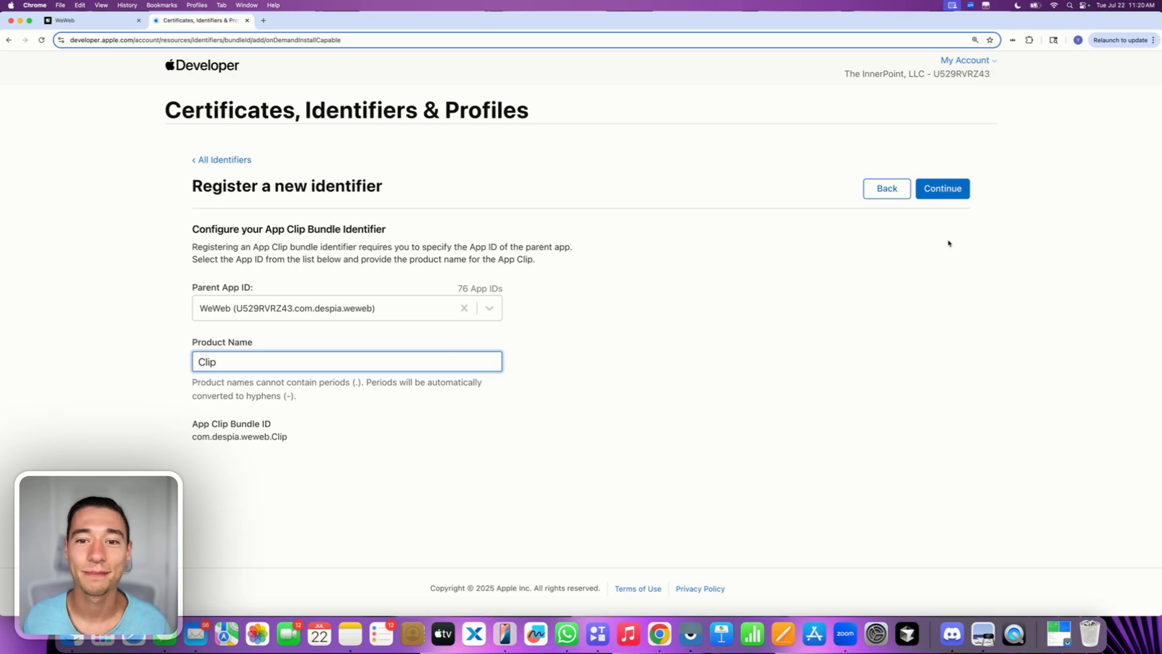
click(945, 192)
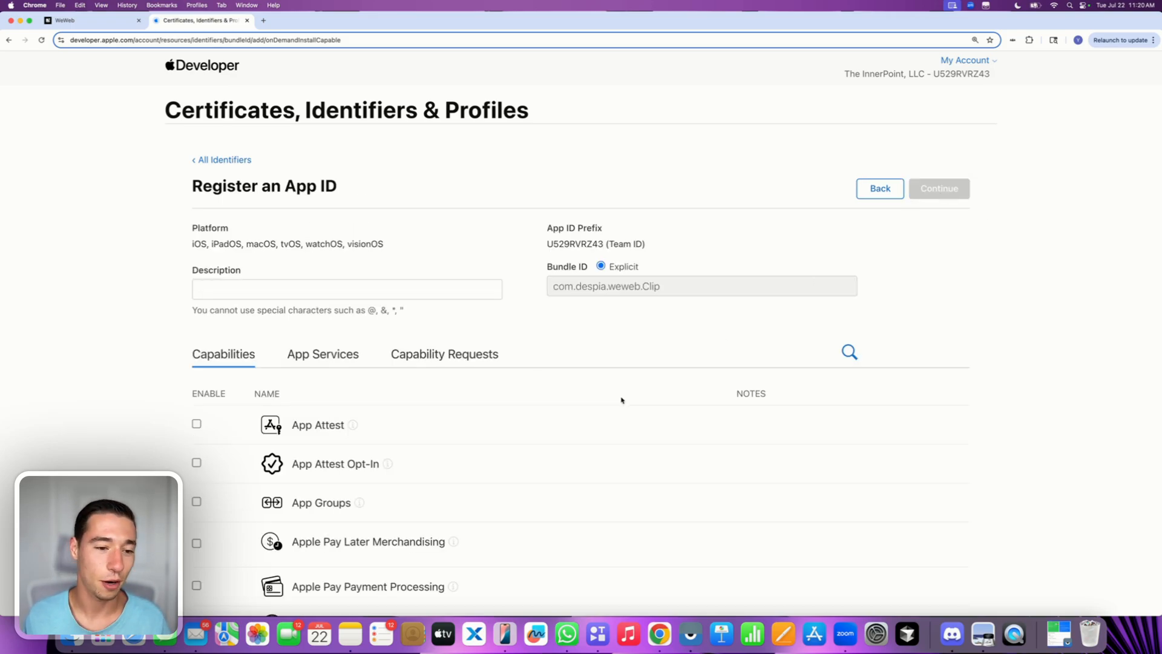
- Set the App Clip ID's description to "AppClip Bundle ID for WeWeb"
click(253, 291)
text(A)
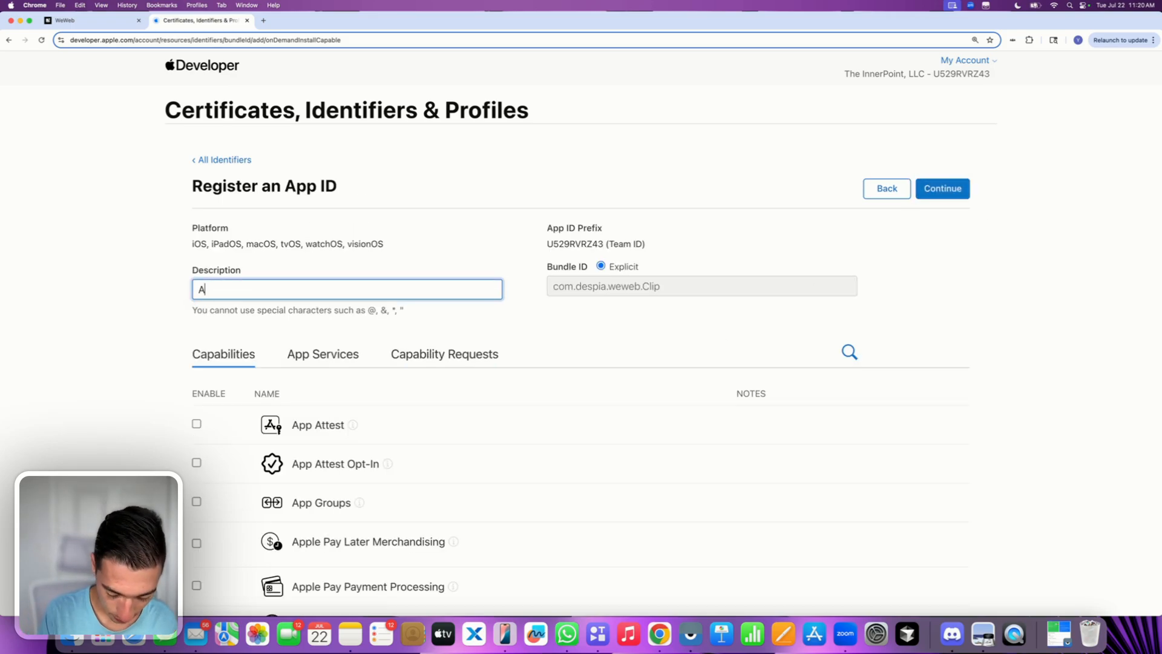
text(ppClip B)
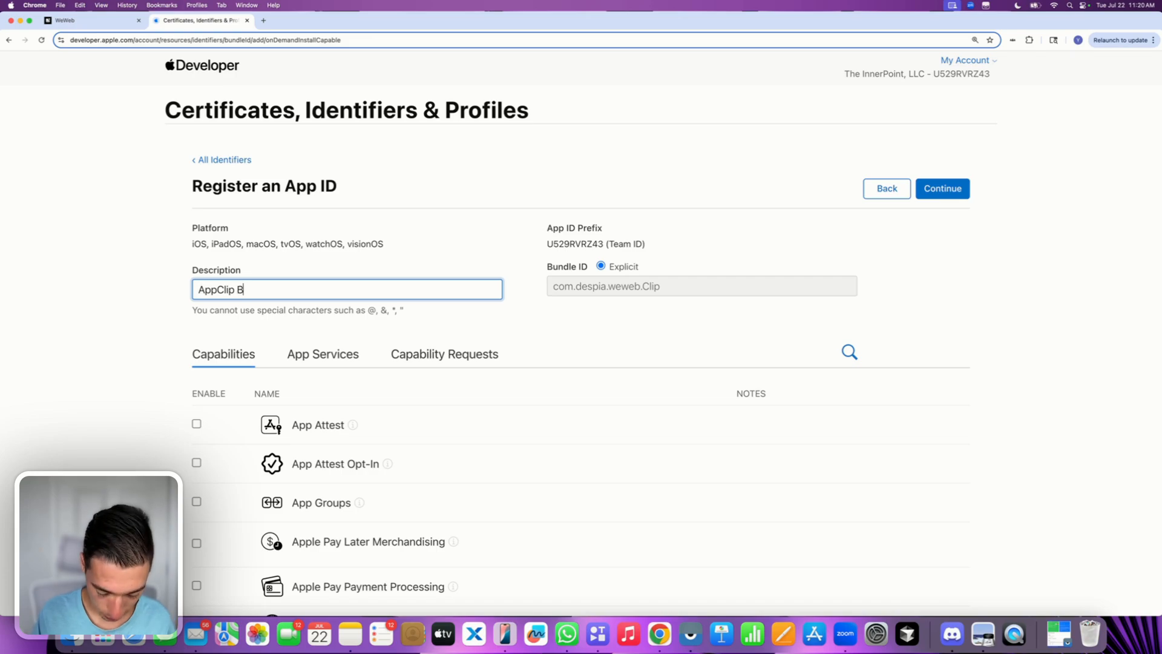
text(undle ID for )
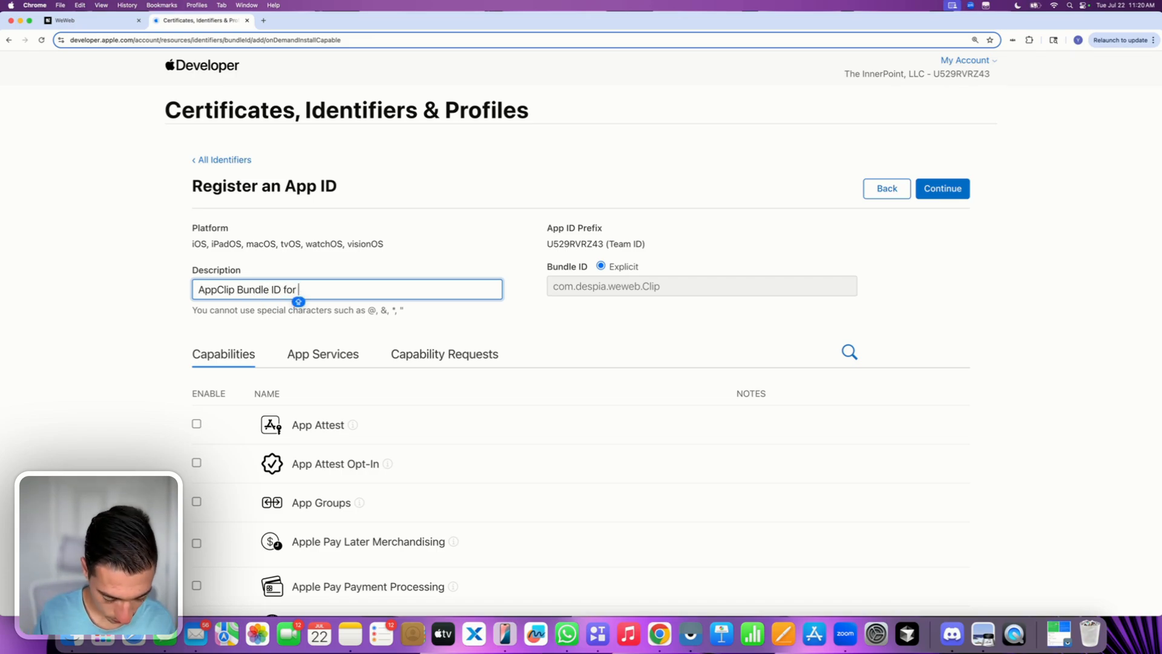
text(WeWeb)
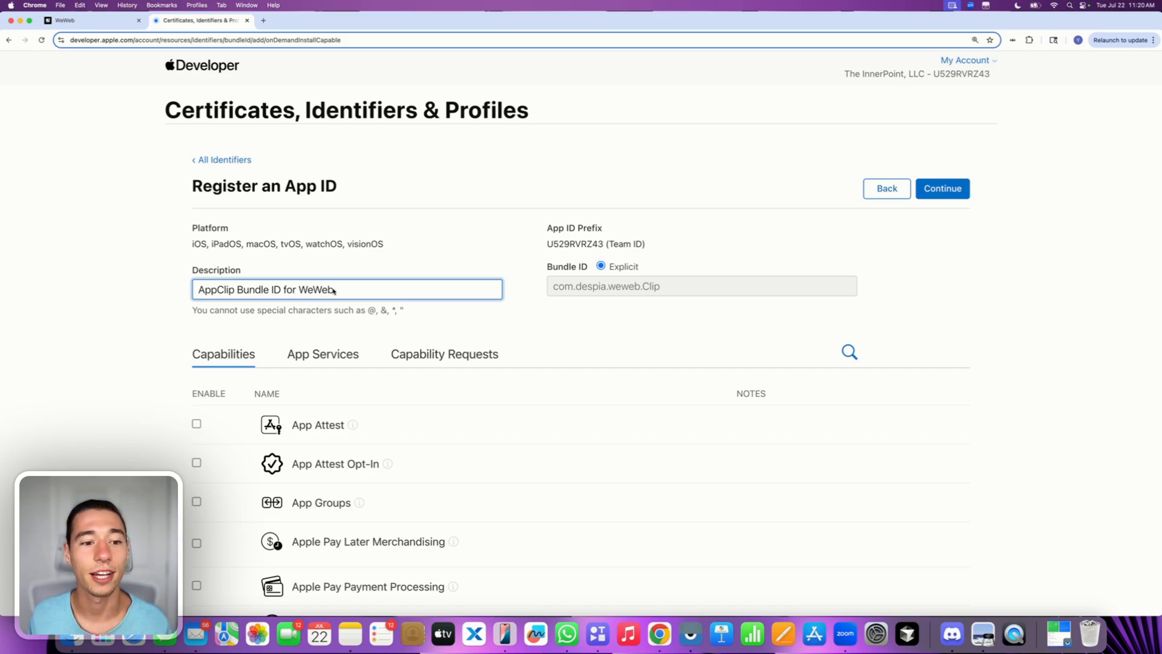
click(370, 263)
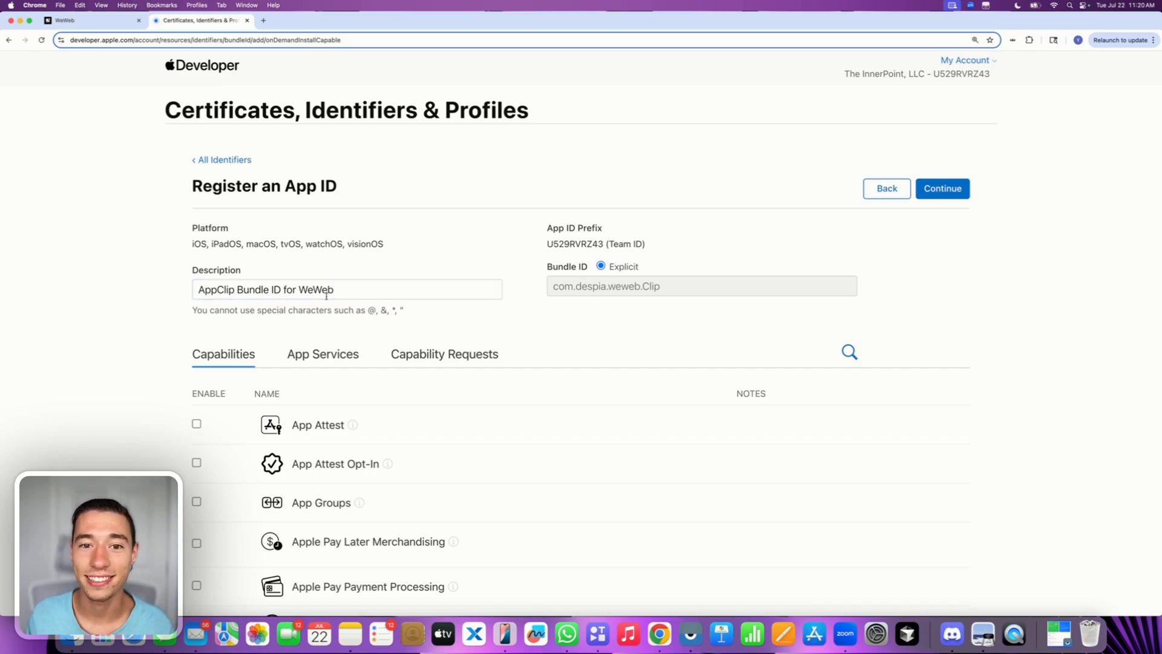
- Enable the App Groups, Associated Domains and Push Notifications capabilities for the App Clip ID
scroll(242, 351, down, 4)
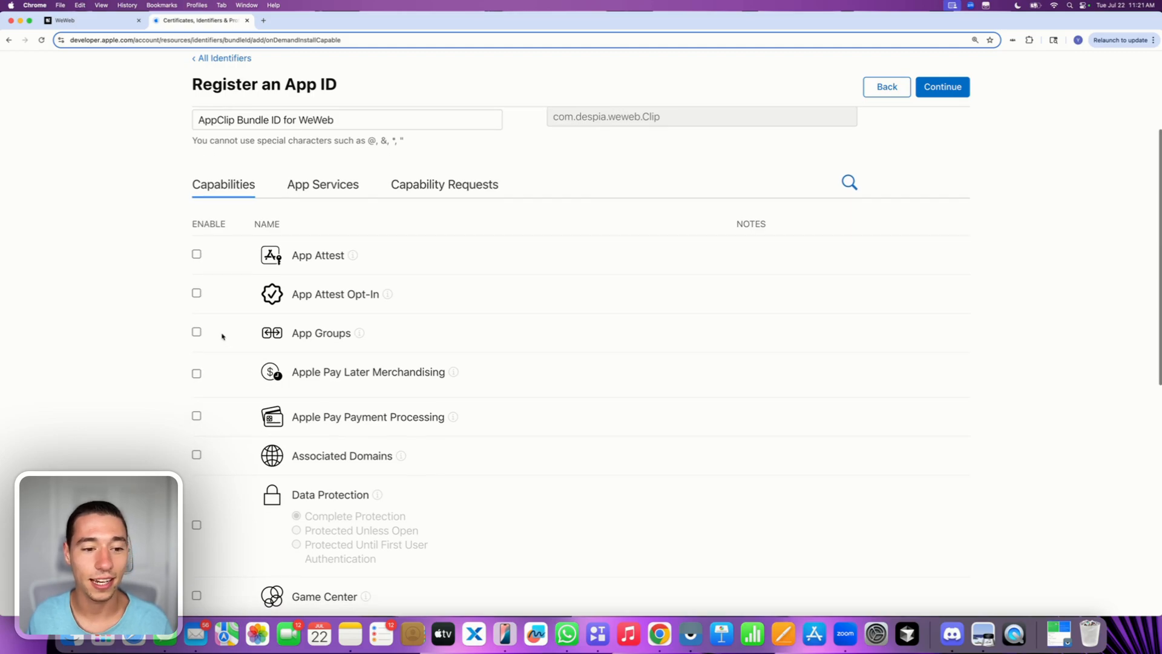
click(196, 332)
scroll(196, 333, down, 7)
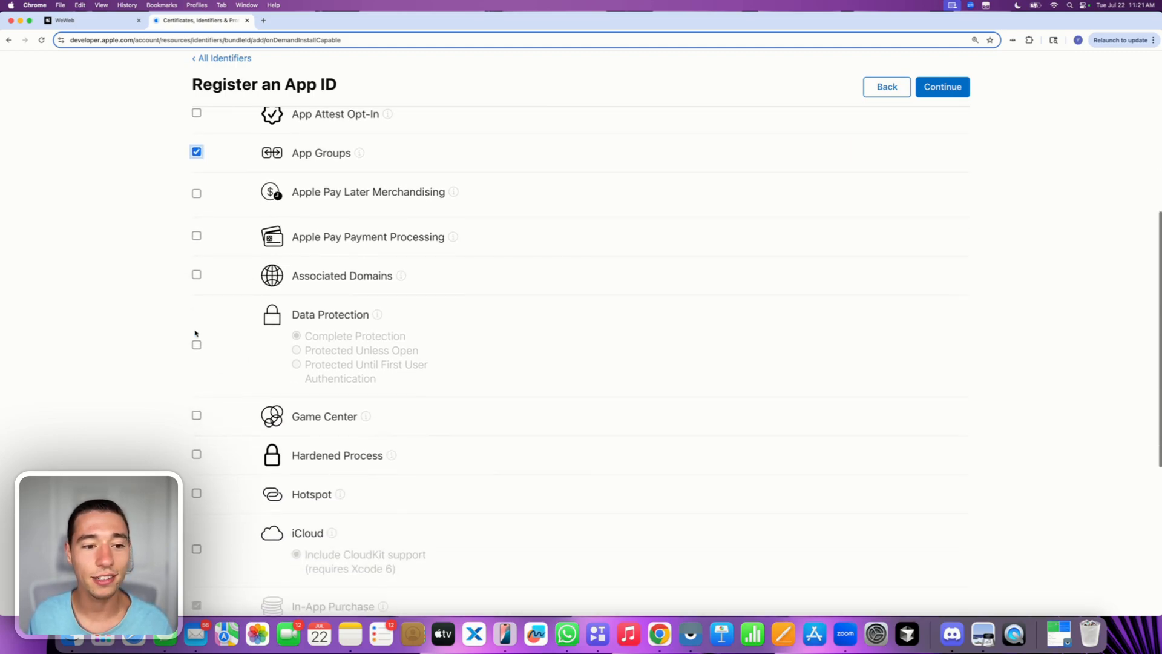
click(196, 276)
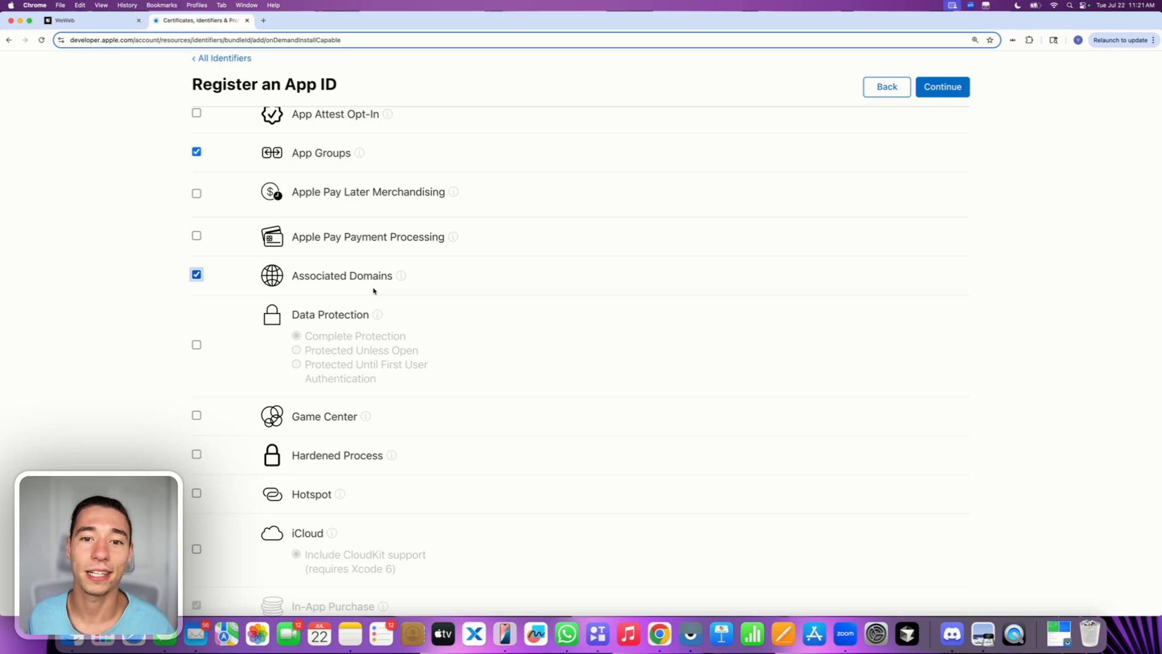
scroll(373, 291, down, 5)
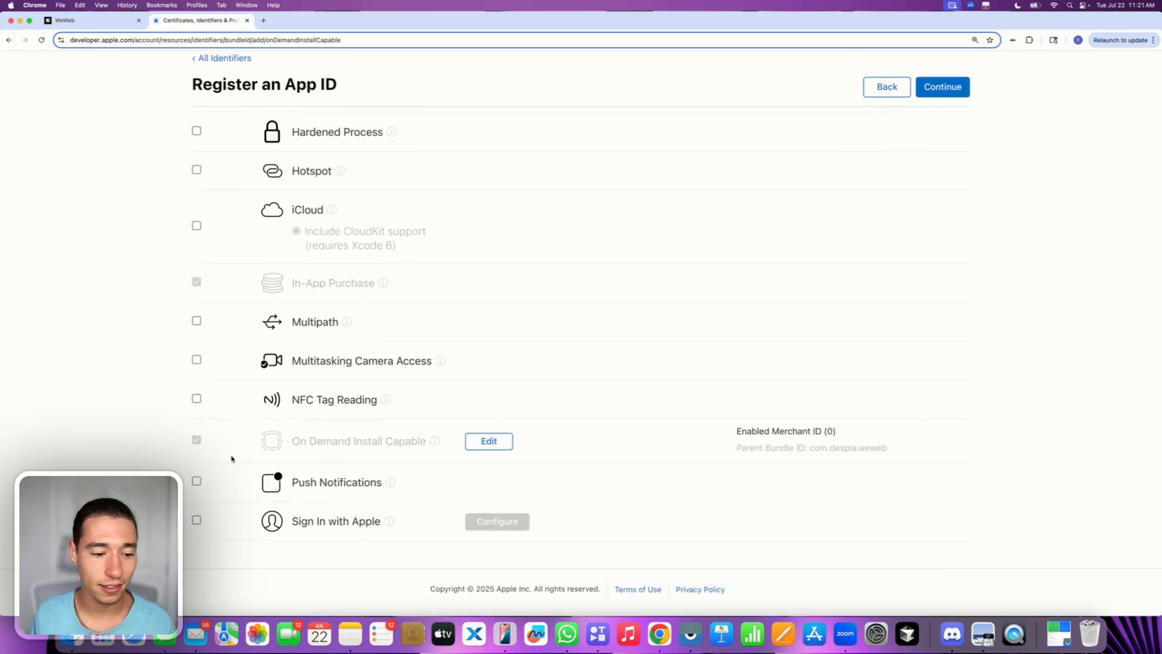
click(196, 481)
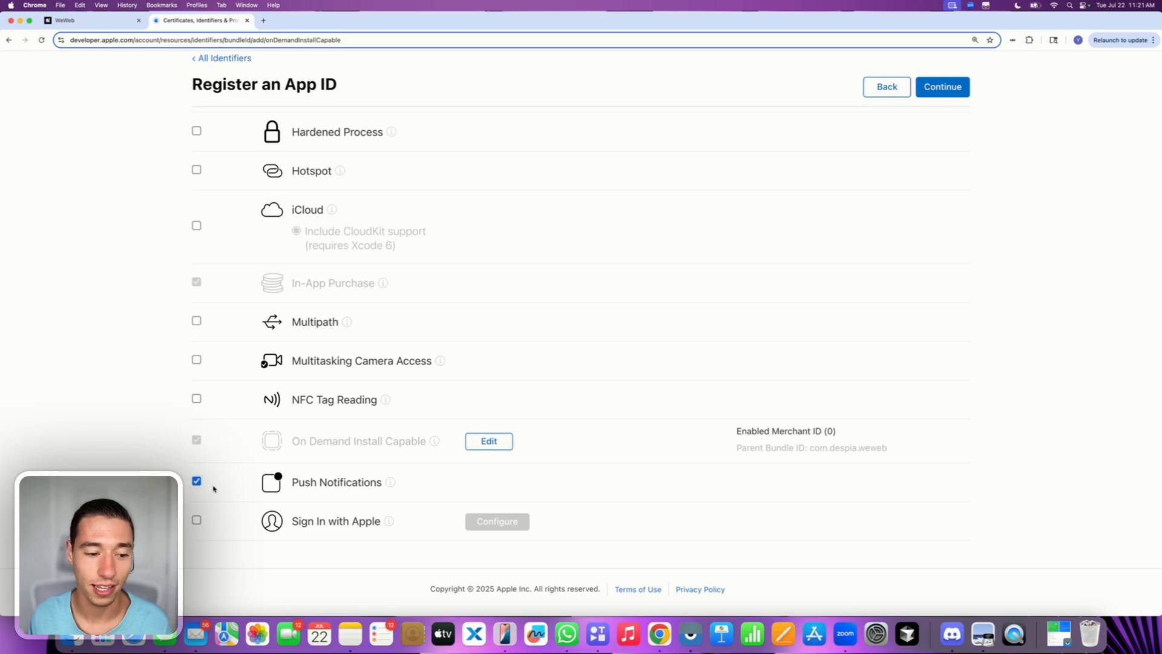
- Register the App Clip ID and search the identifiers list for "weweb"
scroll(217, 483, up, 20)
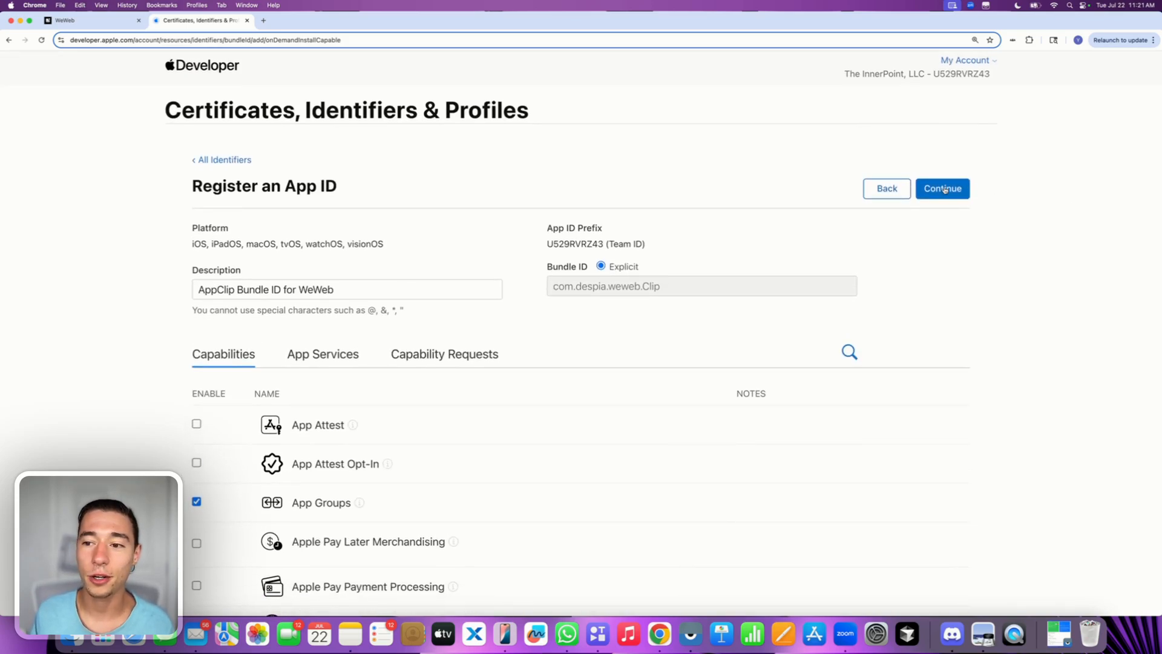
click(943, 189)
click(945, 188)
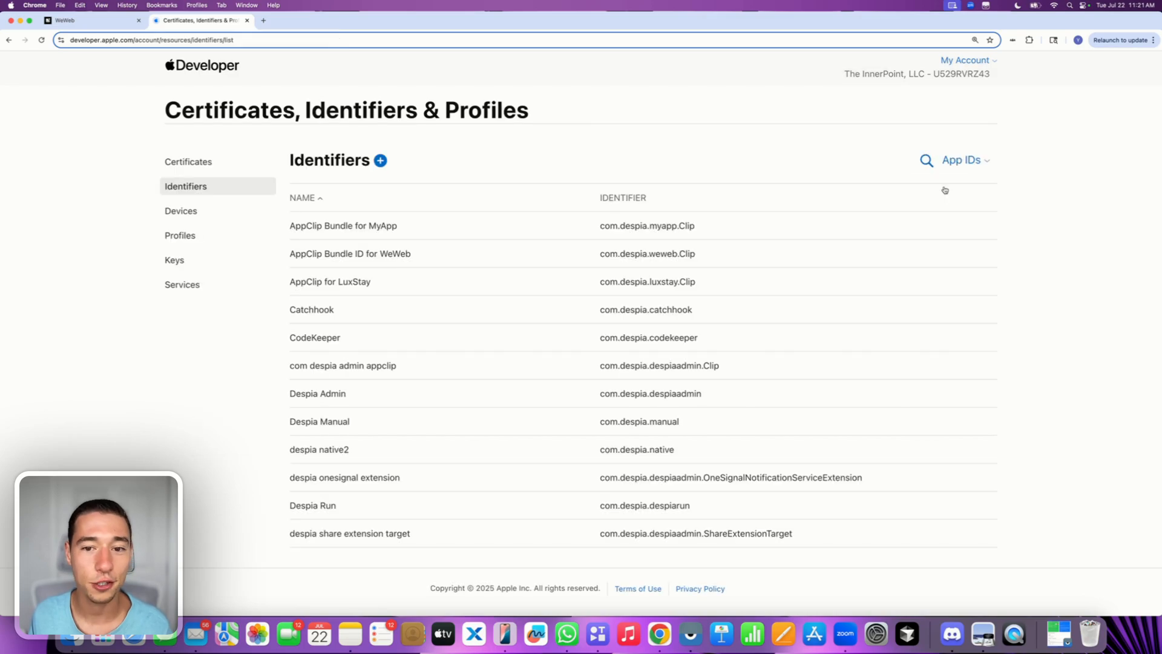
click(927, 160)
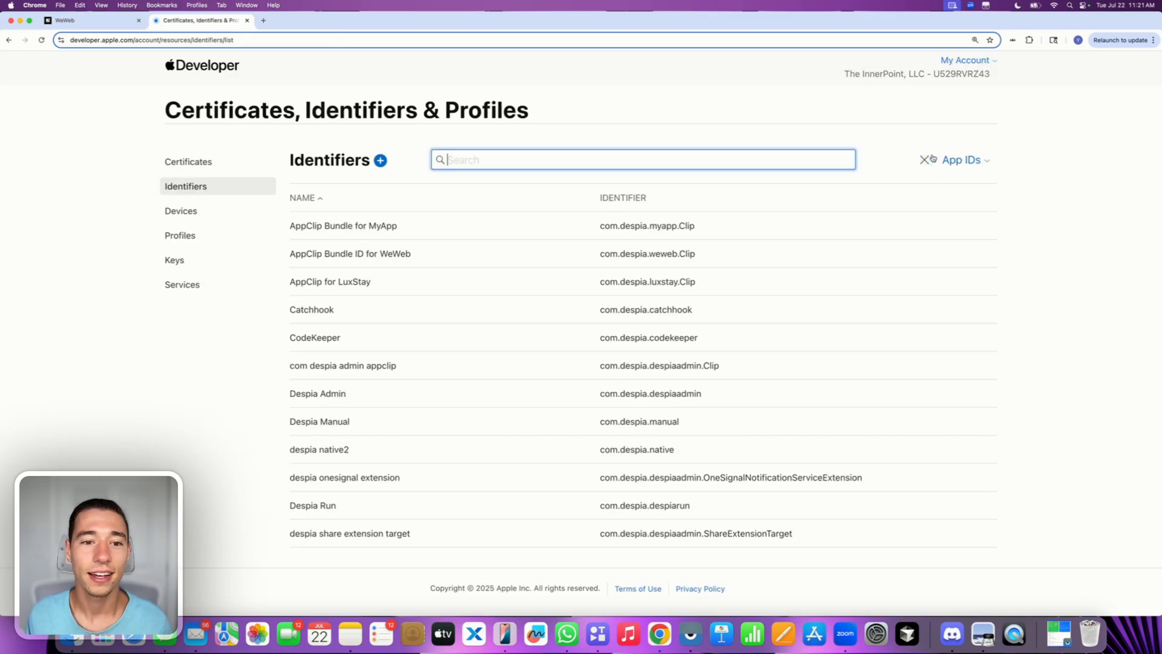
text(weweb)
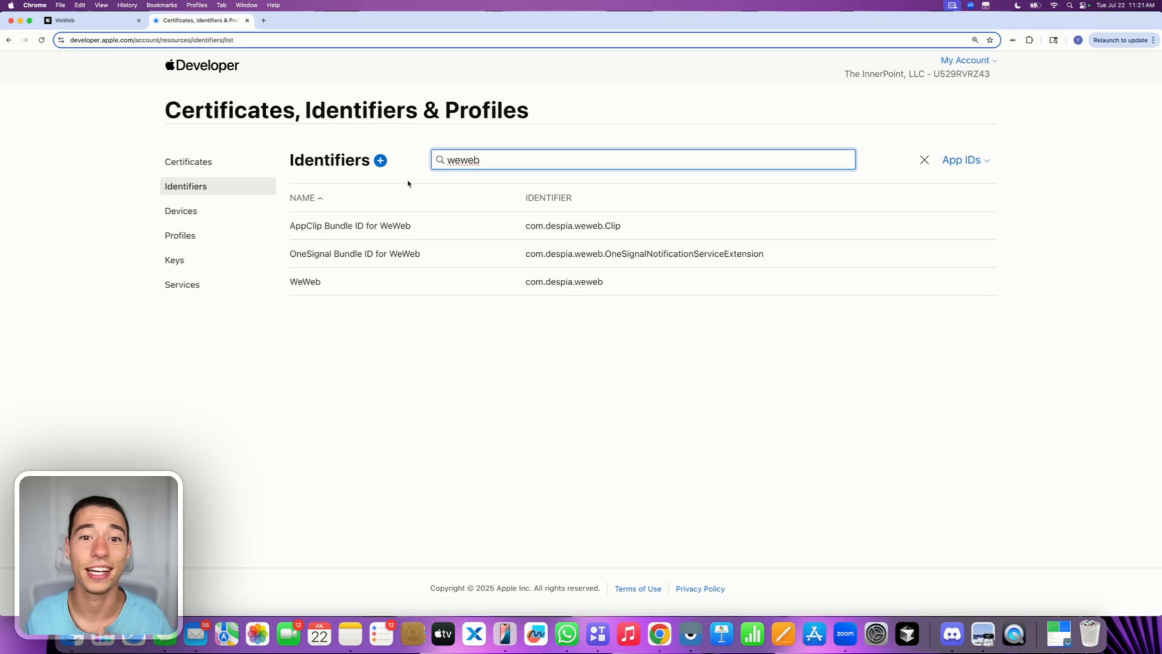
- Switch to Despia and copy the AppClip target's Clip App Group identifier
click(102, 23)
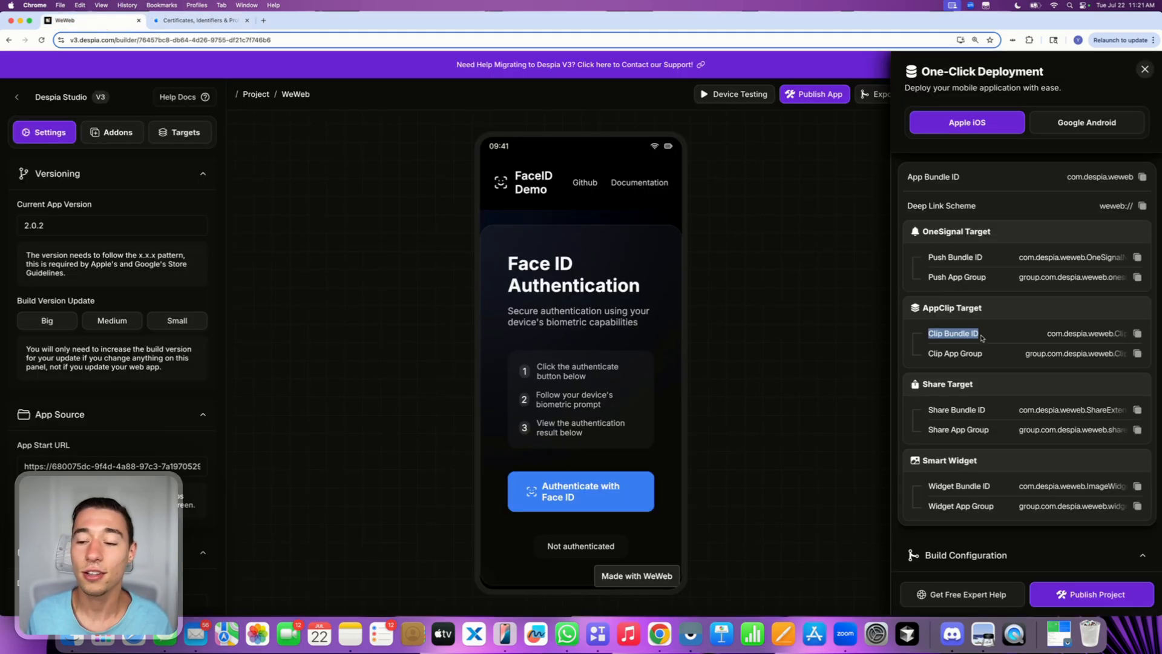
drag(923, 309, 1009, 312)
click(1009, 312)
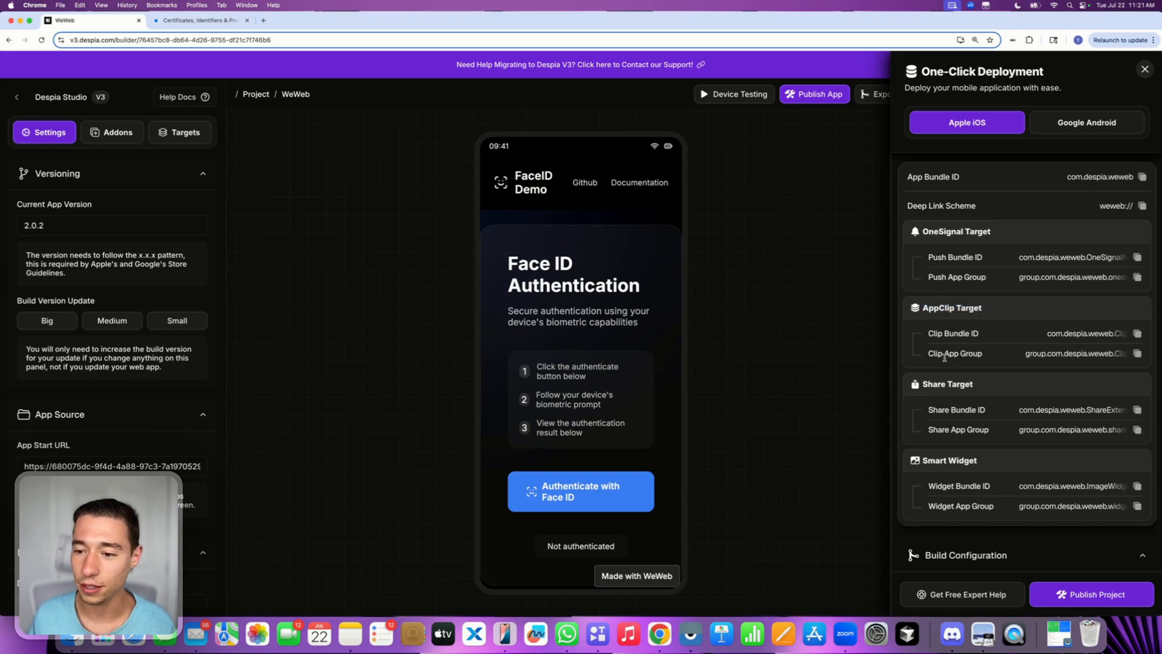
drag(931, 356, 995, 357)
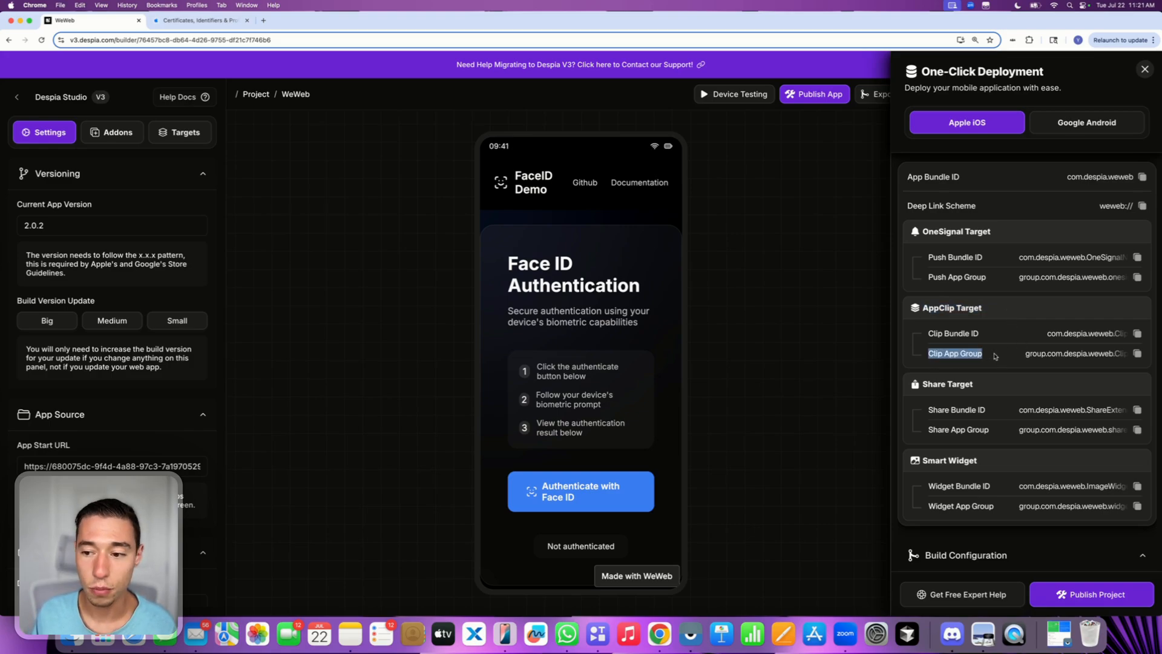
click(995, 357)
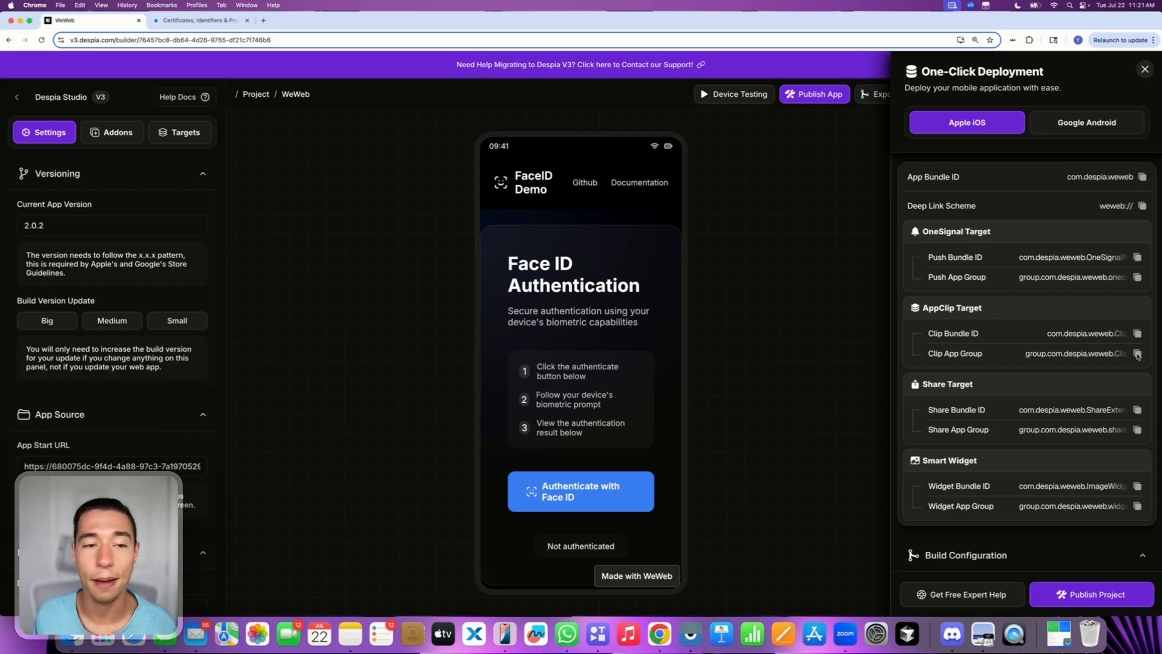
click(1137, 354)
- Return to Apple Developer and start registering a new identifier of the App Groups type
click(200, 20)
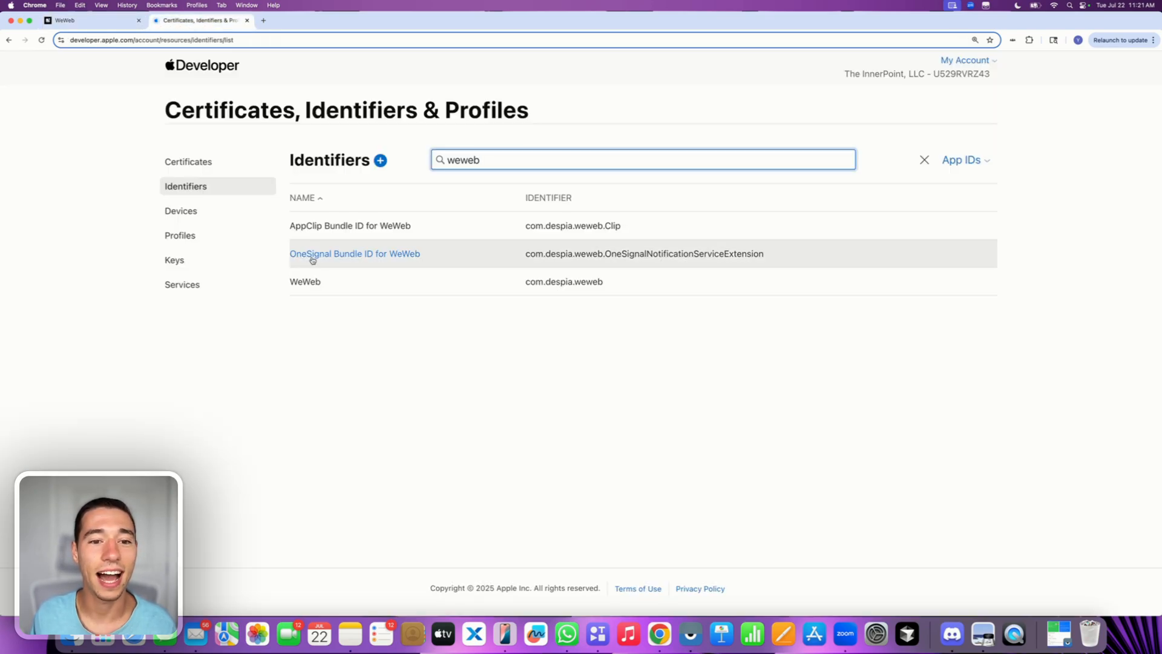
click(380, 161)
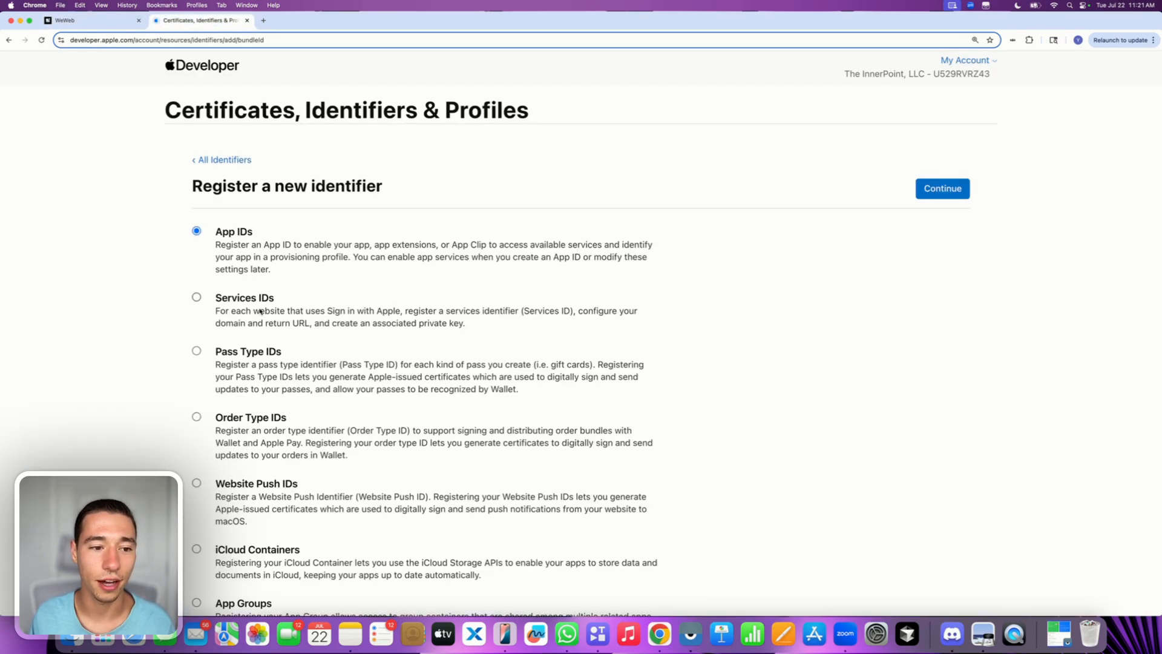
scroll(236, 517, down, 3)
click(197, 488)
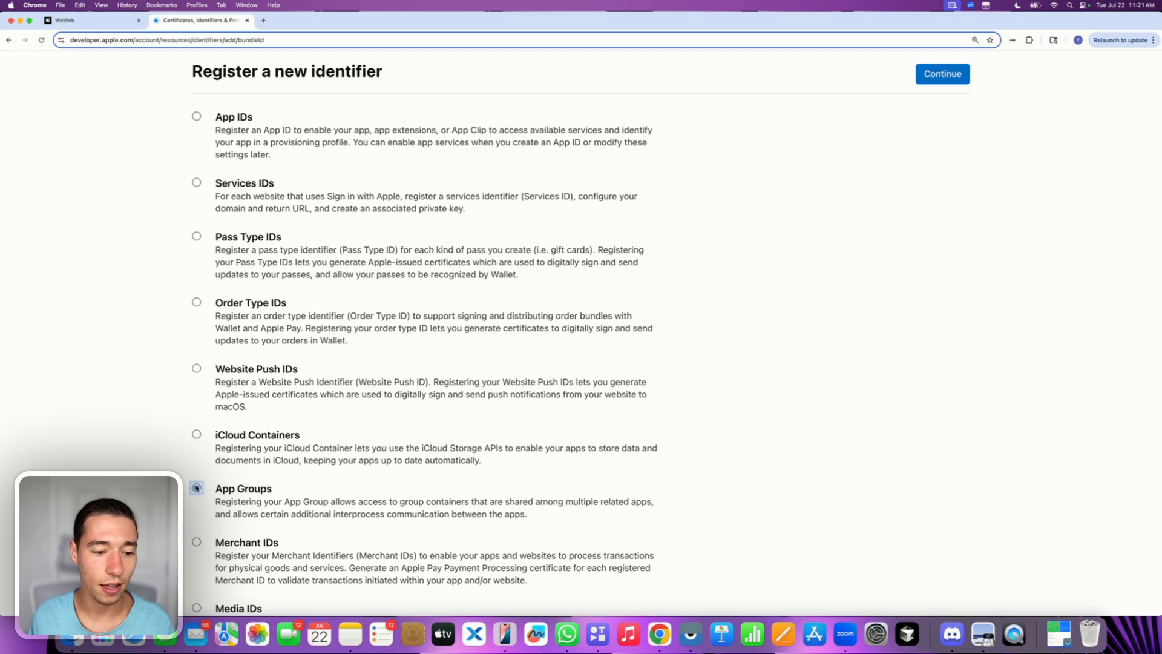
scroll(532, 433, up, 3)
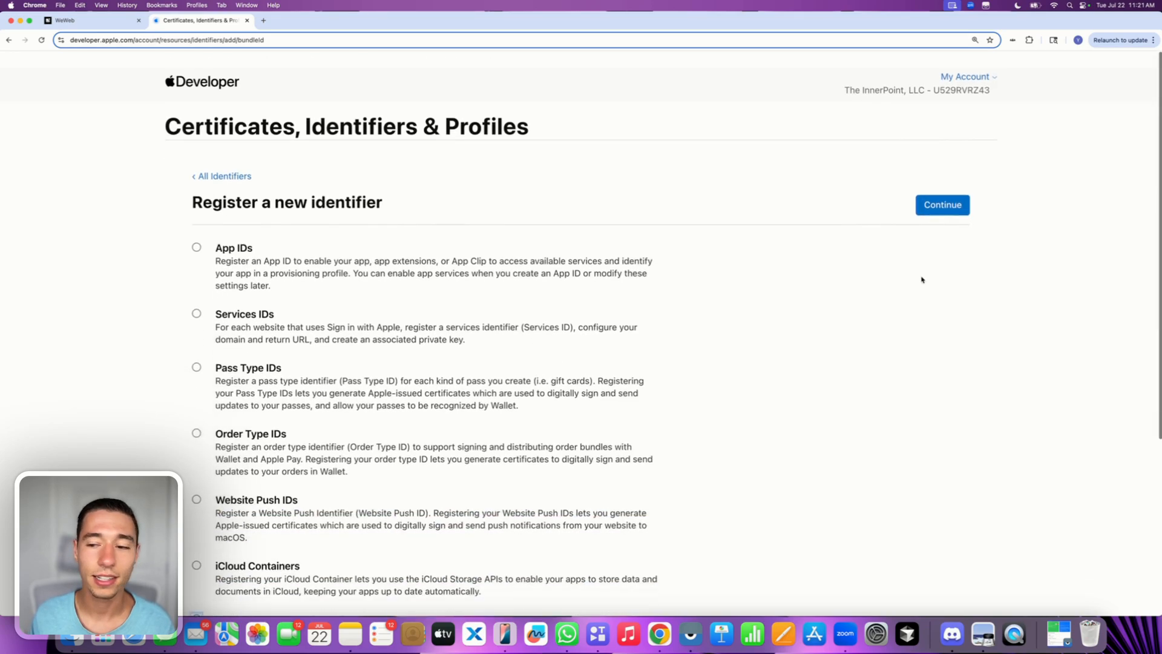
click(947, 195)
- Set the app group's description to "AppGroup for AppClip for WeWeb"
click(207, 250)
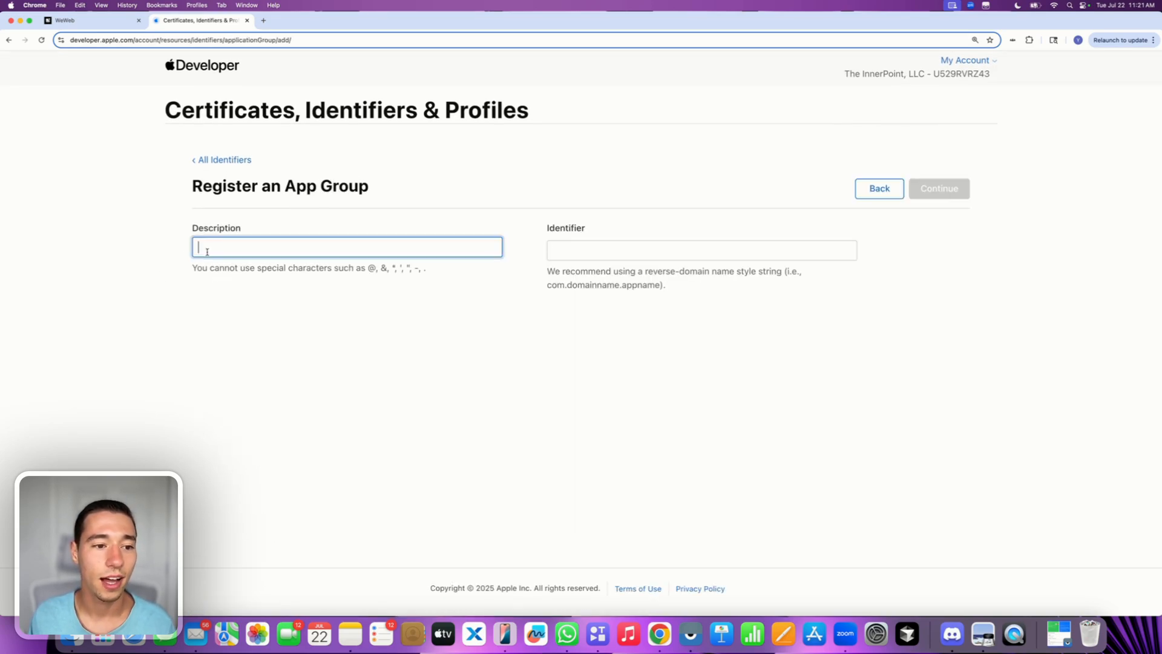
text(AppGr)
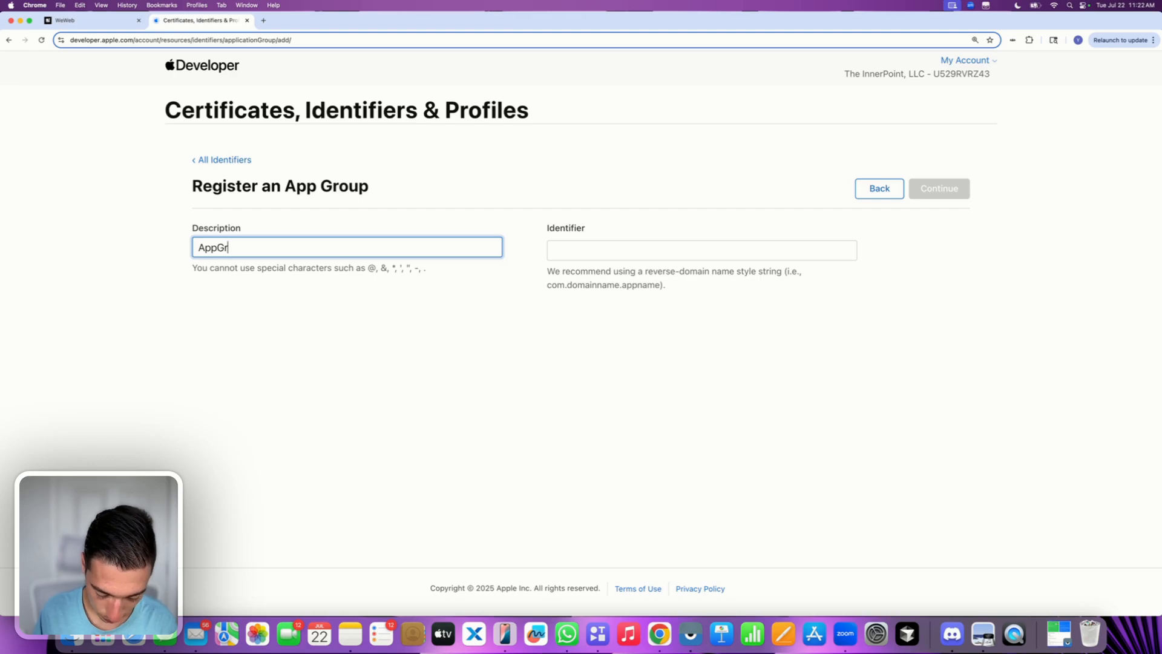
text(oup for )
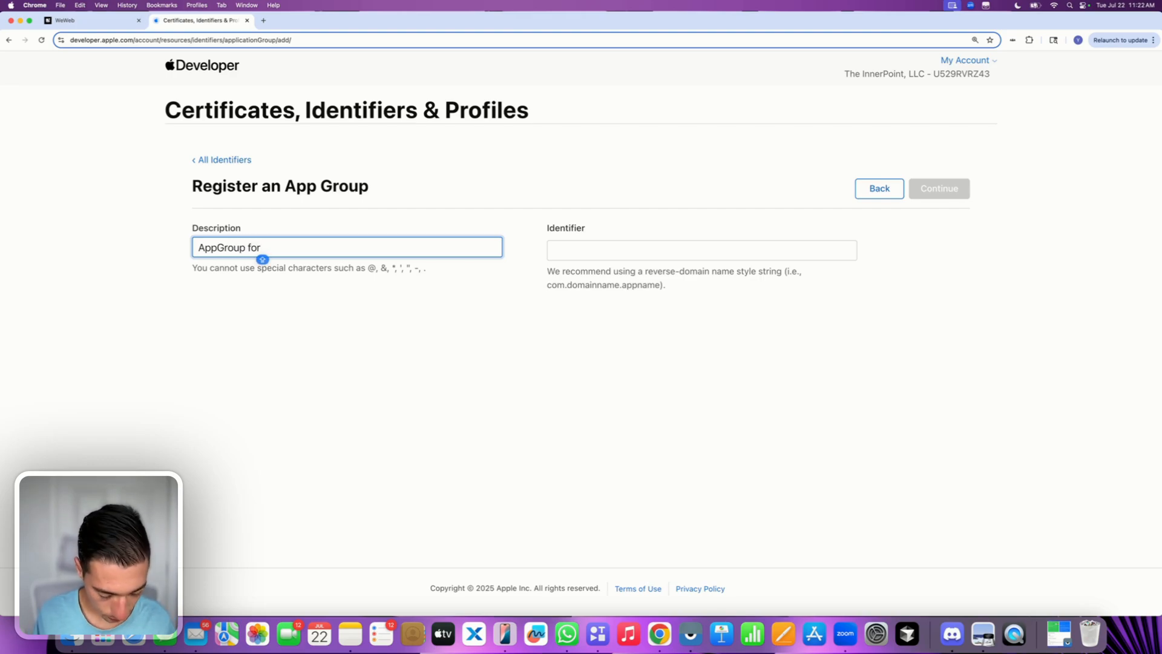
text(App)
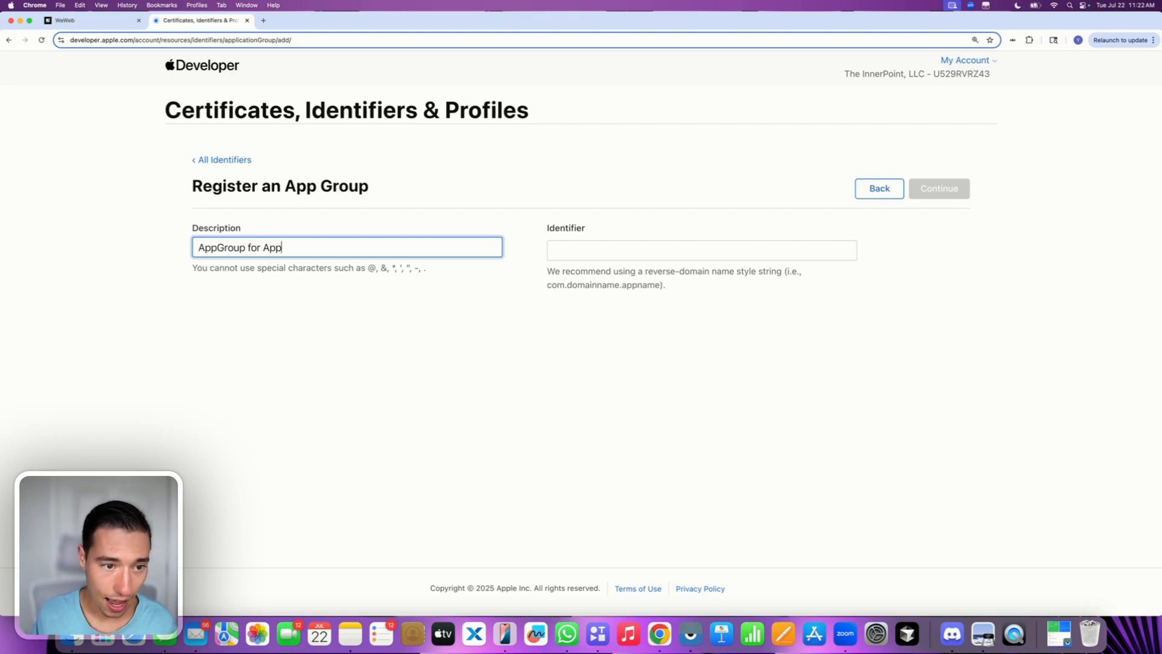
text(Clip for )
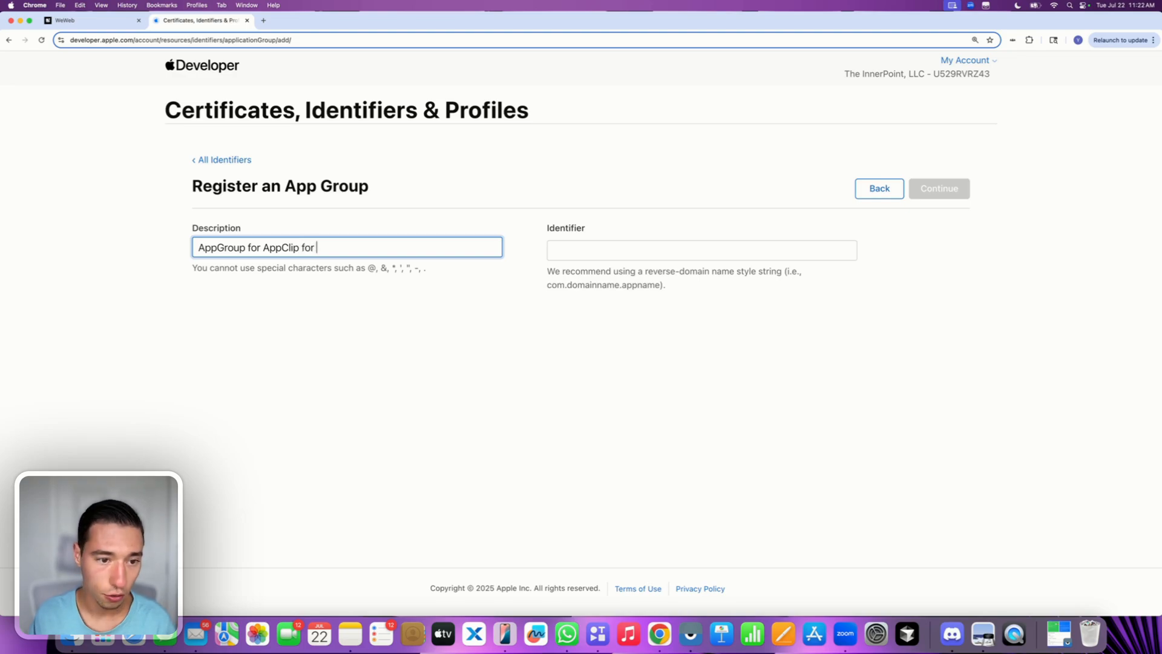
text(WeWeb)
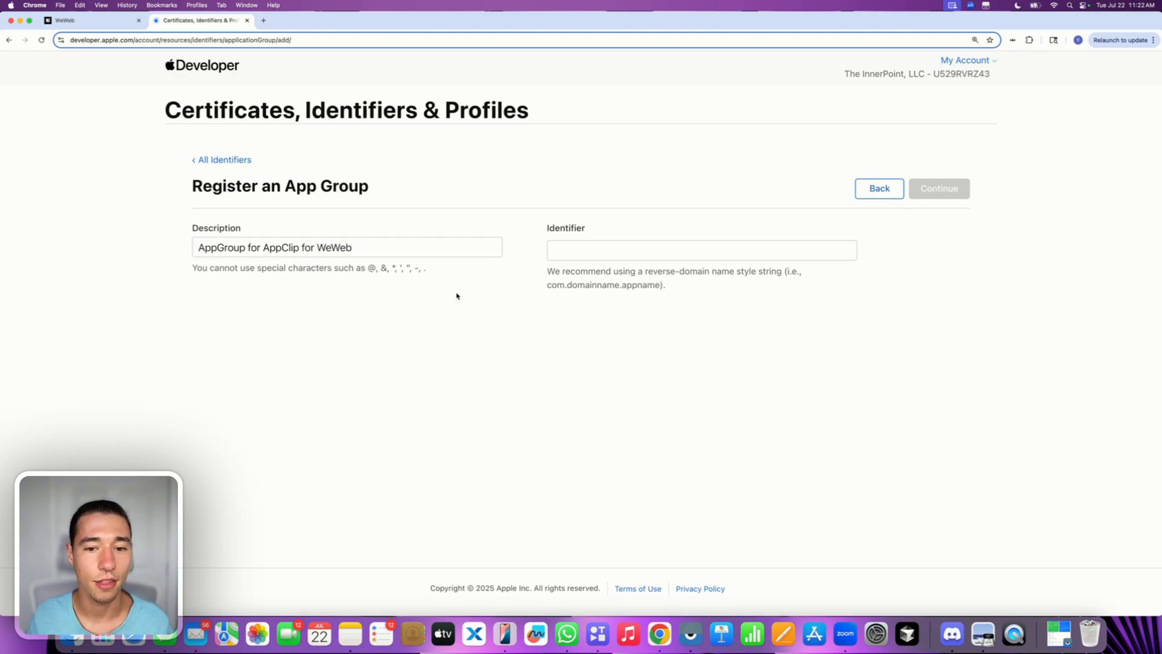
- Set the app group's identifier to group.com.despia.weweb.Clip and proceed to the registration review
click(597, 249)
text(group.com.despia.weweb.Clip)
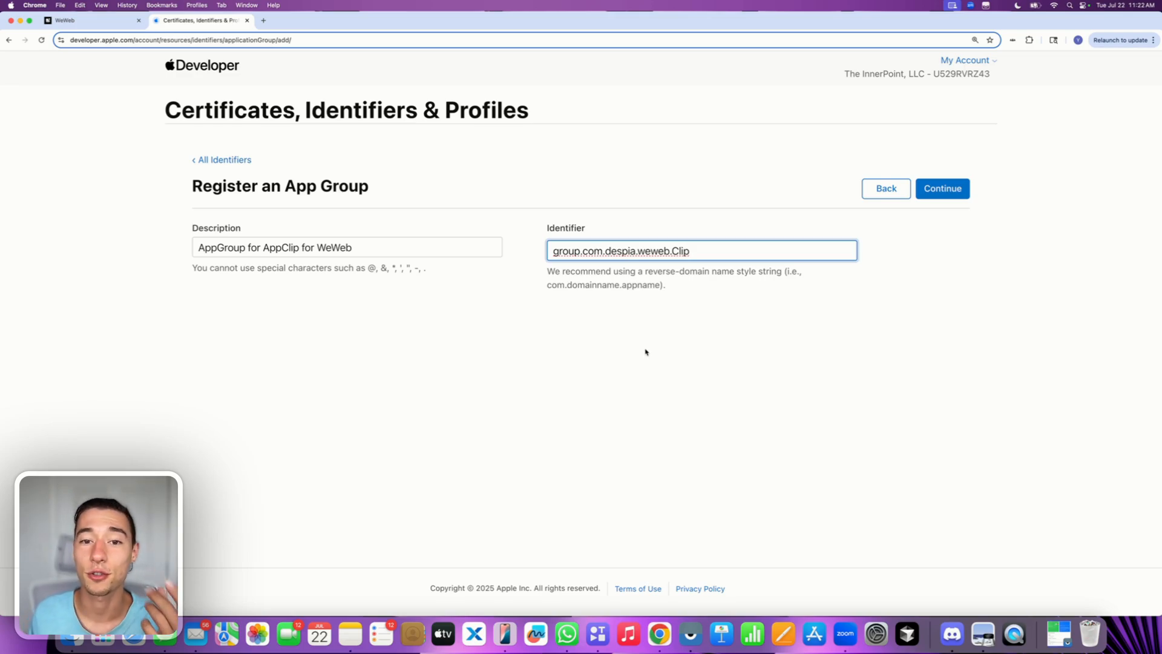
click(646, 353)
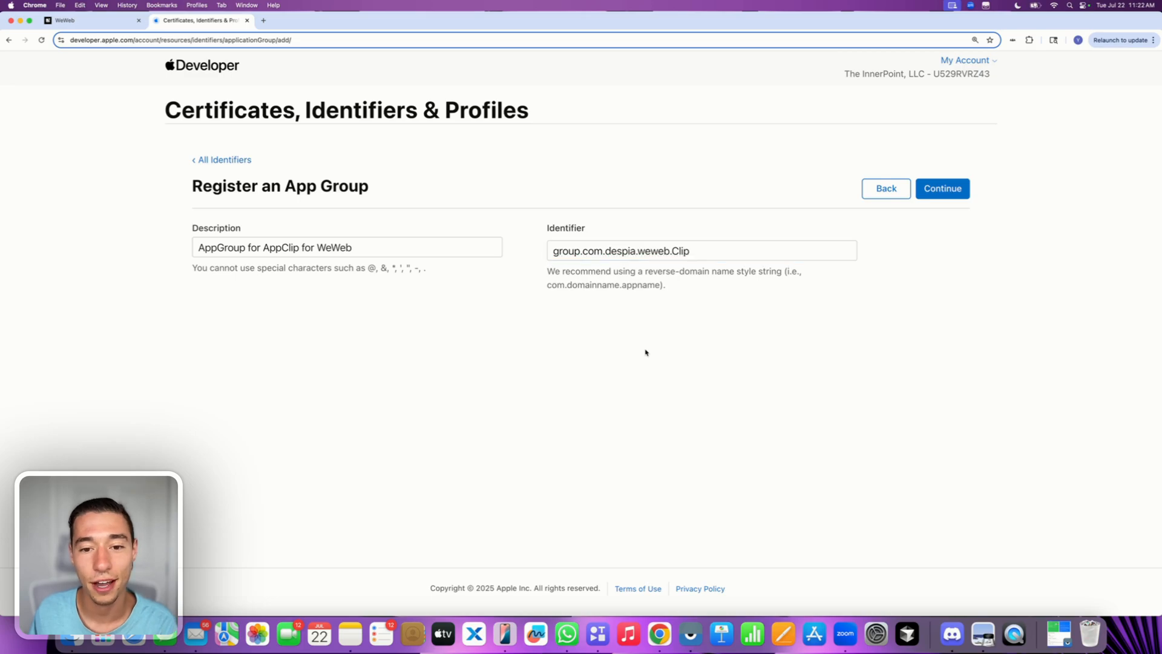
drag(712, 255, 552, 254)
click(575, 313)
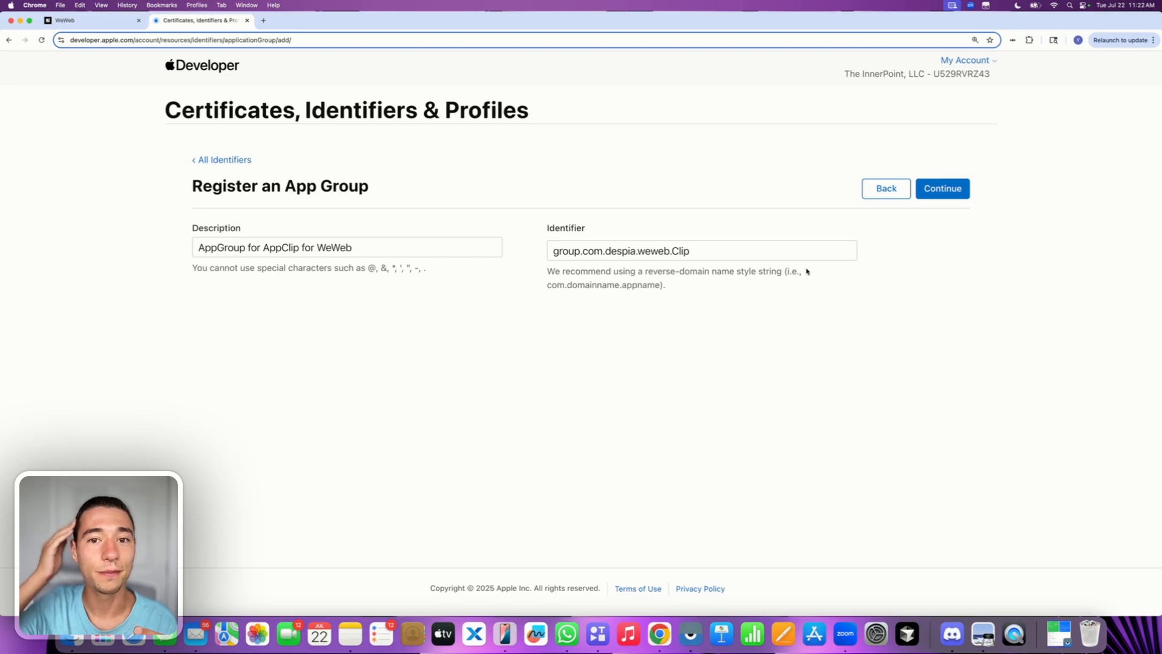
click(951, 195)
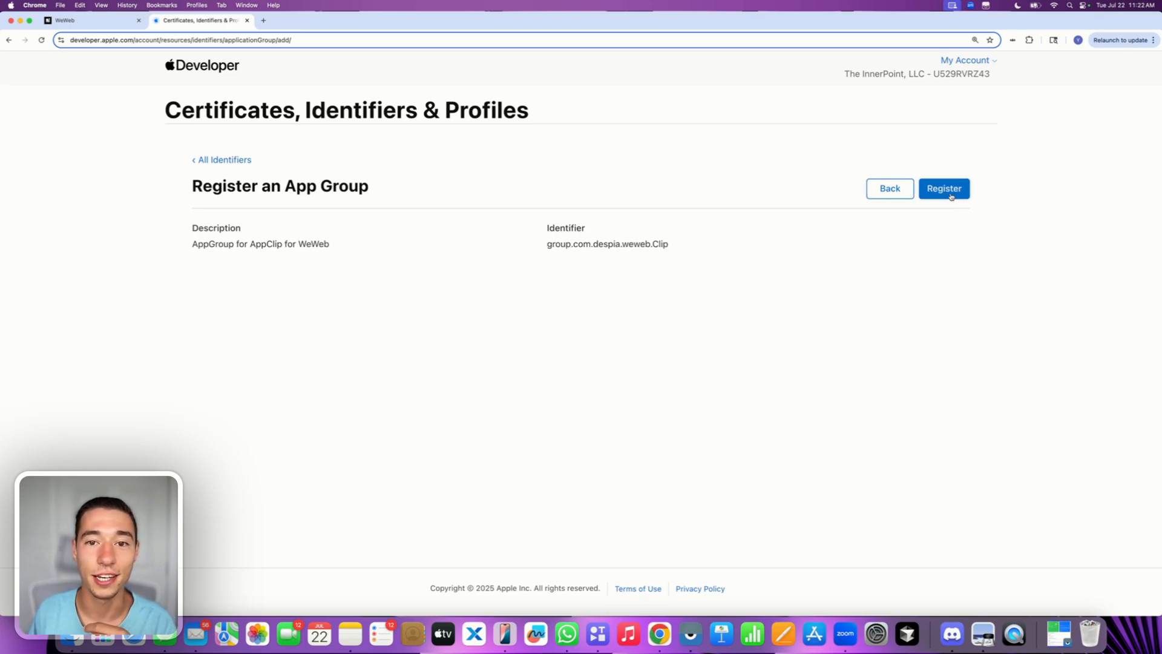
- Register the App Clip app group for WeWeb and search the App Groups list for "weweb"
click(945, 189)
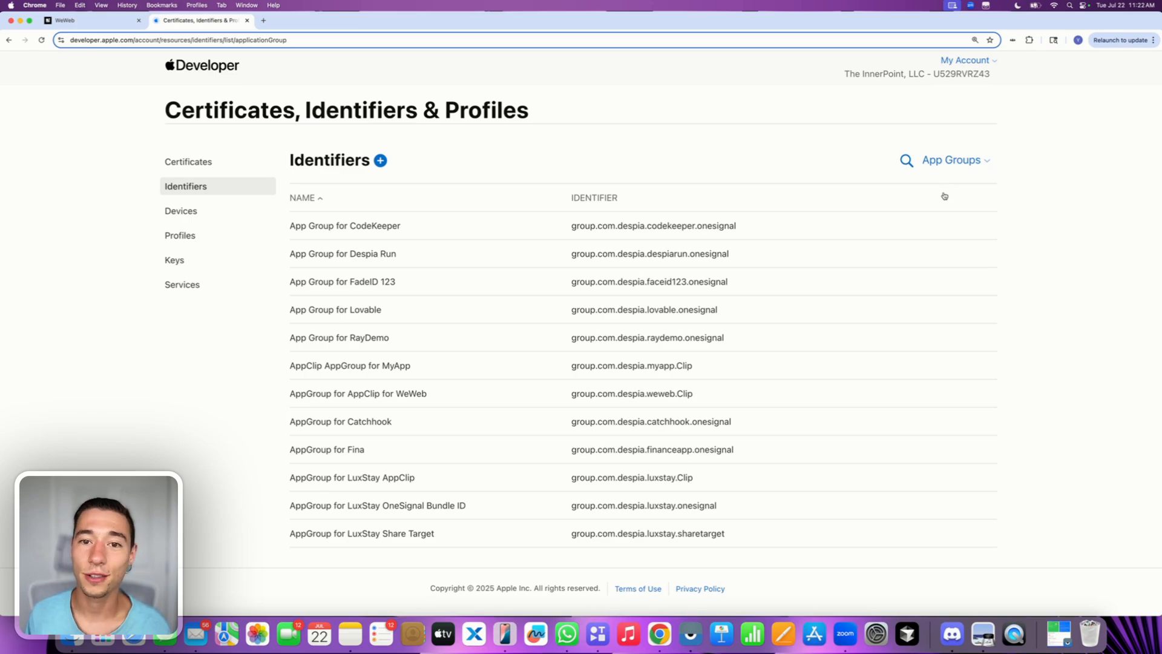
click(906, 161)
text(weweb)
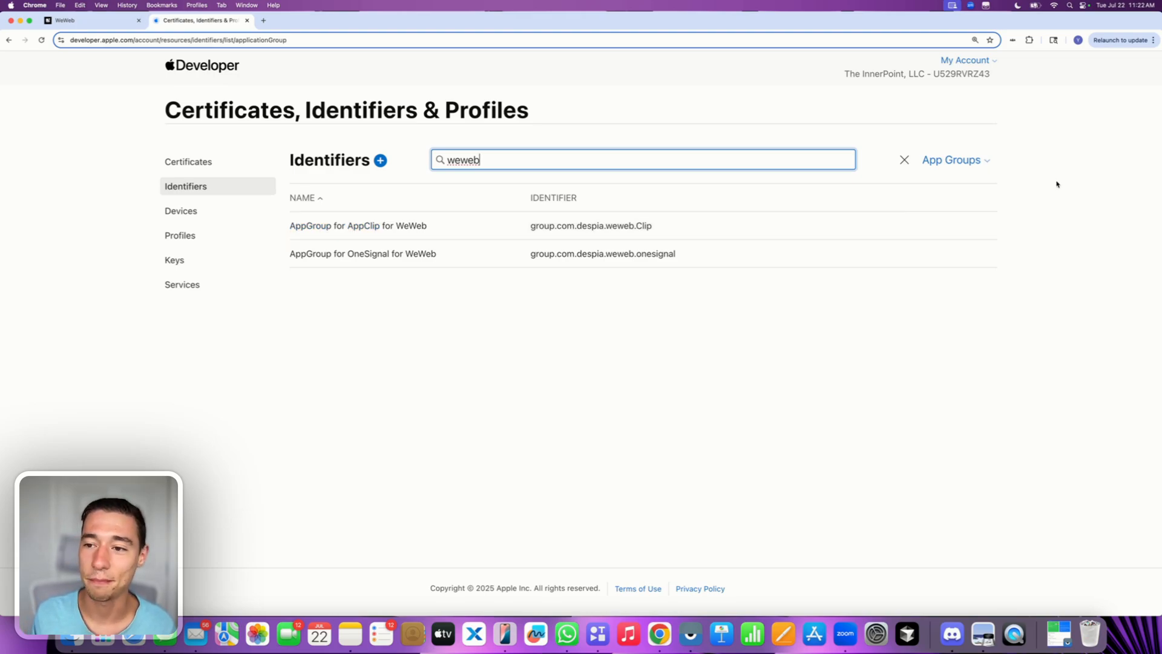
- Filter the identifiers to App IDs, search for "weweb" and open the AppClip Bundle ID for WeWeb configuration
click(947, 160)
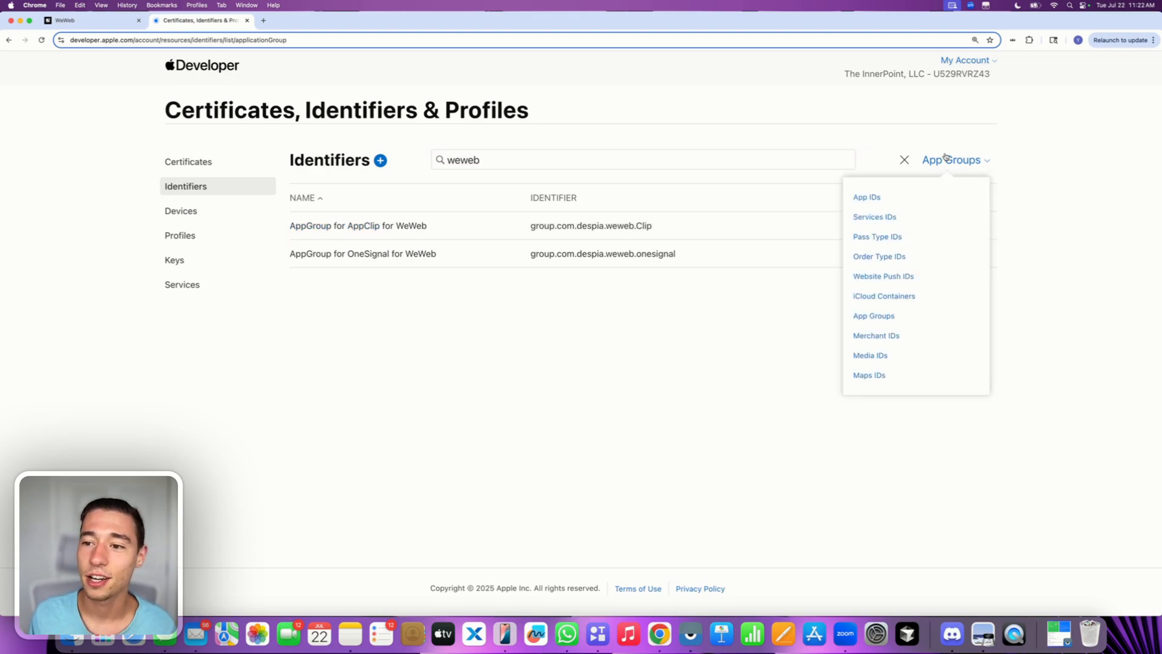
click(866, 198)
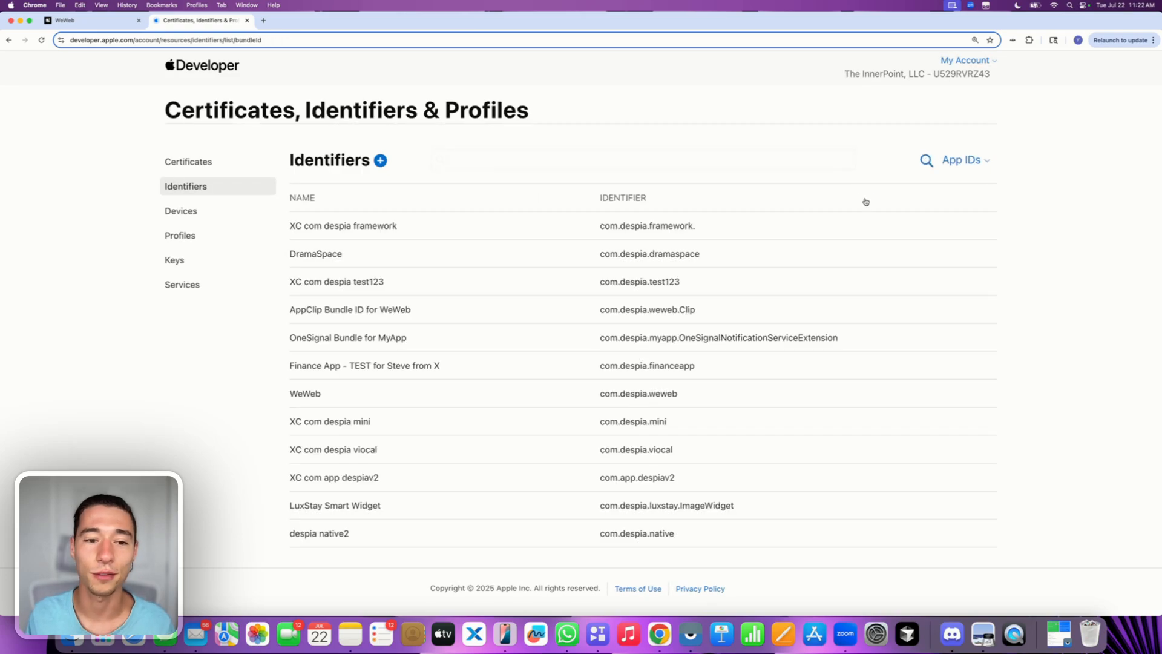
click(926, 160)
text(weweb)
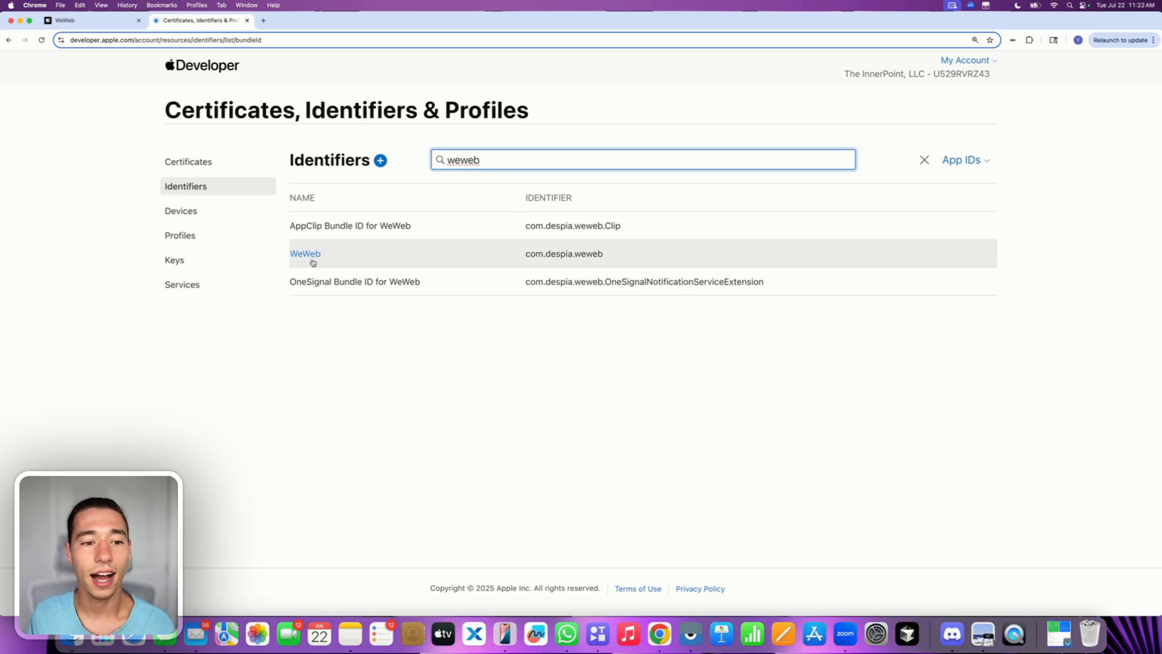
click(334, 227)
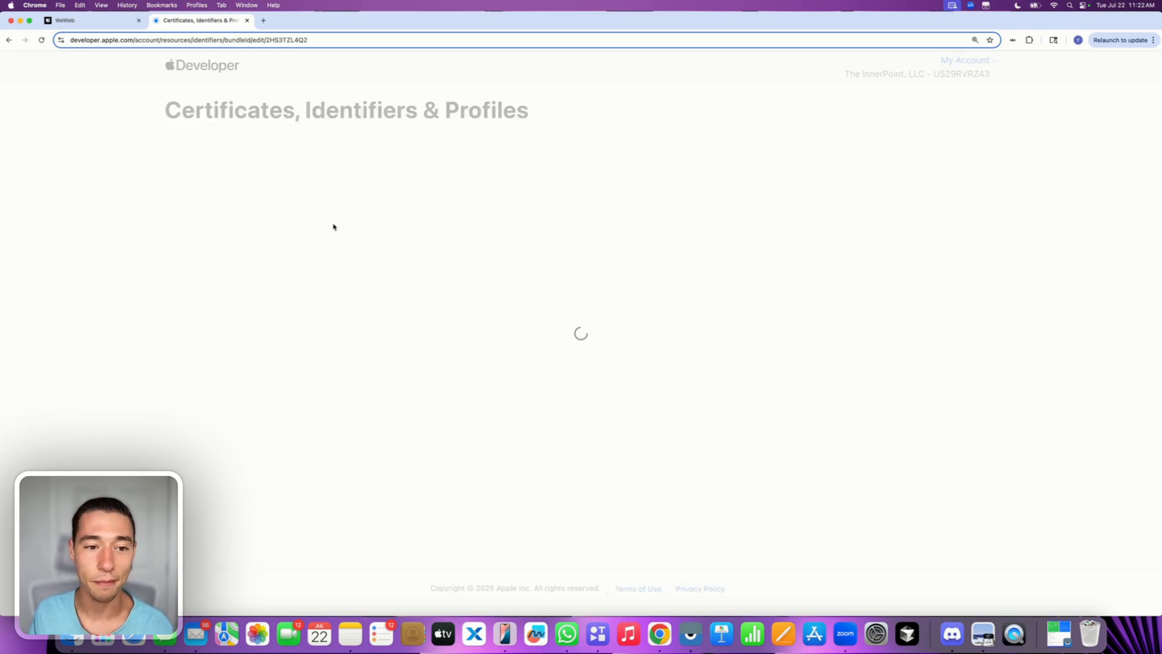
- Assign the app group "AppGroup for AppClip for WeWeb" to the App Clip bundle's App Groups capability
scroll(337, 372, down, 3)
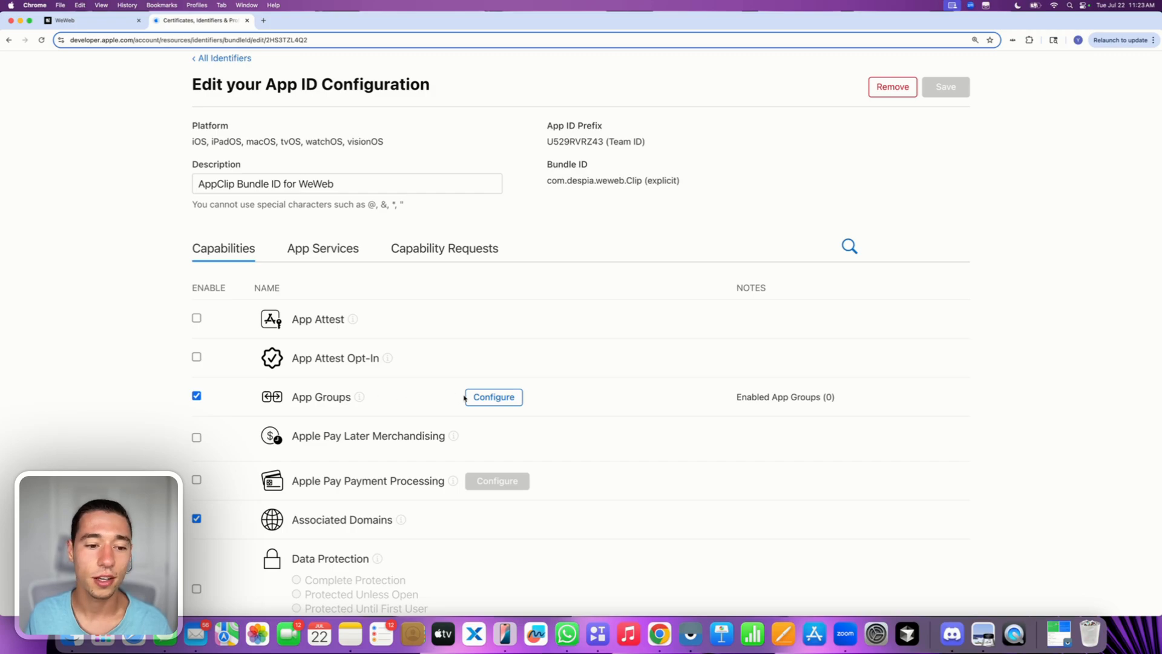
click(490, 399)
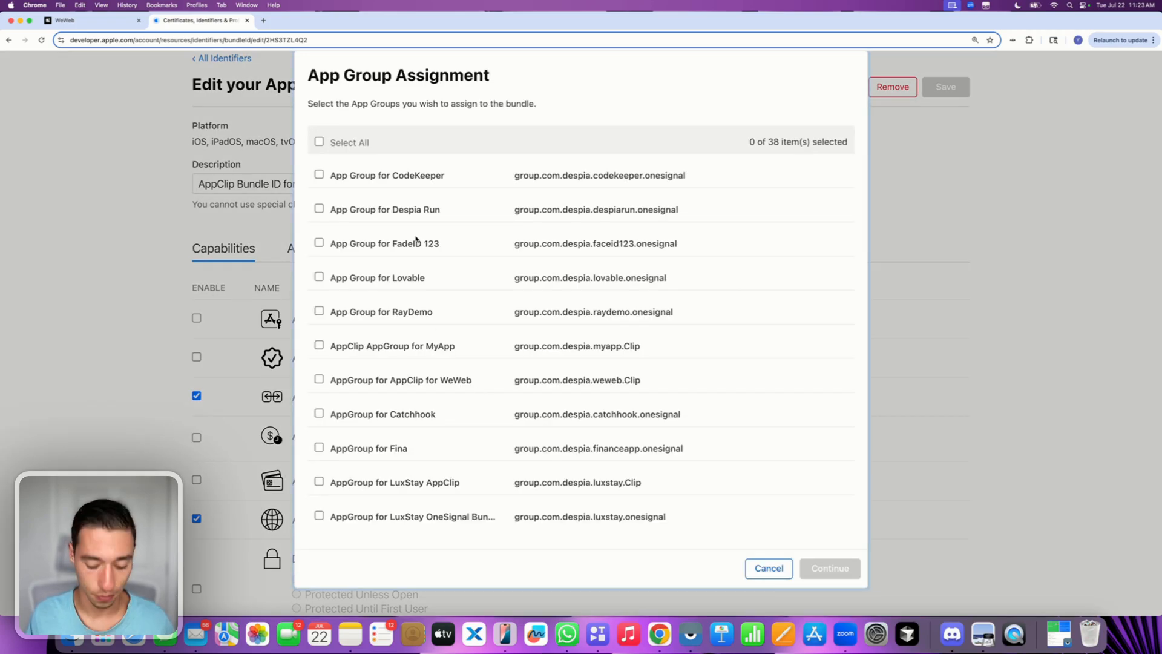
key(super+f)
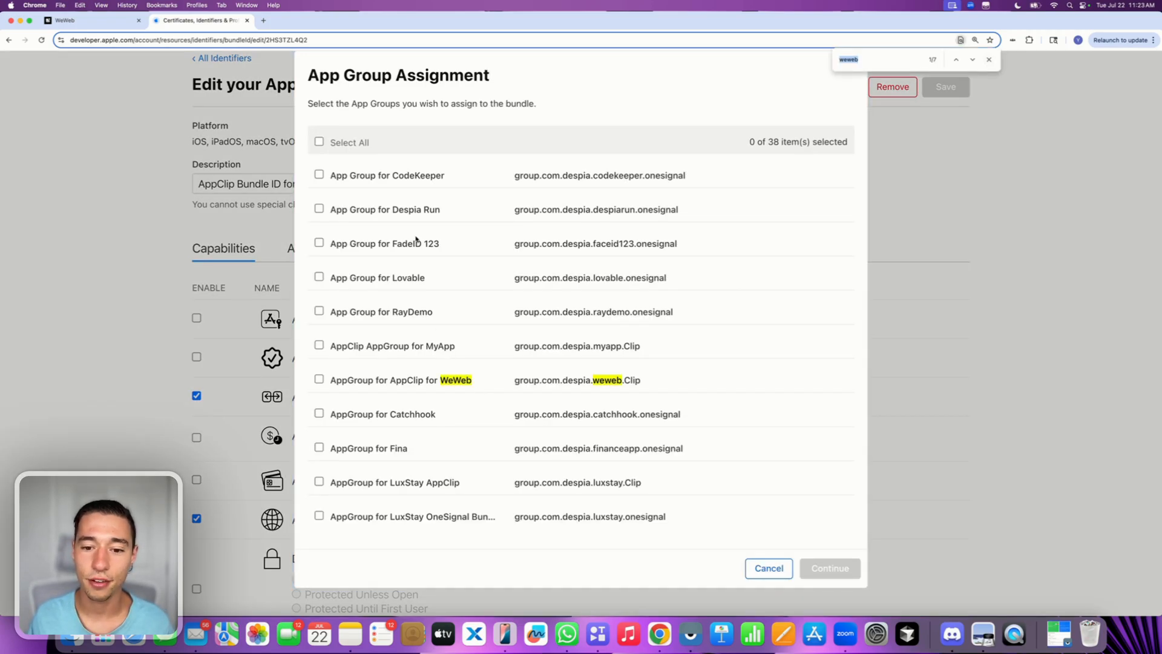
click(319, 380)
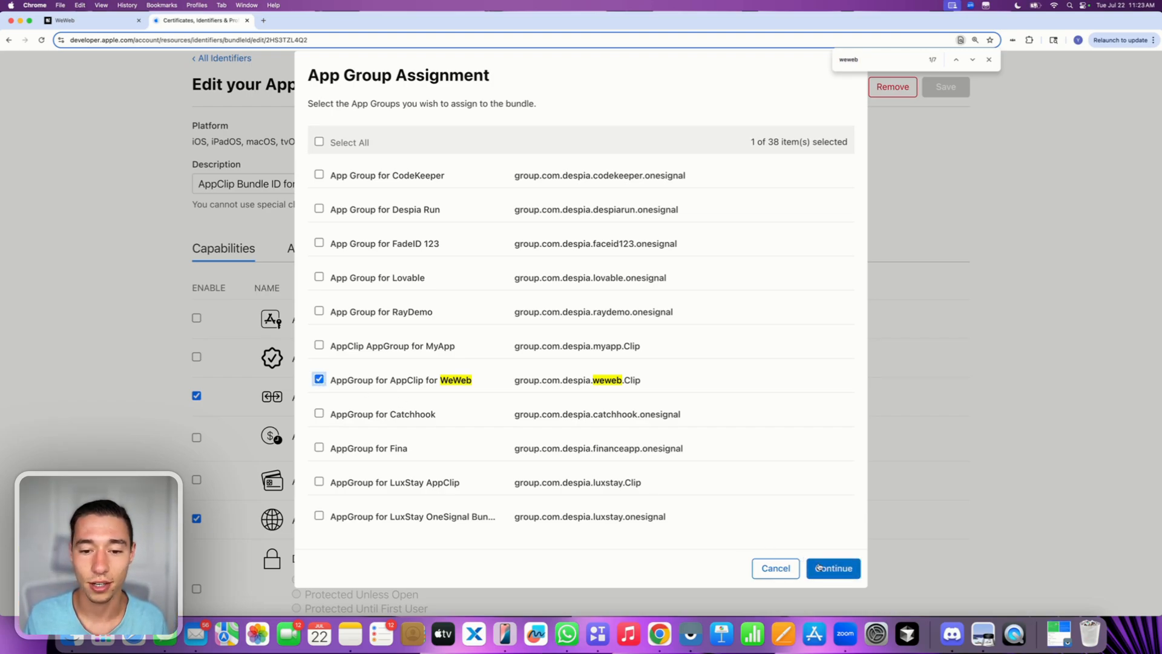
click(820, 567)
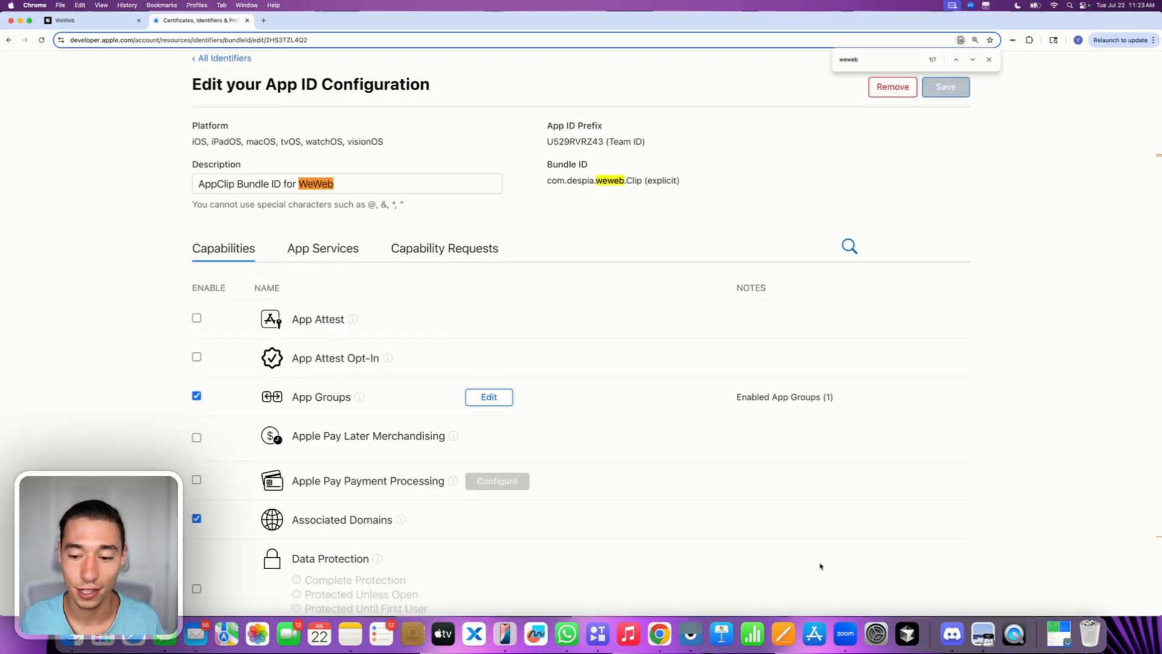
click(989, 60)
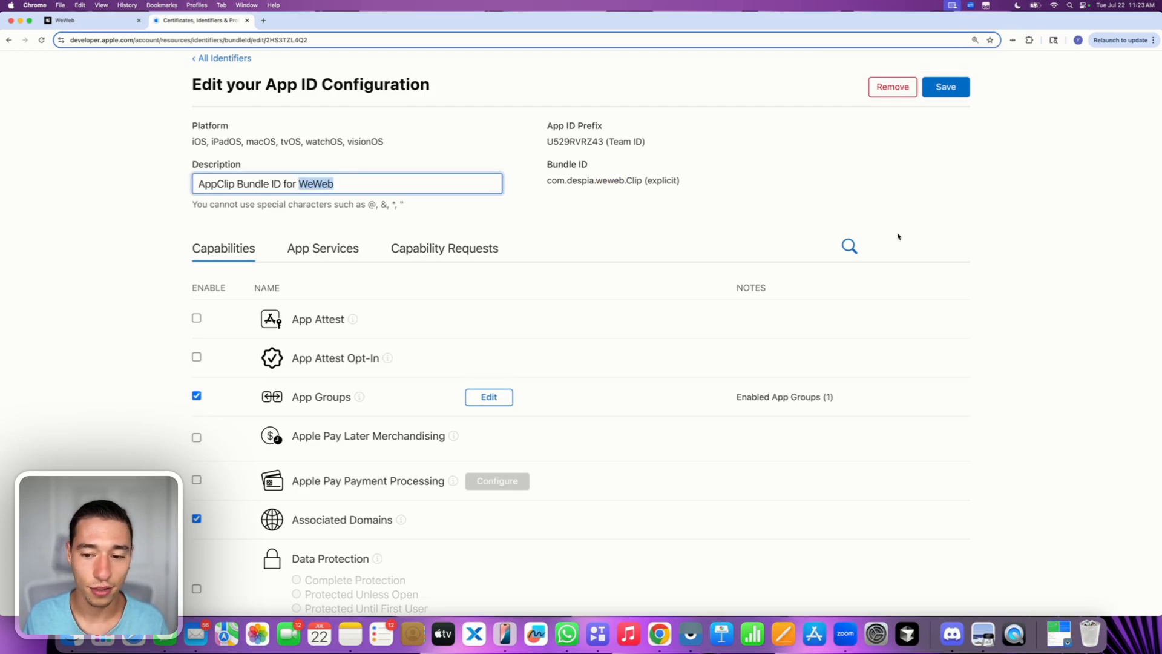
- Save and confirm the AppClip Bundle ID for WeWeb configuration, and open the WeWeb identifier through a search for "weweb"
click(942, 94)
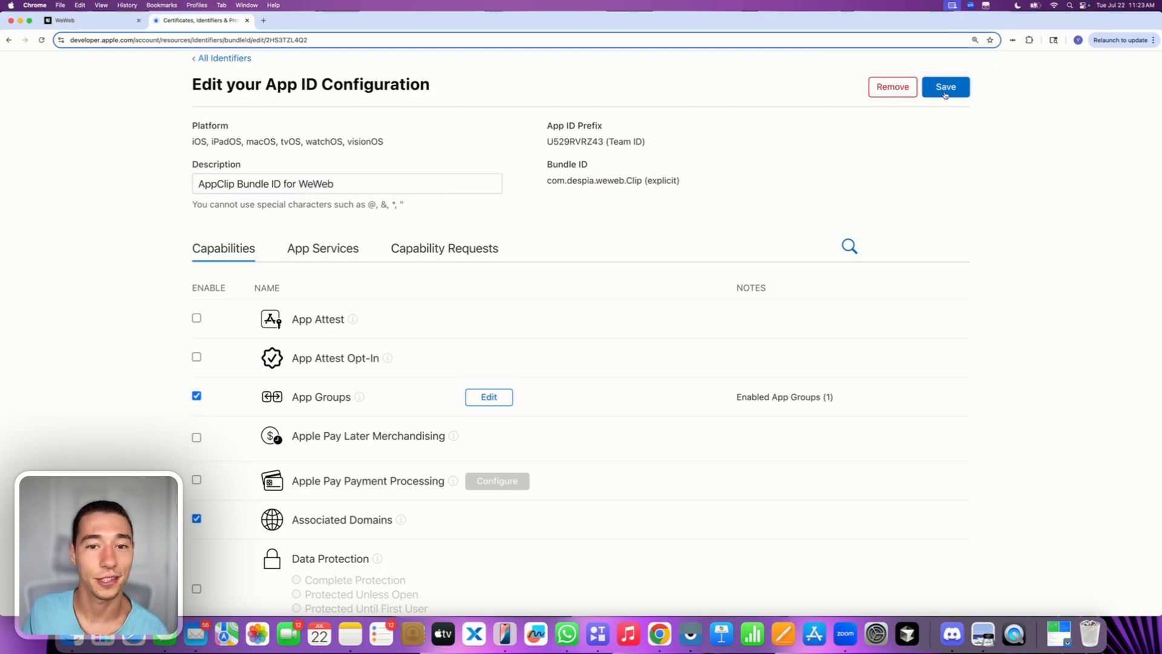
click(710, 246)
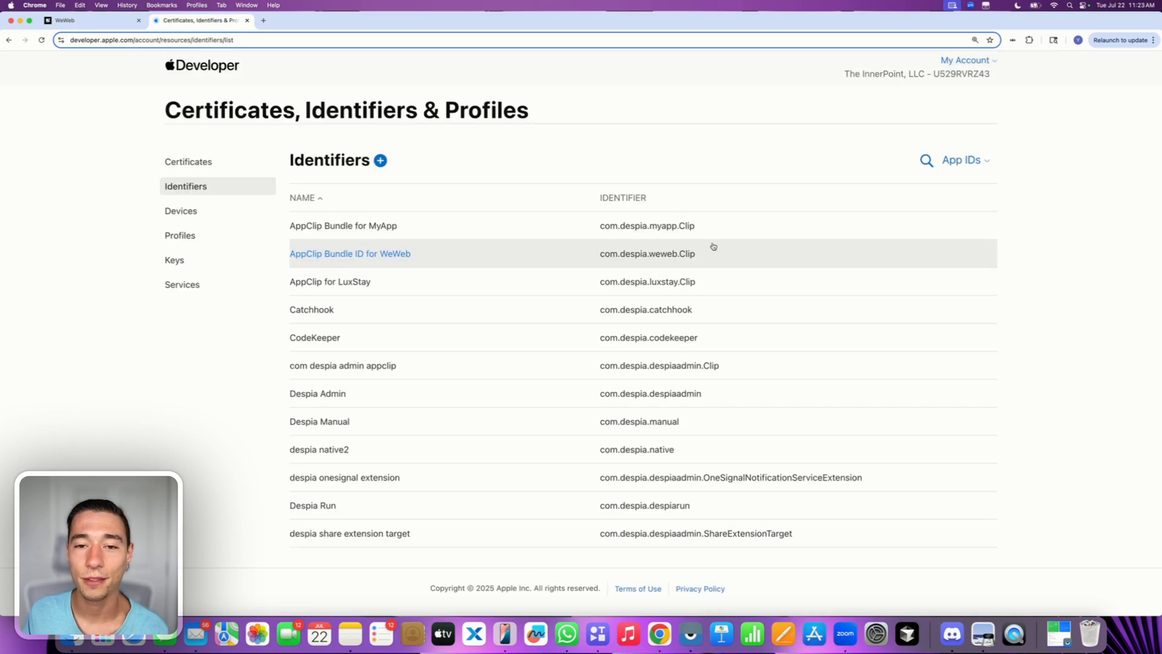
click(926, 161)
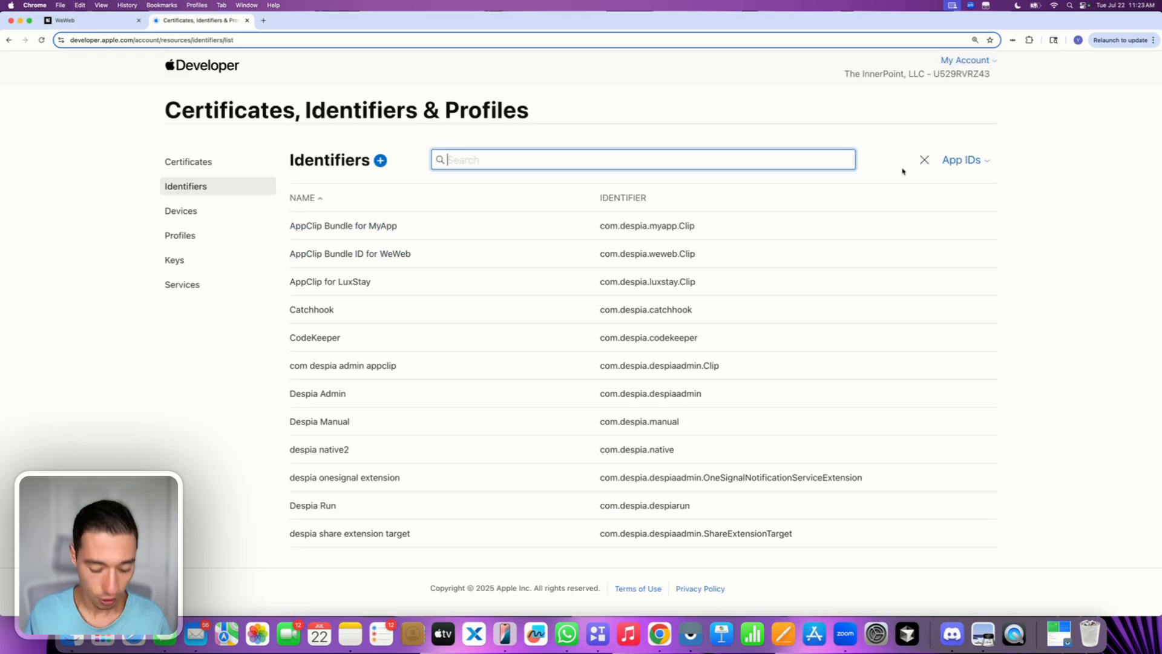
text(weweb)
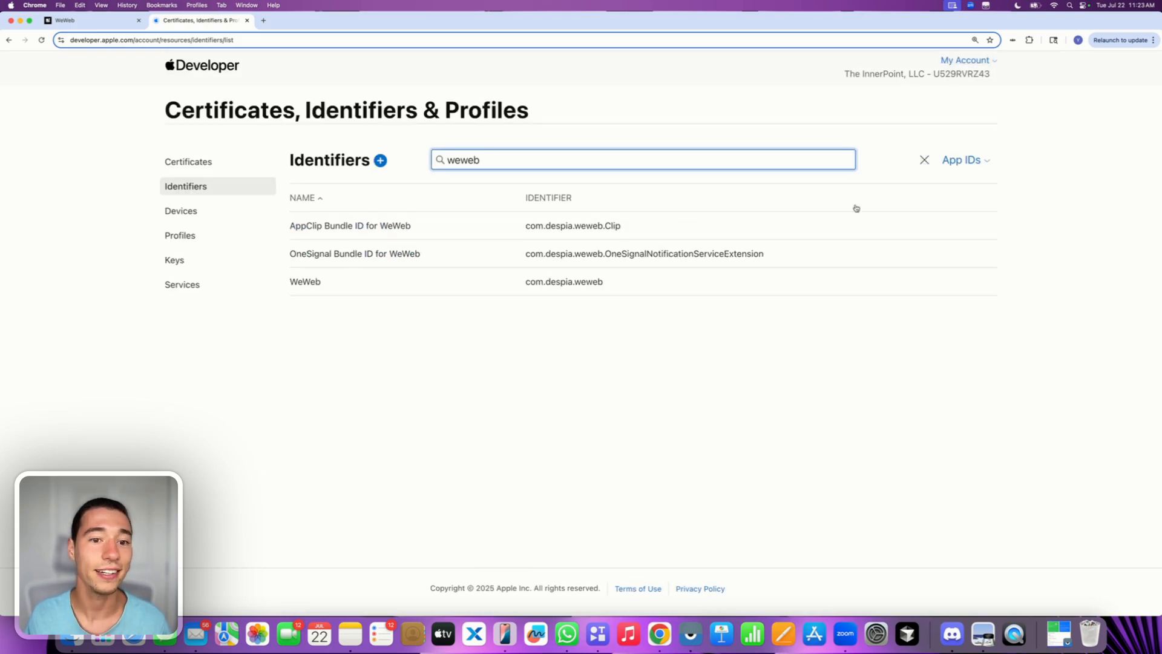
click(306, 282)
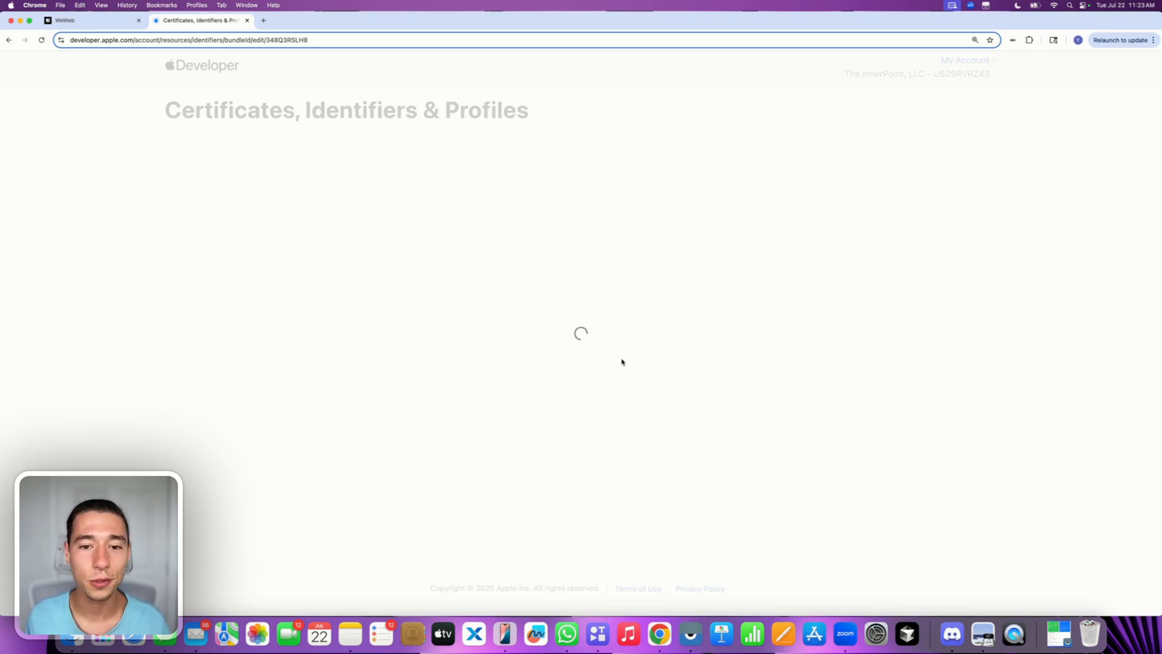
- Assign the app group "AppGroup for AppClip for WeWeb" to the WeWeb App ID, and save and confirm the configuration
scroll(605, 394, down, 5)
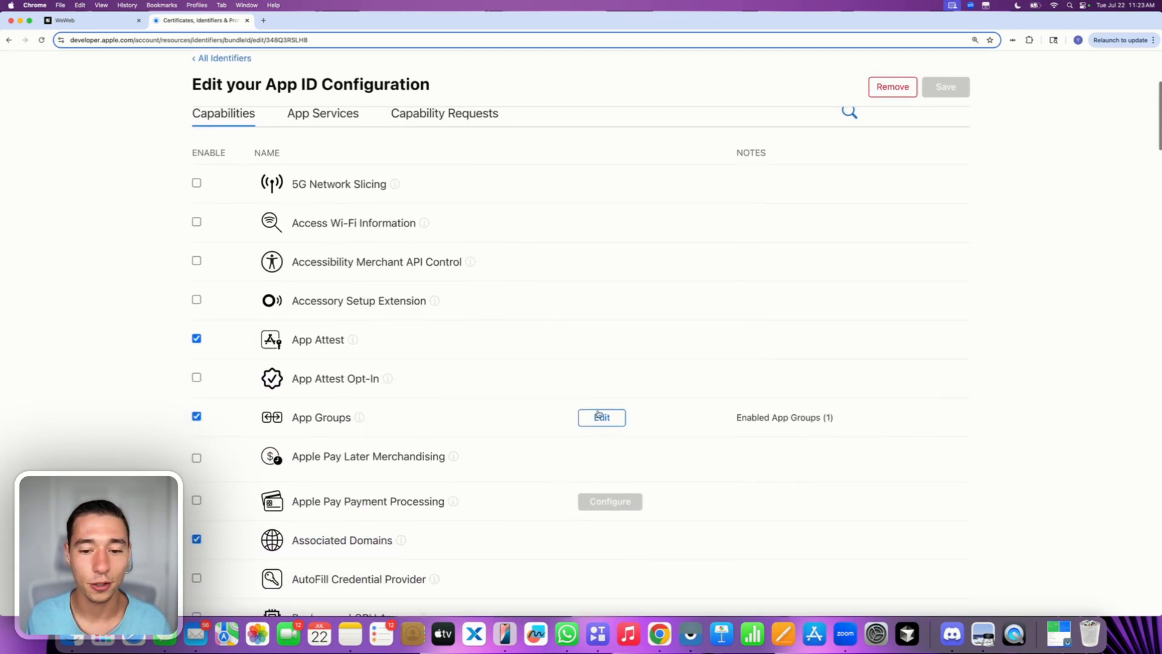
click(599, 417)
key(super+f)
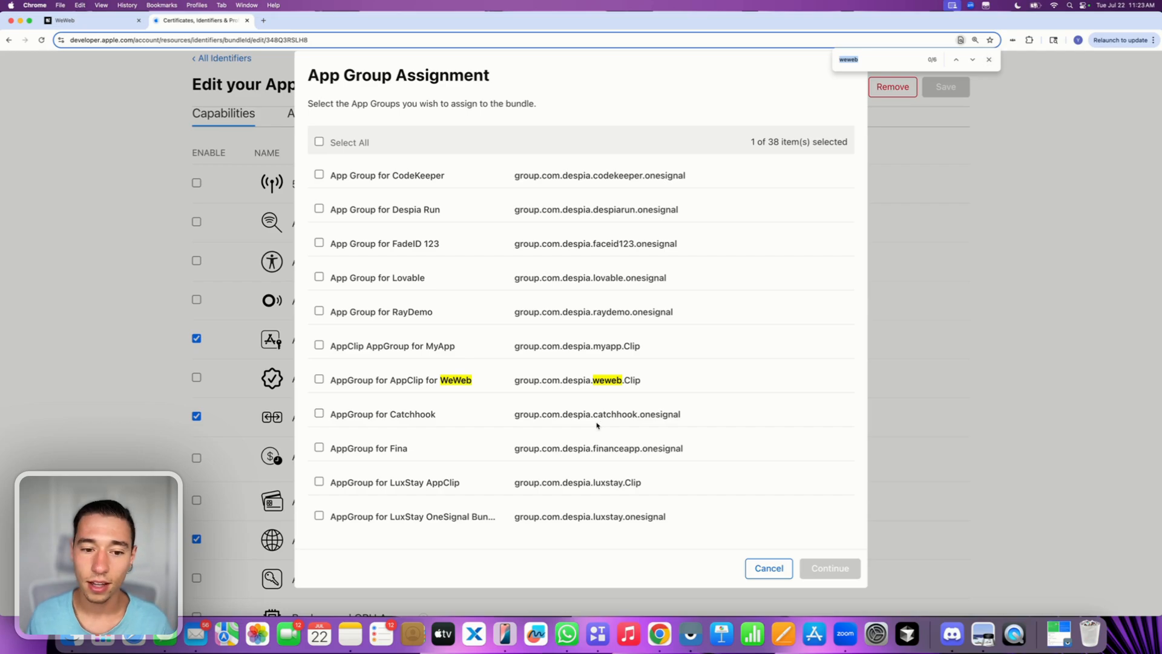
click(319, 379)
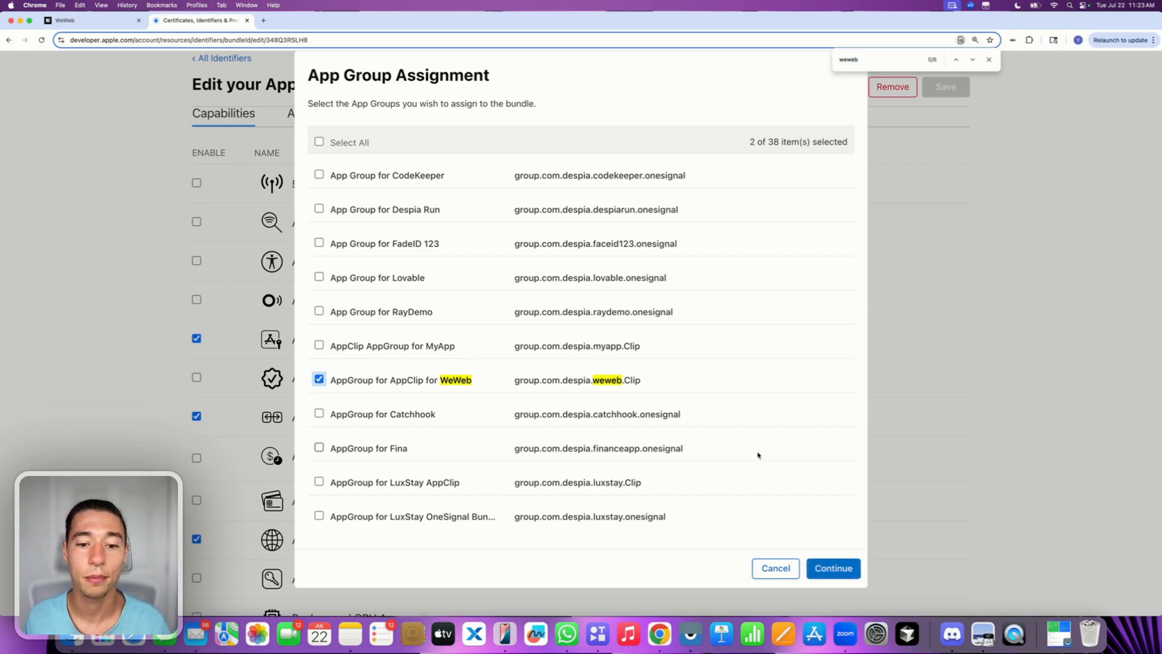
click(826, 570)
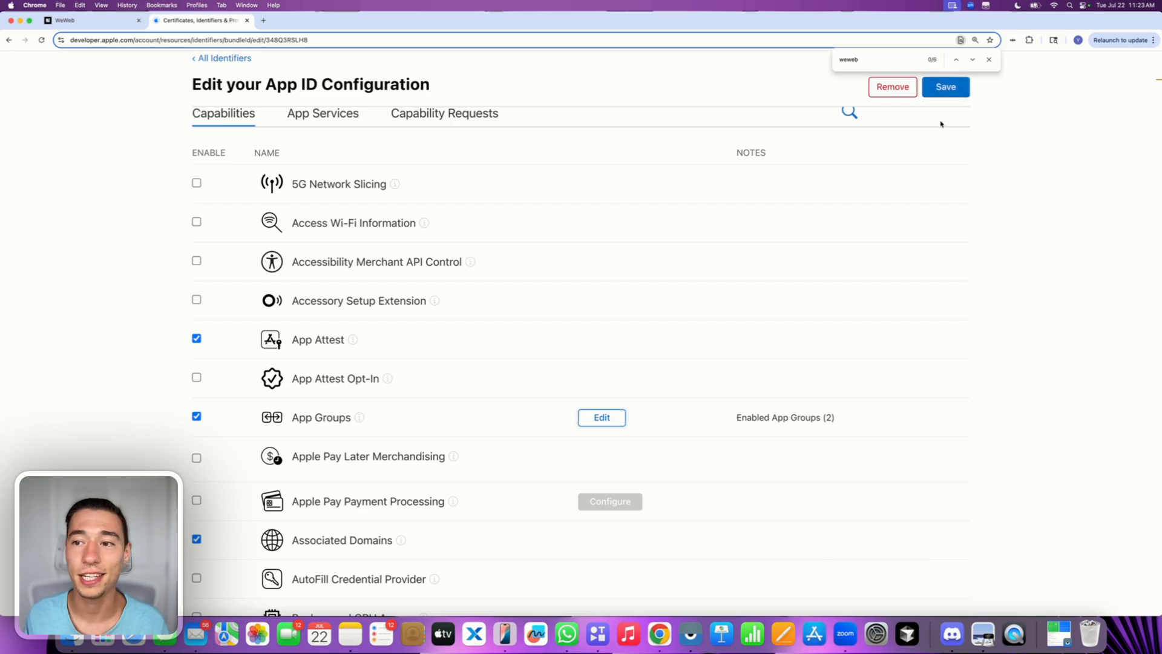
click(955, 88)
click(710, 247)
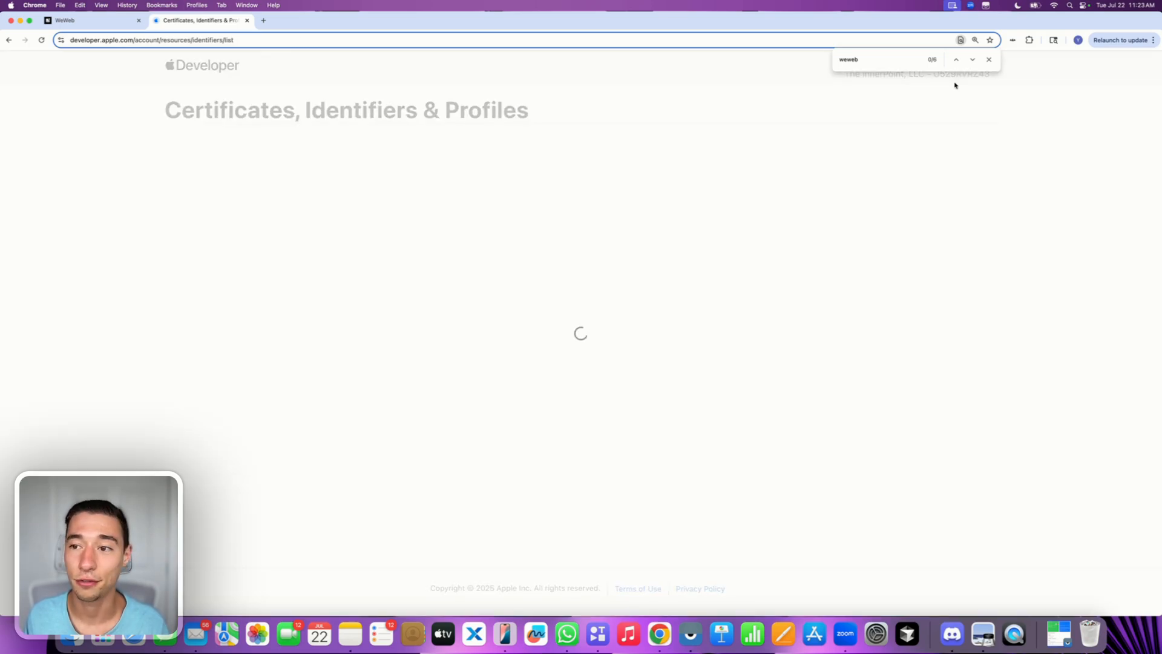
- Close the page search and filter the identifiers list by "weweb"
click(989, 60)
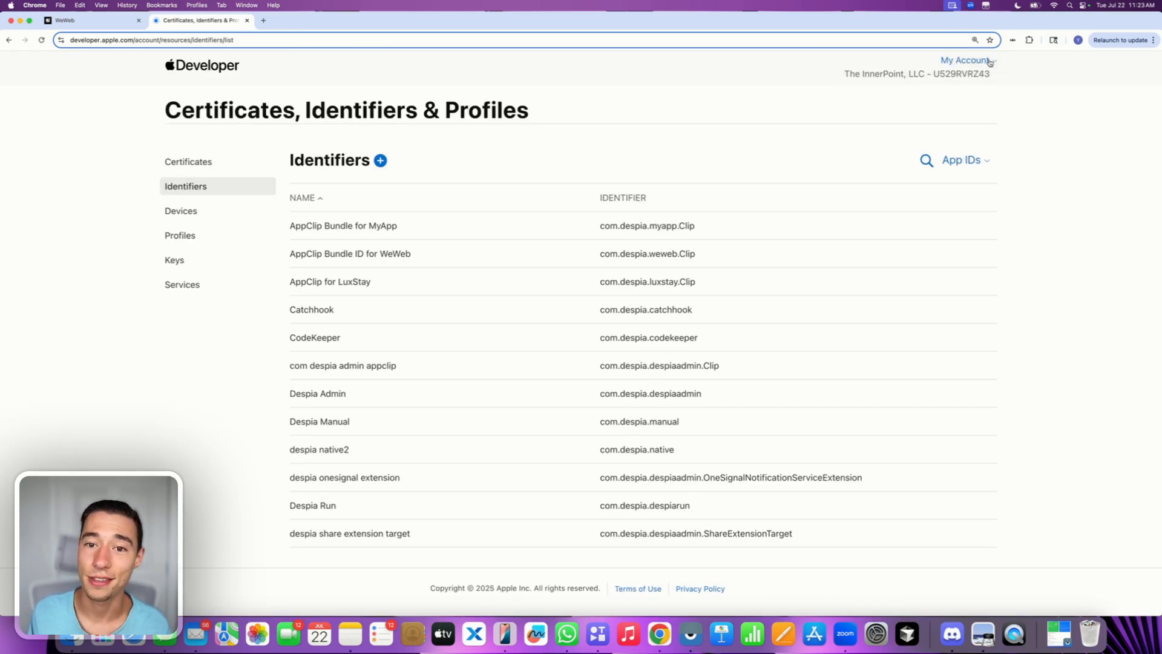
click(927, 161)
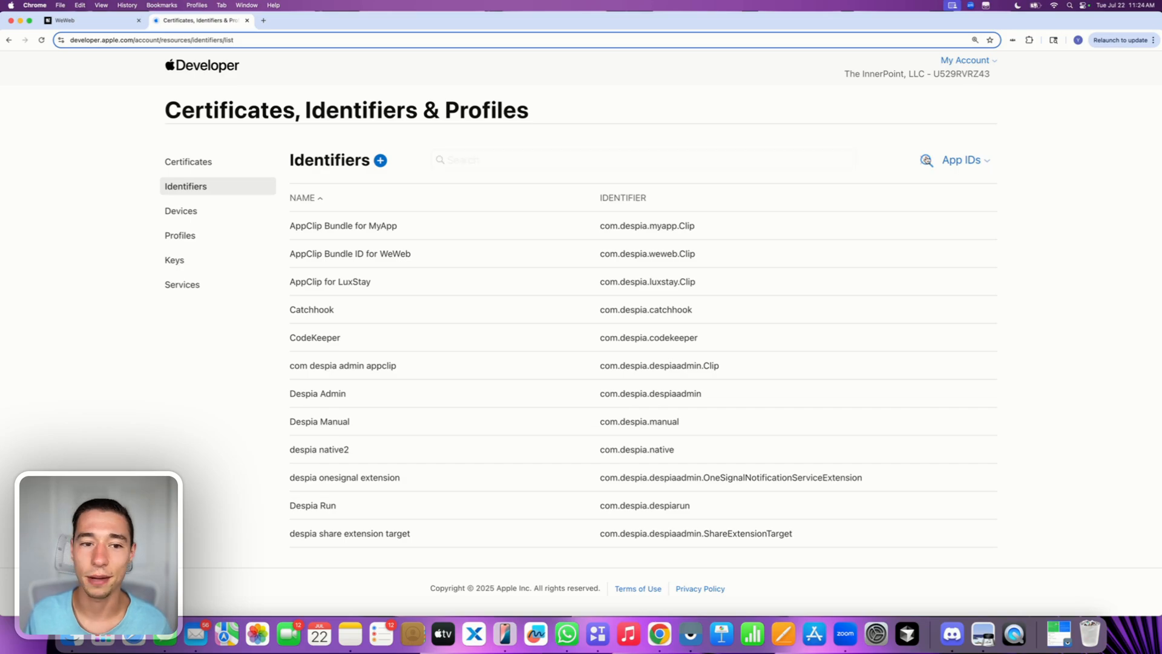
text(weweb)
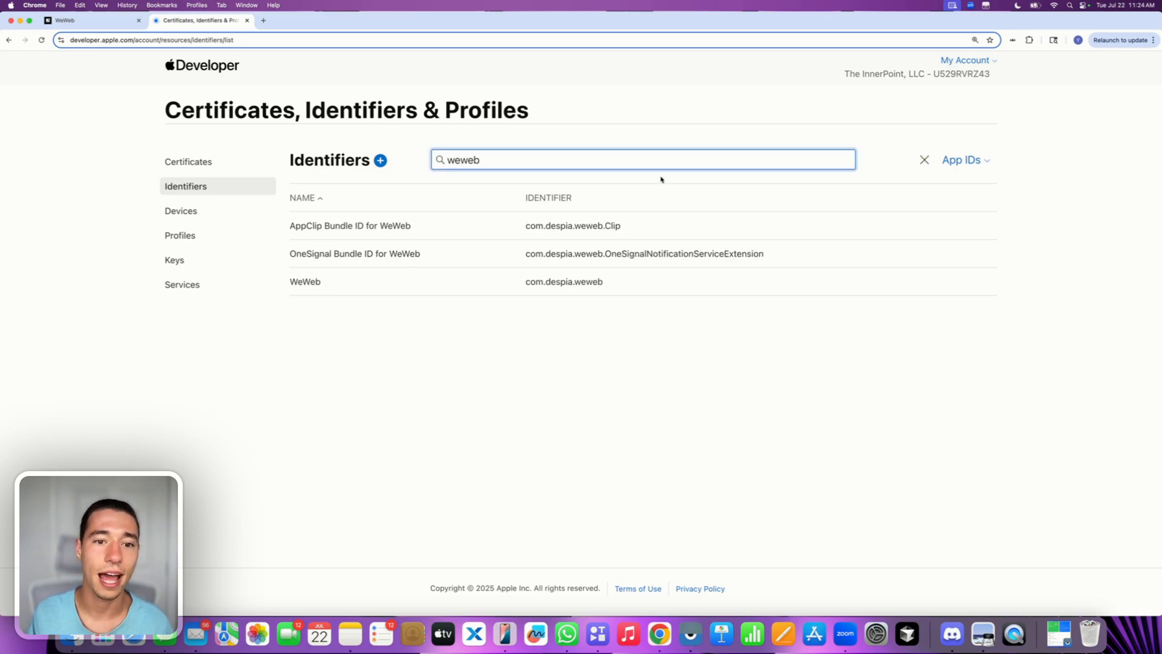
- Switch to the WeWeb project in Despia and copy the Share Bundle ID of the Share Target
click(89, 24)
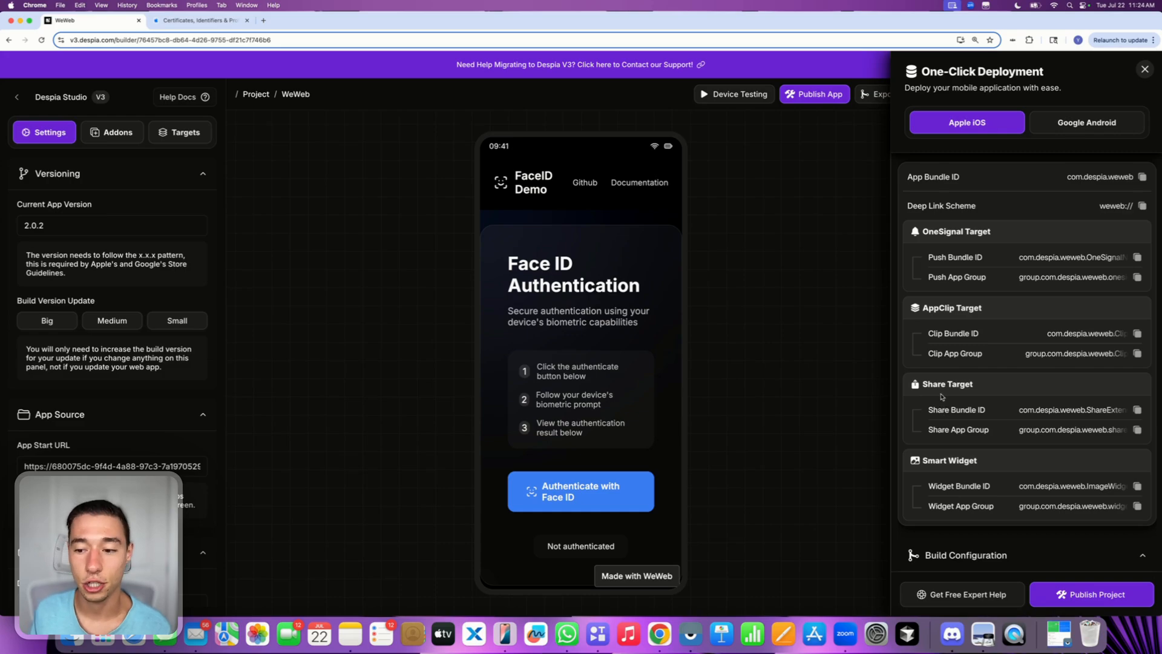
drag(921, 384, 975, 385)
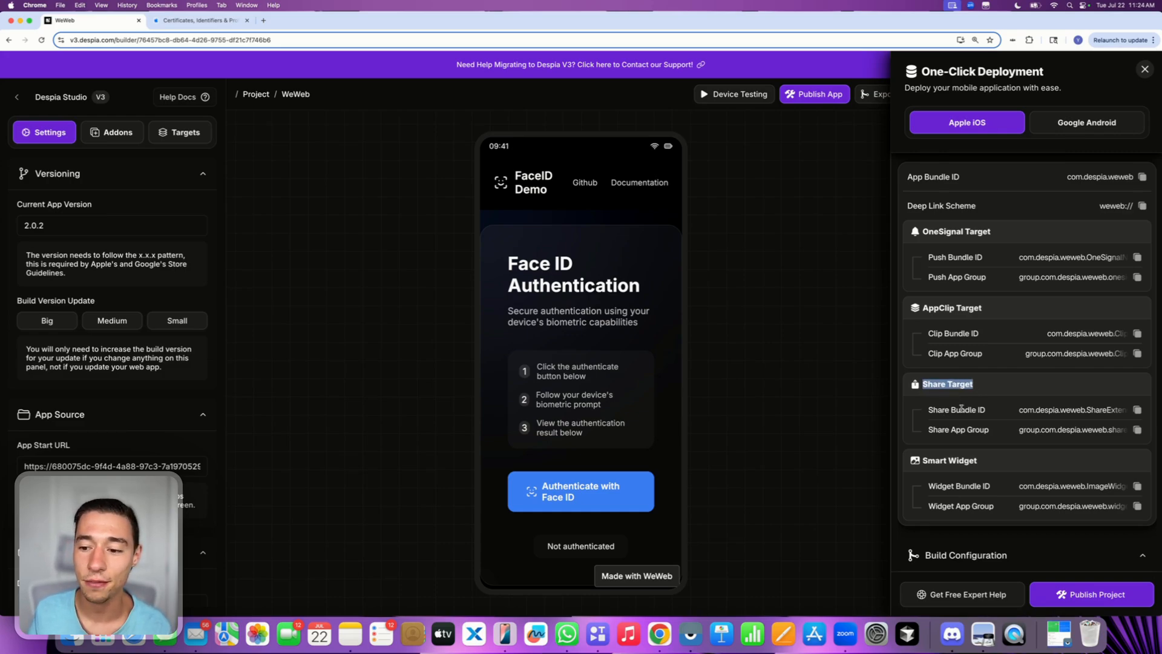
click(961, 410)
drag(925, 411, 1006, 413)
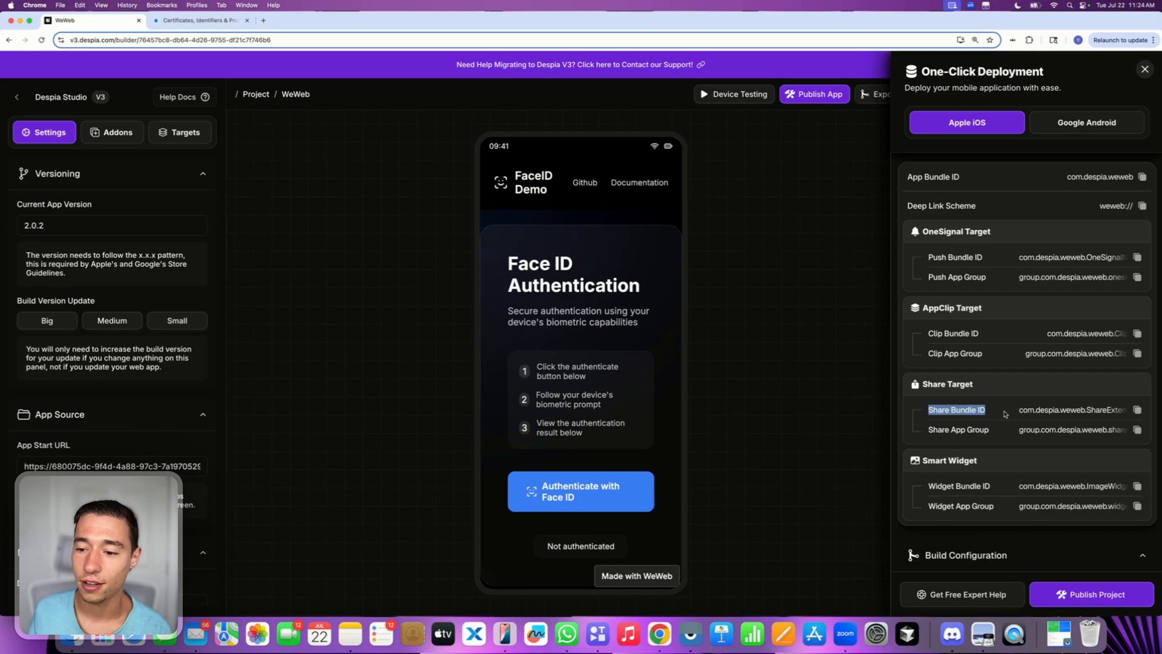
click(1138, 410)
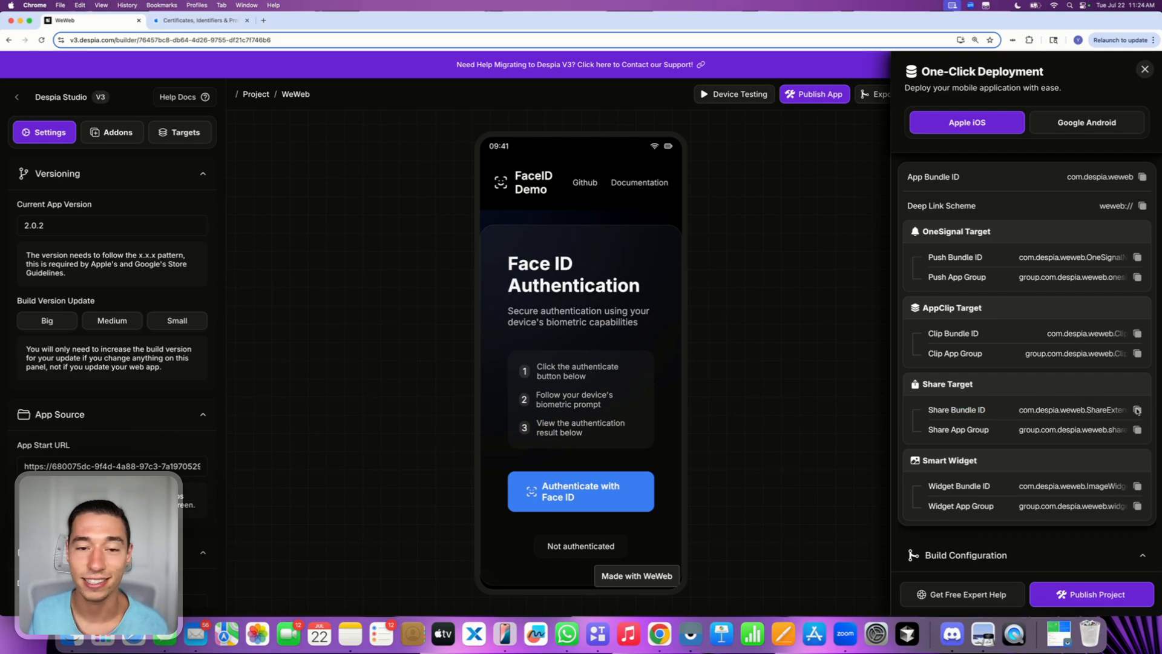
- Return to the Apple Developer identifiers and start registering a new App ID of type App
click(195, 20)
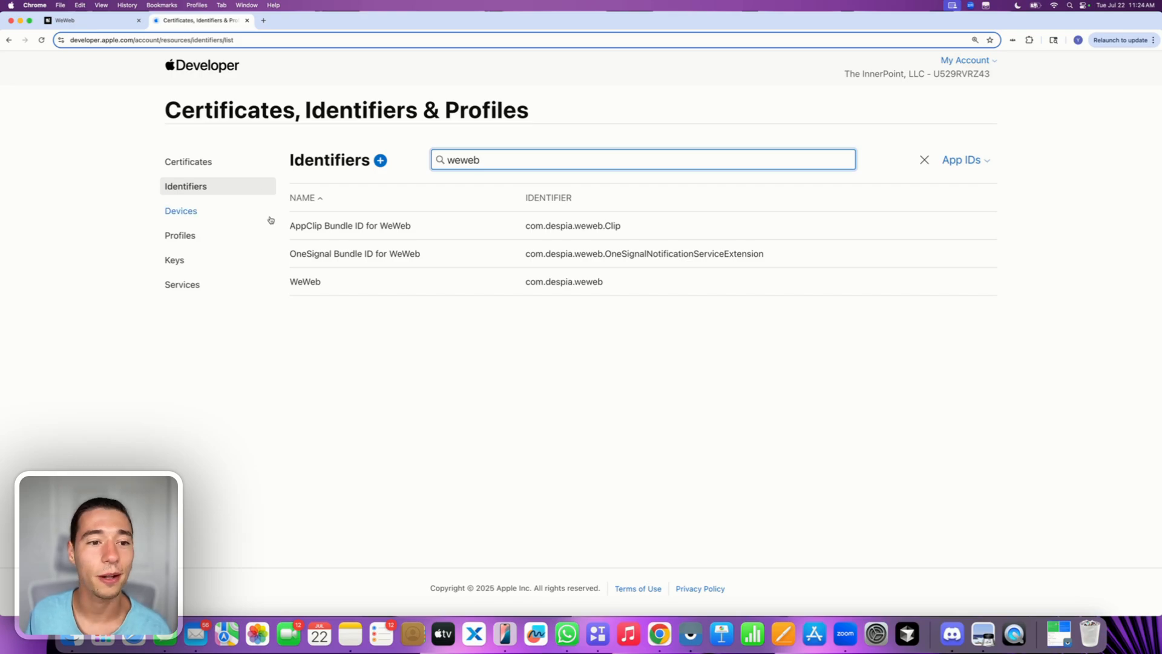
click(380, 161)
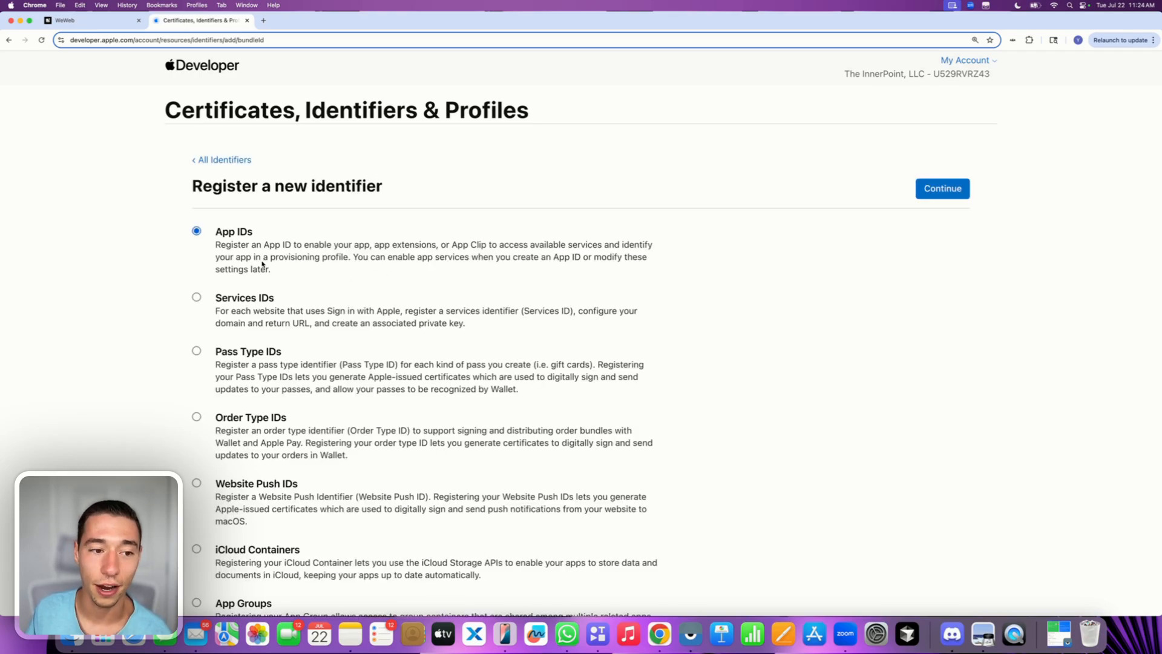
click(943, 189)
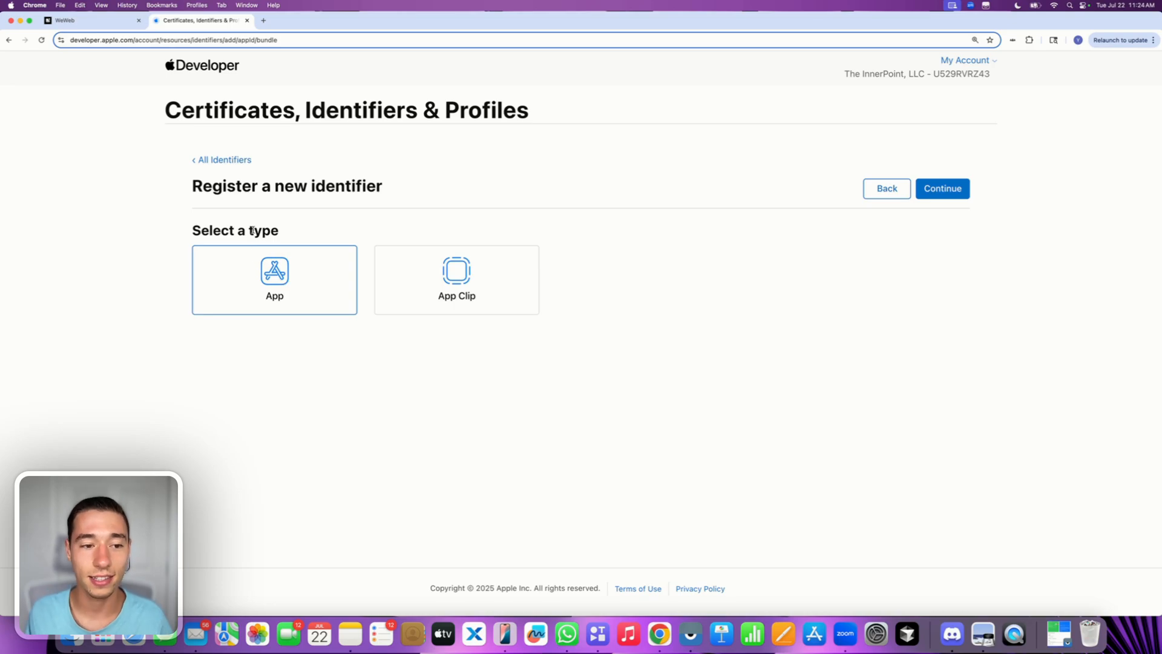
drag(200, 231, 322, 228)
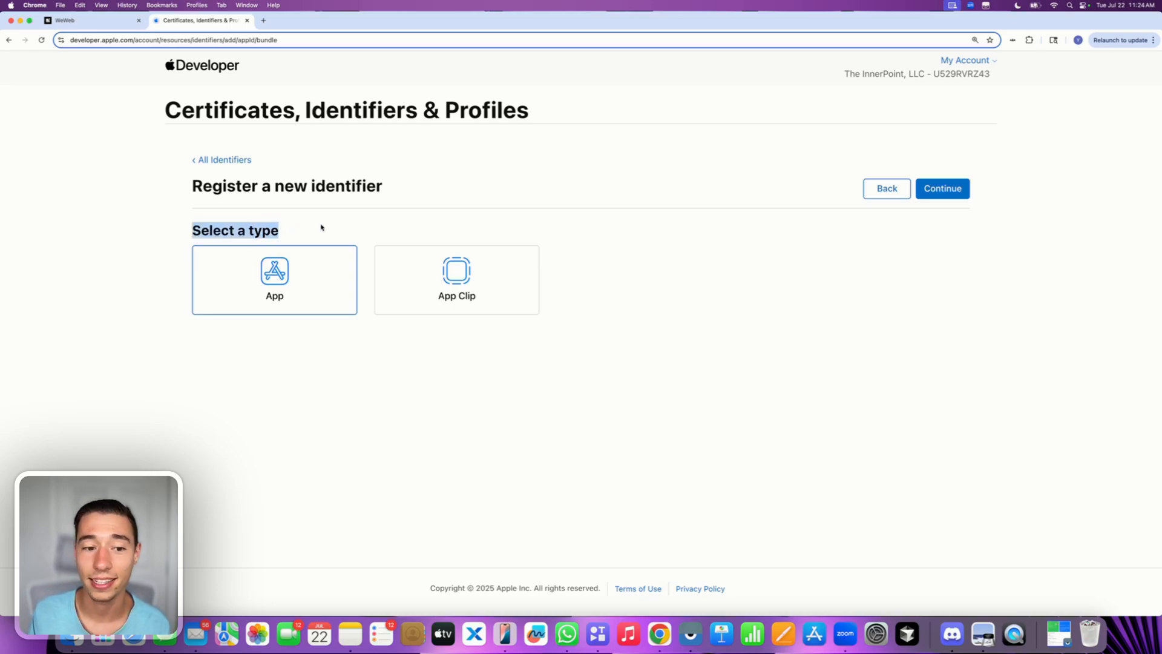
click(251, 288)
click(929, 196)
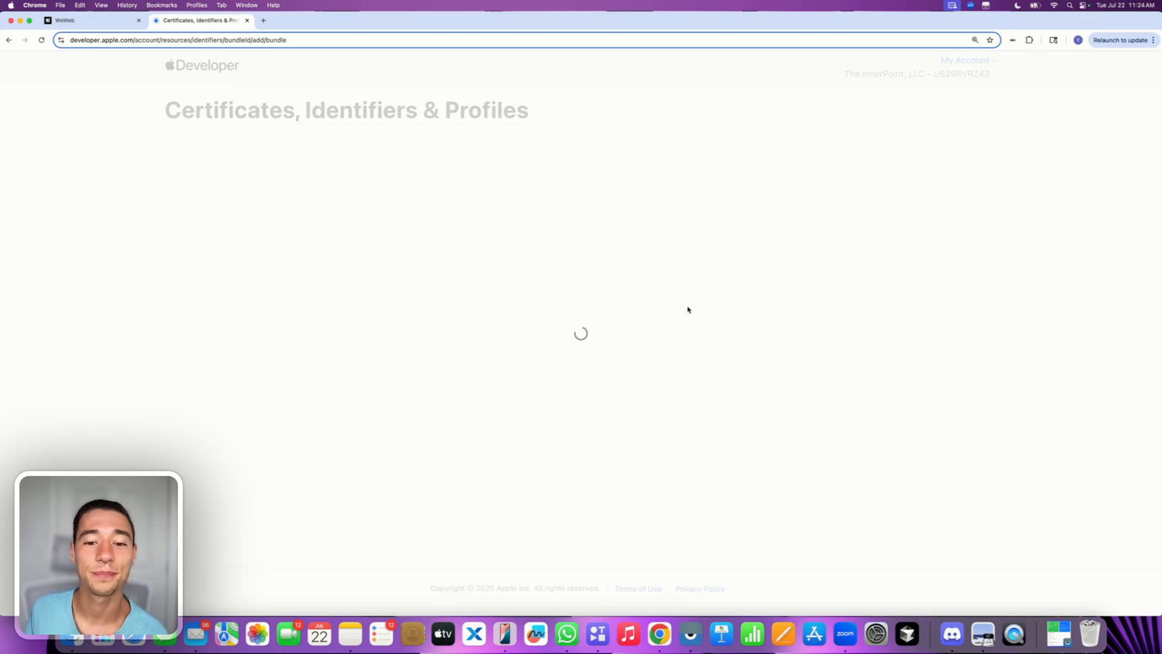
- Enter "Share Target Bundle ID for WeWeb" as the new App ID's description
click(271, 296)
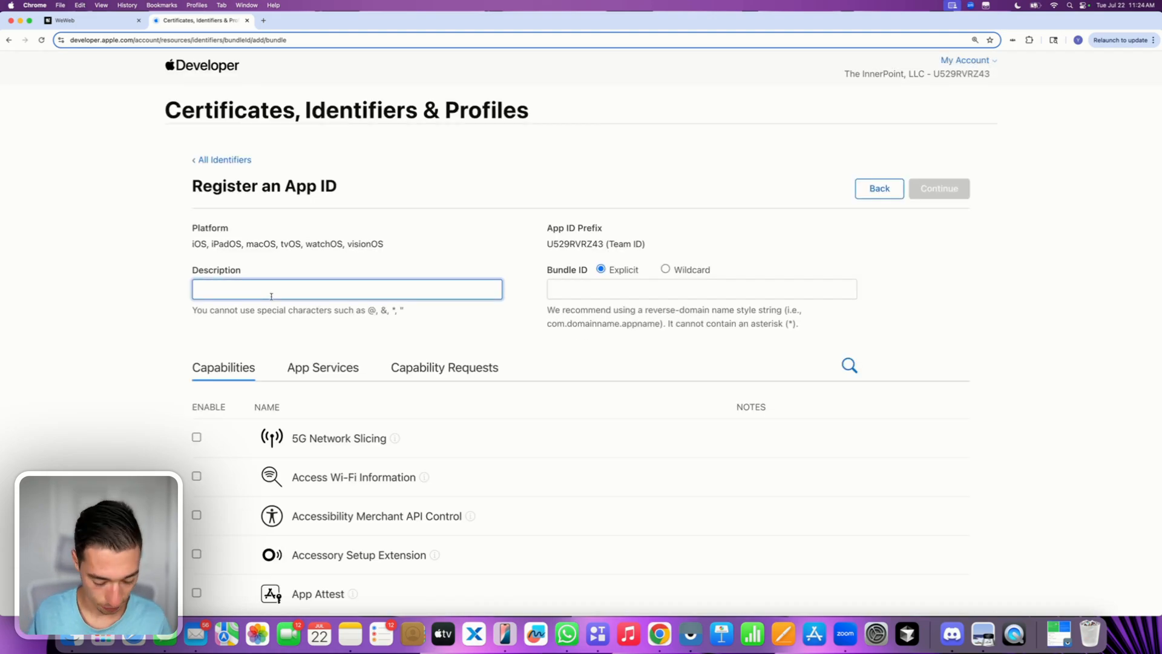
text(Shgar)
key(BackSpace)
key(BackSpace)
key(BackSpace)
text(a)
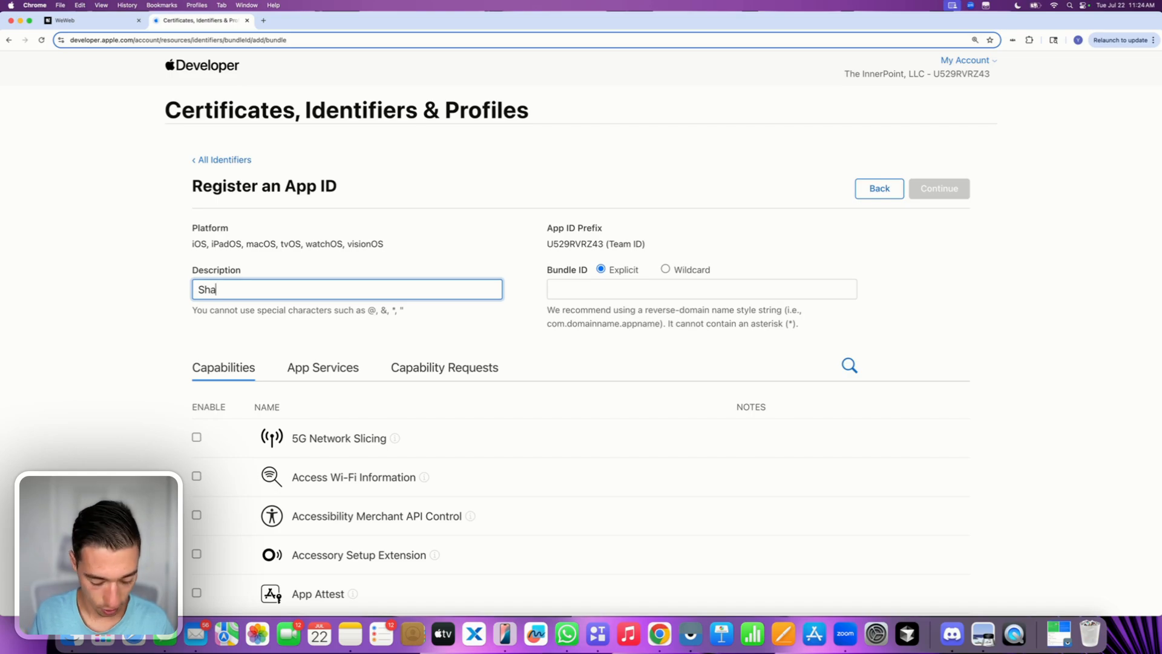
text(re Traget)
key(BackSpace)
key(BackSpace)
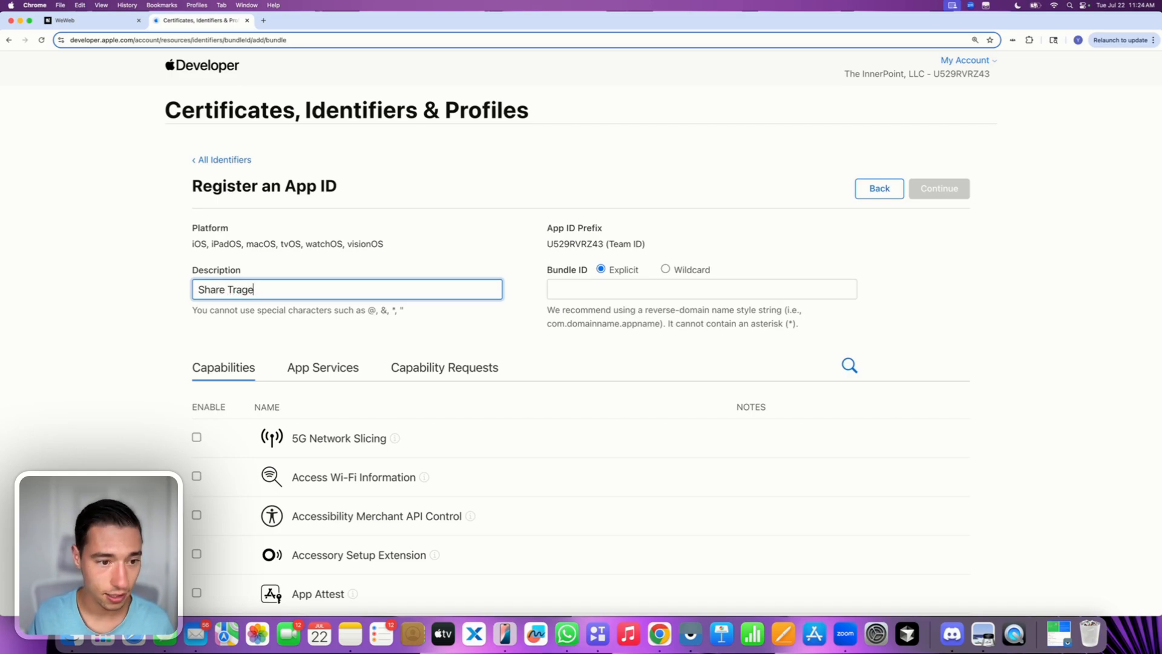
key(BackSpace)
key(BackSpace)
key(BackSpace)
key(BackSpace)
text(arget B)
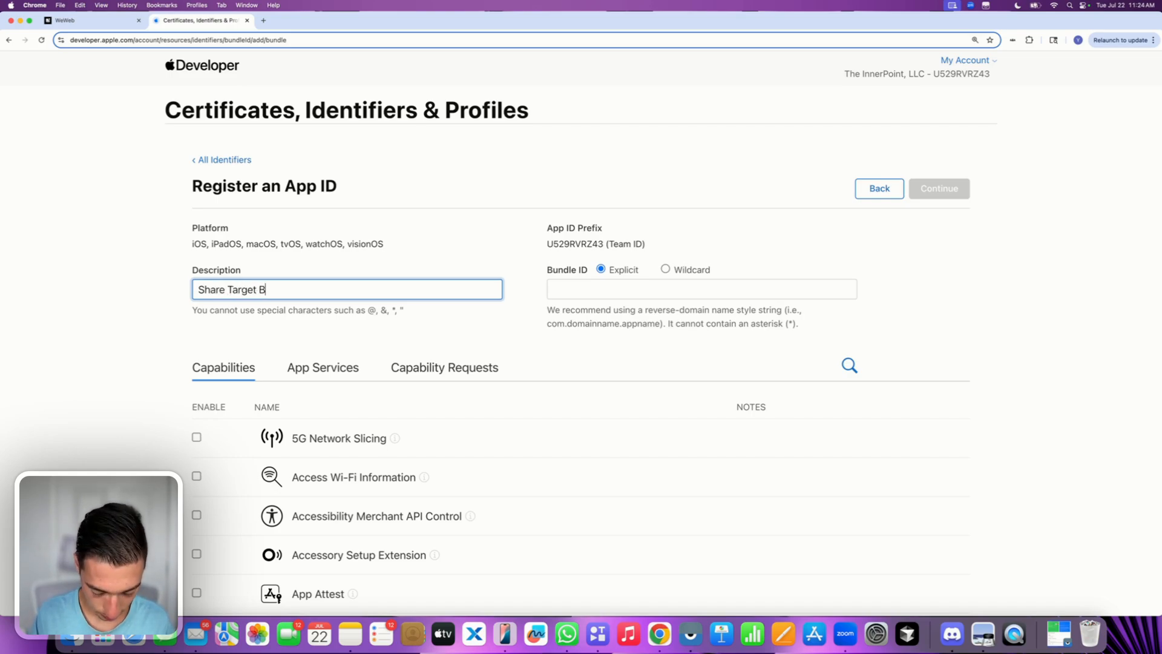
text(undle ID )
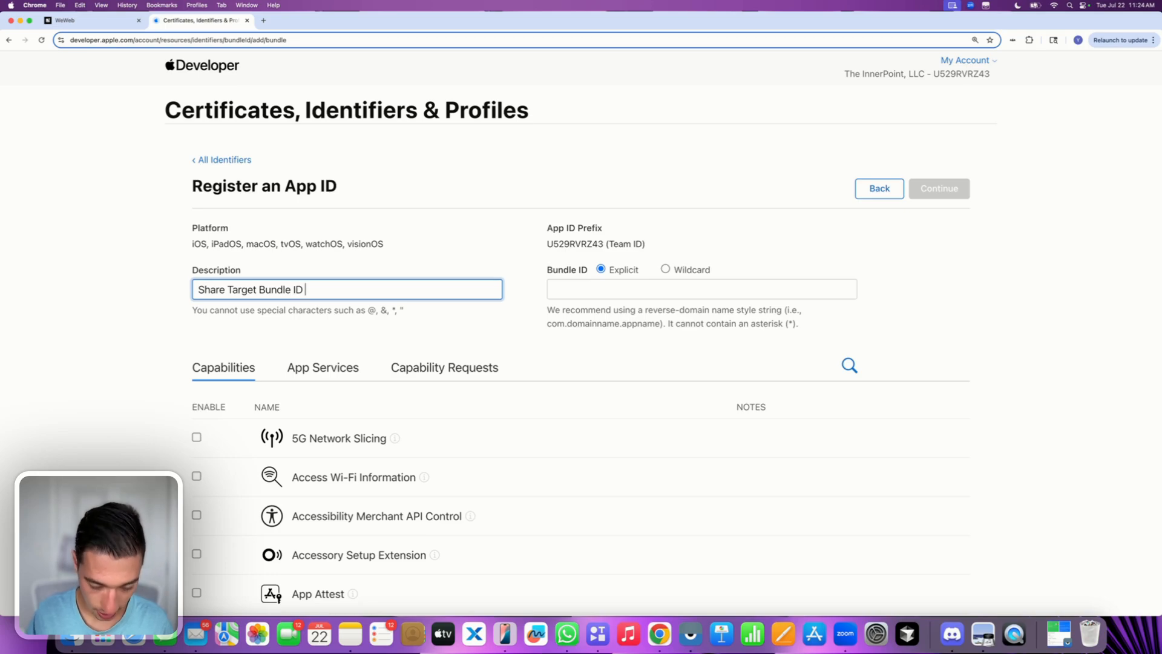
text(for WeWeb)
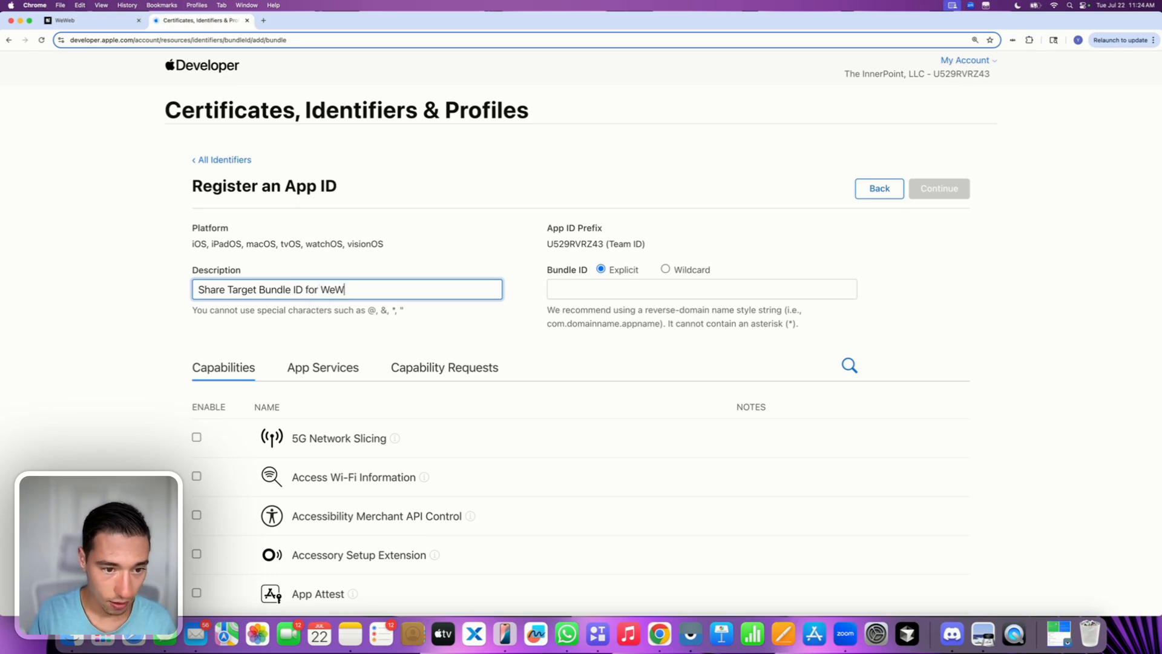
click(395, 317)
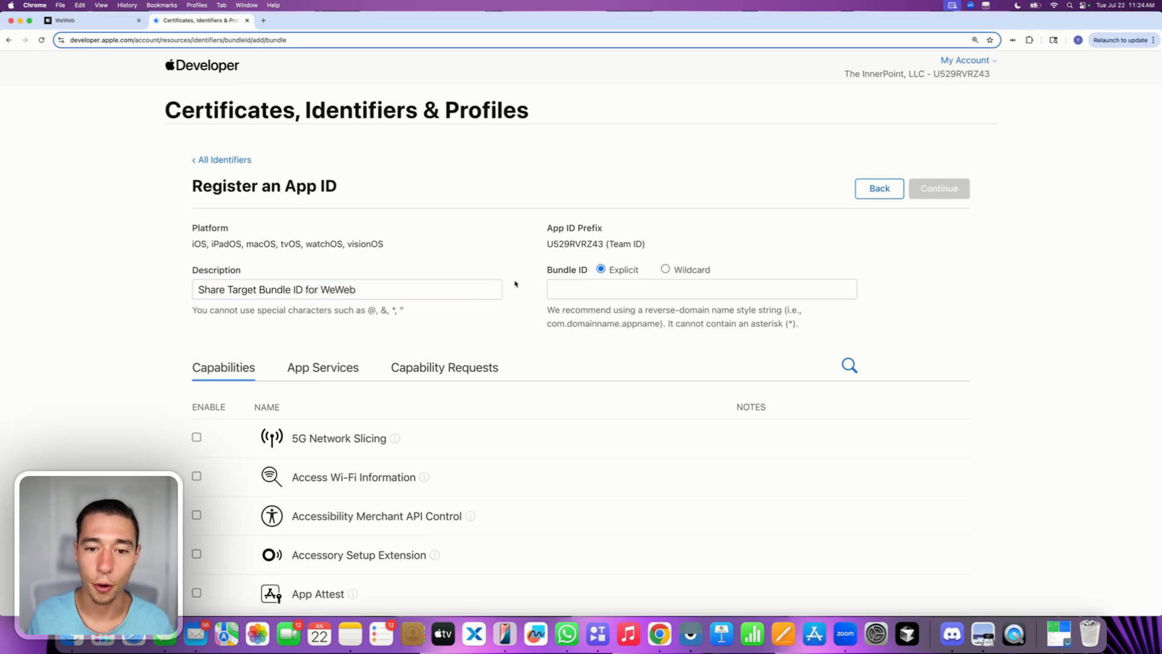
- Set the explicit bundle ID to the copied com.despia.weweb.ShareExtensionTarget
click(582, 285)
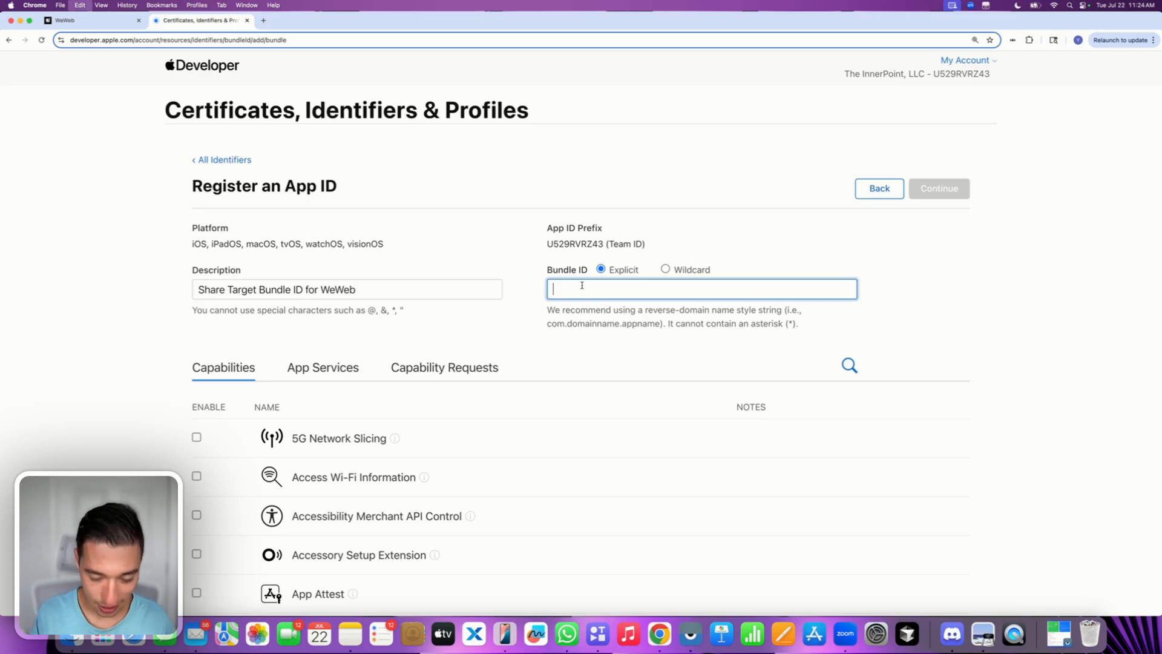
text(com.despia.weweb.ShareExtensionTarget)
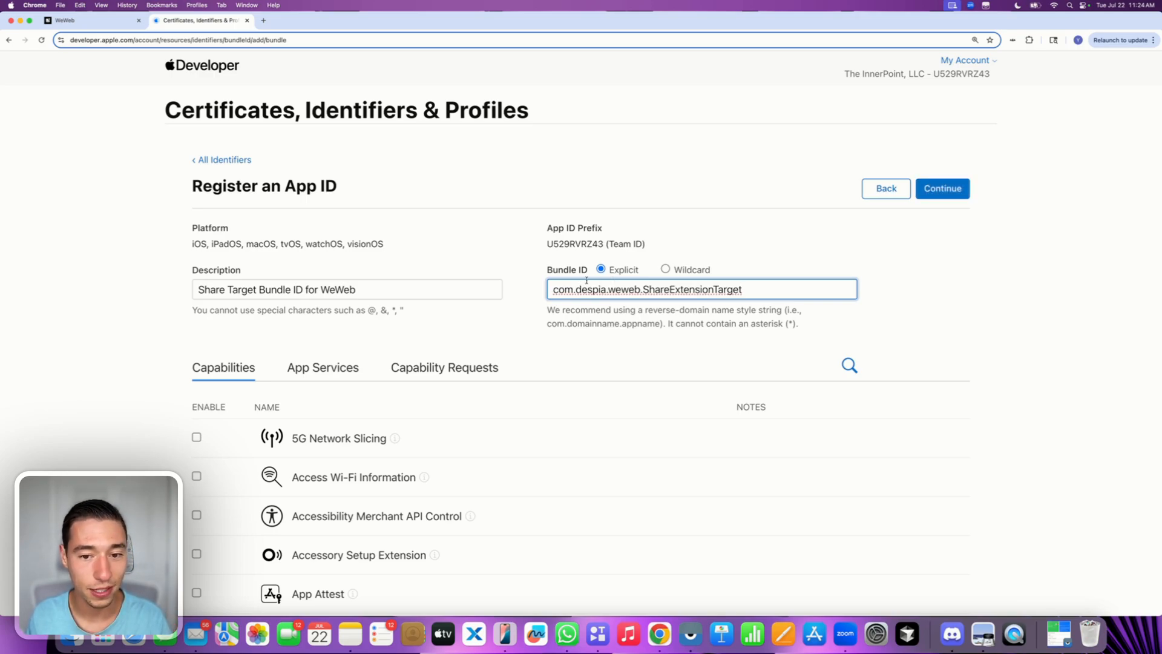
click(488, 329)
- Enable the App Groups capability for the share target App ID and register it
scroll(488, 329, down, 5)
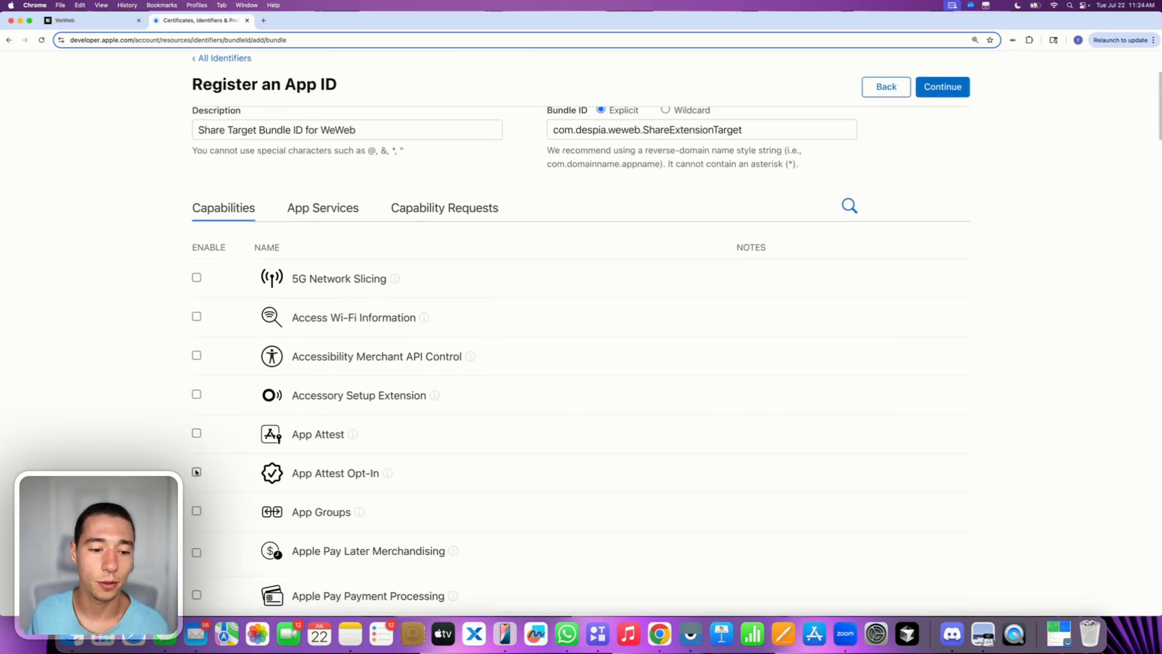
scroll(196, 472, down, 2)
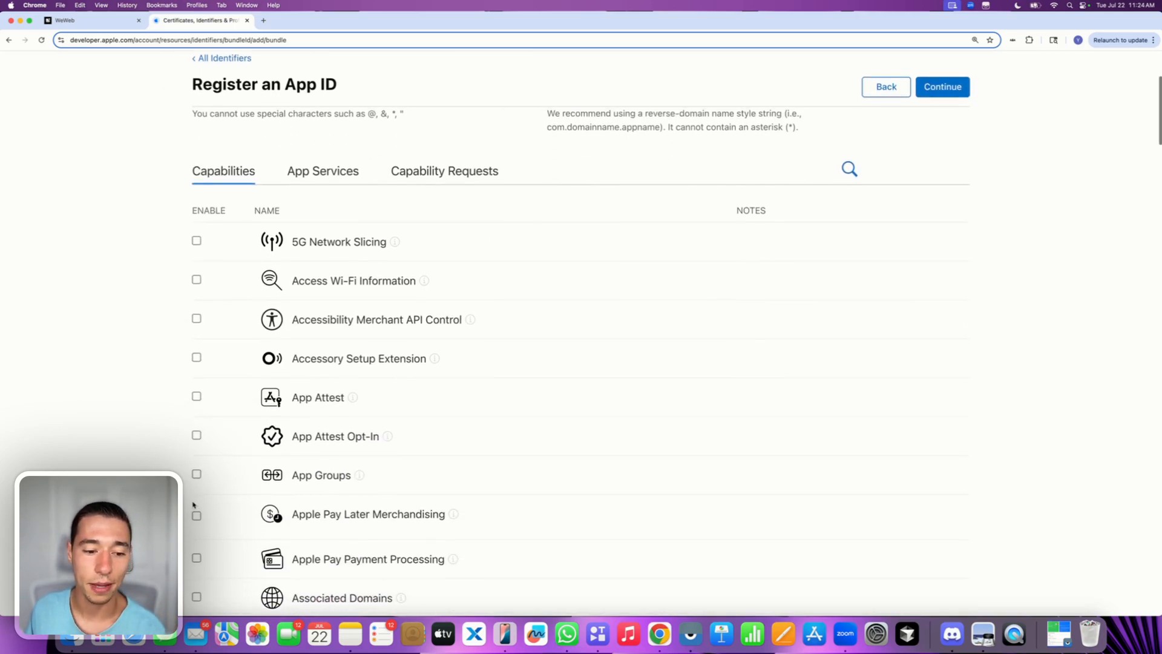
click(196, 469)
scroll(197, 470, up, 6)
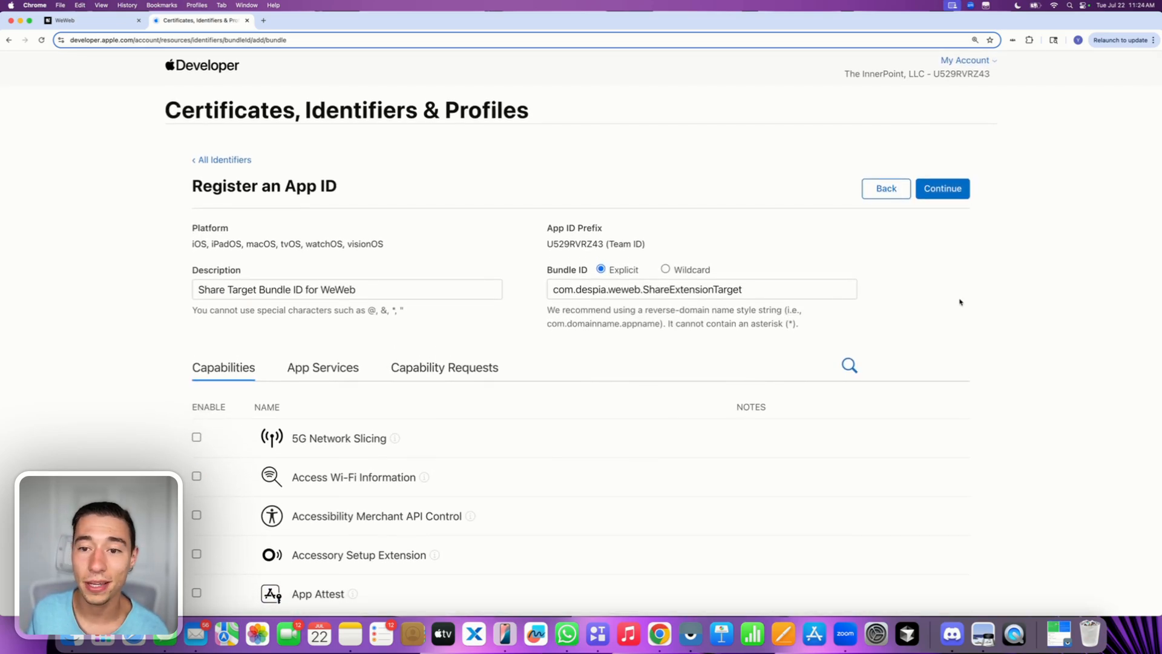
click(935, 193)
click(938, 194)
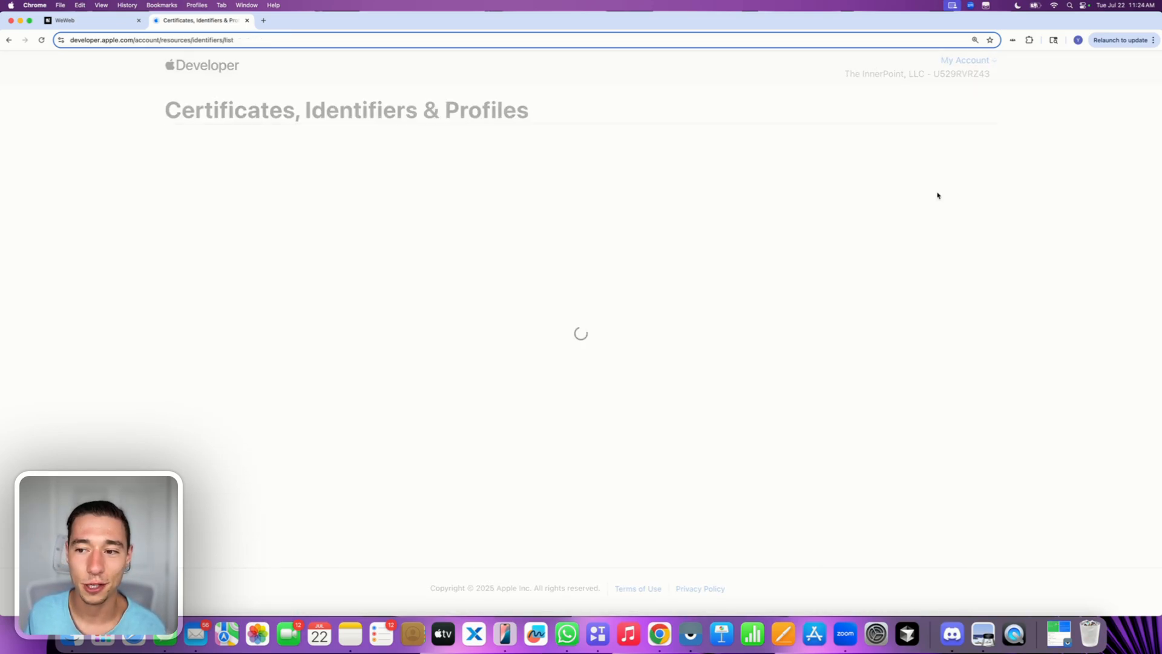
- Search the App IDs for "weweb" and switch the identifier list to App Groups
click(926, 160)
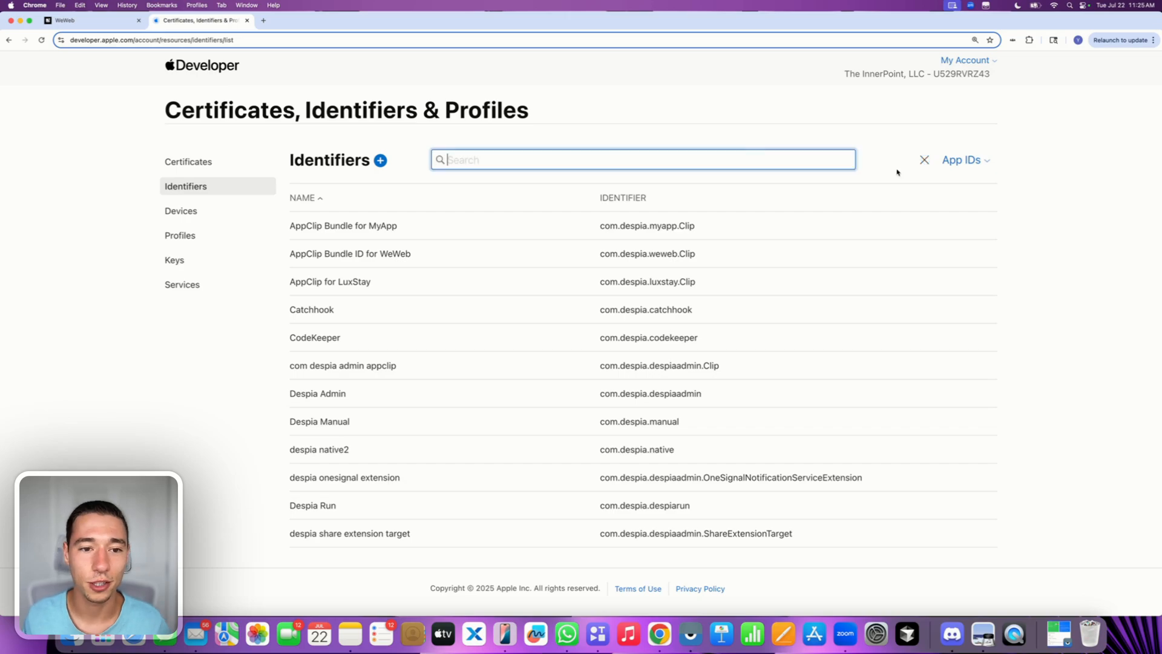
text(weweb)
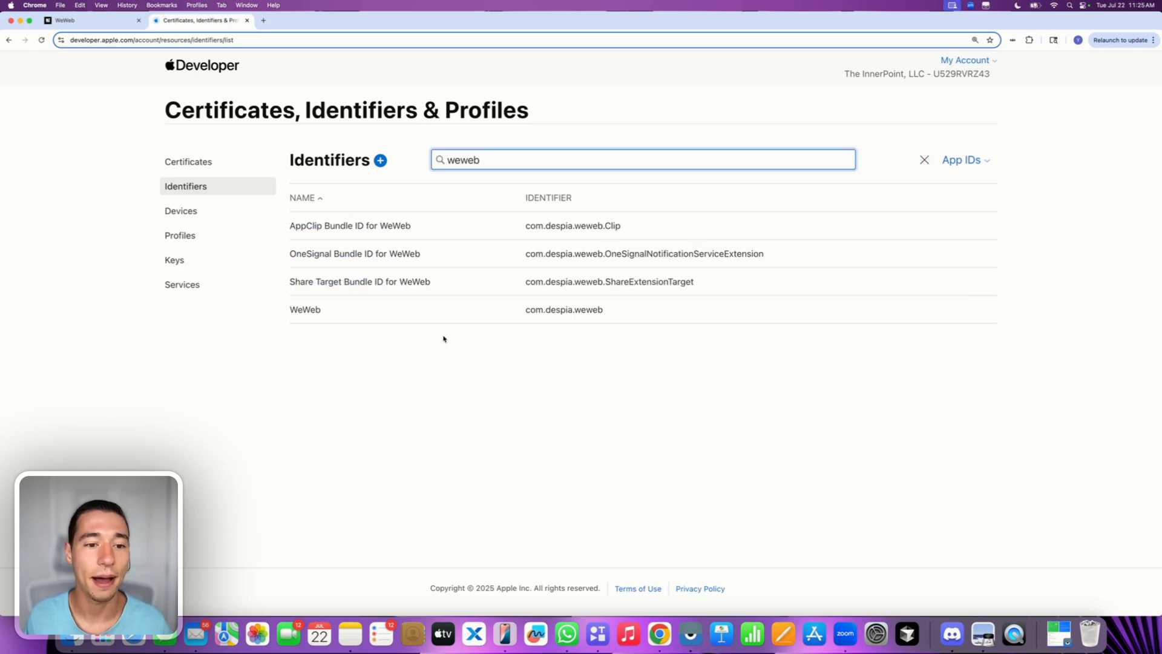
click(964, 162)
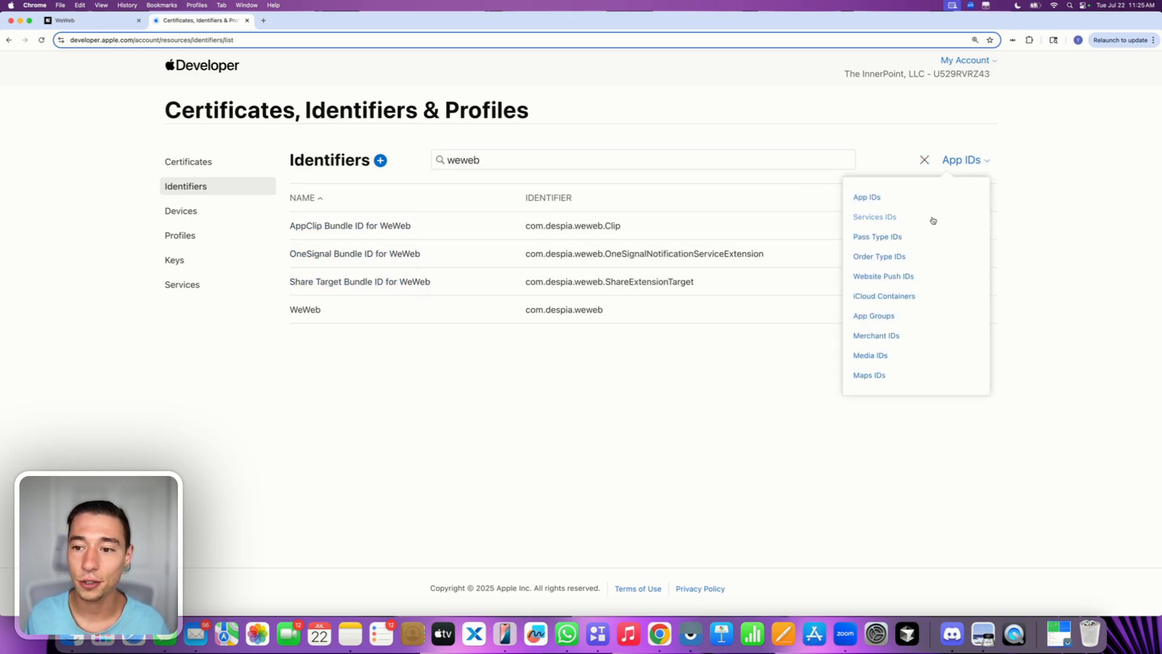
click(872, 315)
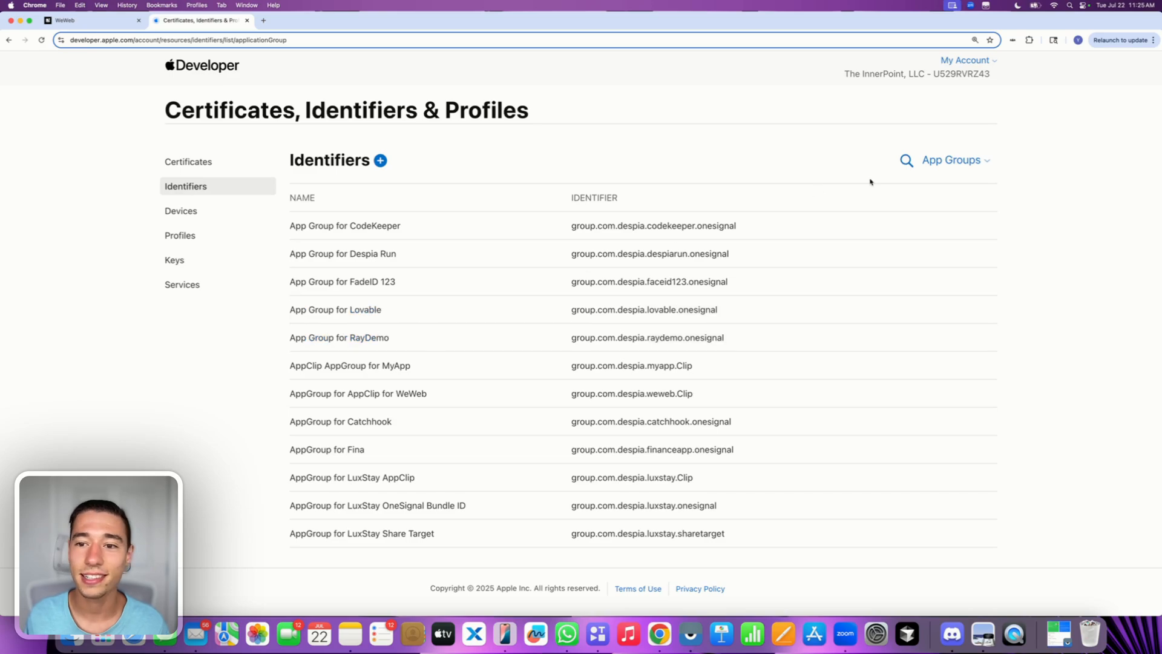
- Start registering a new identifier of type App Groups
click(380, 160)
scroll(307, 448, down, 5)
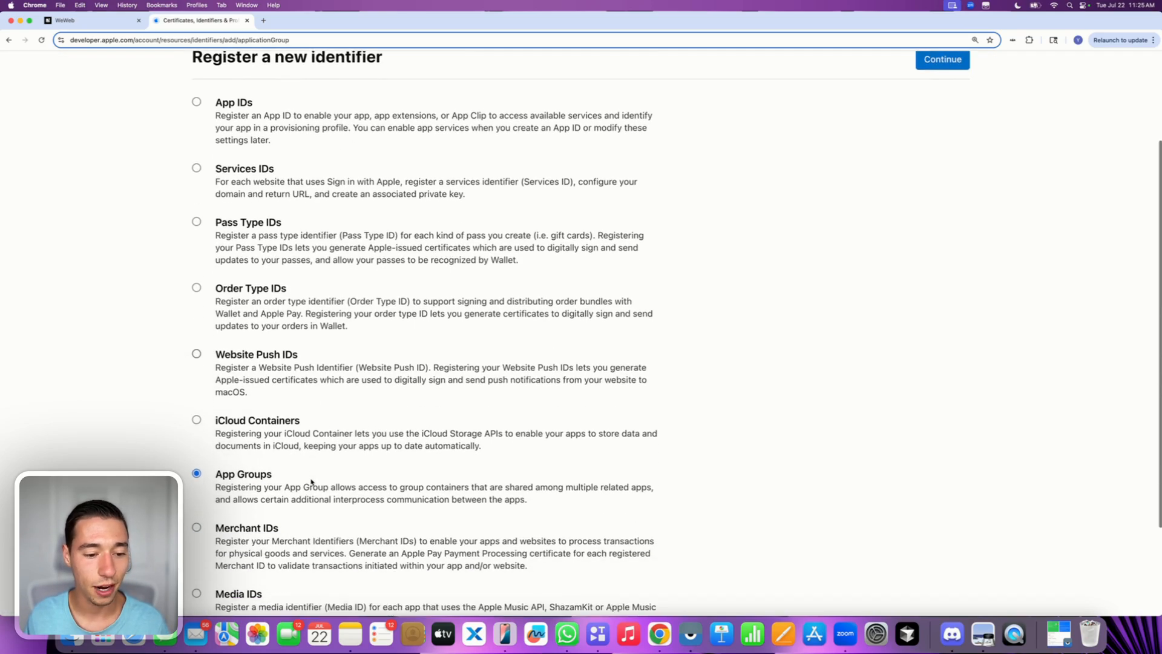
drag(216, 454, 290, 459)
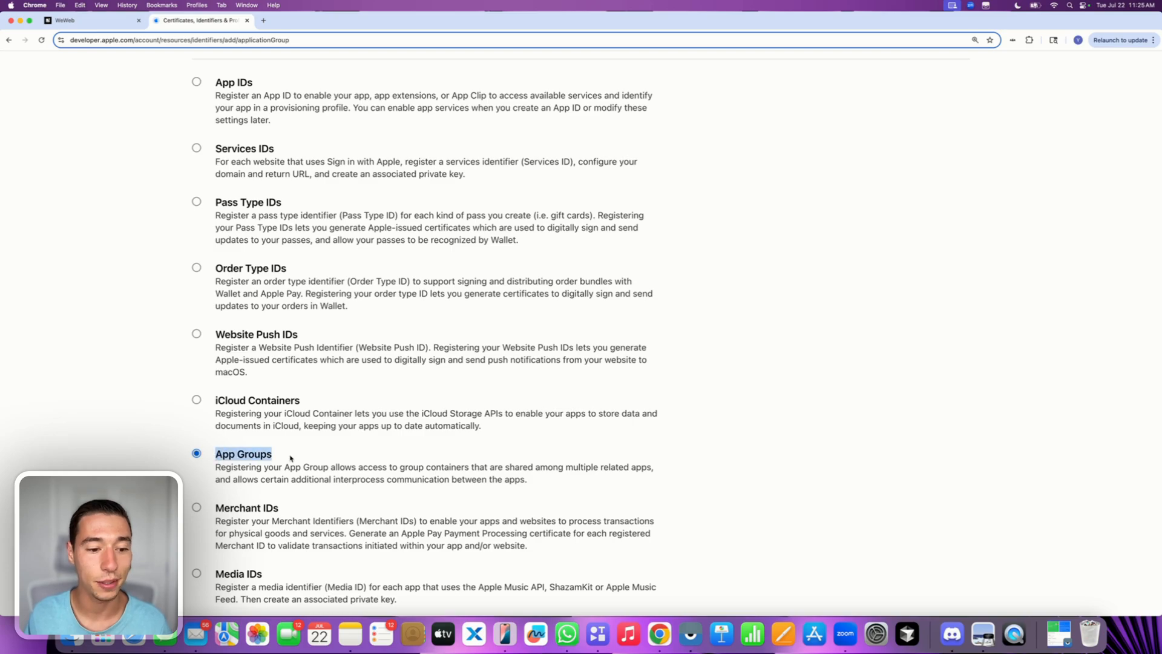
scroll(291, 459, up, 5)
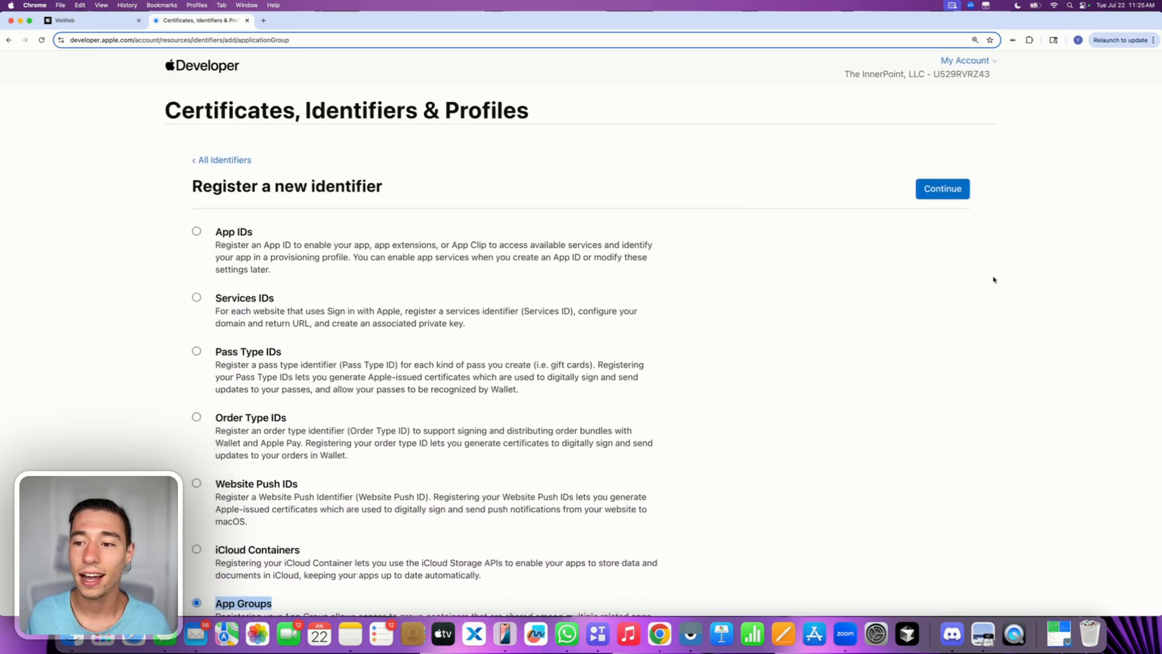
click(967, 188)
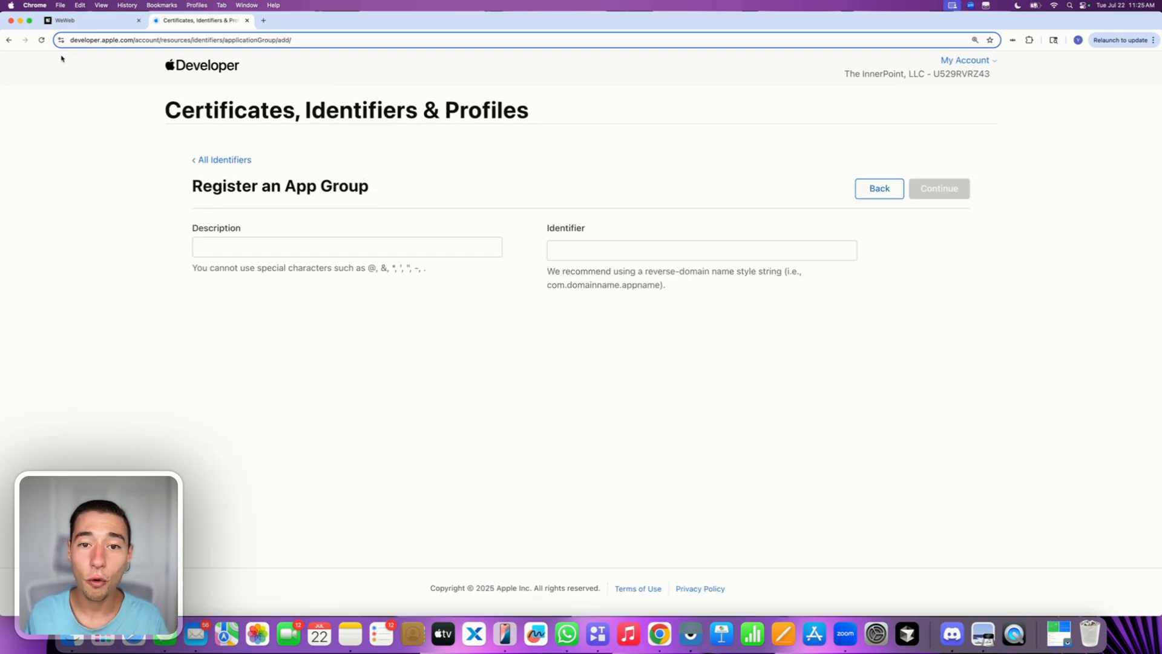
- Copy the Share App Group ID from Despia and enter "AppGroup for Share Target for WeWeb" as the new Apple Developer app group's description
click(92, 24)
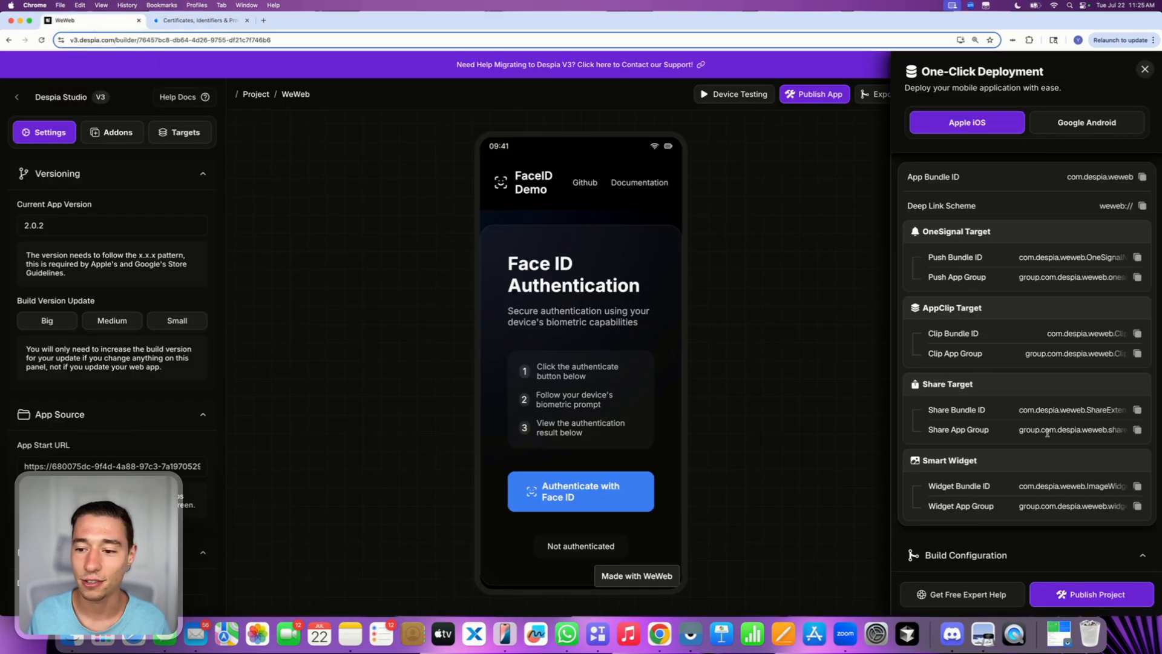
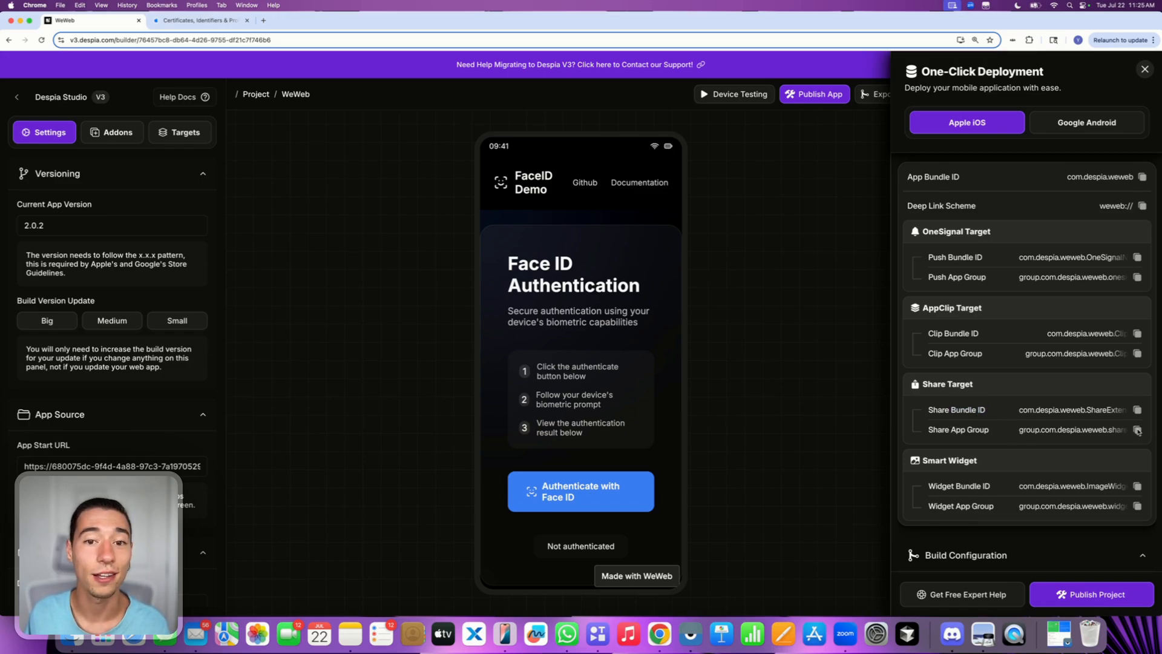
click(191, 23)
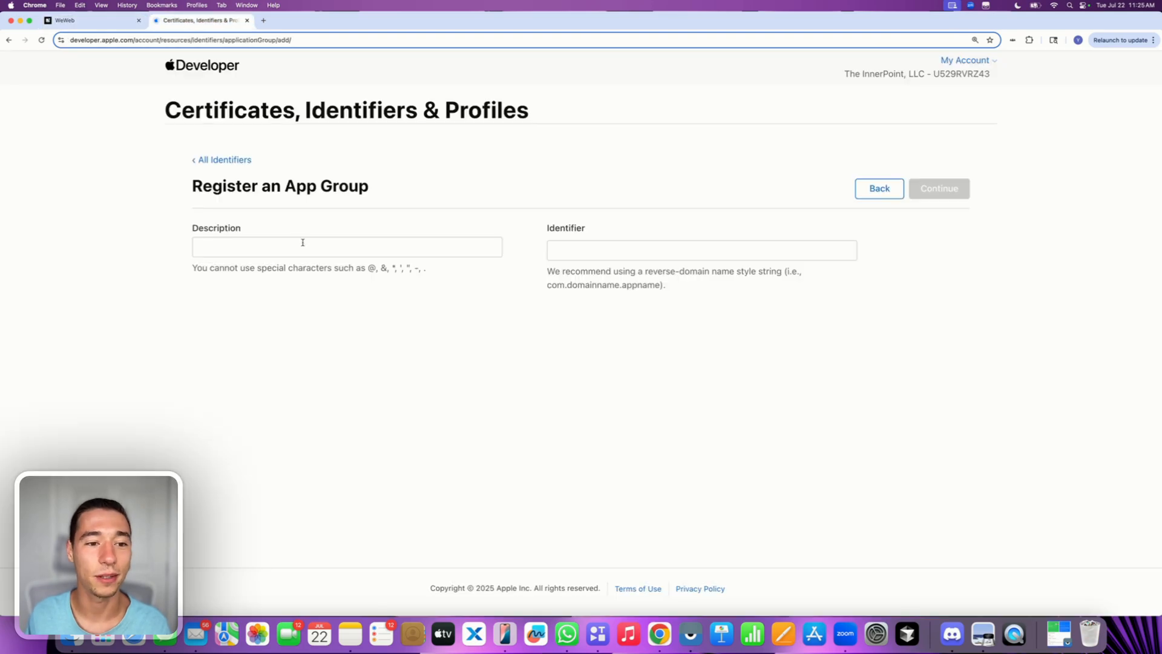
click(241, 251)
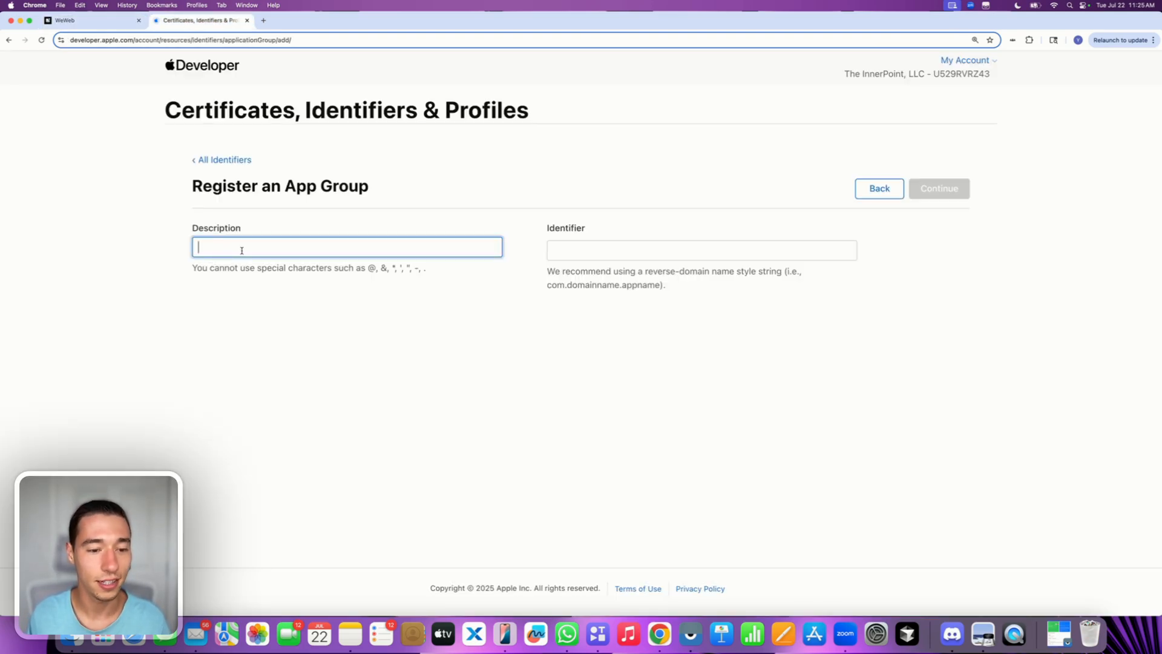
text(AppGr)
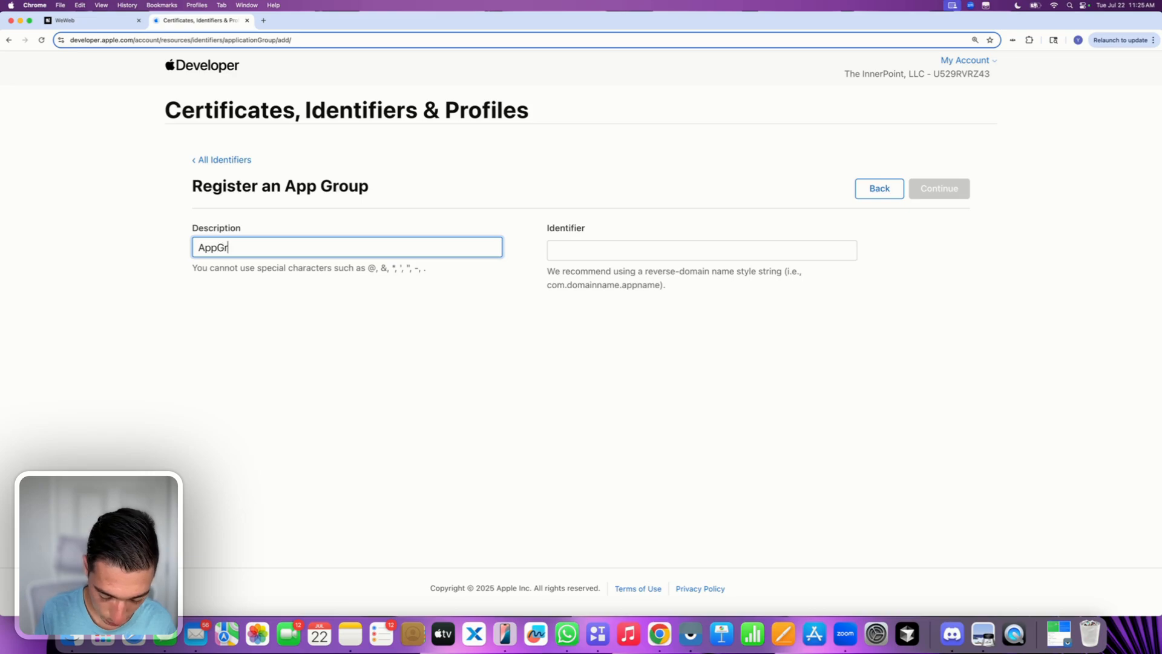
text(oup for)
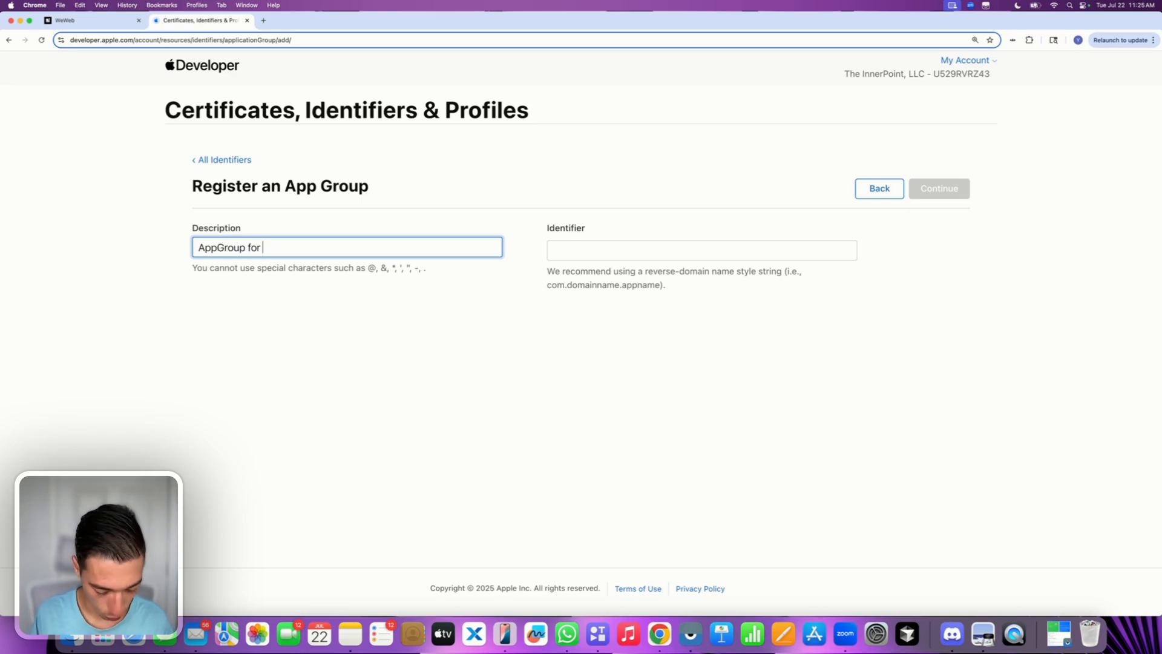
text( SE)
key(BackSpace)
text(ha)
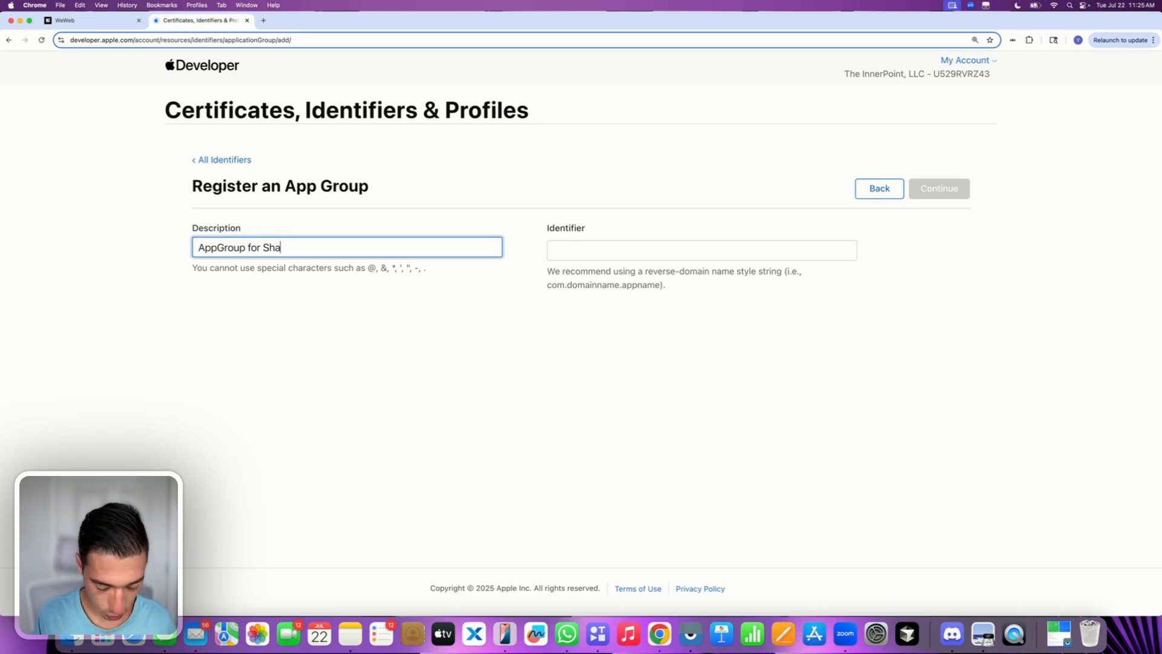
text(re Target)
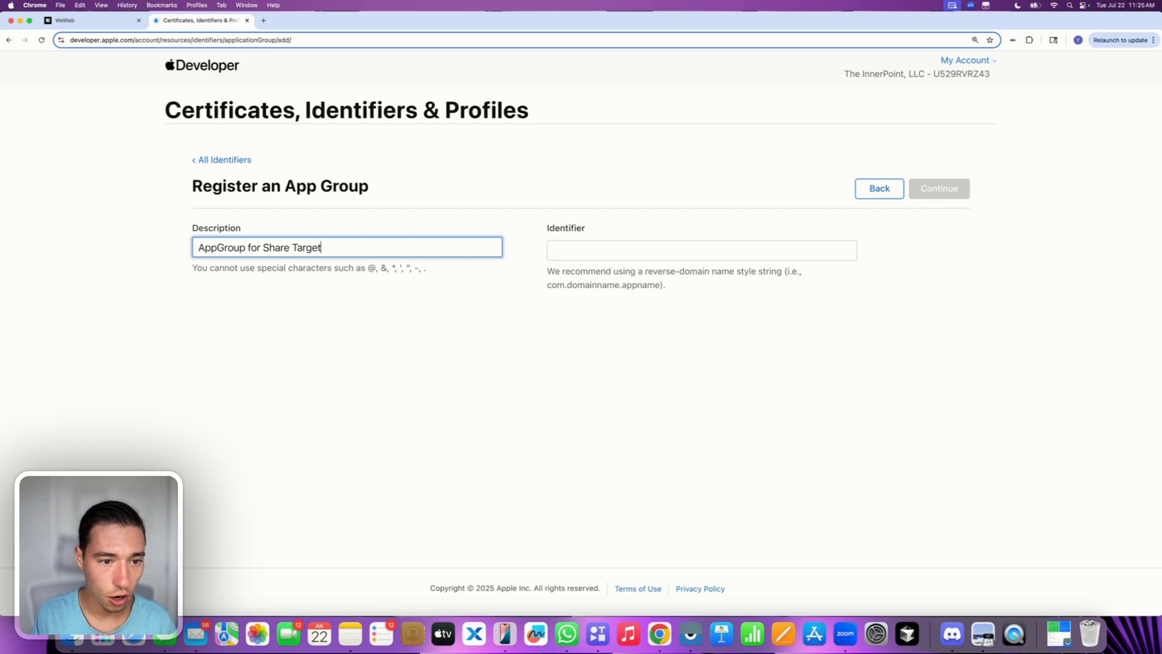
text( for )
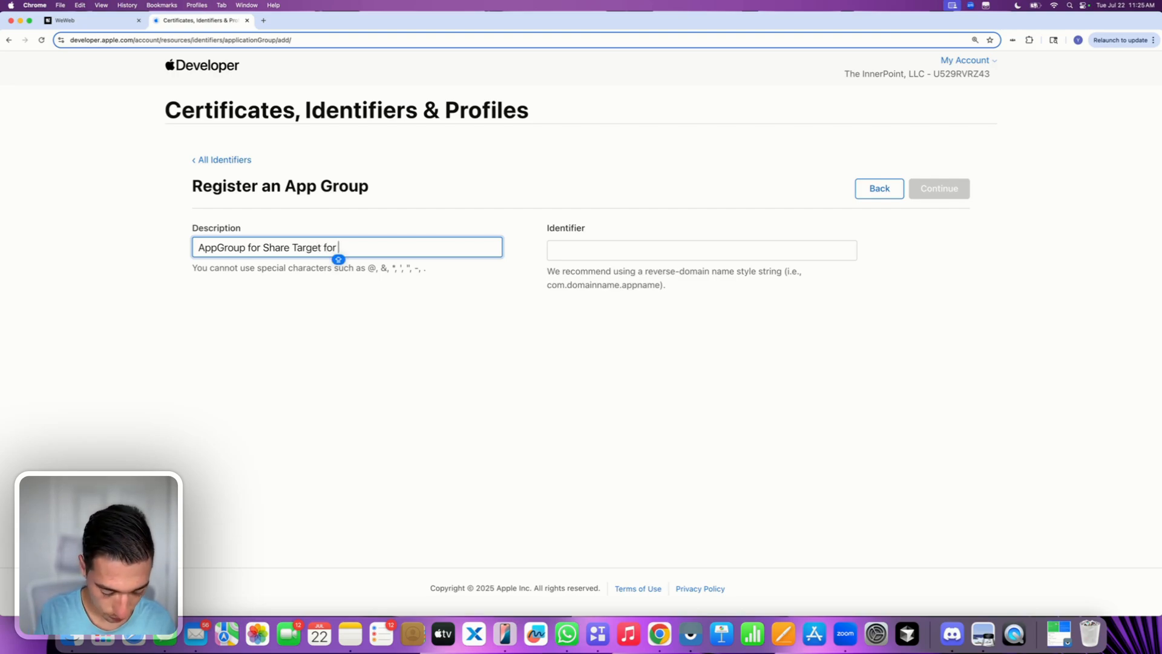
text(WeWeb)
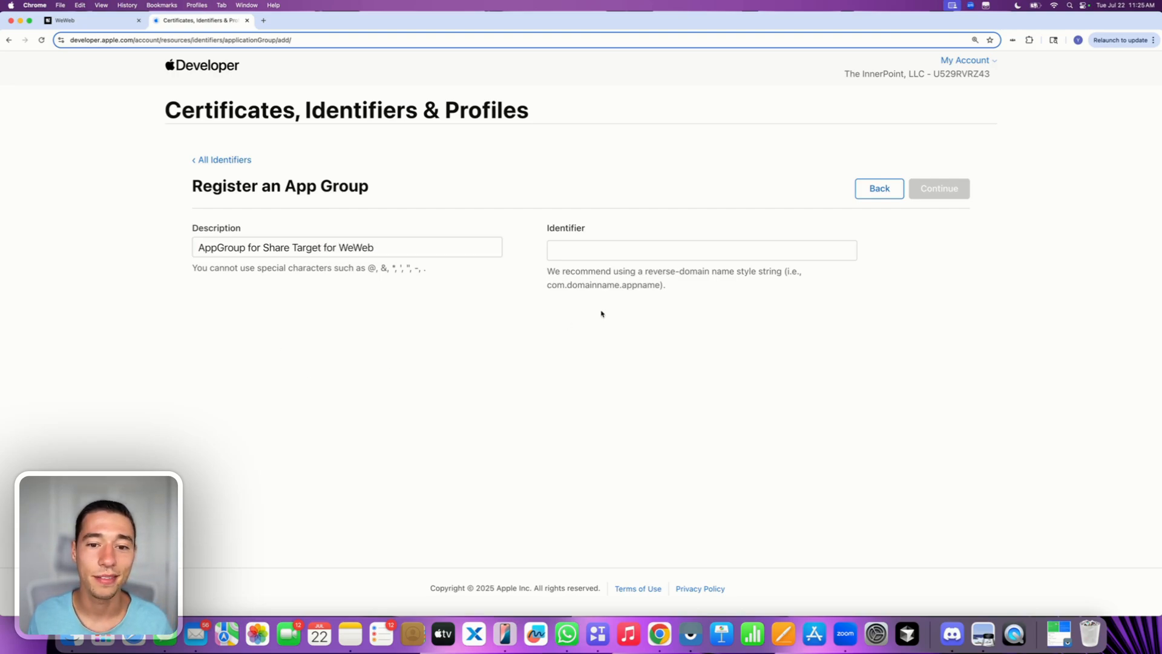
- Set the app group's identifier to the copied group.com.despia.weweb.sharetarget and register it
click(576, 250)
text(group.com.despia.weweb.sharetarget)
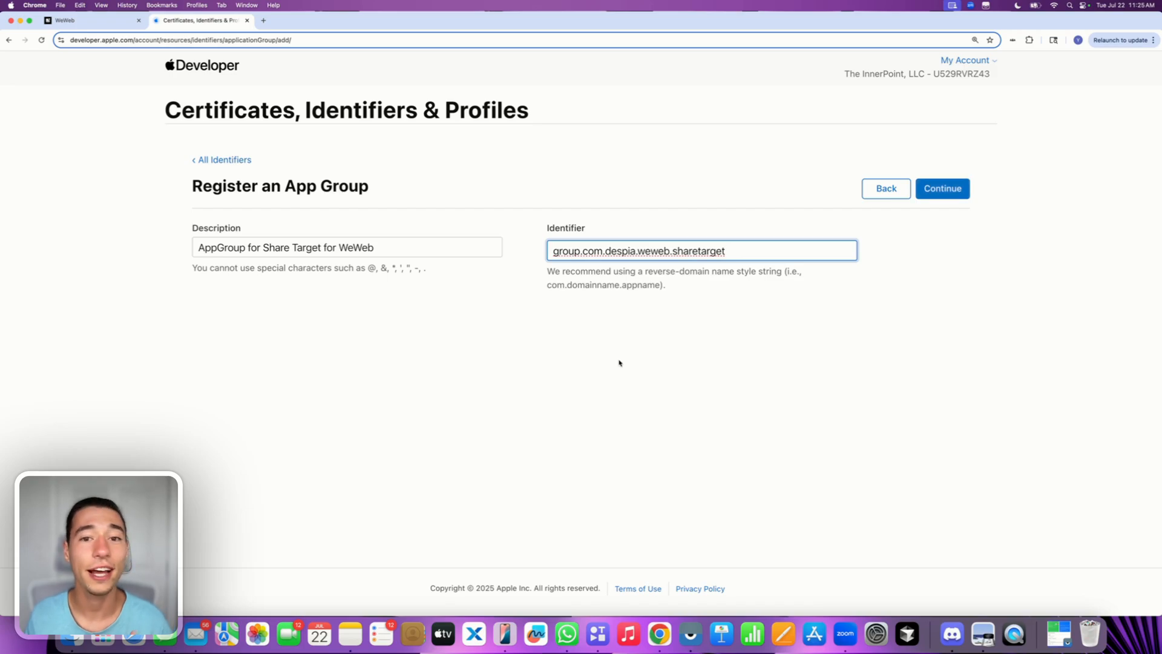
click(760, 357)
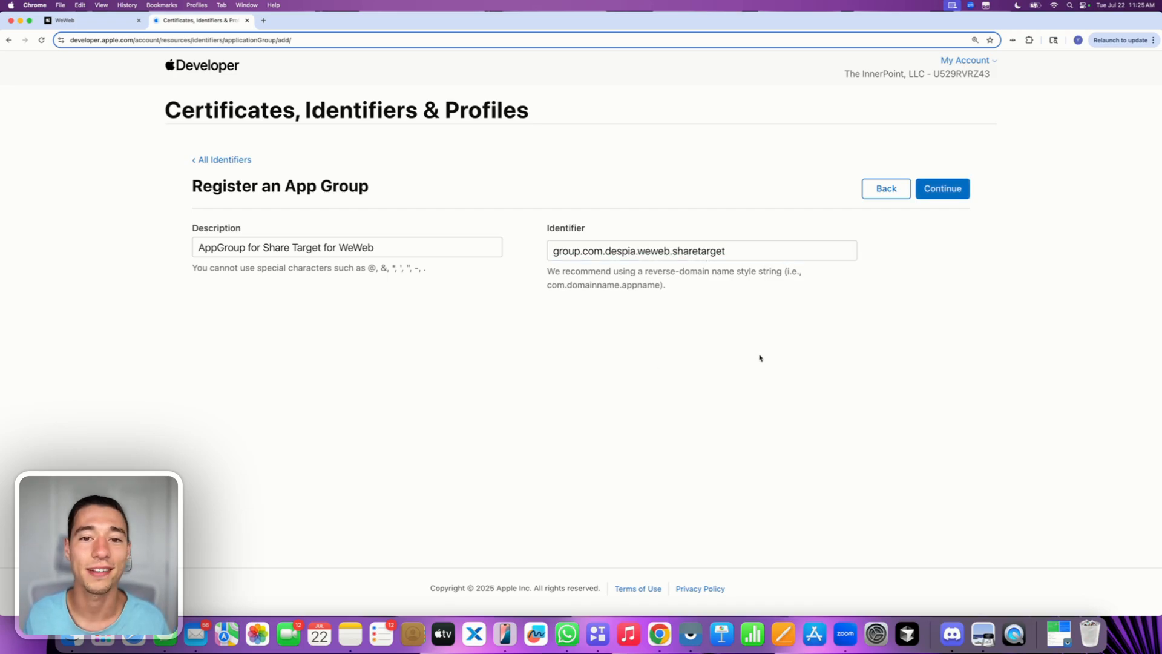
click(960, 190)
click(947, 190)
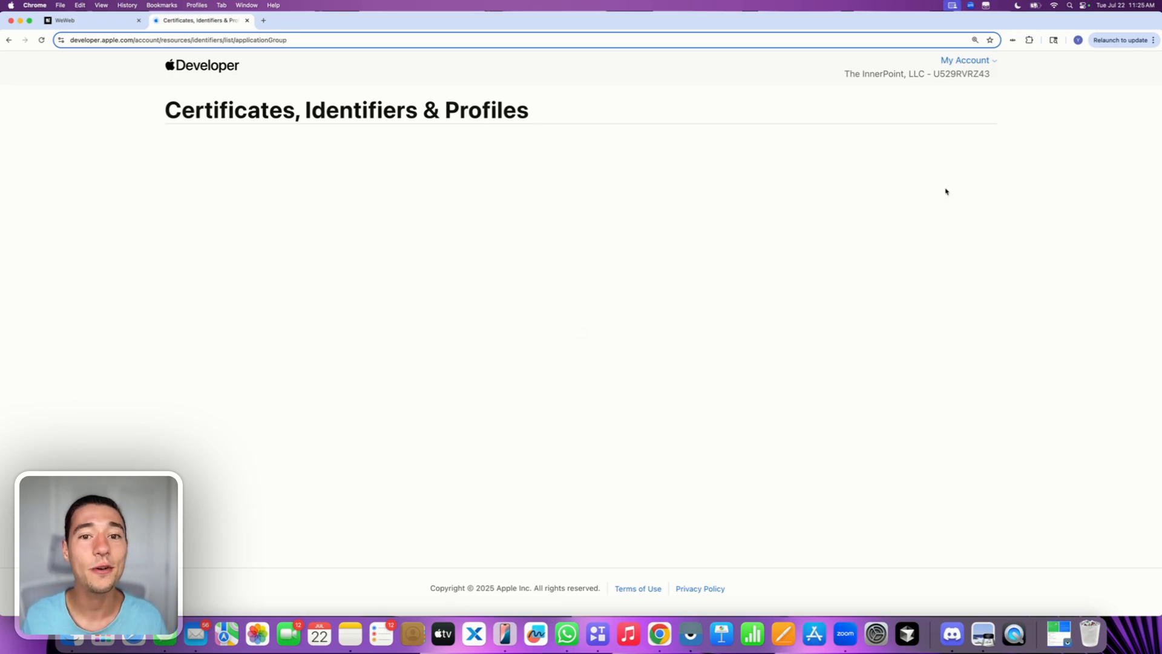
- Search the App IDs for "weweb" and open the Share Target Bundle ID for WeWeb
click(953, 160)
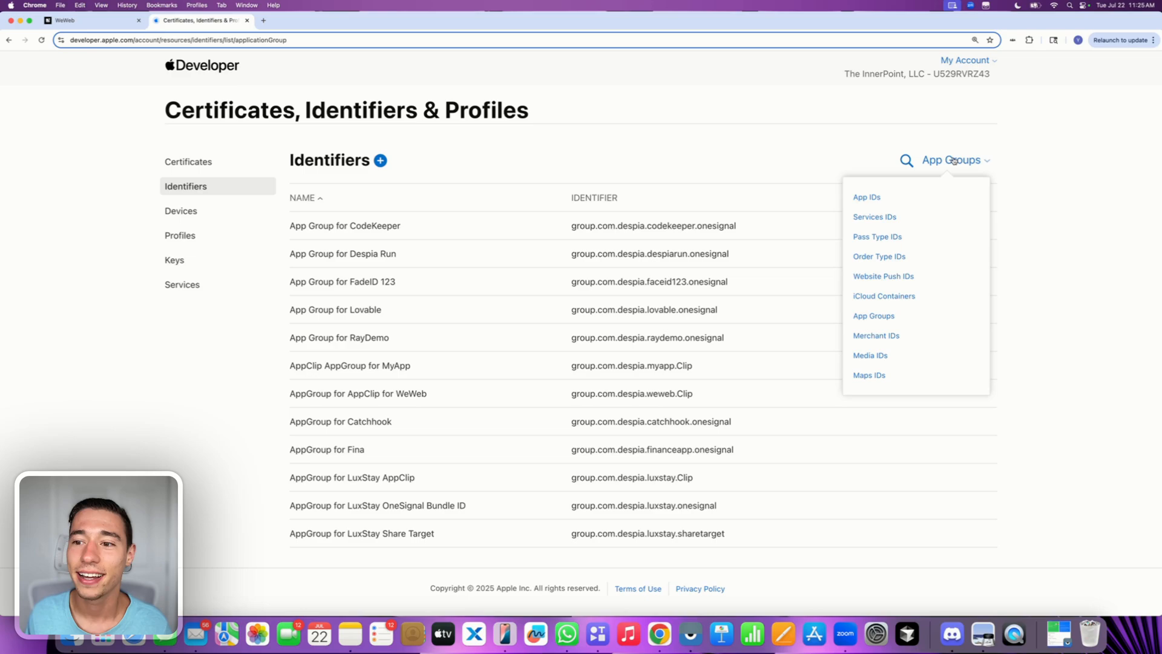
click(864, 198)
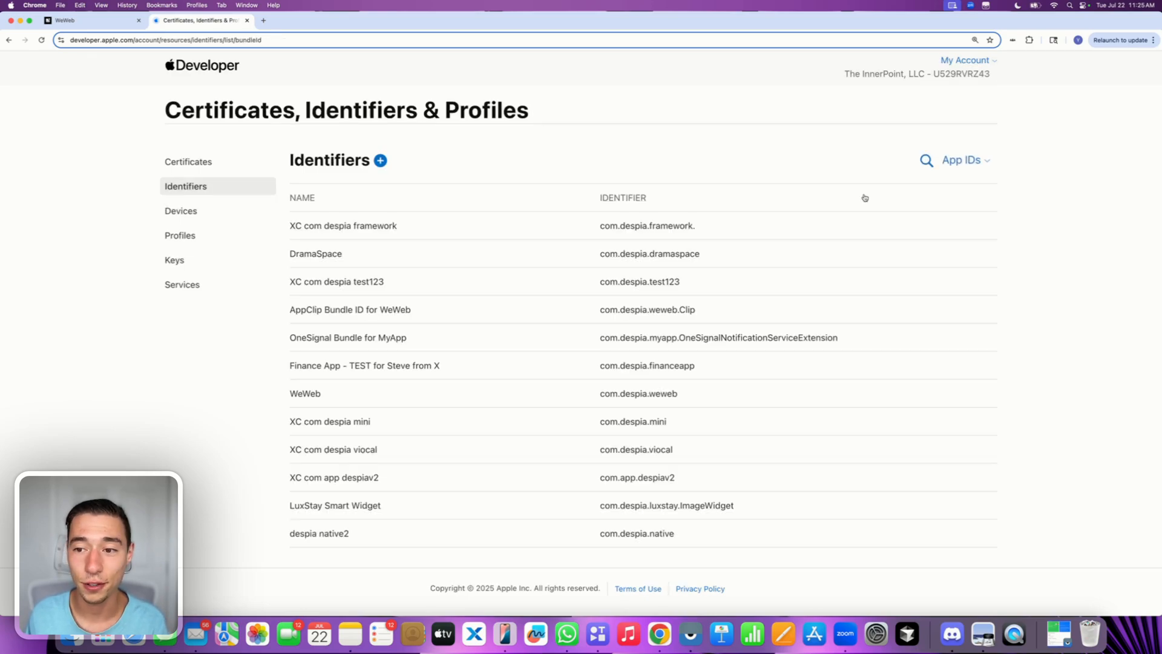
click(926, 160)
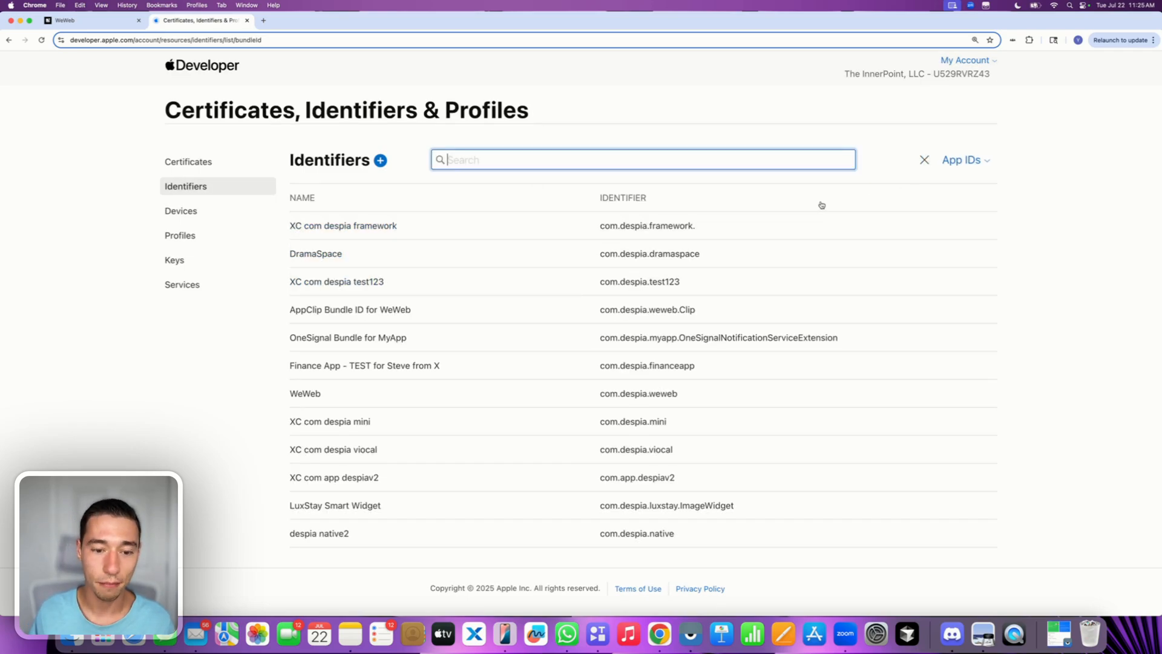
text(weweb)
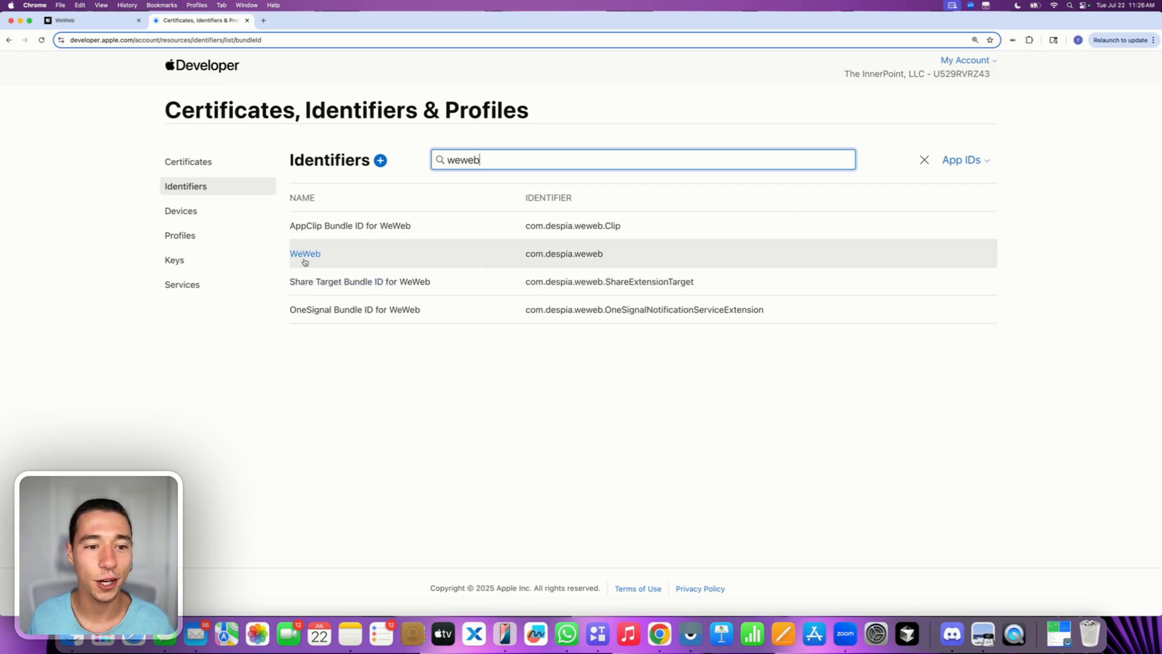
click(336, 282)
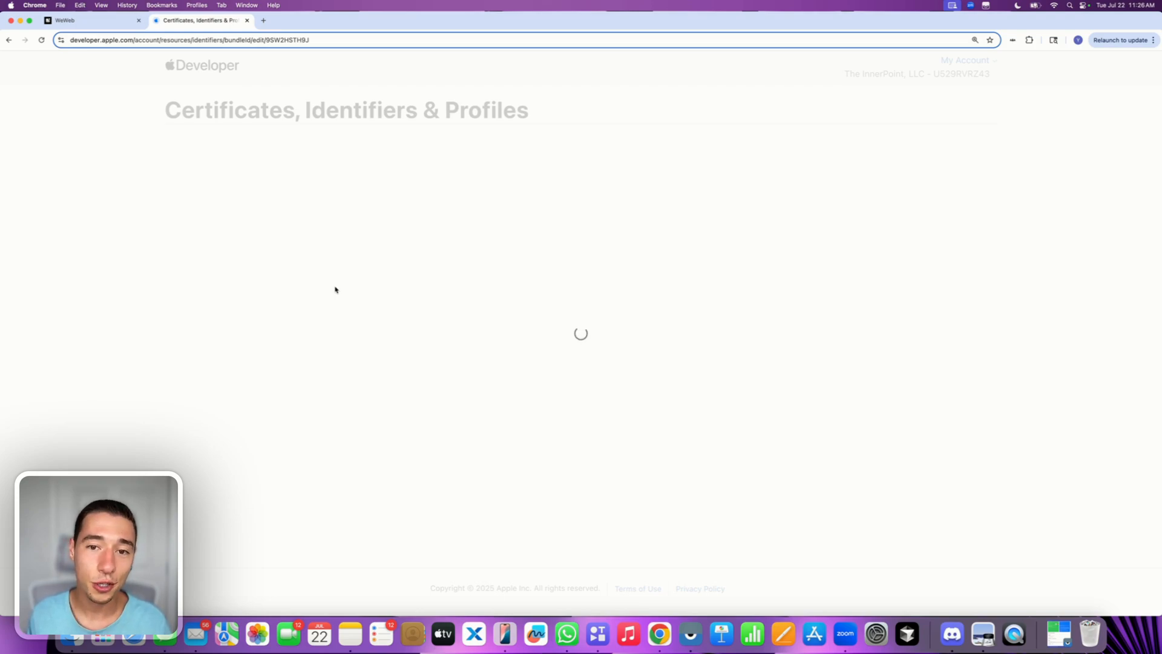
- Find "weweb" in the App Groups assignment and assign AppGroup for Share Target for WeWeb to the Share Target bundle ID
scroll(341, 371, down, 1)
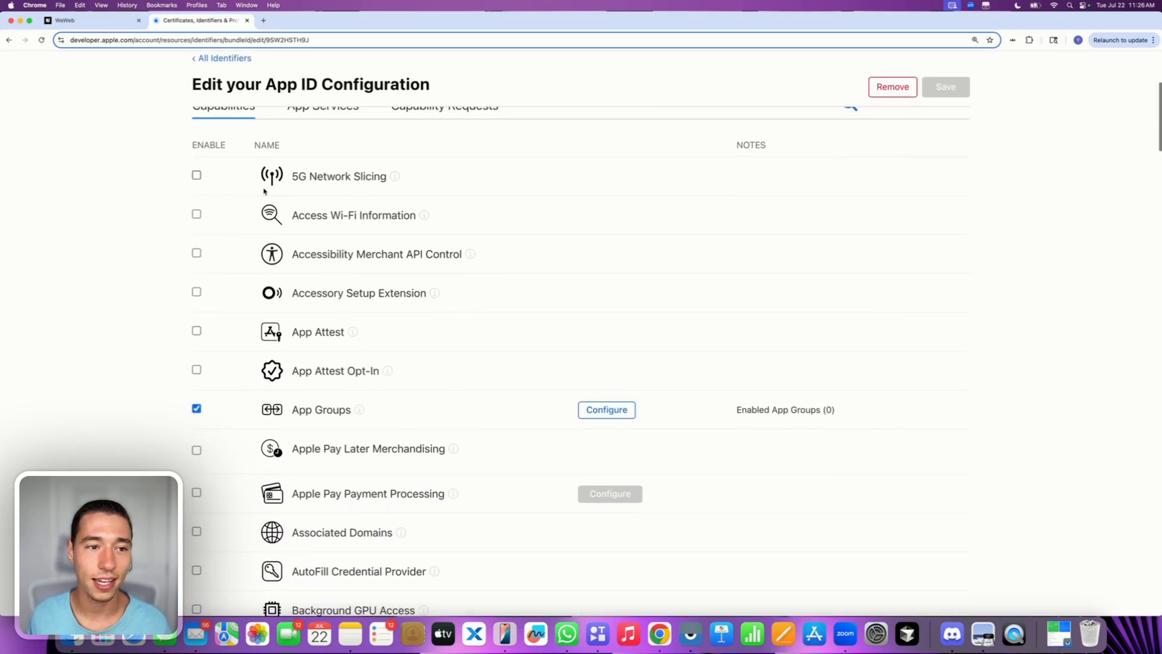
drag(292, 413, 351, 410)
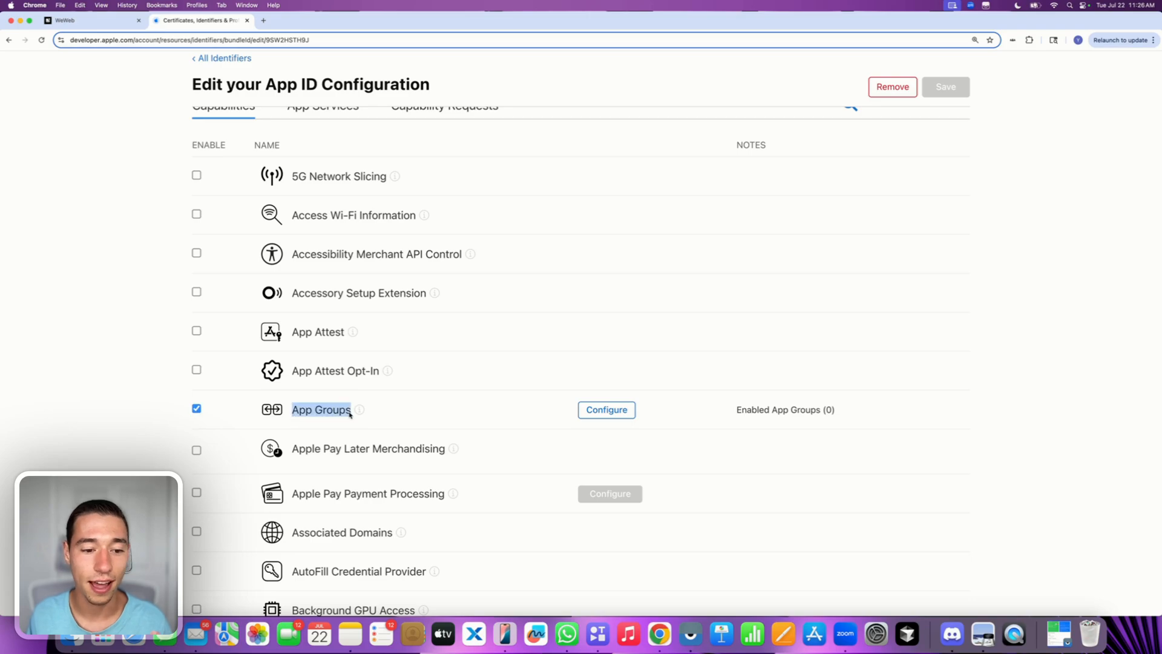
click(608, 410)
key(super+f)
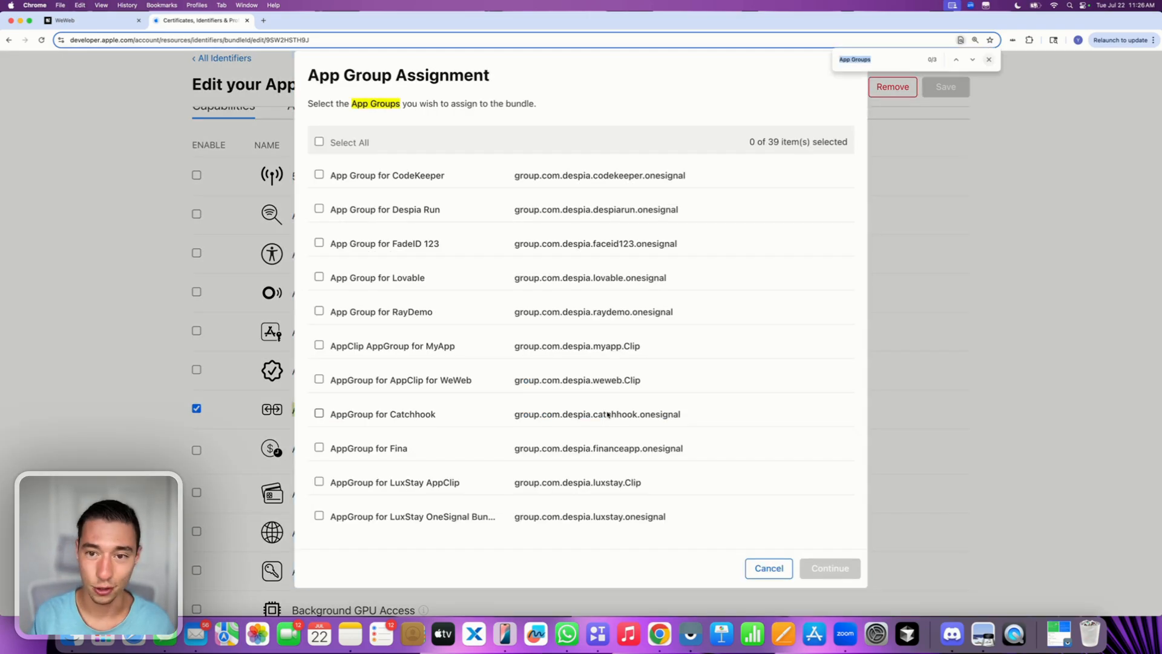
key(BackSpace)
text(we)
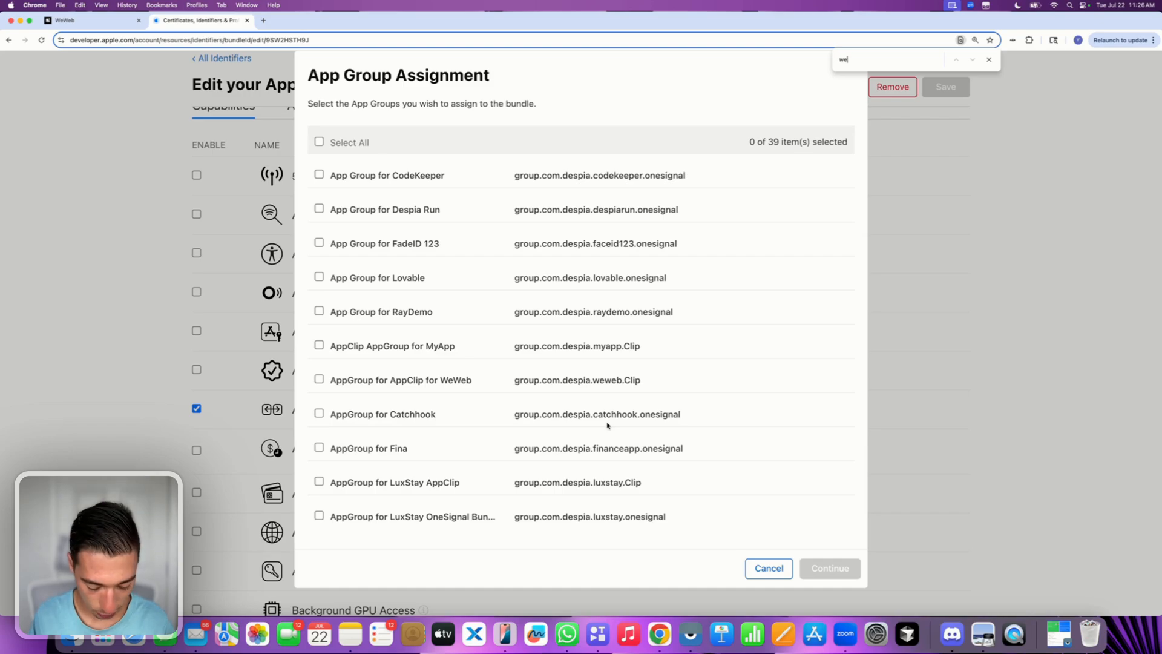
text(web)
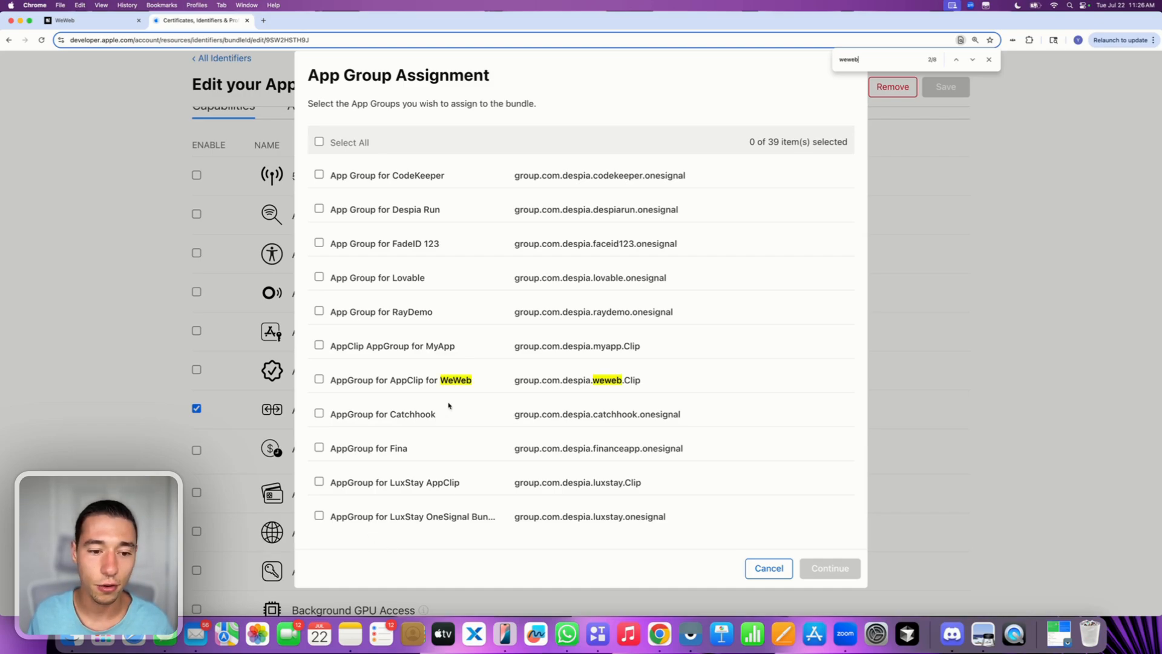
scroll(432, 397, down, 1)
scroll(432, 397, down, 7)
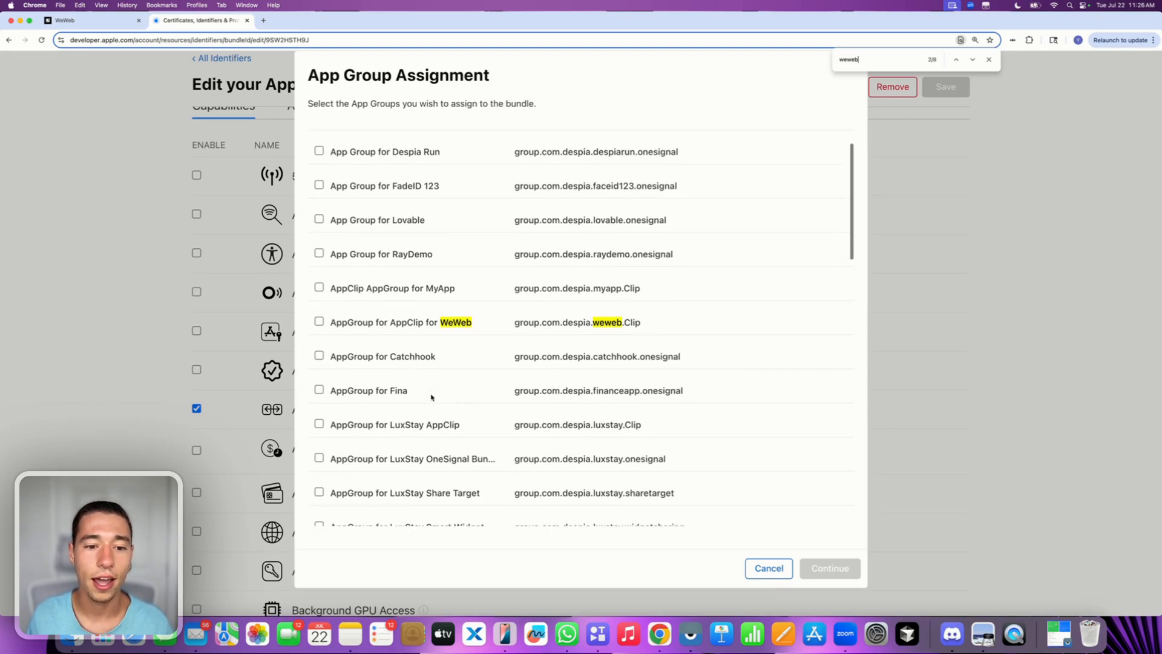
scroll(372, 392, down, 1)
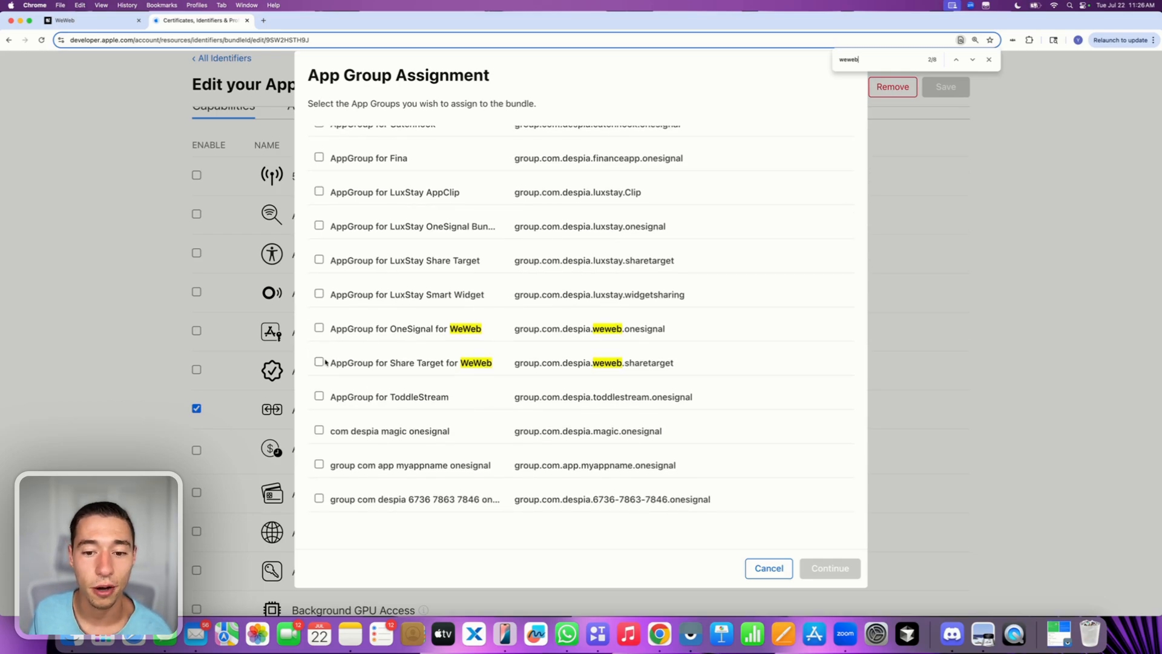
click(319, 362)
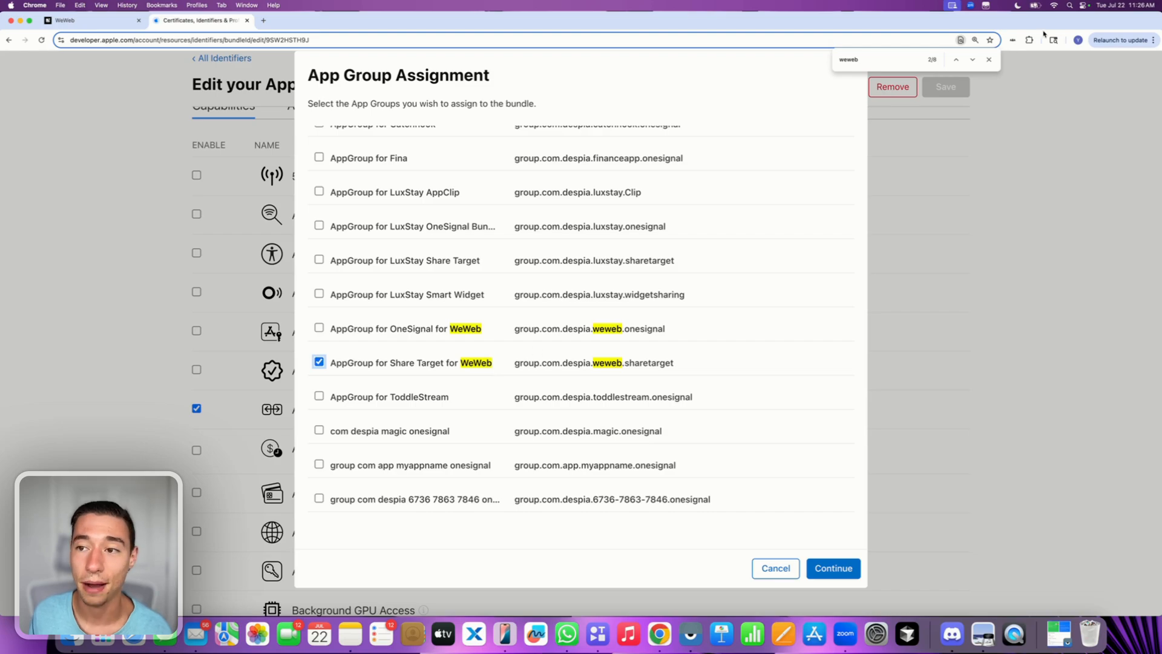
click(991, 60)
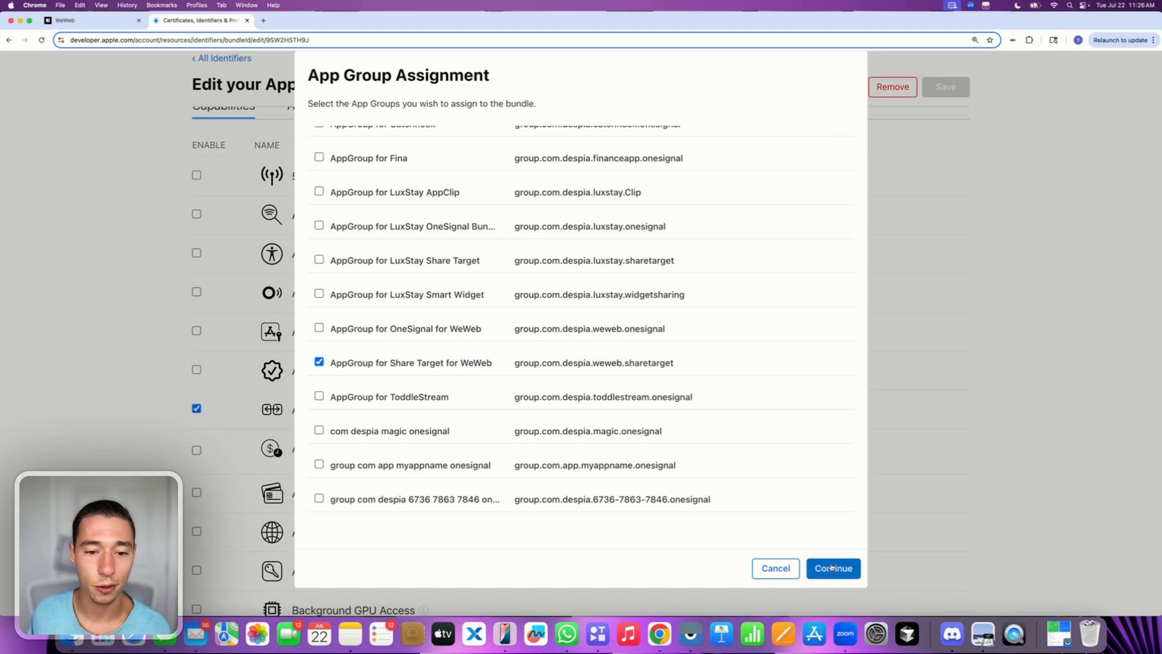
click(832, 566)
- Save the Share Target Bundle ID configuration and confirm the capability modification
scroll(962, 241, up, 5)
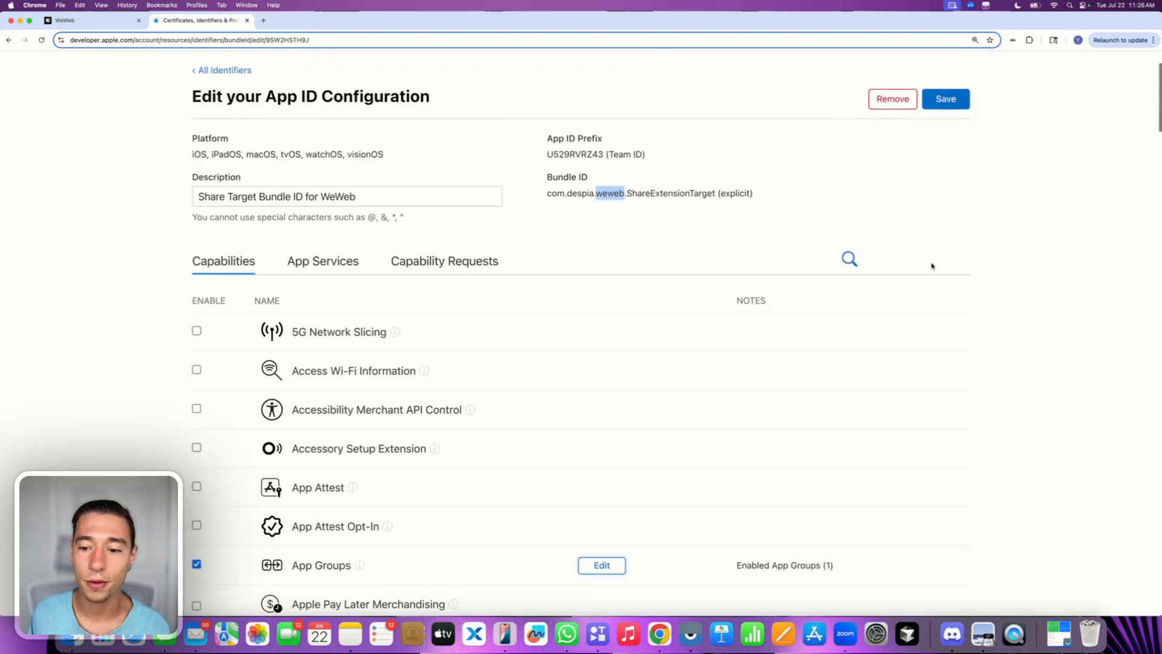
click(954, 192)
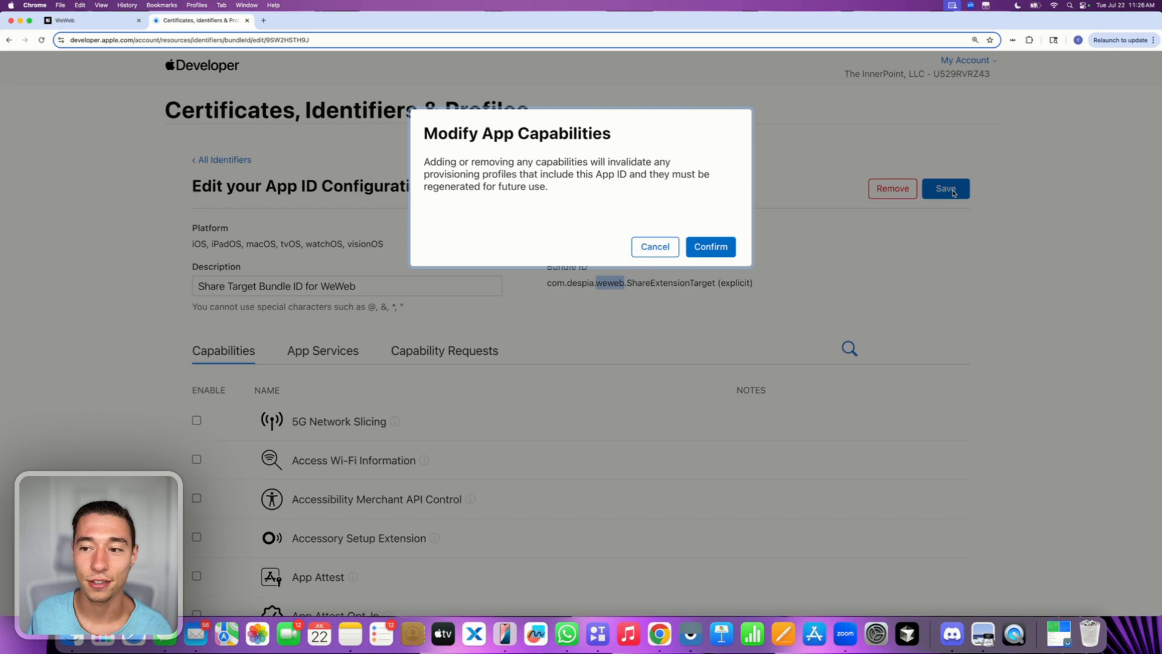
click(711, 249)
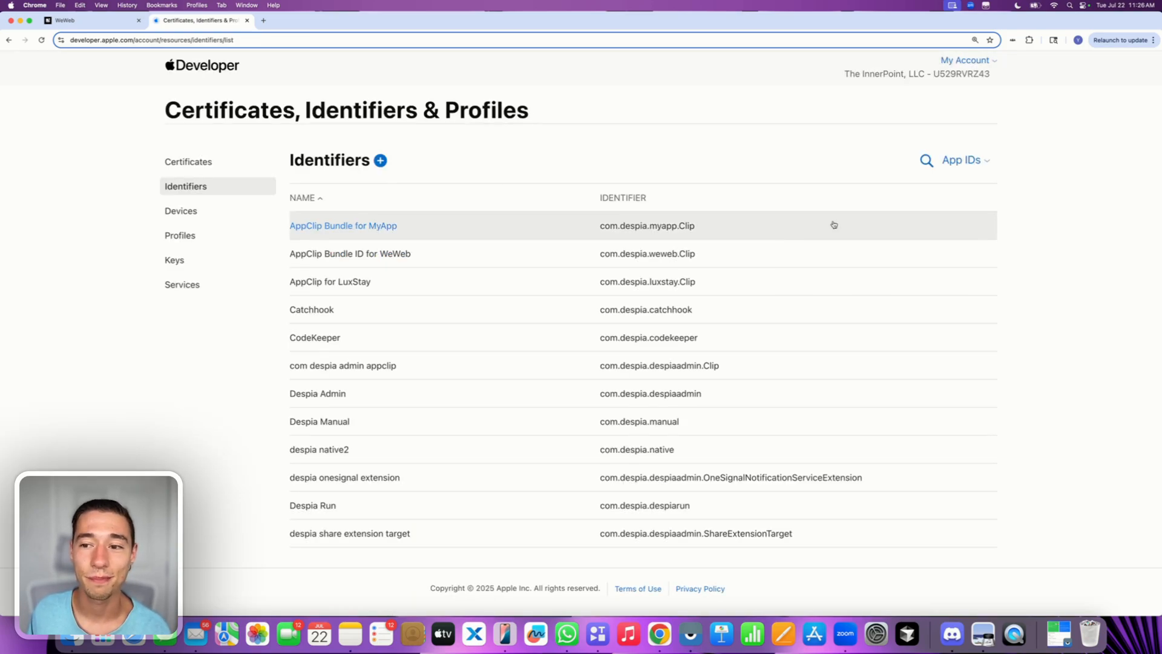
- Search the App IDs for "weweb" and open the main WeWeb app identifier, com.despia.weweb
click(930, 161)
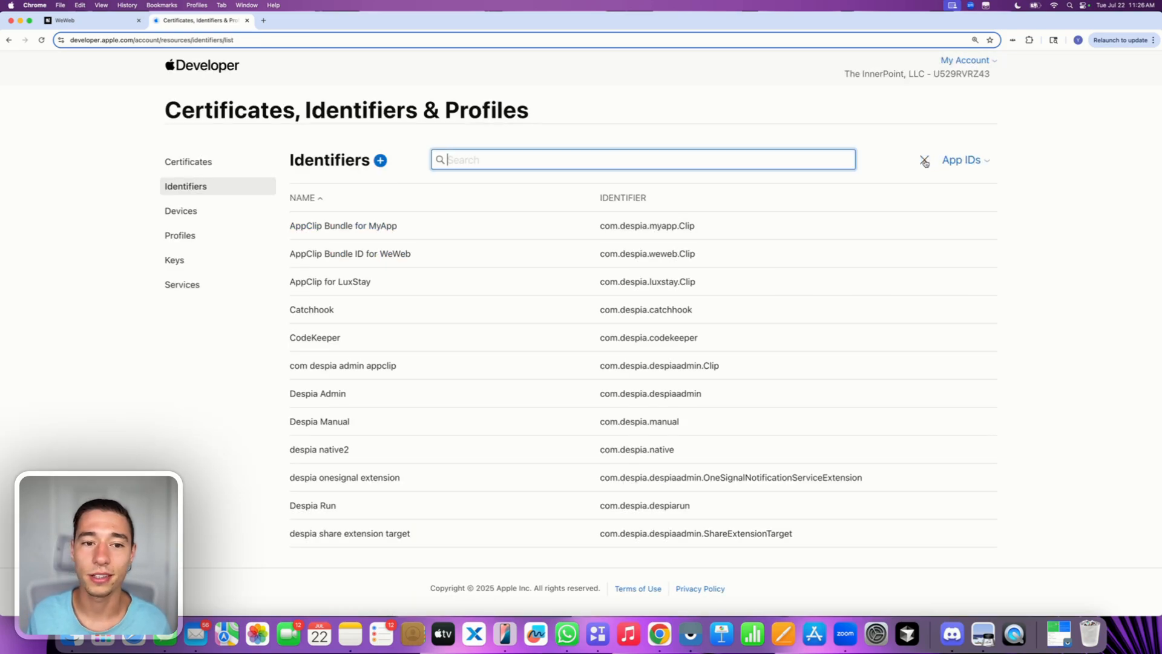
text(weweb)
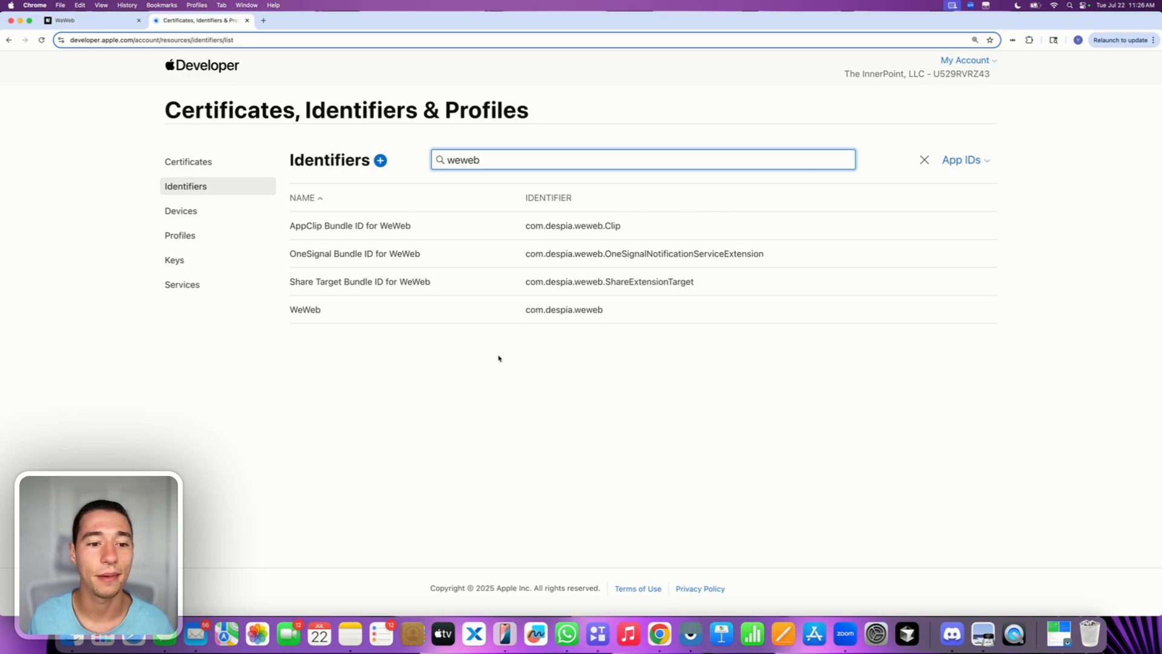
click(304, 310)
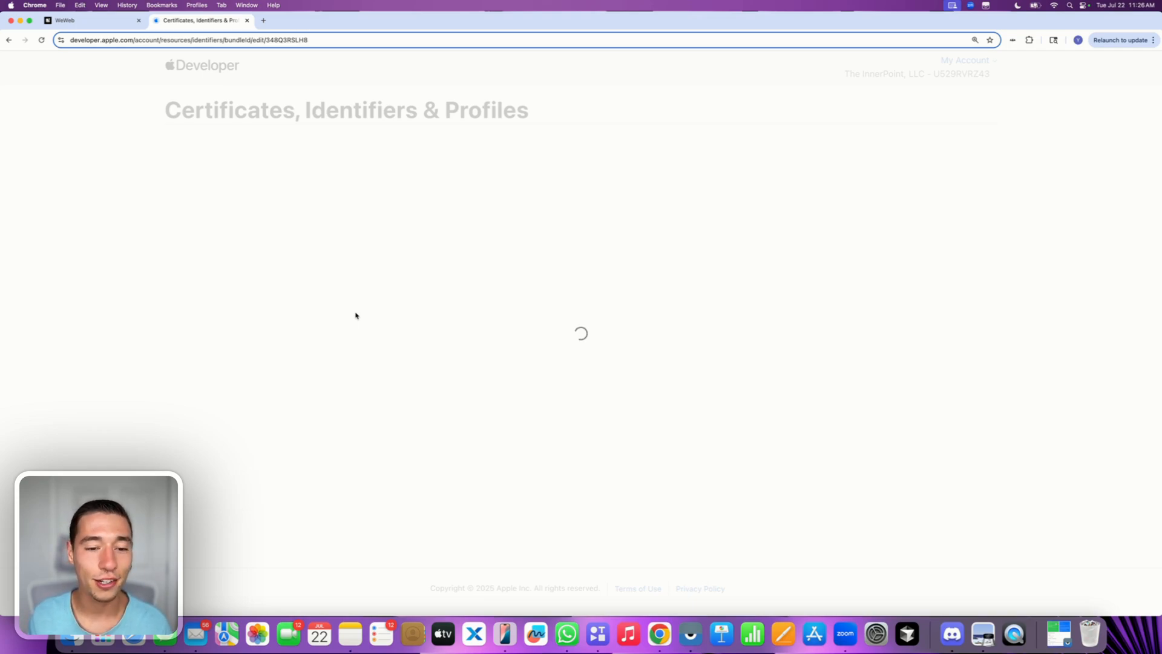
- Find "weweb" in the main app's App Groups assignment and add AppGroup for Share Target for WeWeb to it
scroll(355, 314, down, 5)
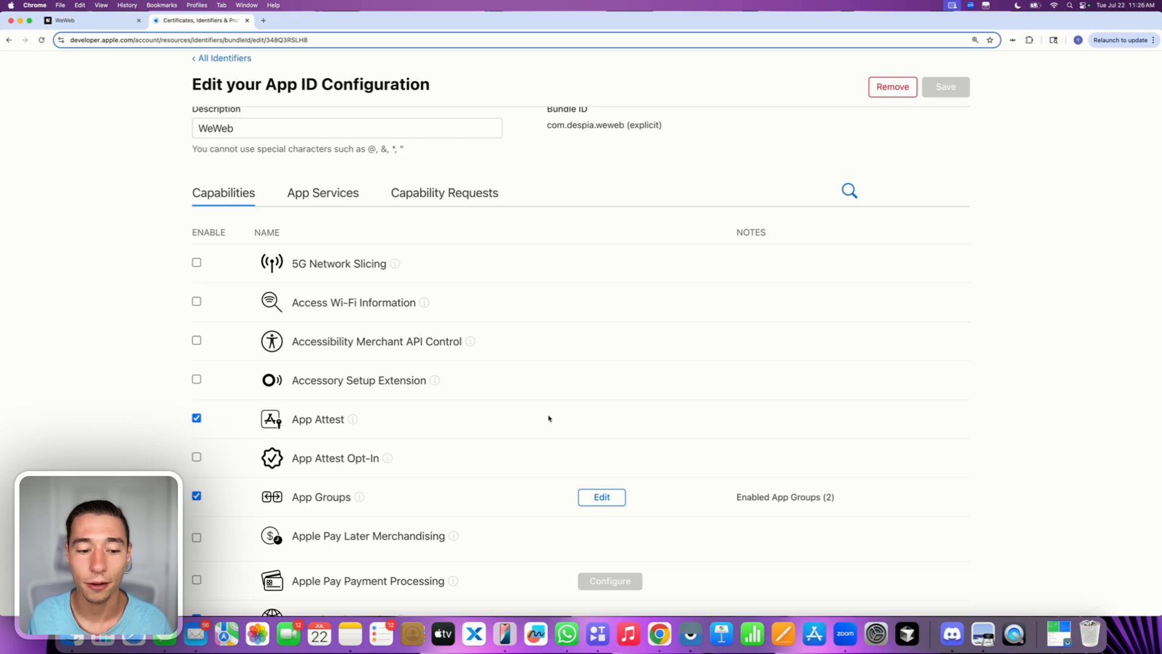
scroll(549, 418, down, 4)
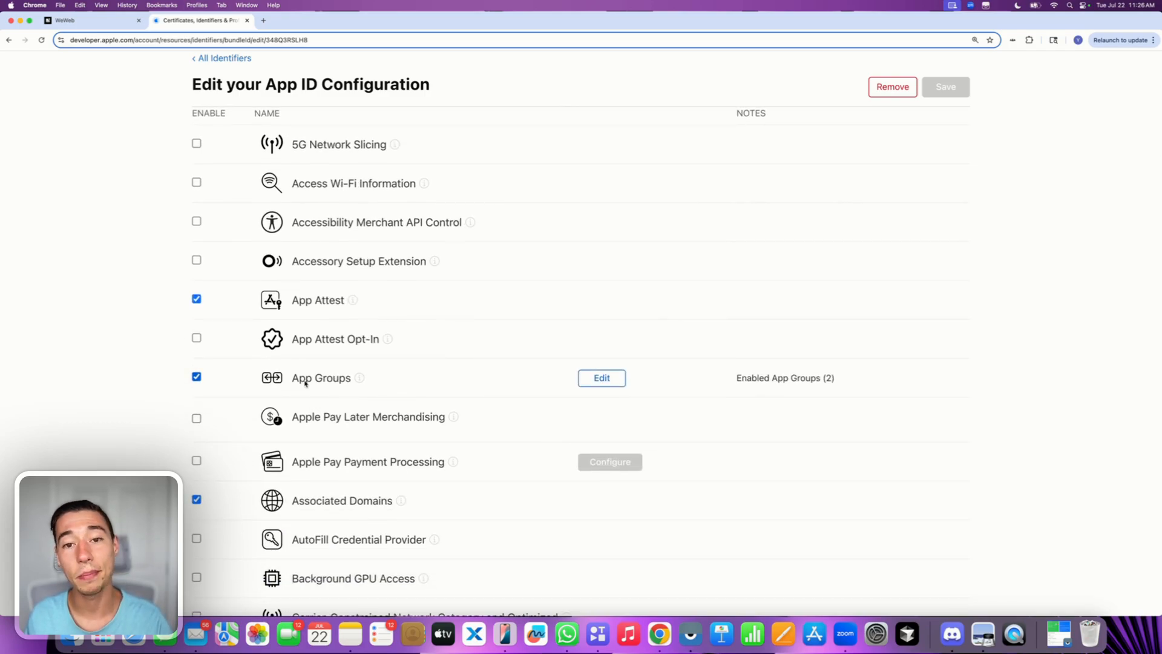
click(604, 380)
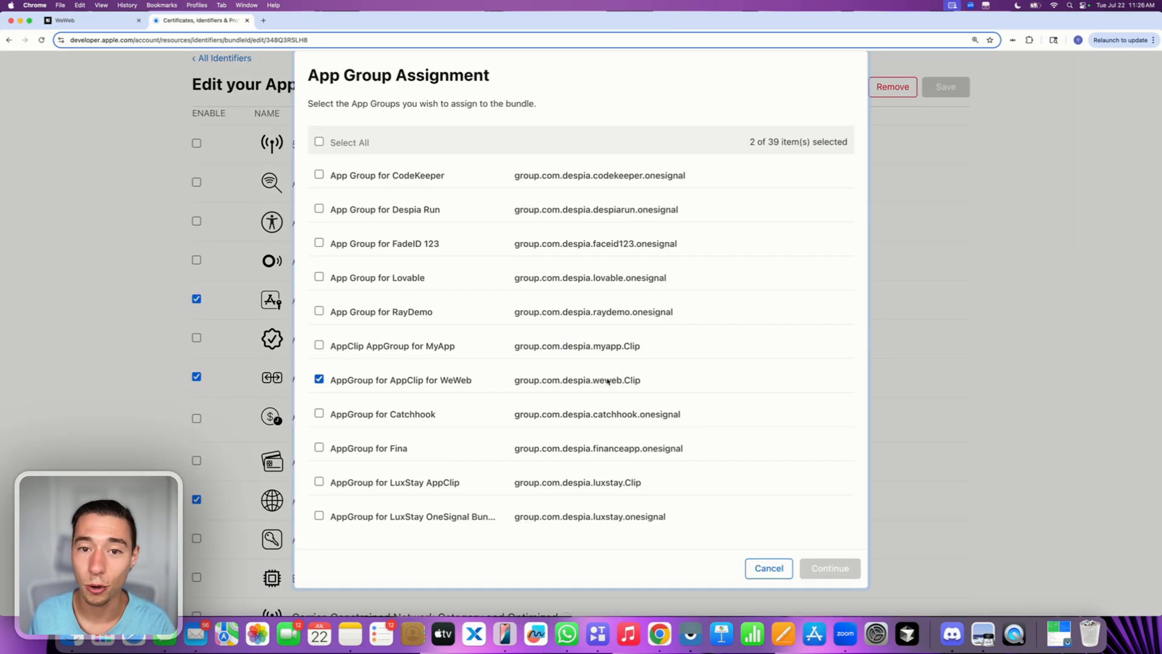
key(super+f)
key(BackSpace)
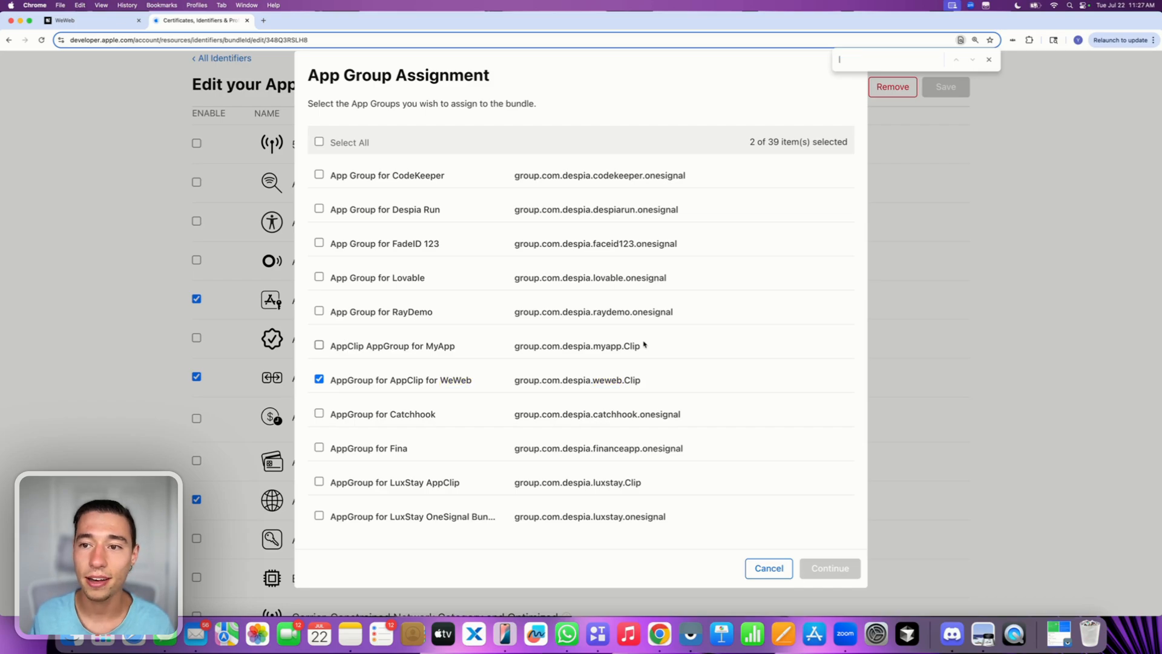
text(weweb)
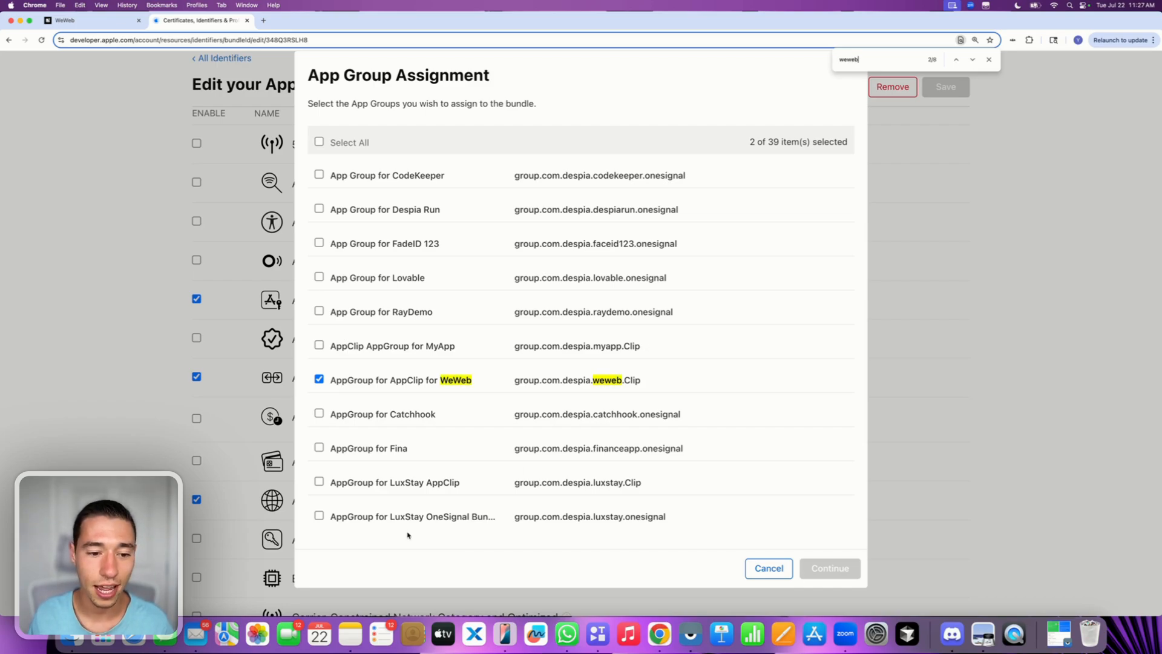
scroll(442, 391, down, 5)
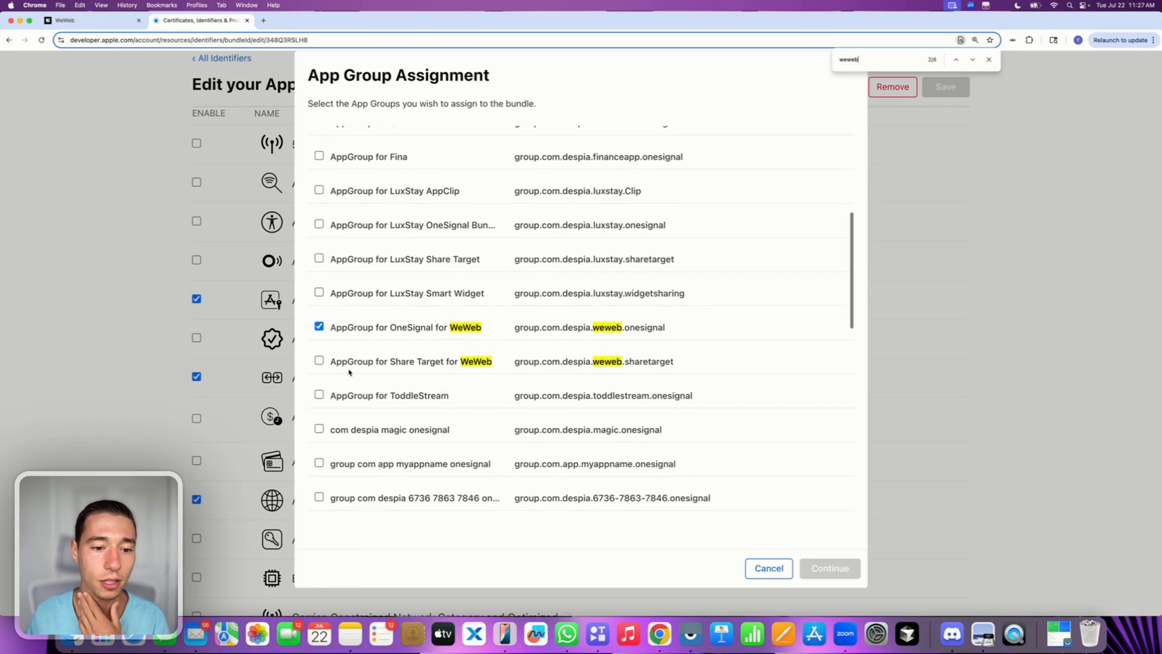
click(319, 361)
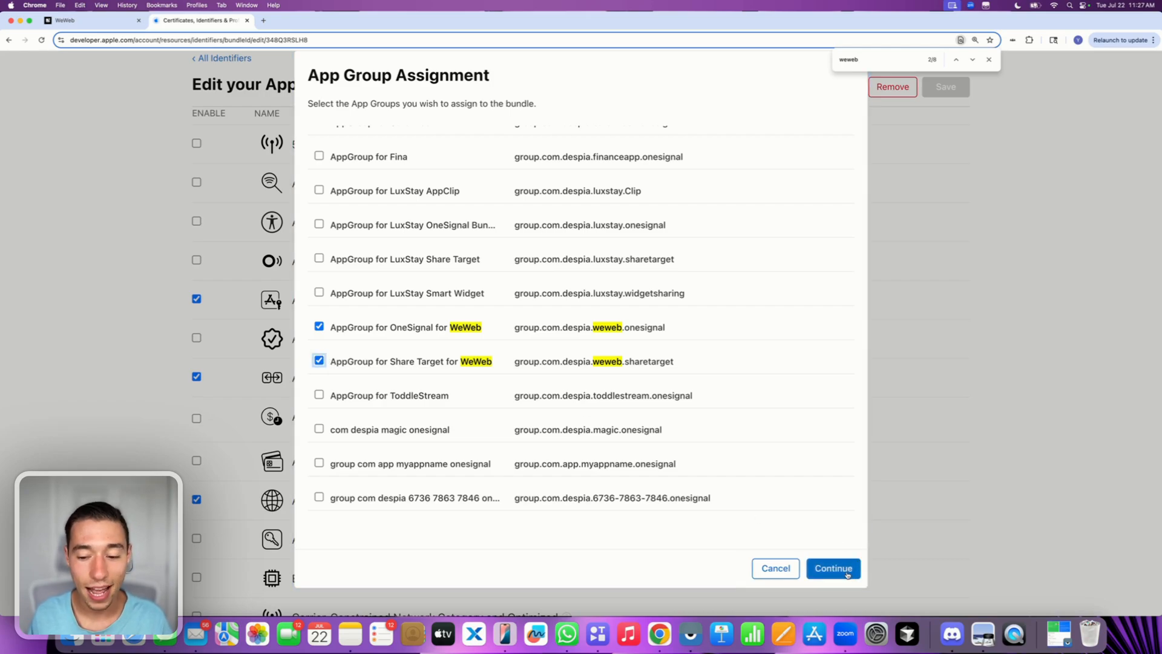
click(847, 569)
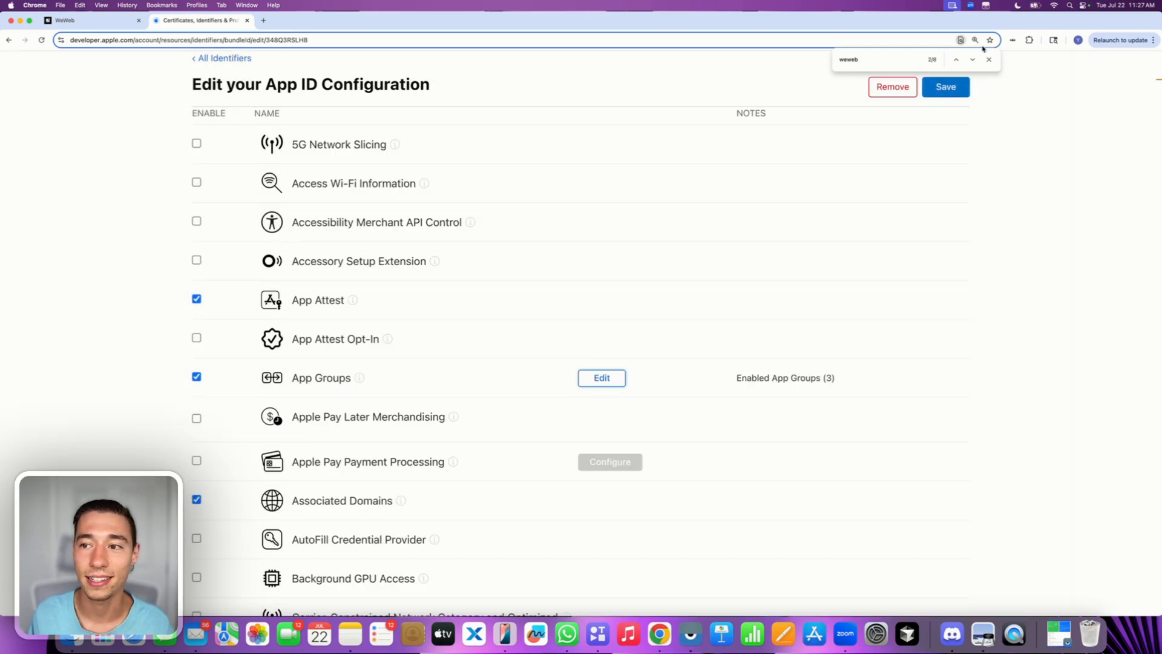
- Close the page search, save the WeWeb App ID configuration and confirm the capability modification
click(988, 59)
click(947, 92)
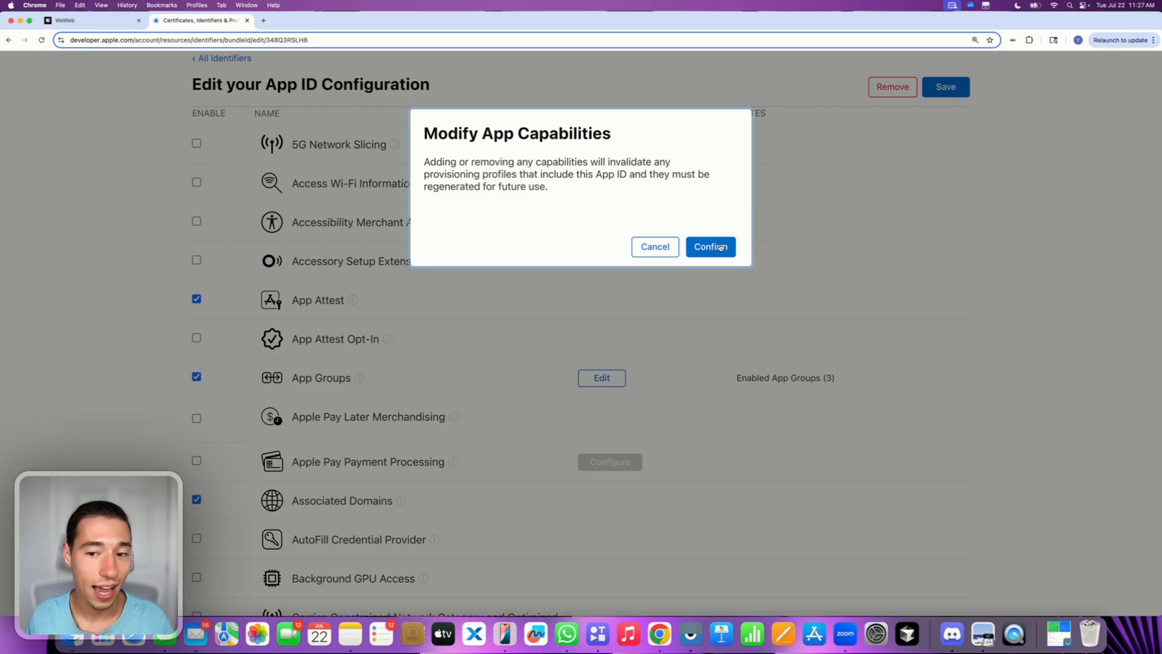
click(721, 247)
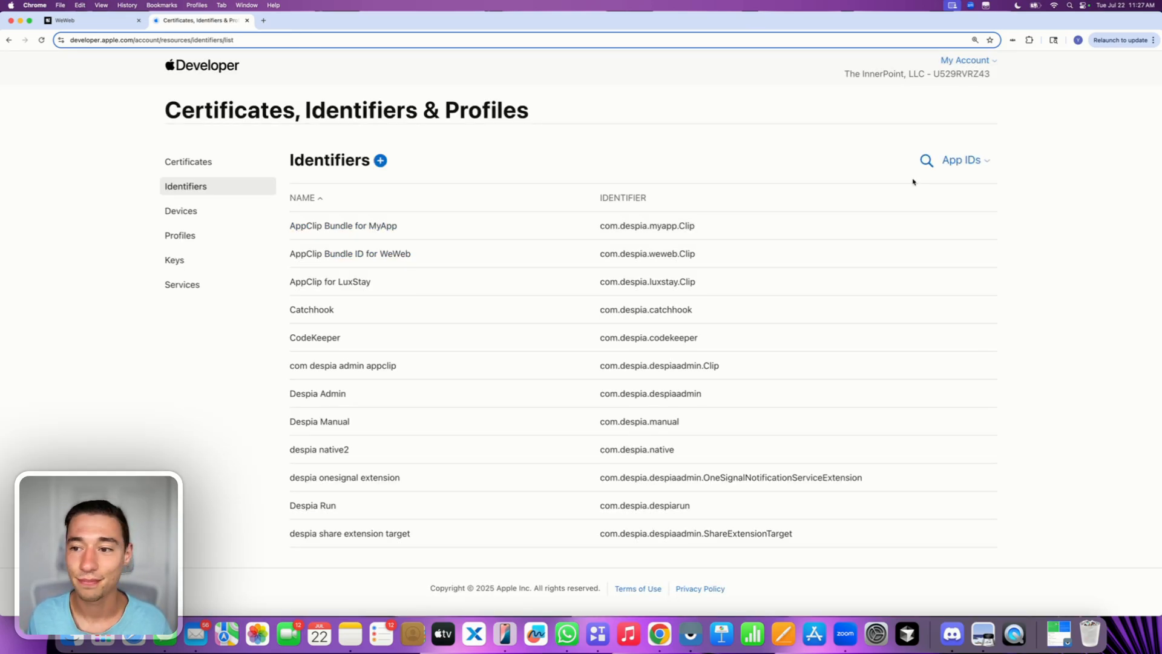
- Switch to Despia and copy the Widget Bundle ID of the Smart Widget target
click(81, 23)
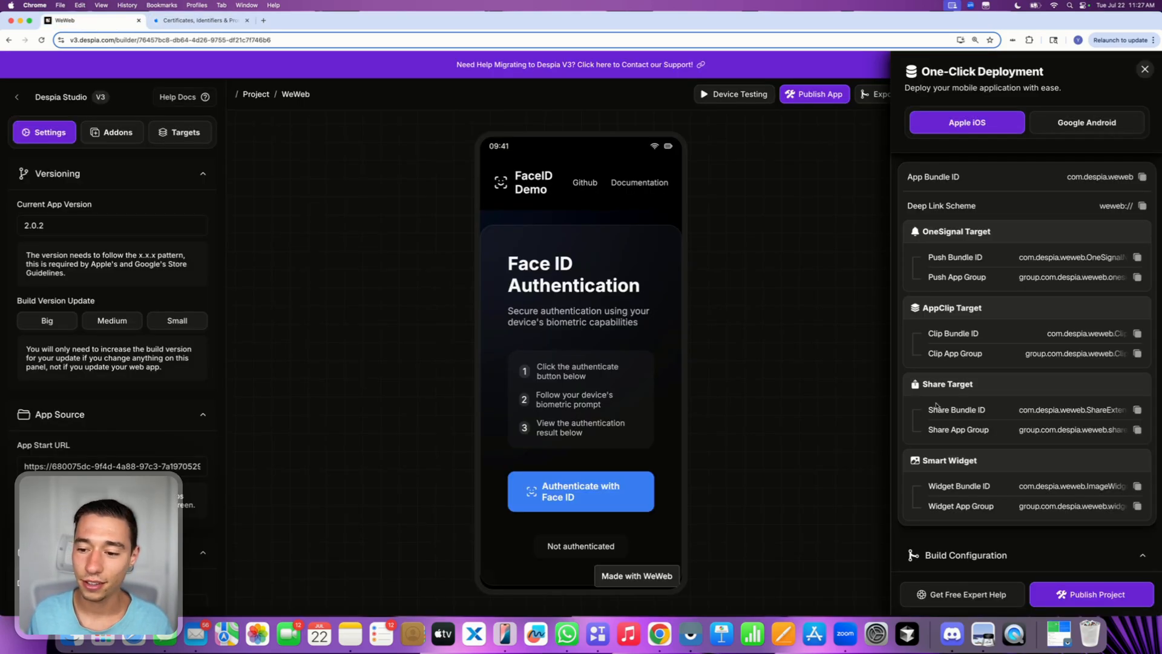
drag(923, 463, 1010, 462)
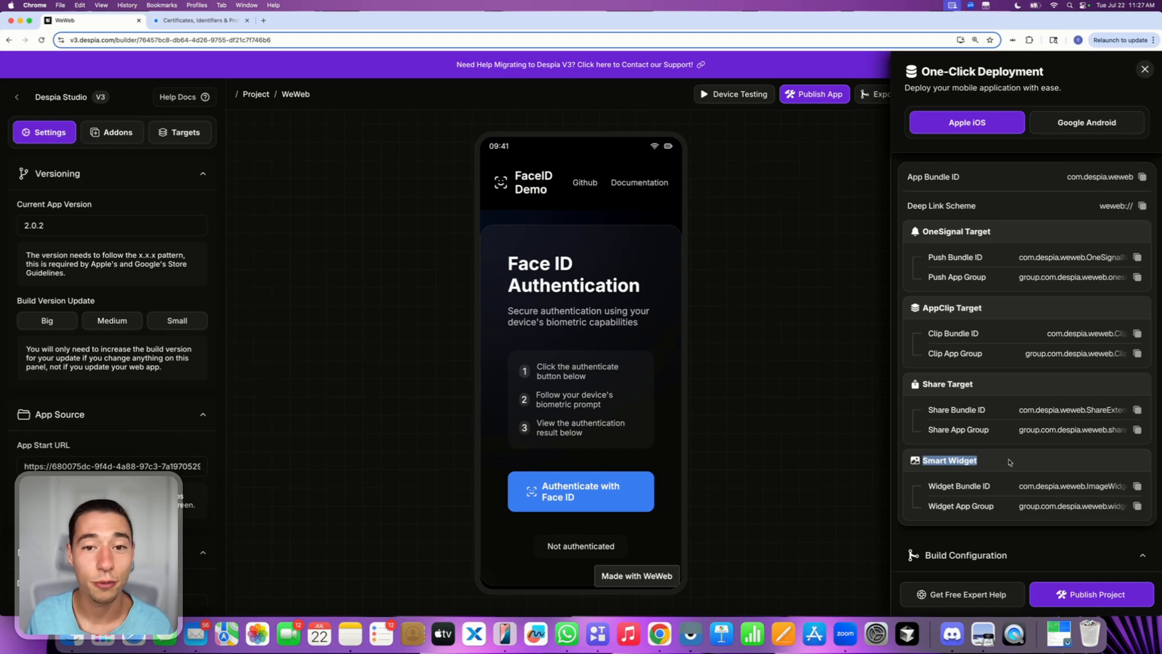
click(1010, 462)
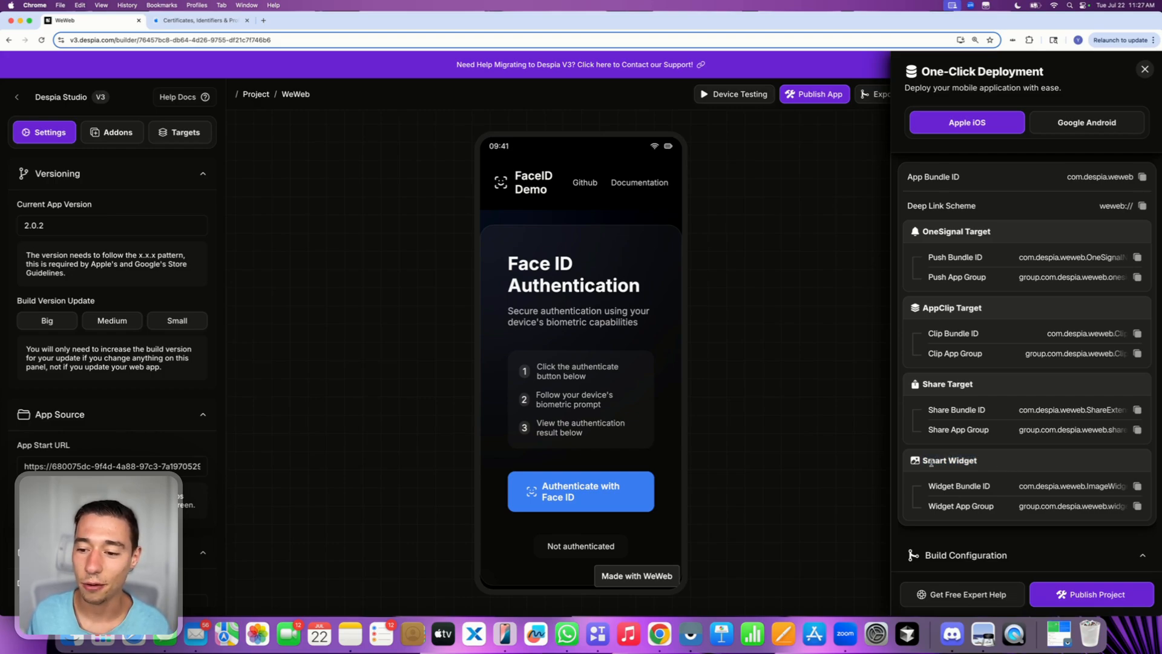
drag(919, 463, 1024, 463)
click(1023, 463)
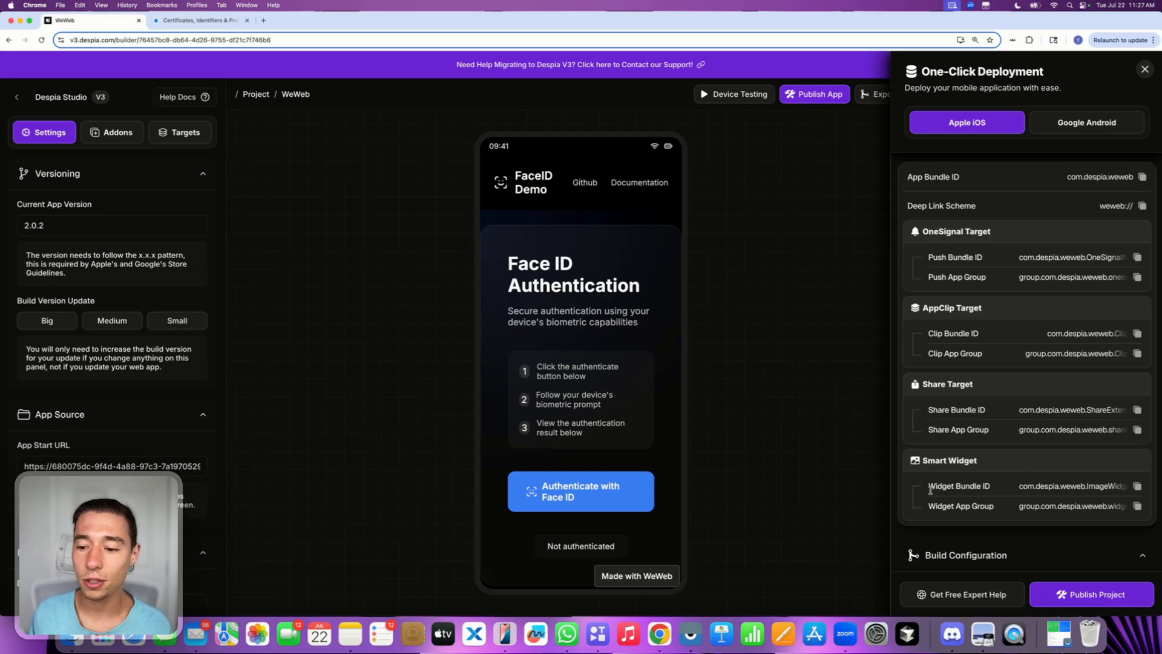
drag(929, 486, 990, 486)
click(1124, 486)
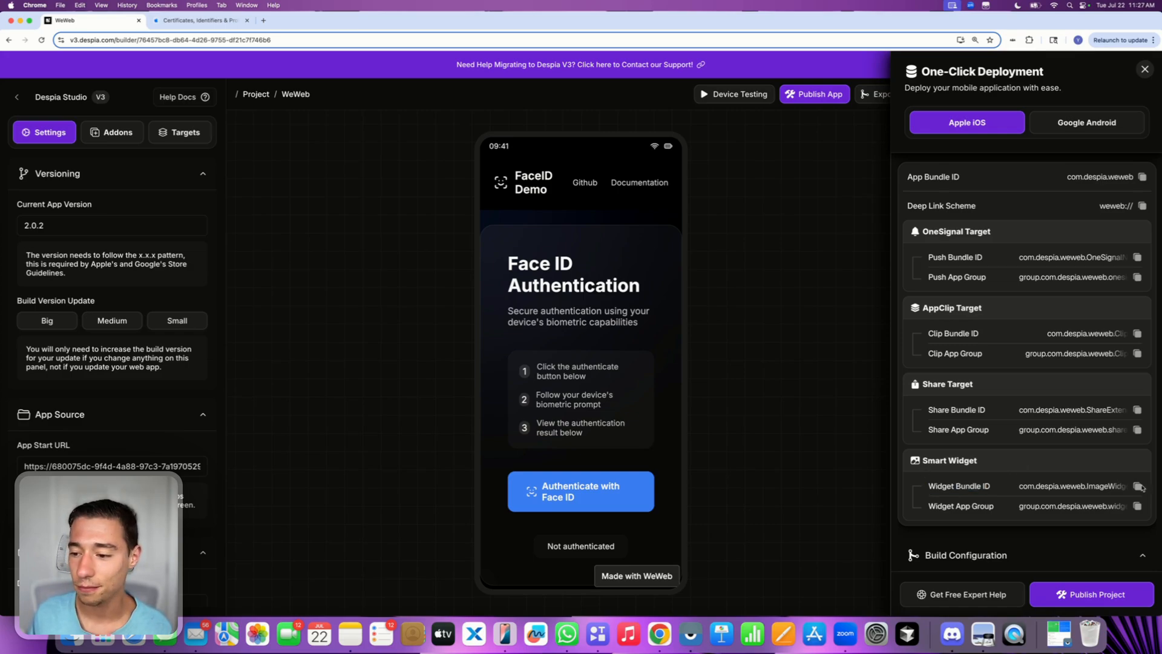
- Return to Apple Developer and start registering a new App IDs identifier with App as its type
click(221, 20)
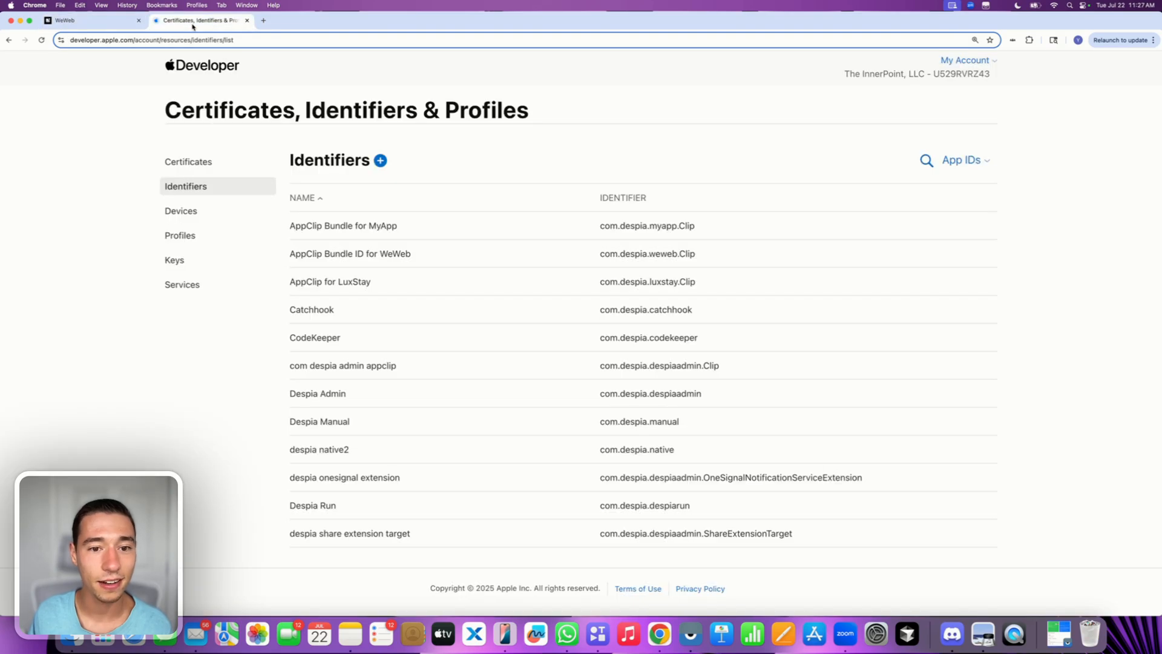
click(380, 160)
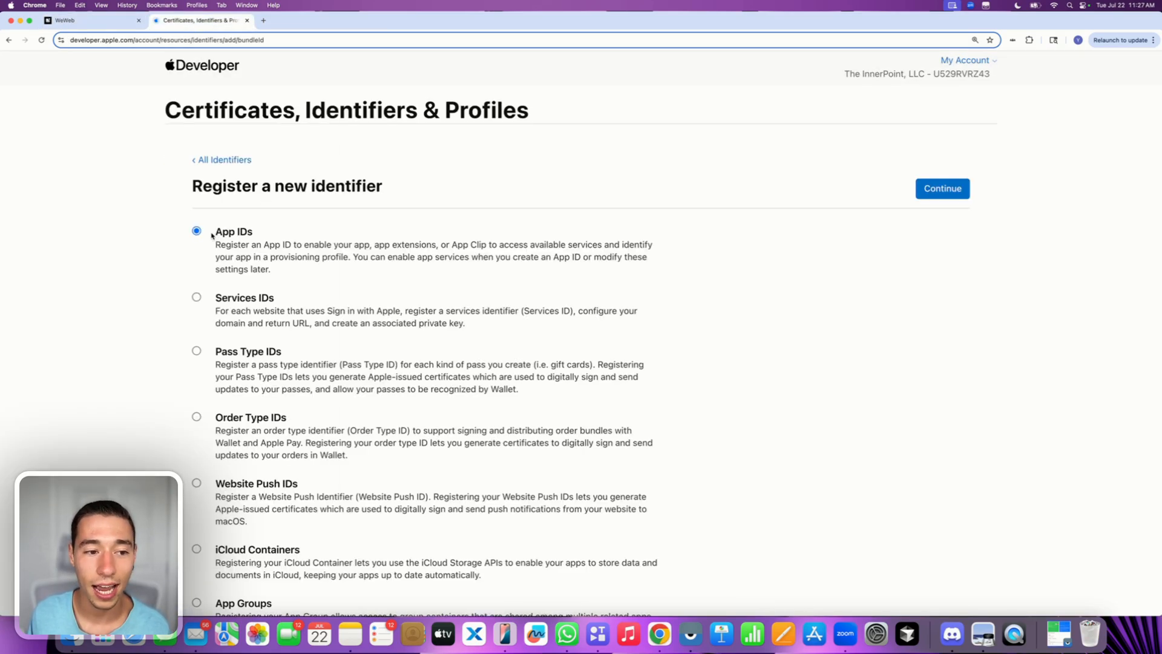
drag(214, 234, 276, 237)
click(942, 189)
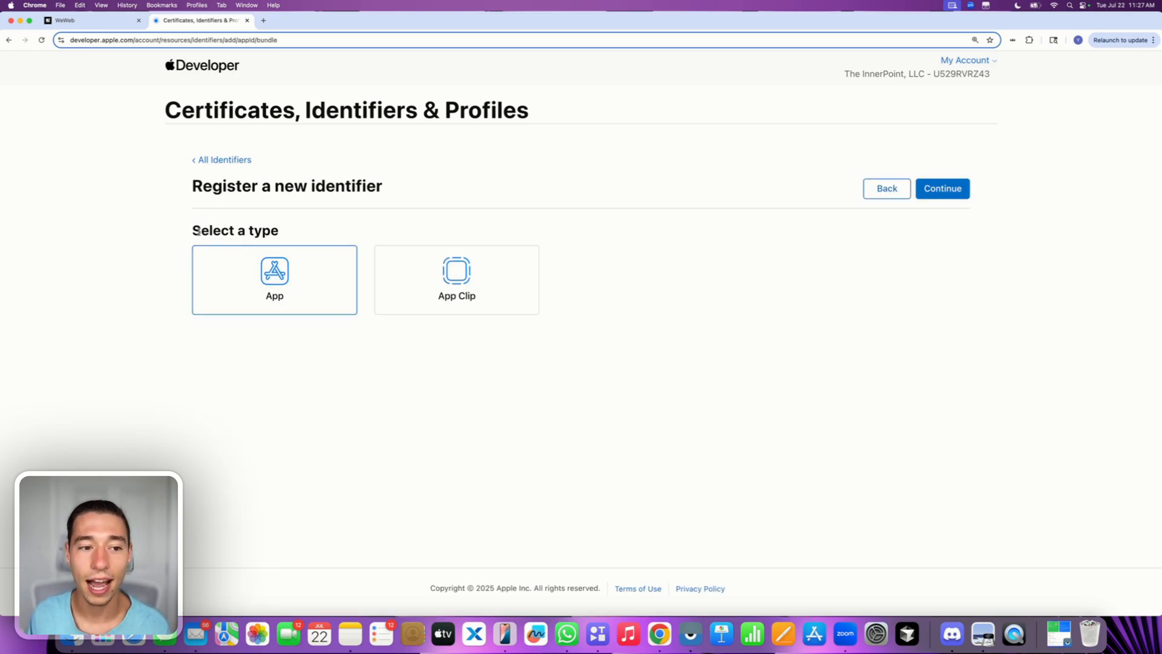
drag(201, 233, 308, 235)
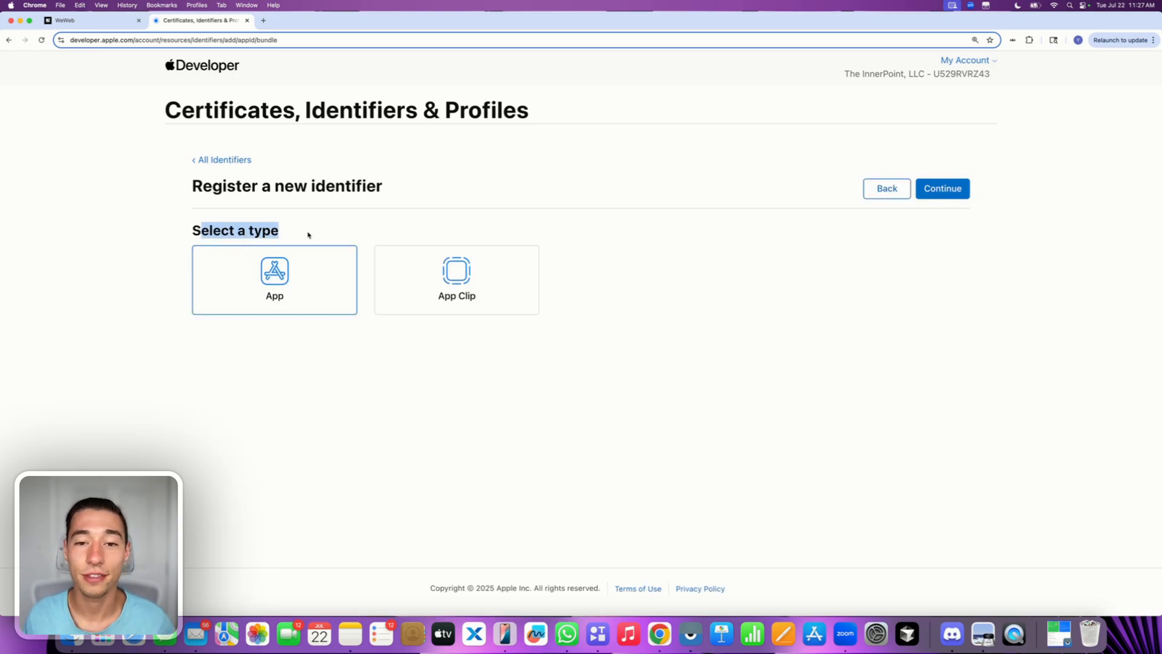
click(286, 286)
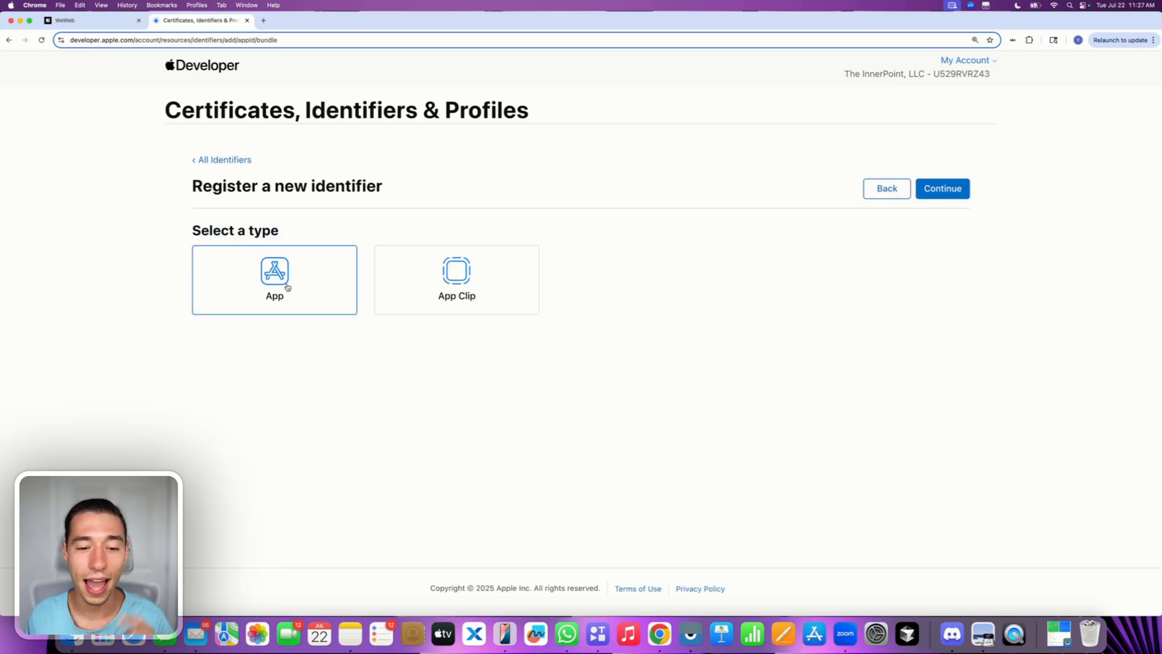
- Describe the new App ID as Widget Bundle ID for WeWeb and set its explicit bundle ID to com.despia.weweb.ImageWidget
click(937, 190)
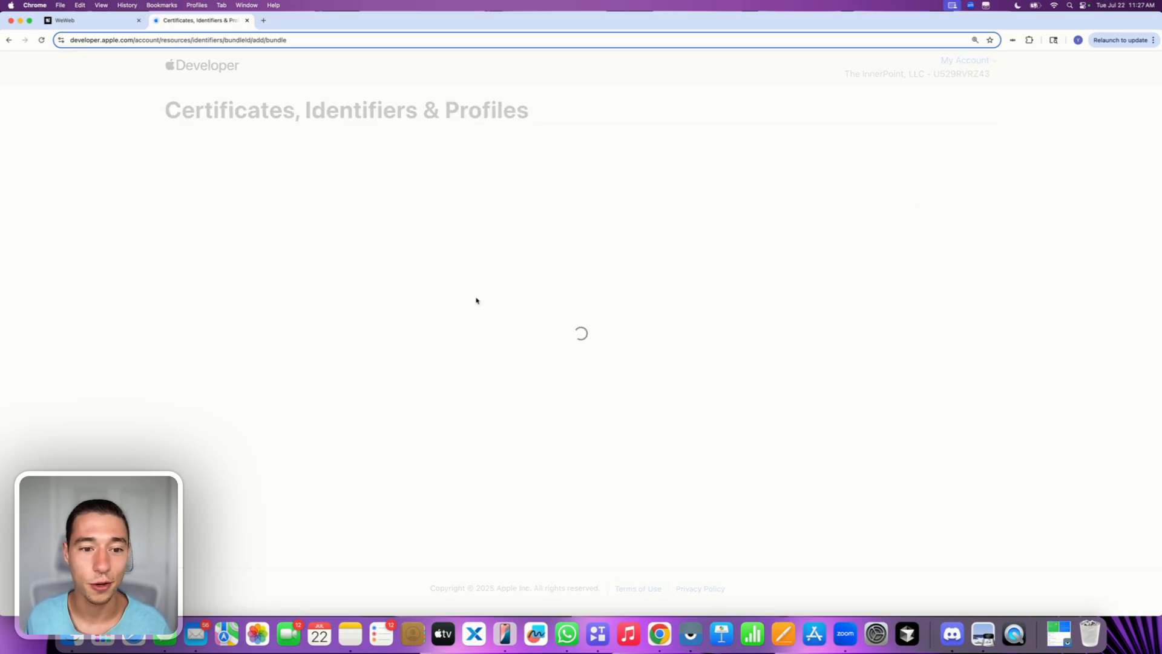
click(290, 285)
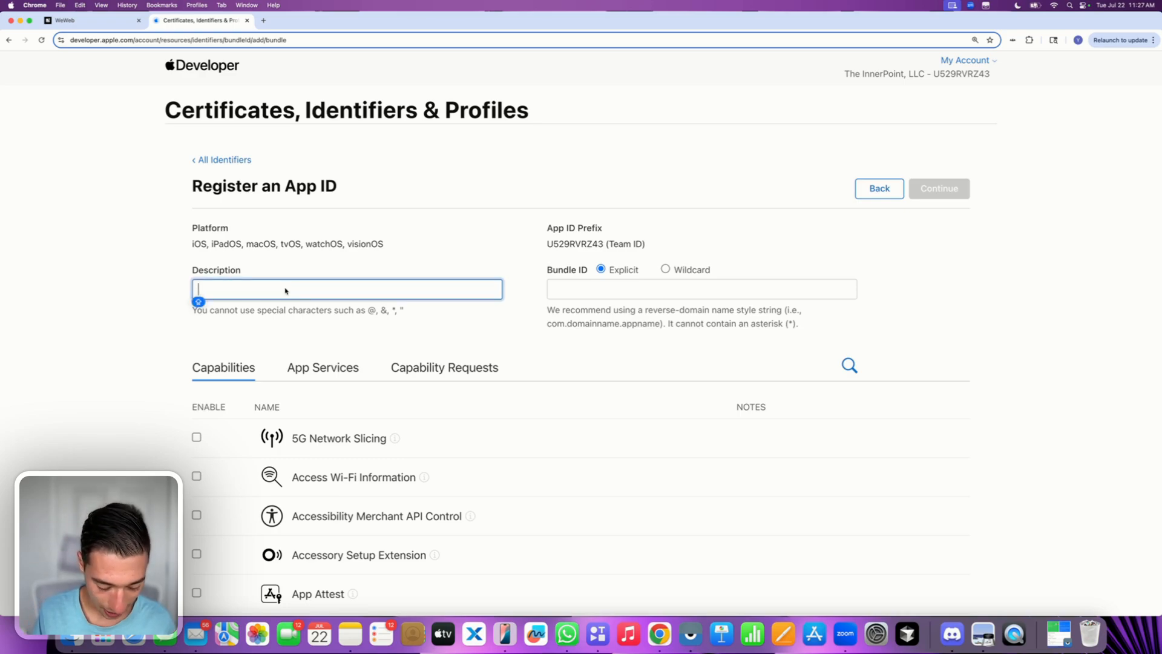
text(Wi)
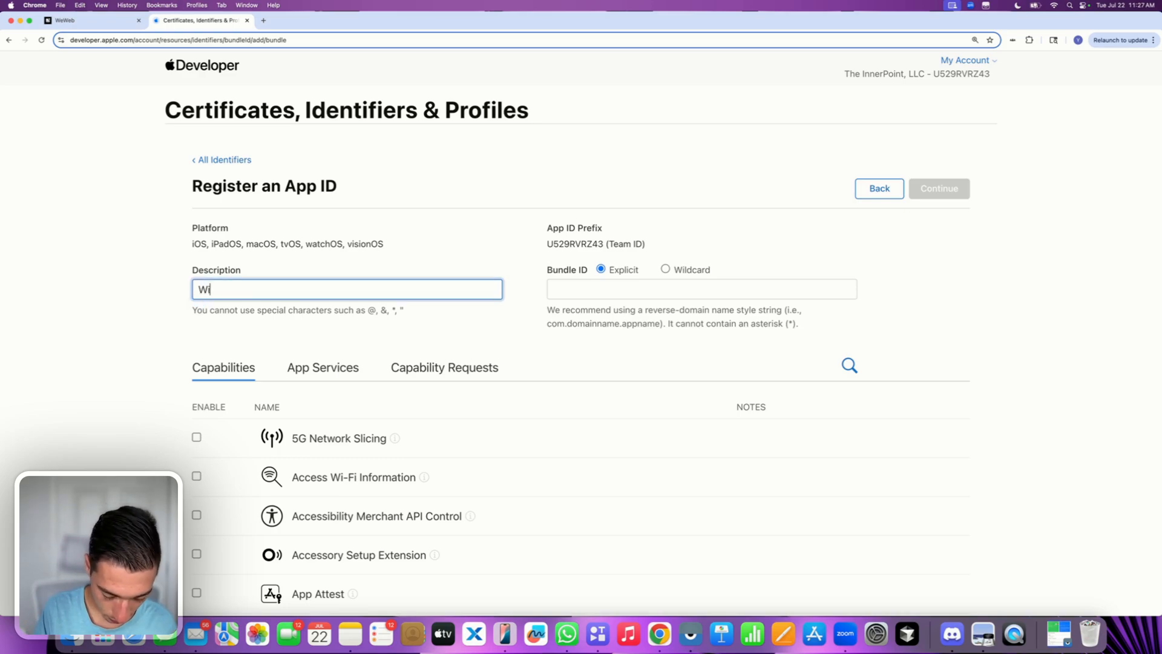
text(dget Bundle)
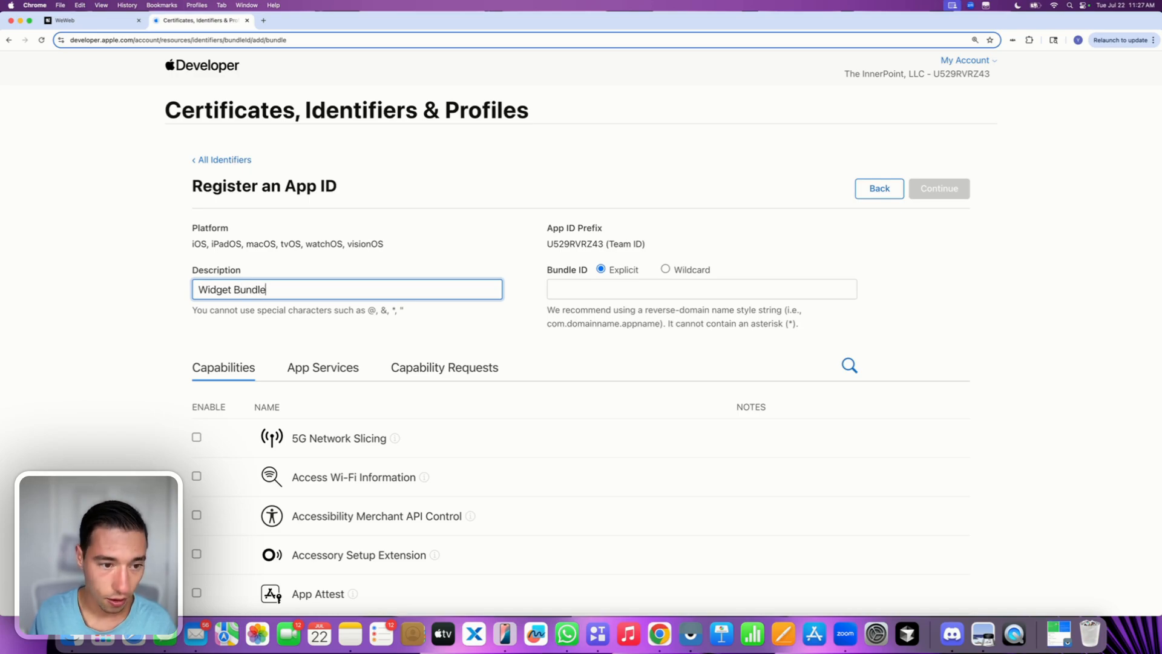
text( ID for )
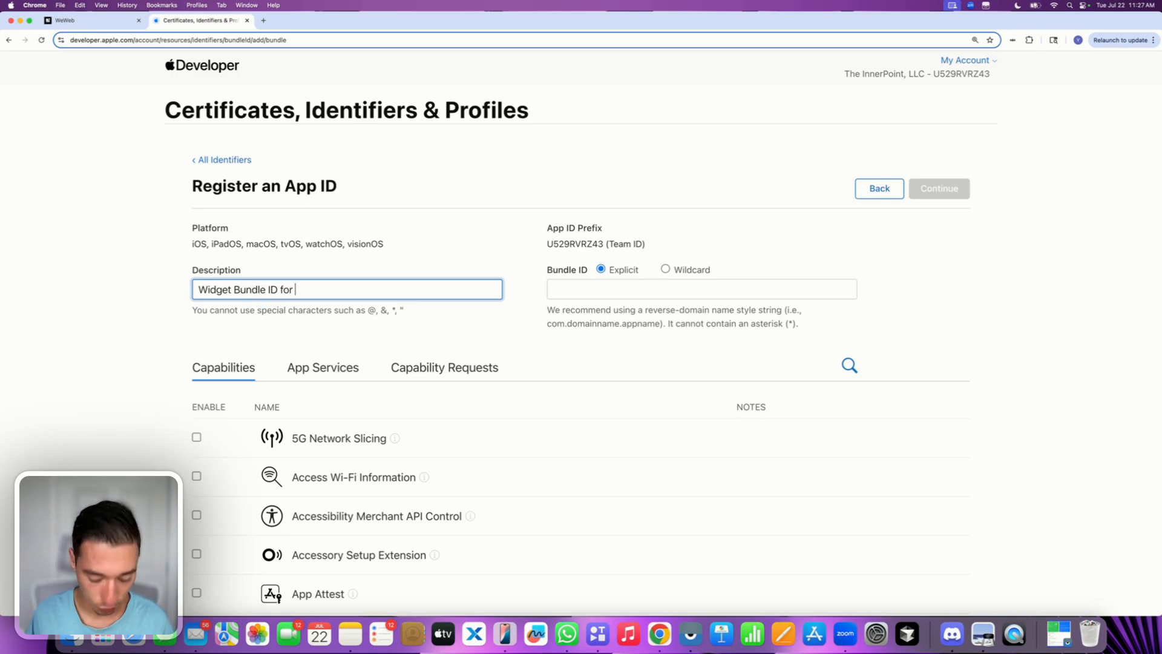
text(WeWeb)
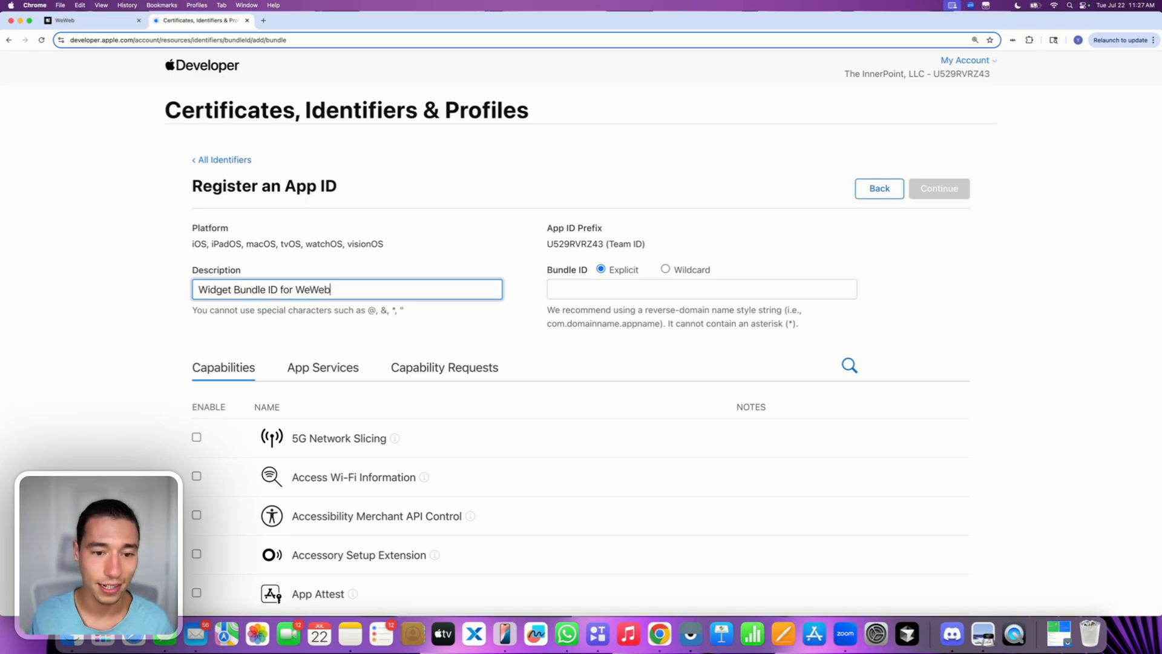
click(581, 296)
text(com.despia.weweb.ImageWidget)
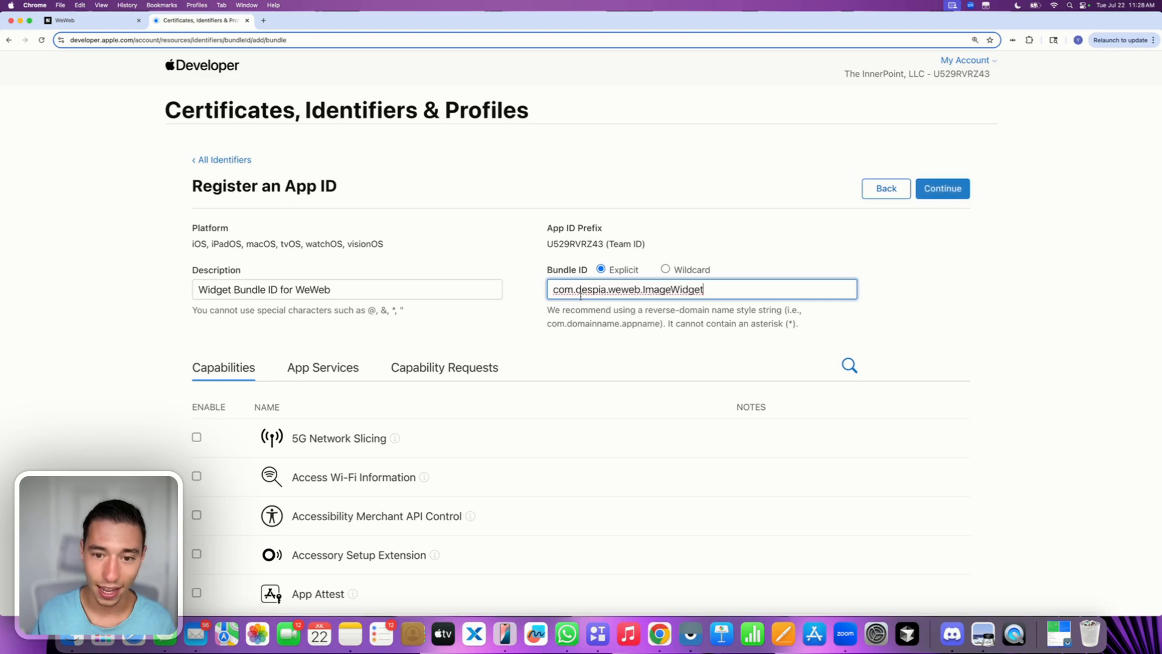
click(516, 294)
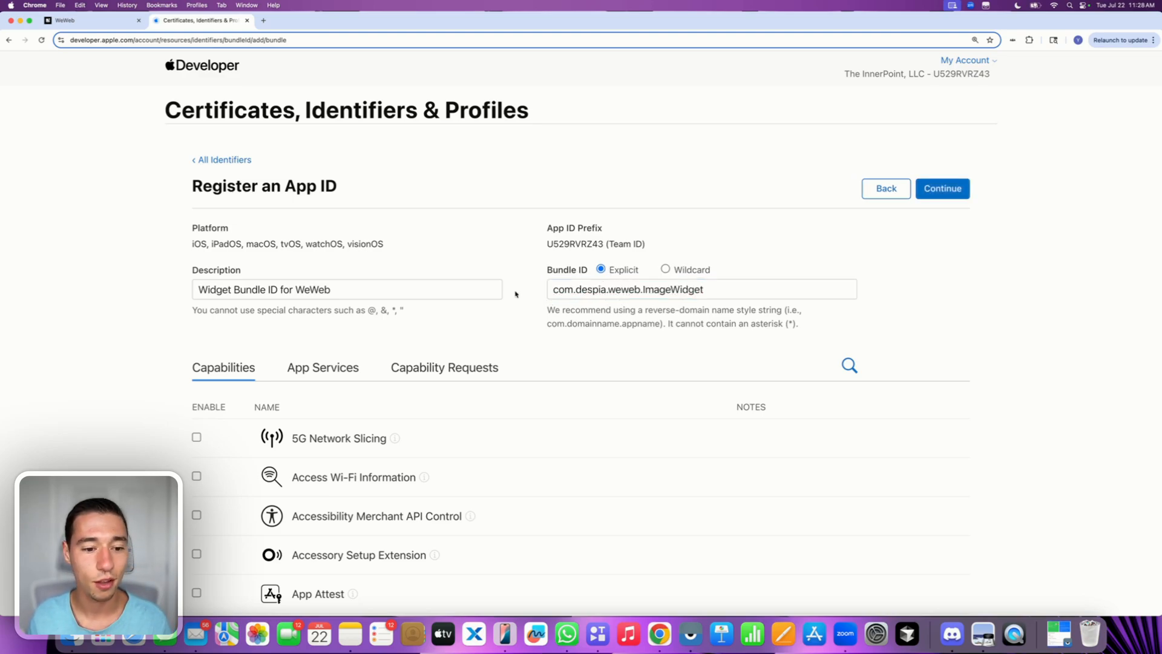
- Enable the App Groups capability for the widget App ID and complete its registration
scroll(516, 308, down, 5)
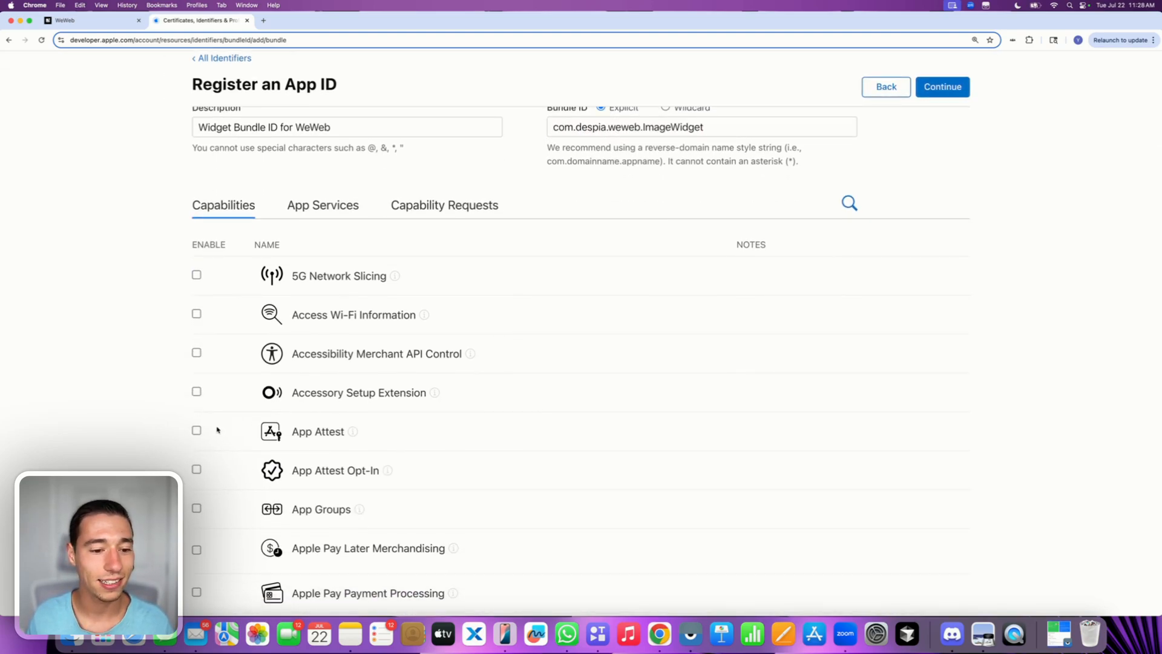
click(197, 507)
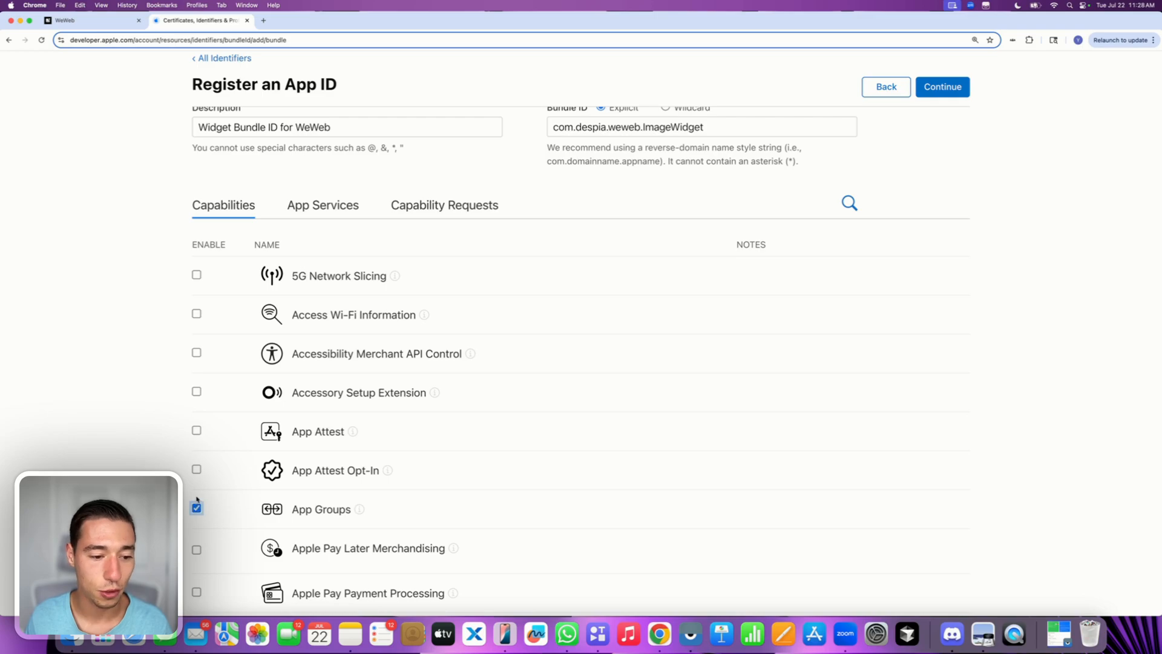
scroll(306, 308, up, 5)
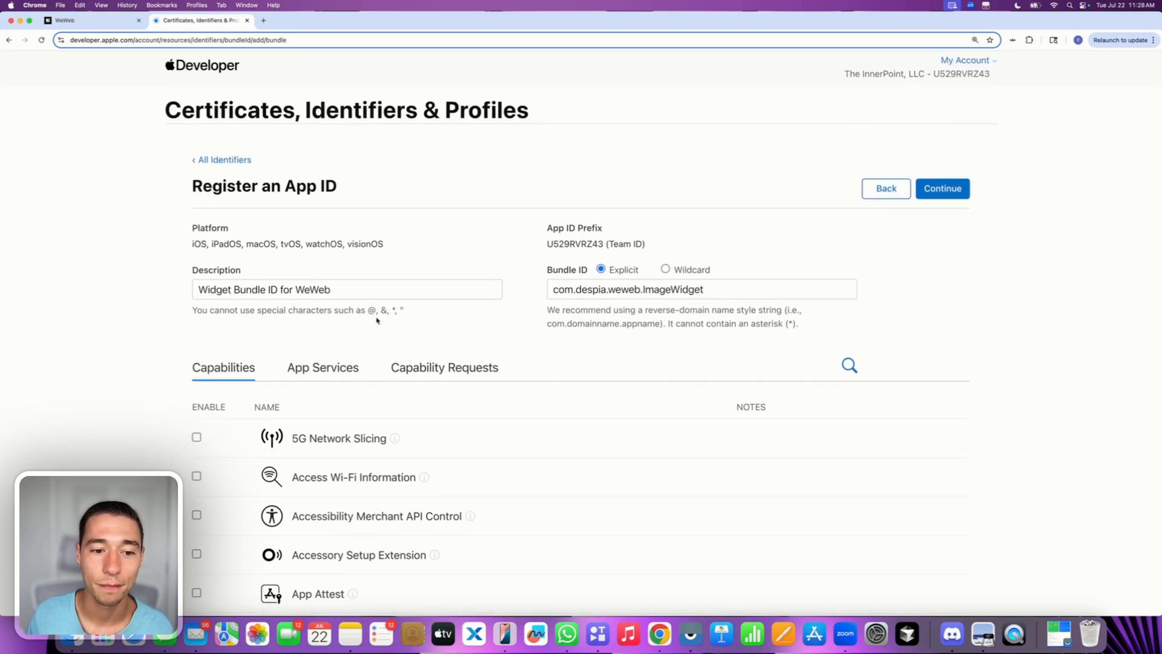
click(941, 189)
click(943, 190)
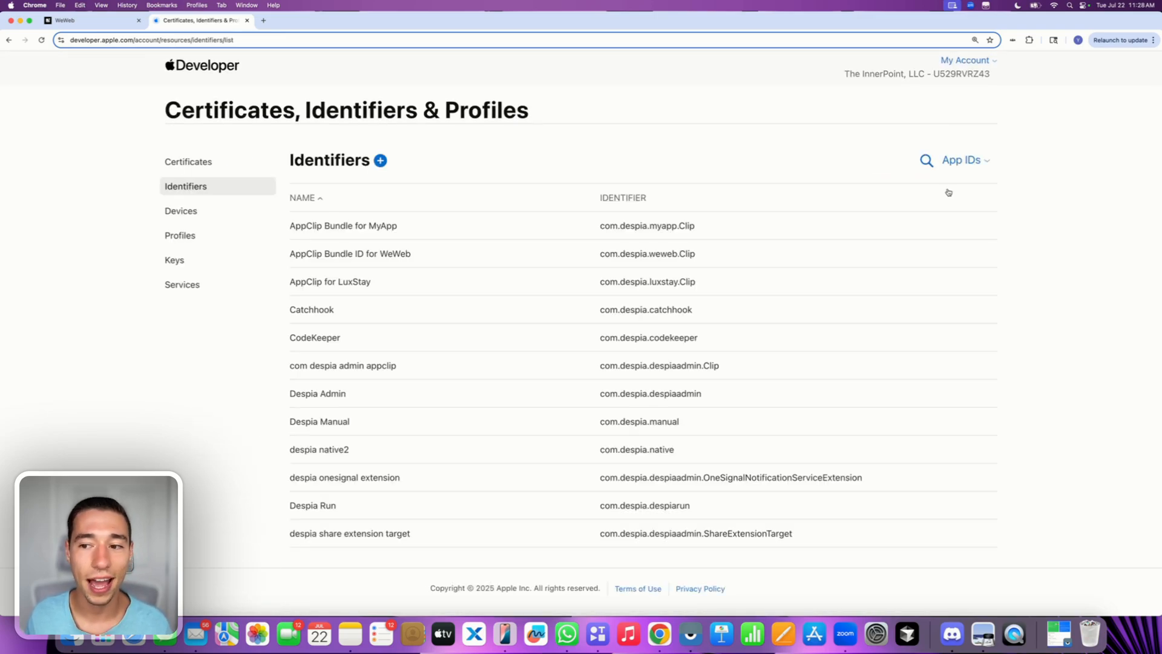
- Start registering another new identifier with App Groups as its type
click(379, 165)
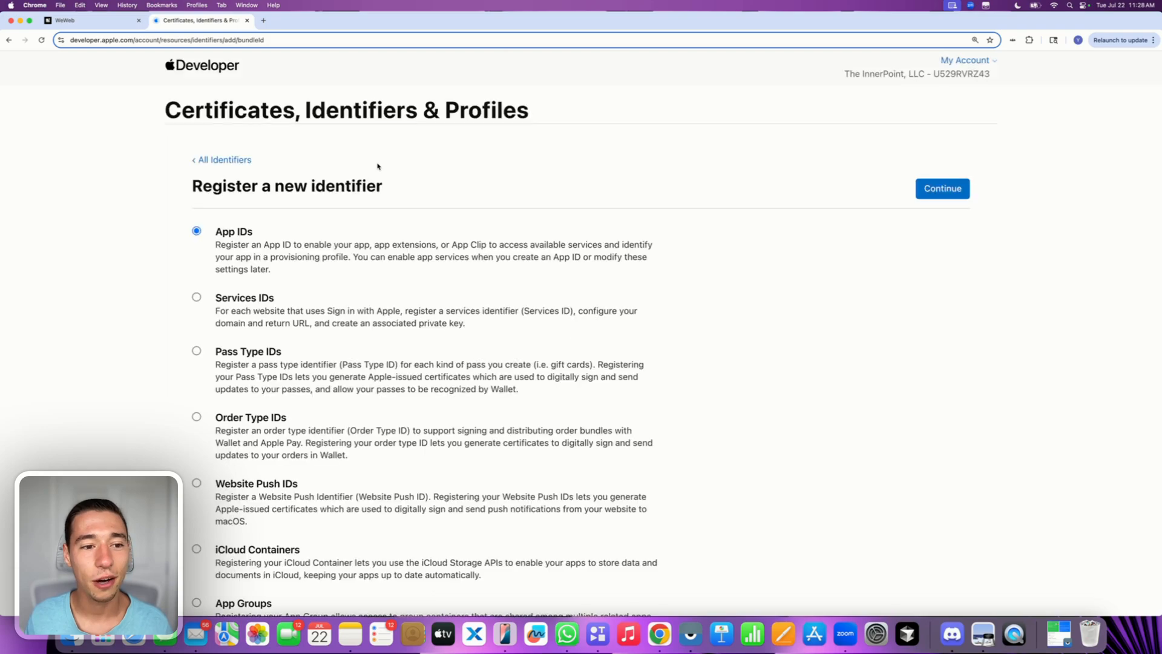
scroll(337, 281, down, 3)
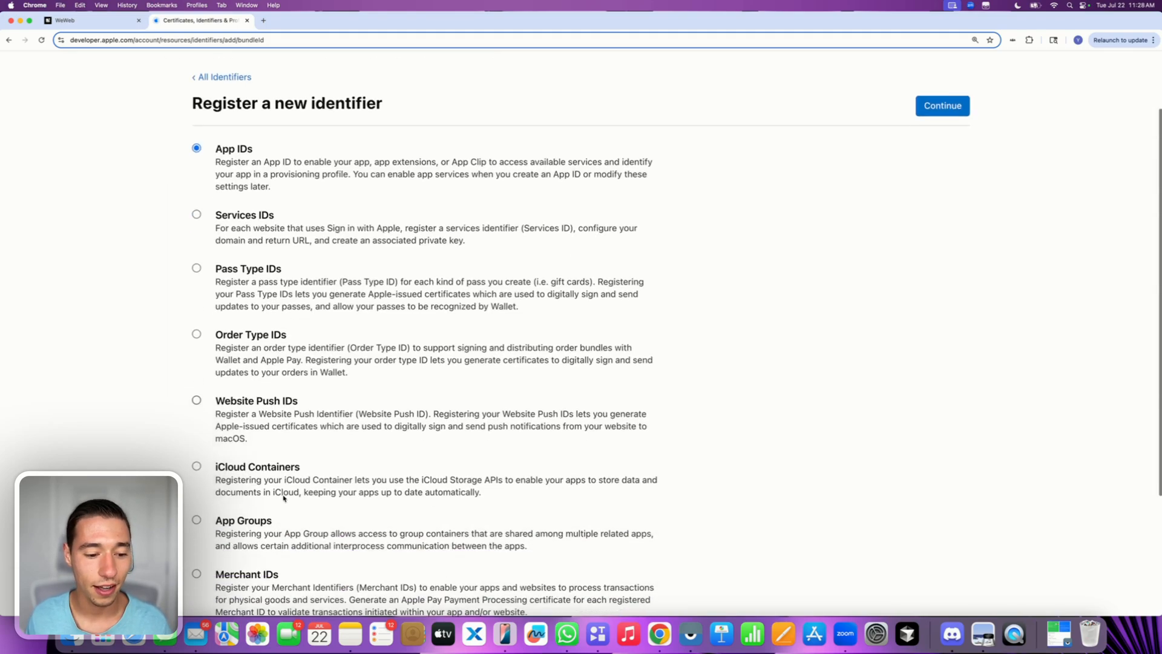
click(196, 503)
scroll(237, 490, up, 3)
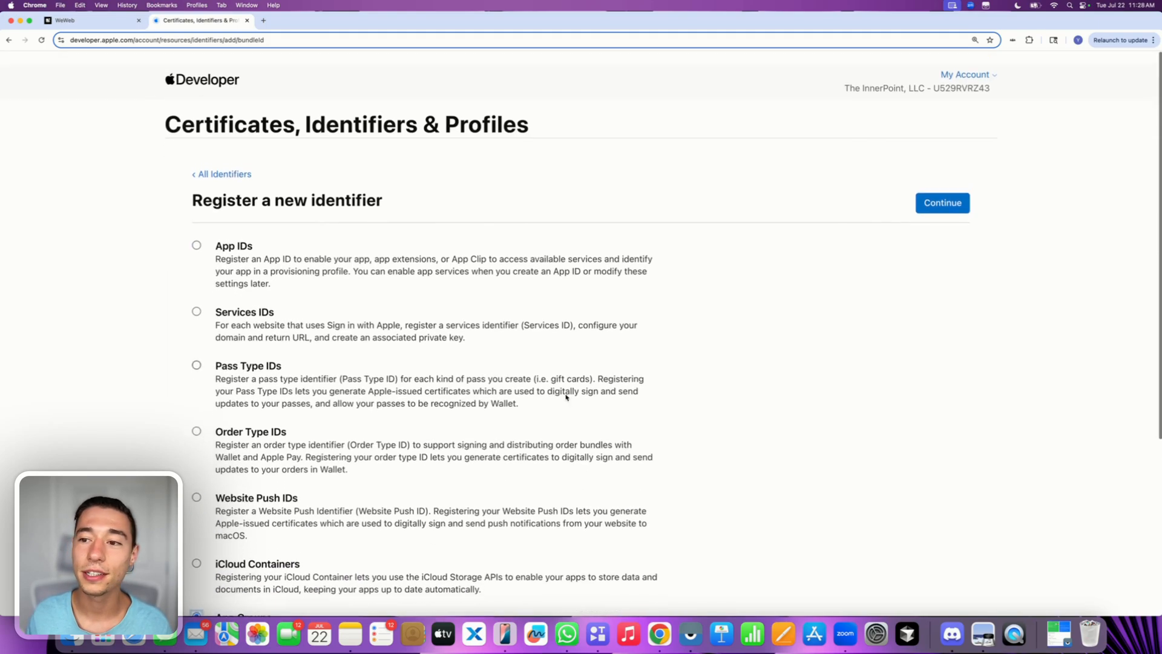
click(939, 191)
- Describe the new app group as AppGroup for Widget for WeWeb
click(287, 250)
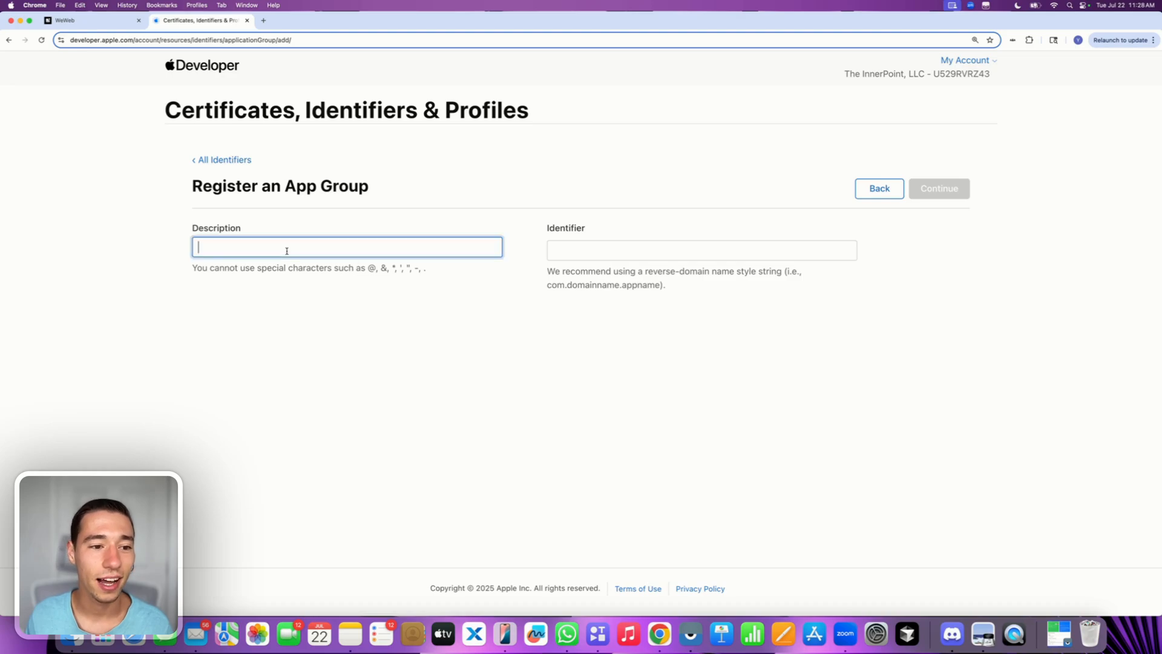
text(AppGr)
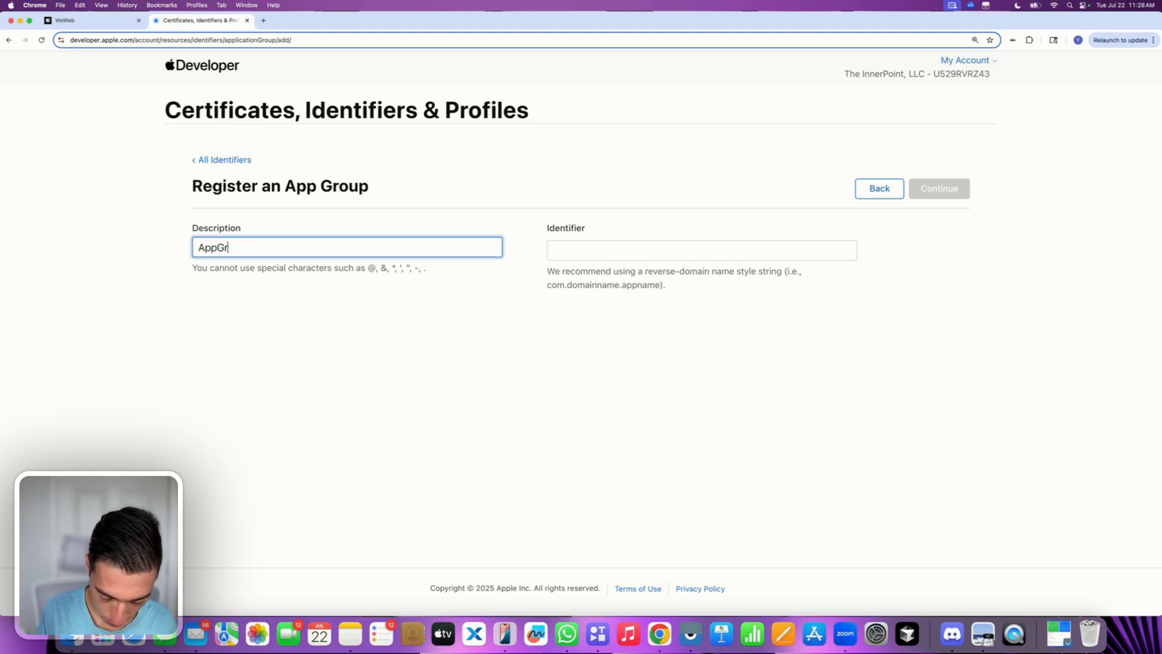
text(oup for )
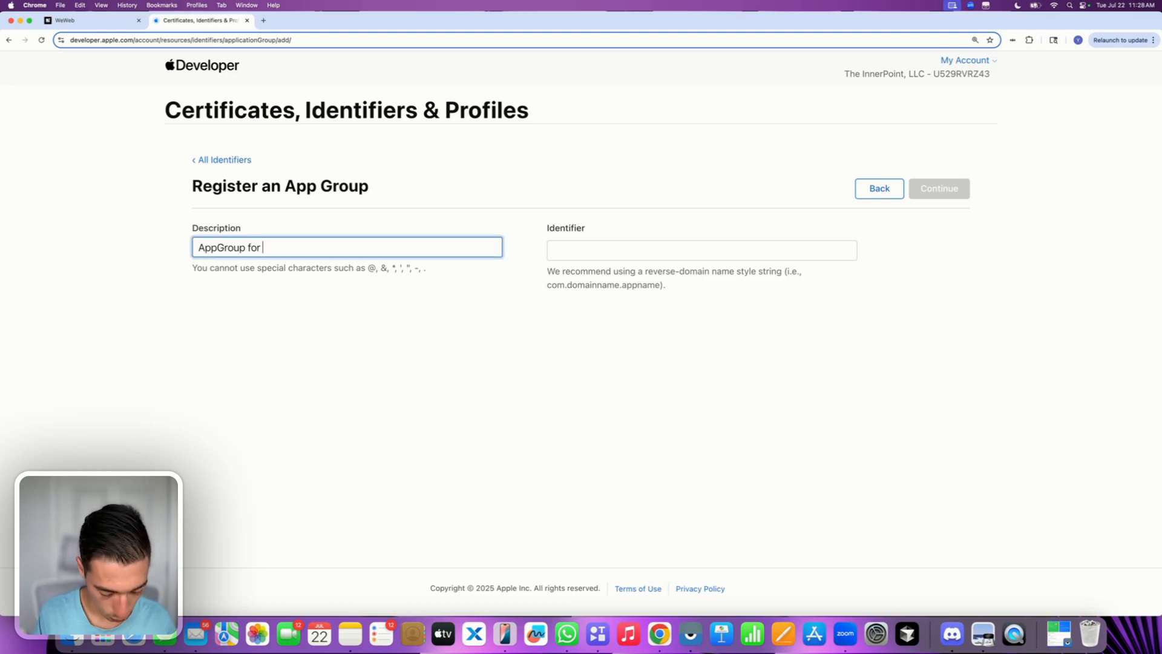
text(Widget fo)
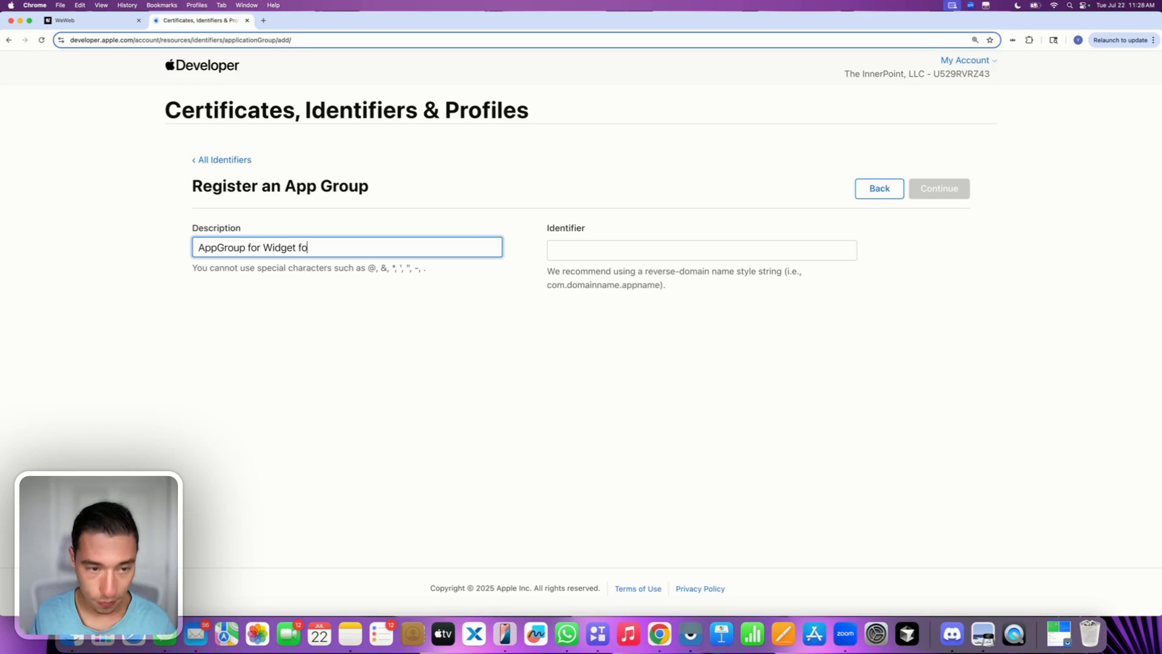
text(r WeWe)
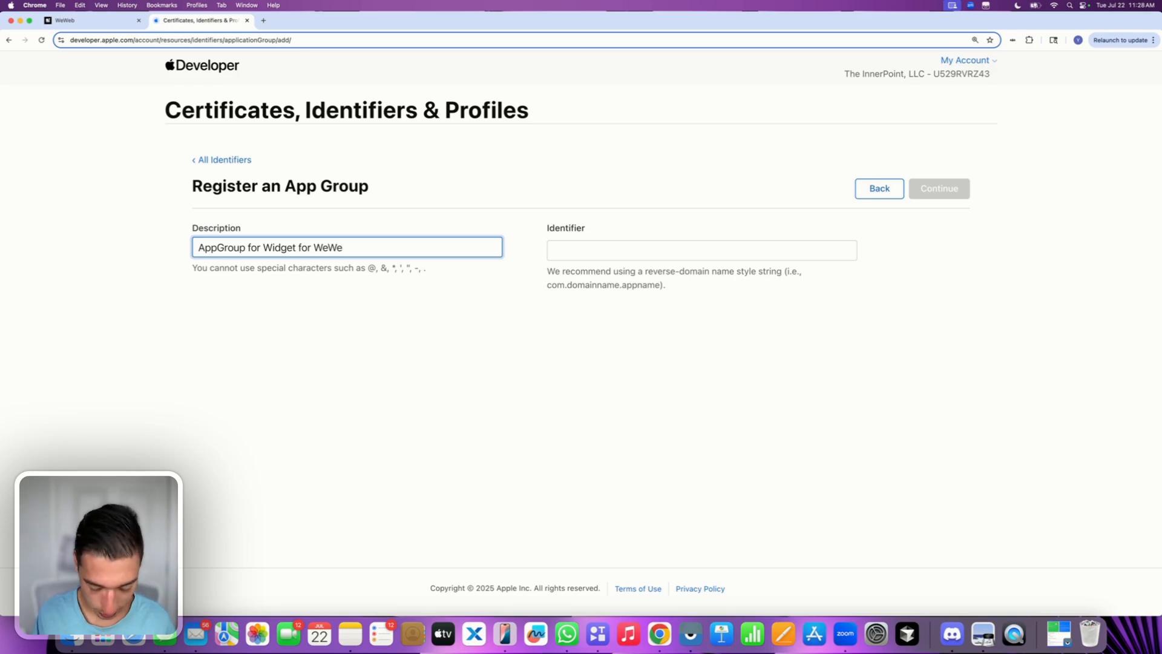
text(b)
click(322, 332)
- Switch to Despia, copy the Smart Widget's Widget App Group and return to Apple Developer
click(109, 20)
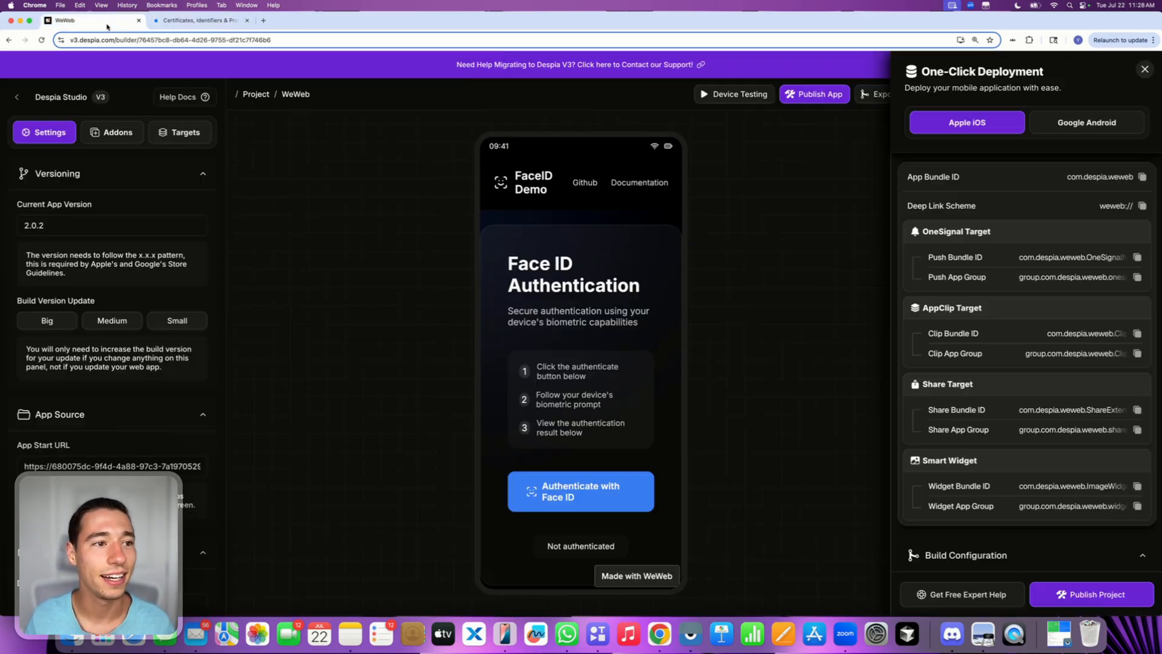
drag(928, 506, 1119, 510)
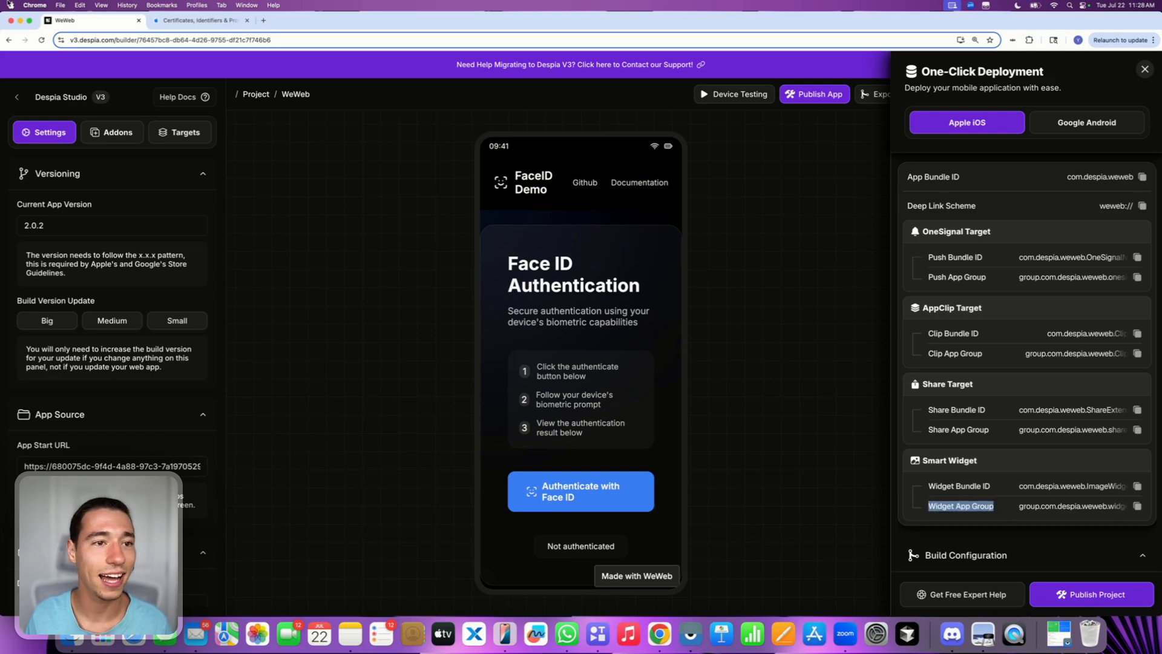
click(168, 23)
- Set the app group's identifier to group.com.despia.weweb.widgetsharing and register it
click(638, 256)
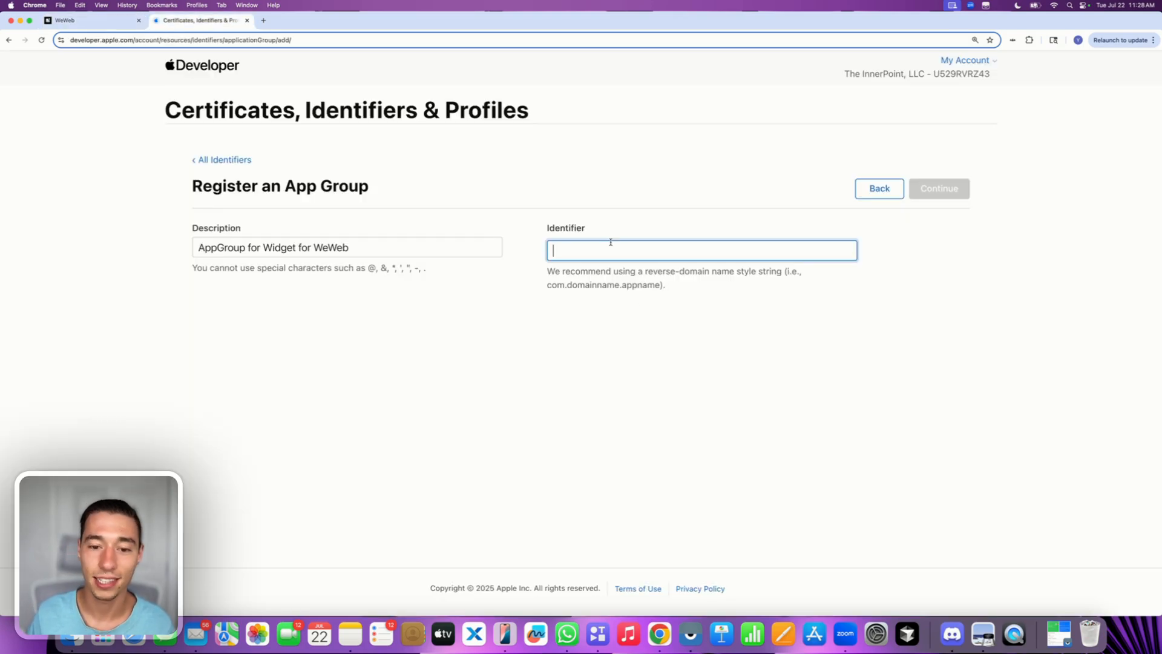
text(group.com.despia.weweb.widgetsharing)
click(656, 337)
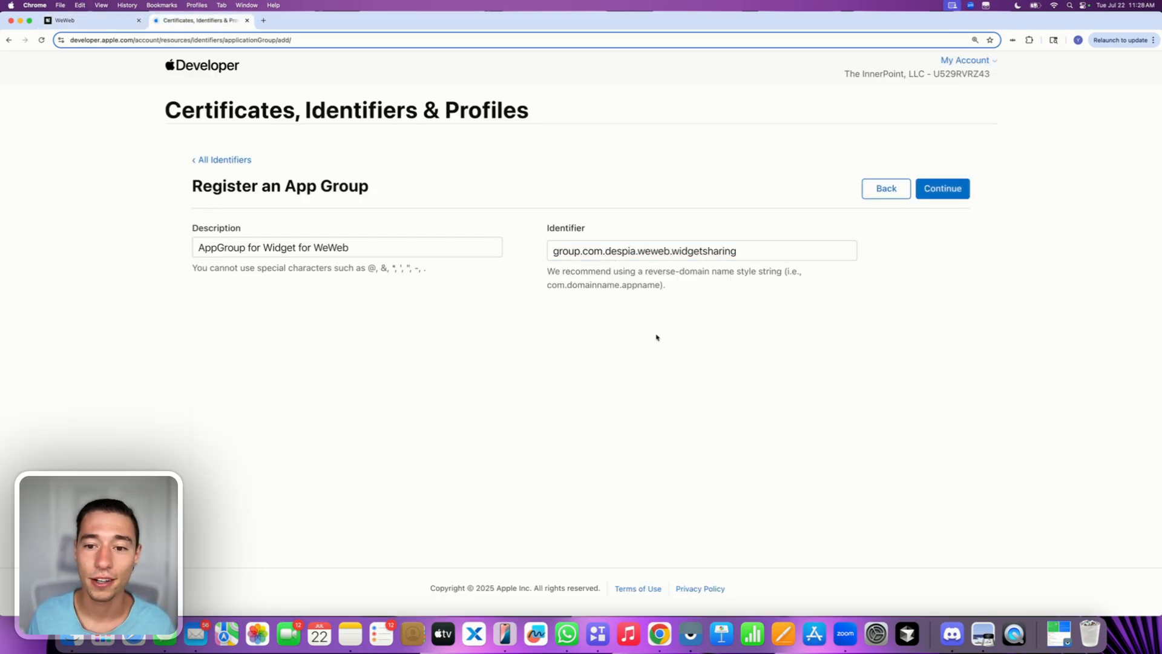
click(932, 193)
click(934, 193)
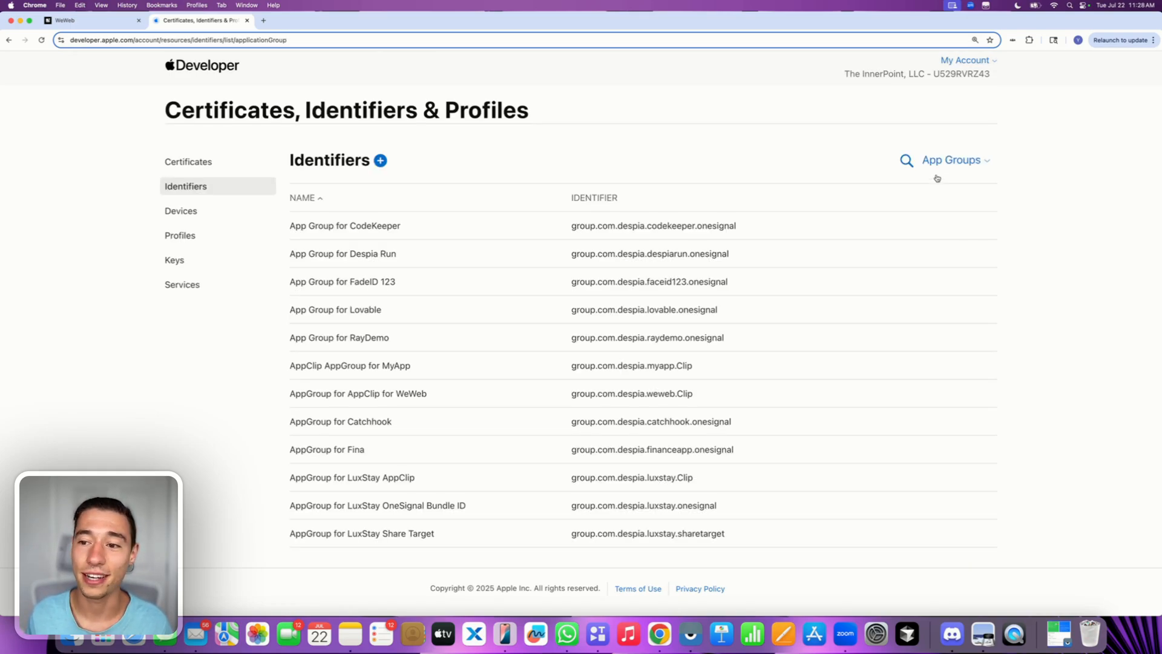
- Search the app group identifiers for "weweb" and switch the identifier list to App IDs
click(906, 160)
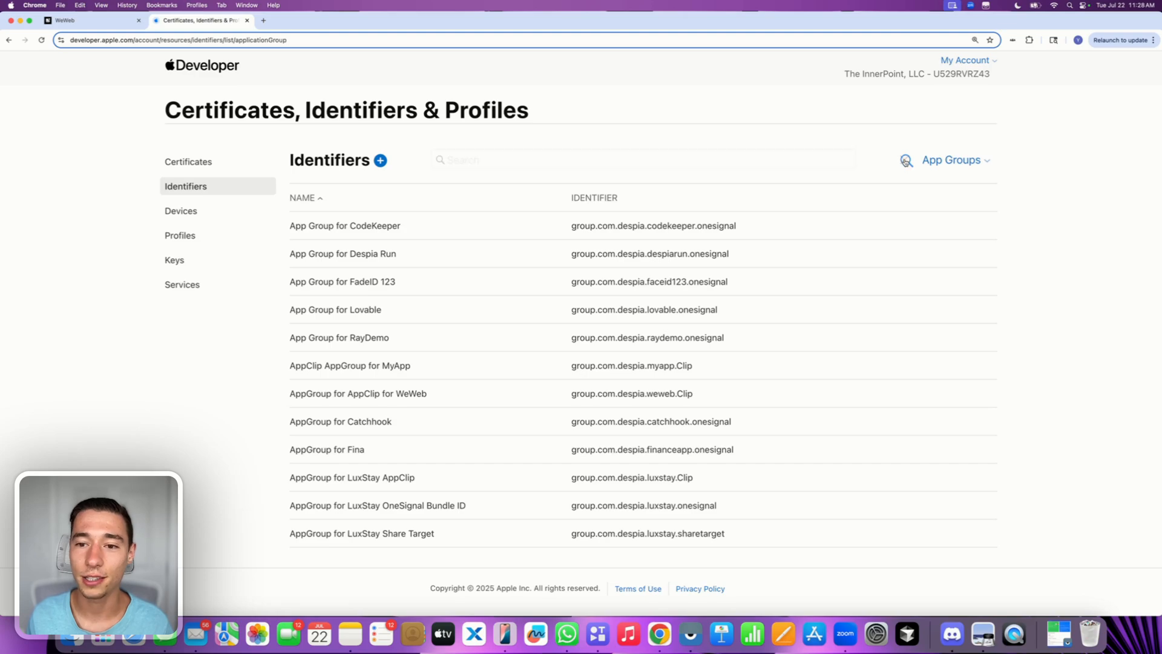
text(weweb)
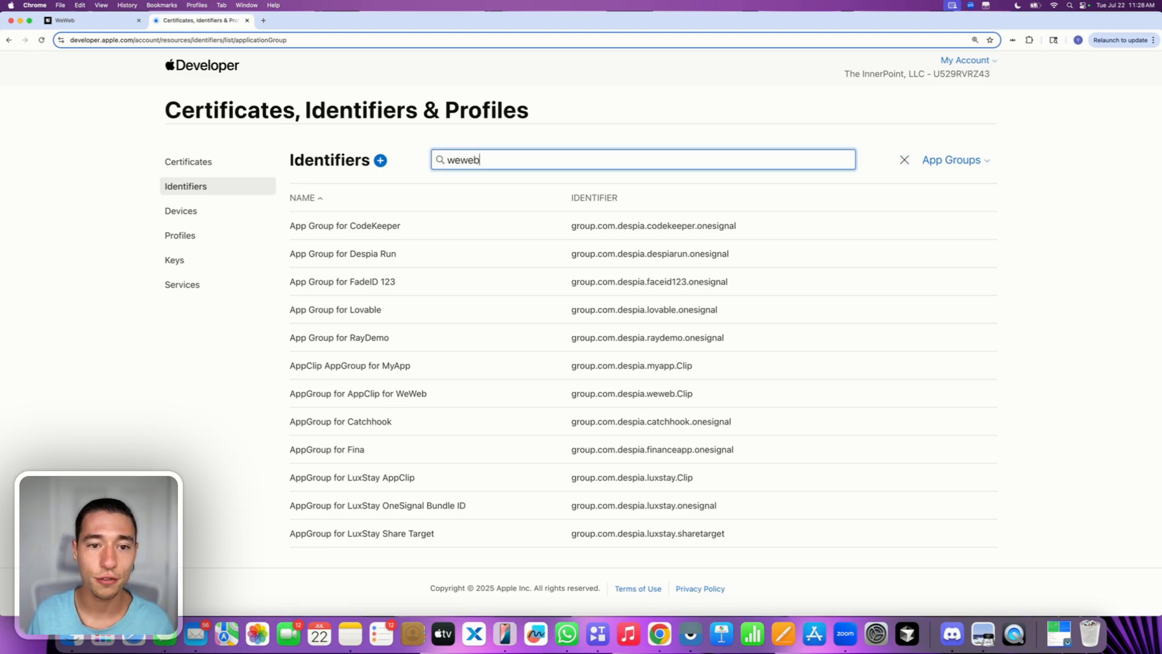
click(961, 164)
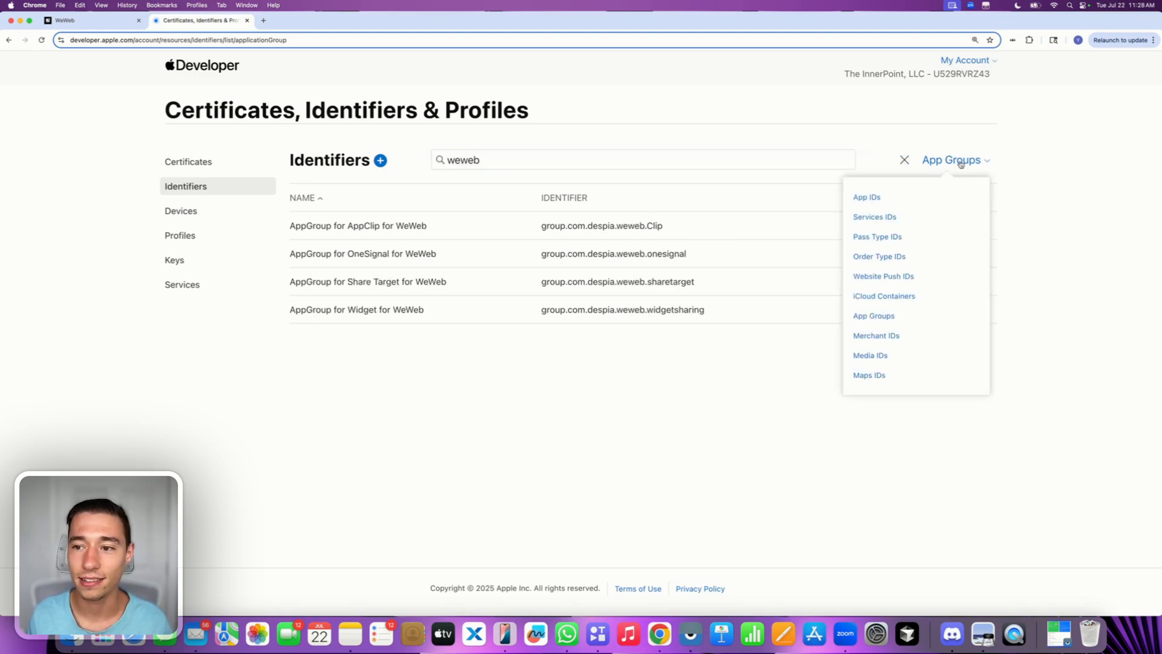
click(866, 197)
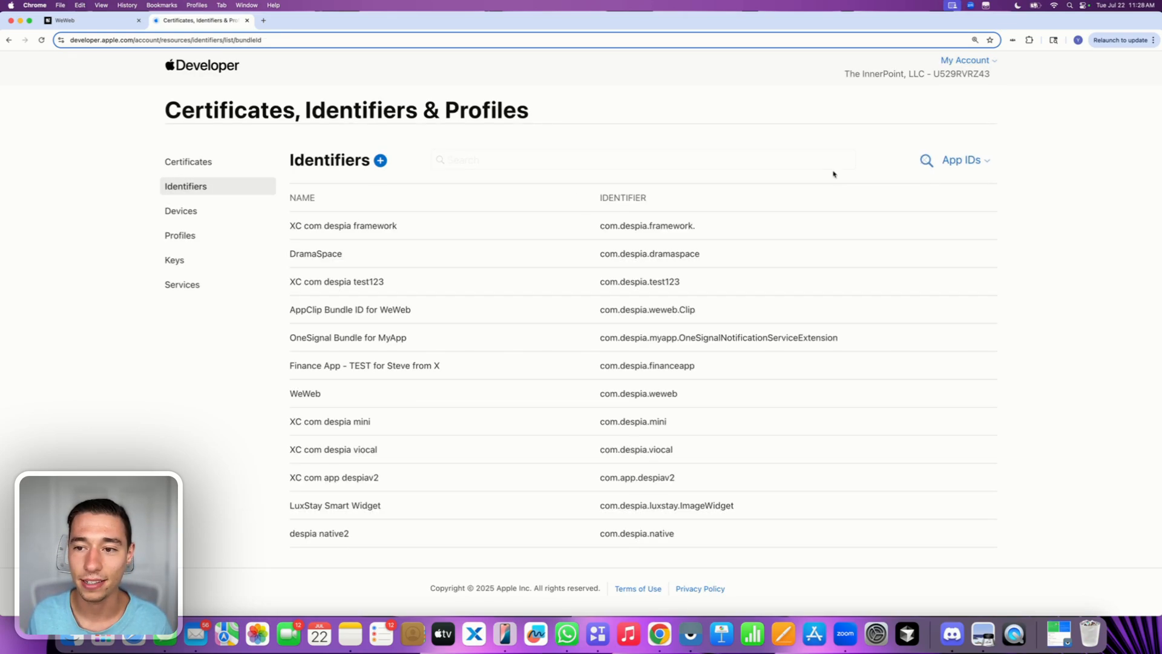
- Search the App IDs for "weweb" and open Widget Bundle ID for WeWeb
click(927, 160)
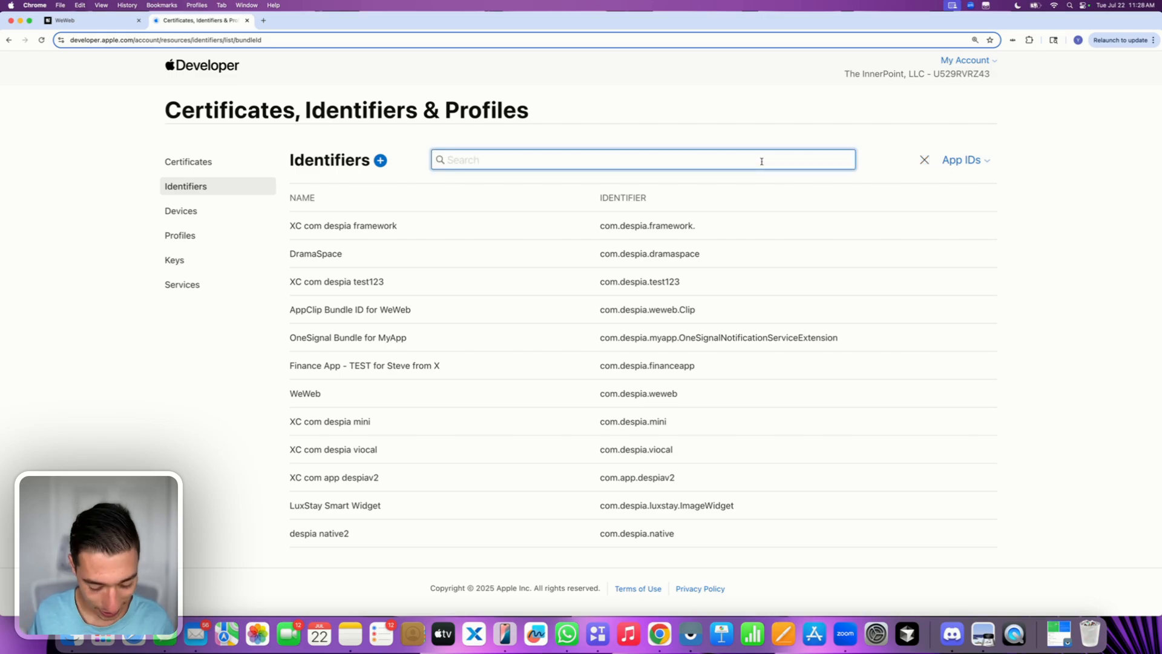
text(weweb)
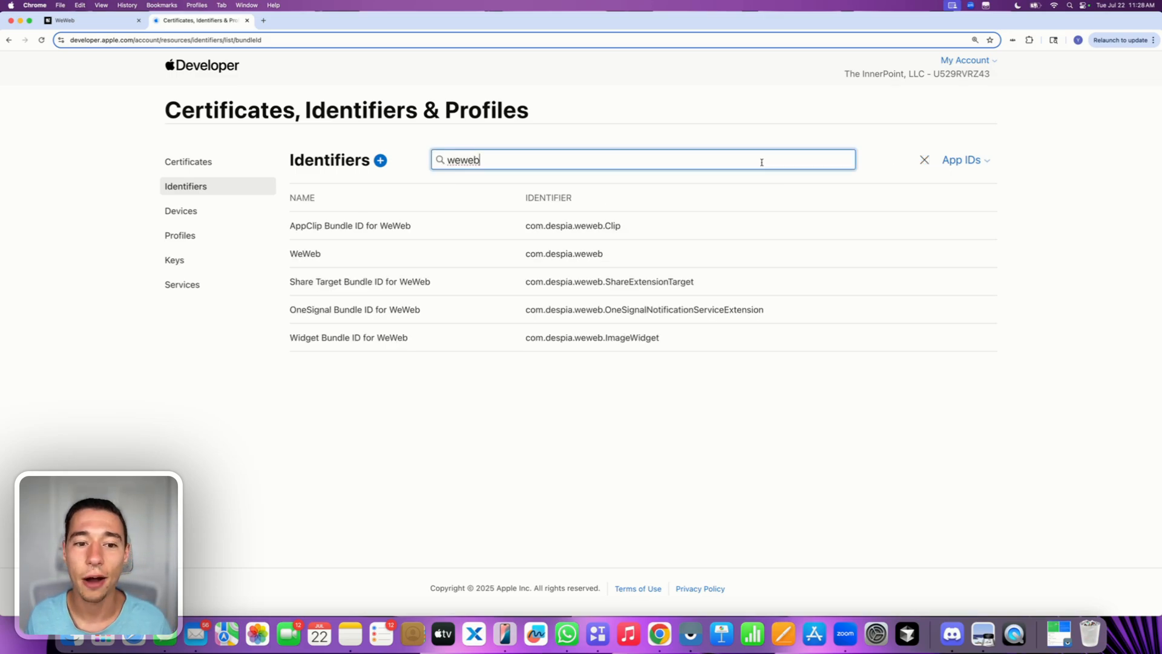
click(352, 345)
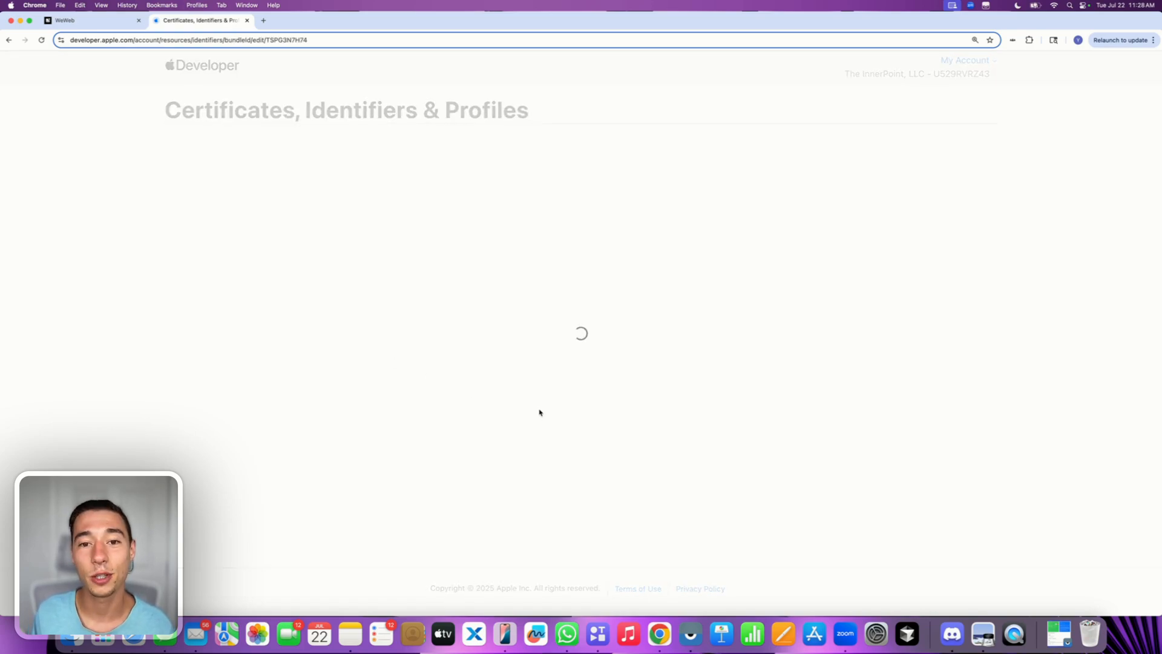
- Assign AppGroup for Widget for WeWeb to the widget bundle ID's App Groups capability and save the configuration
scroll(539, 411, down, 3)
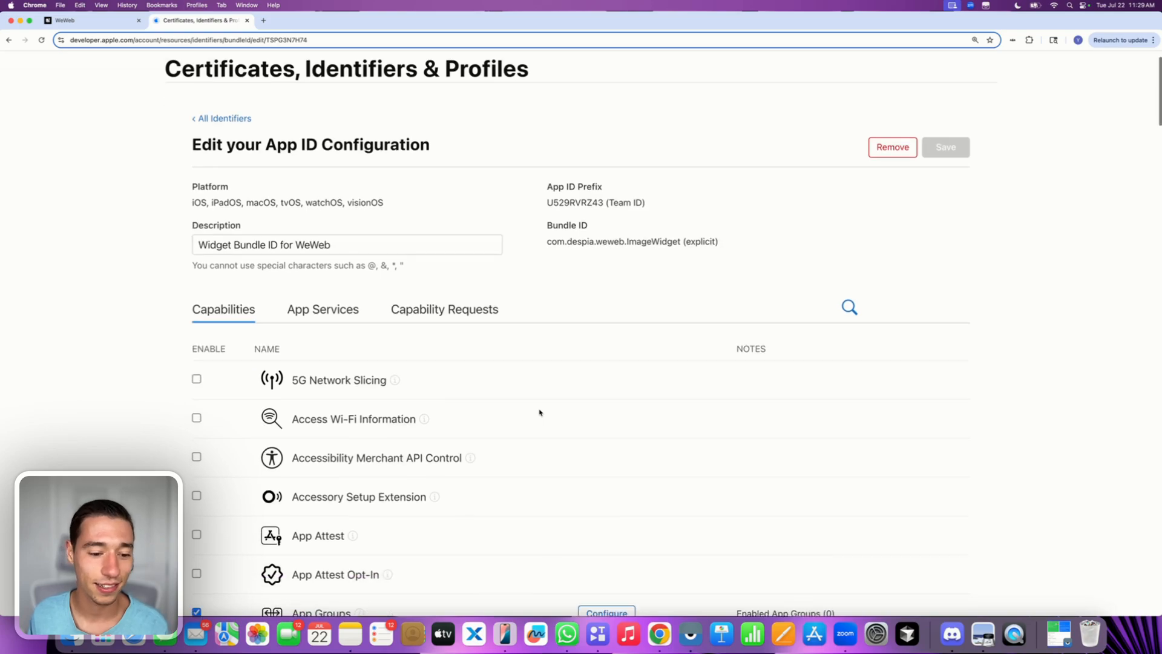
click(606, 385)
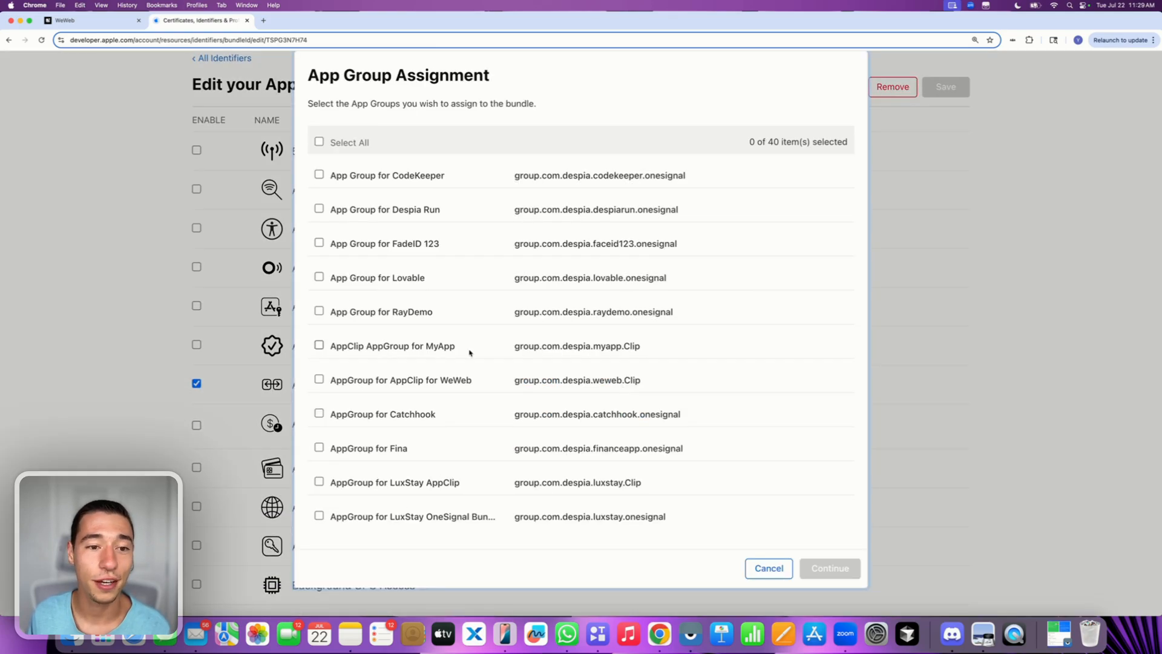
key(super+f)
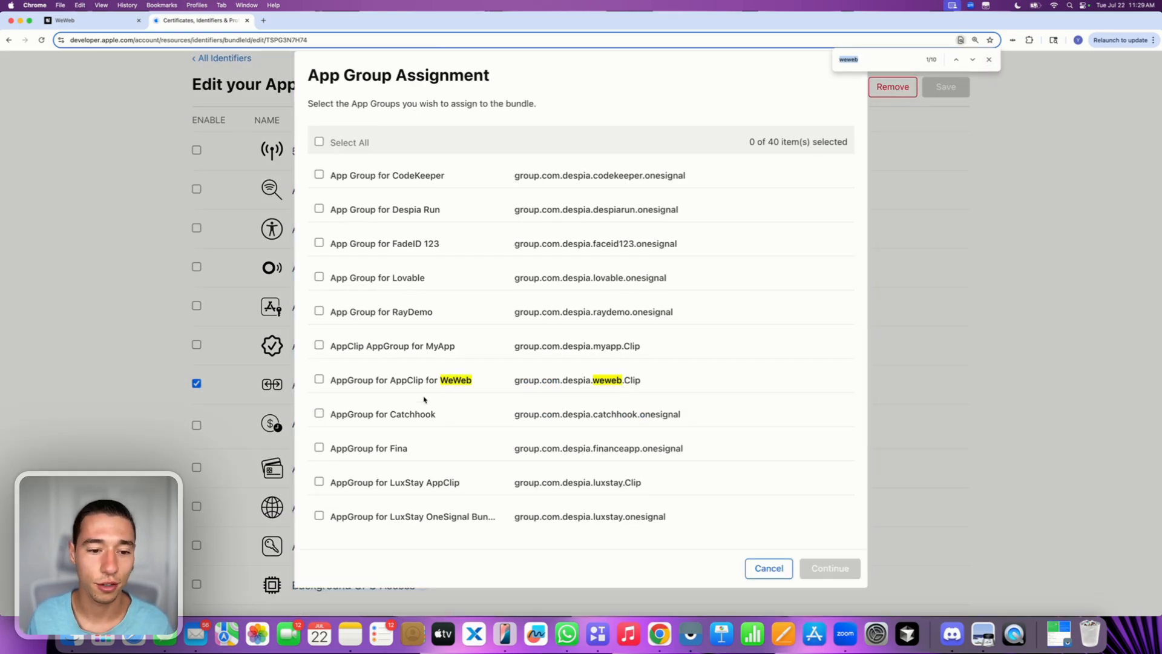
scroll(374, 399, down, 7)
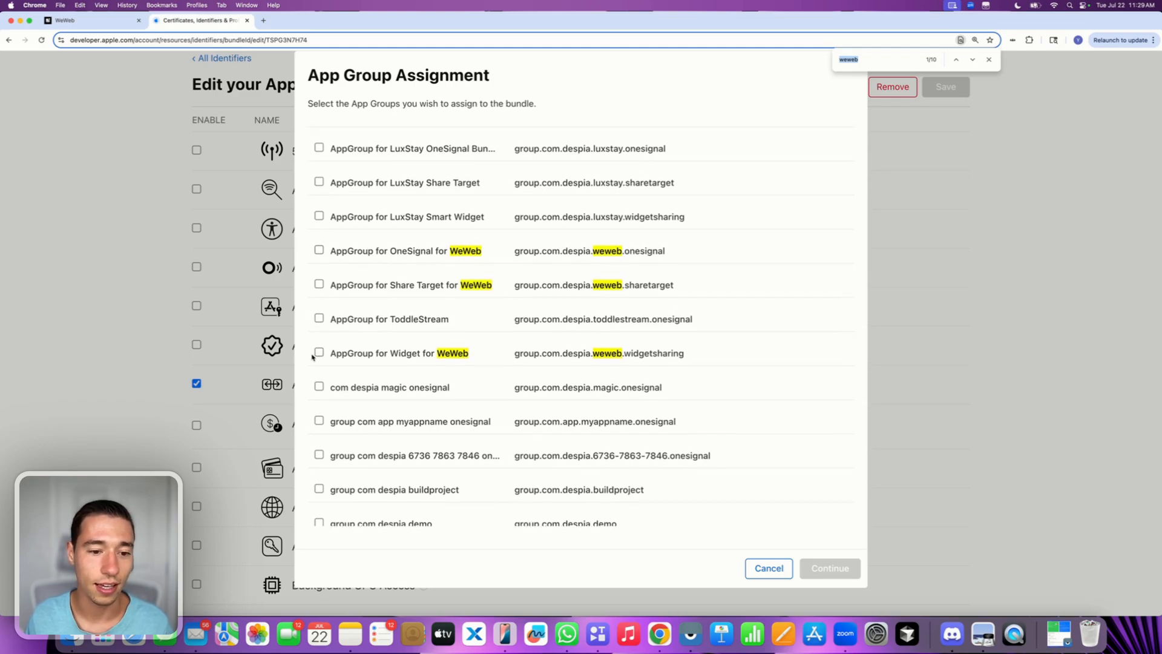
click(318, 353)
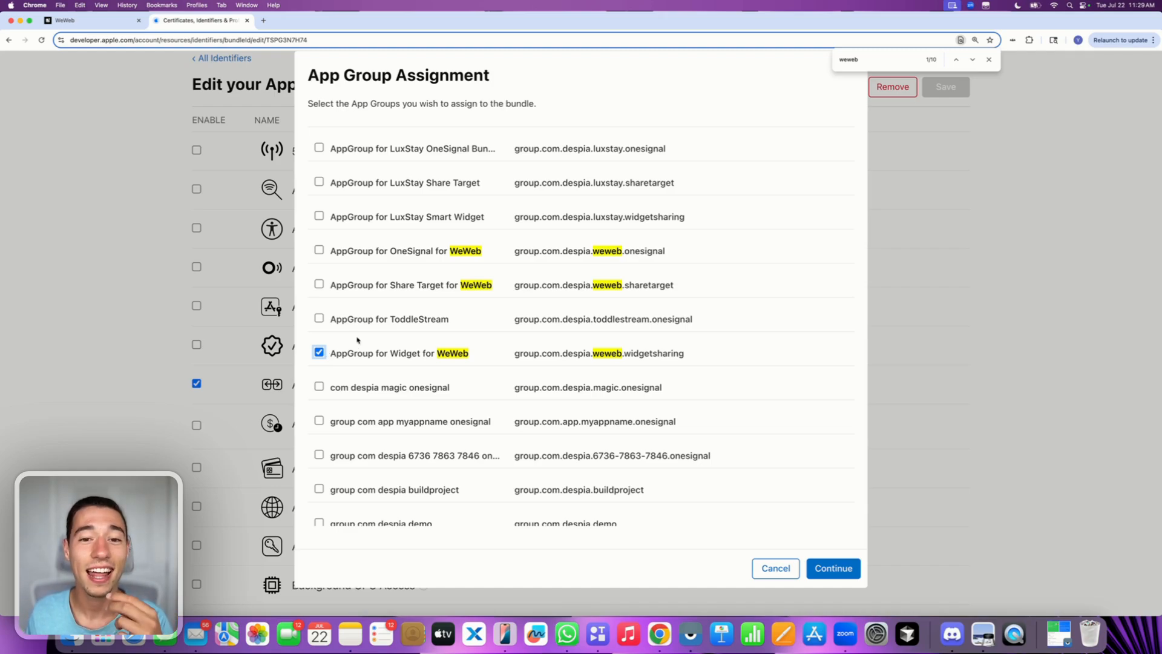
click(990, 61)
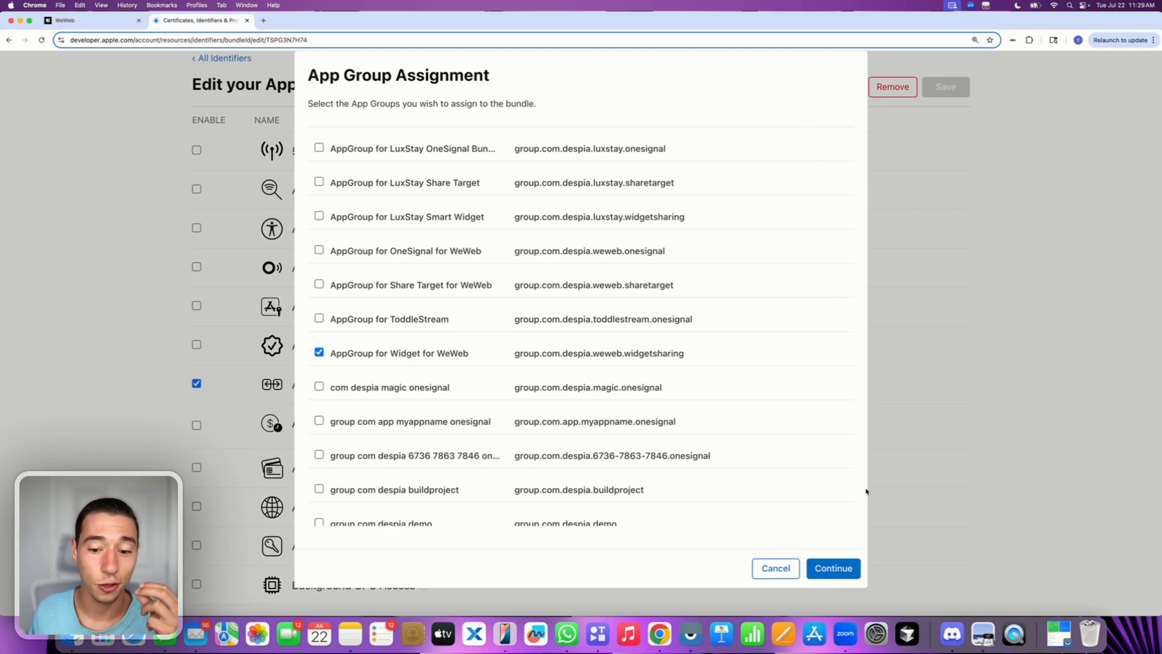
click(835, 566)
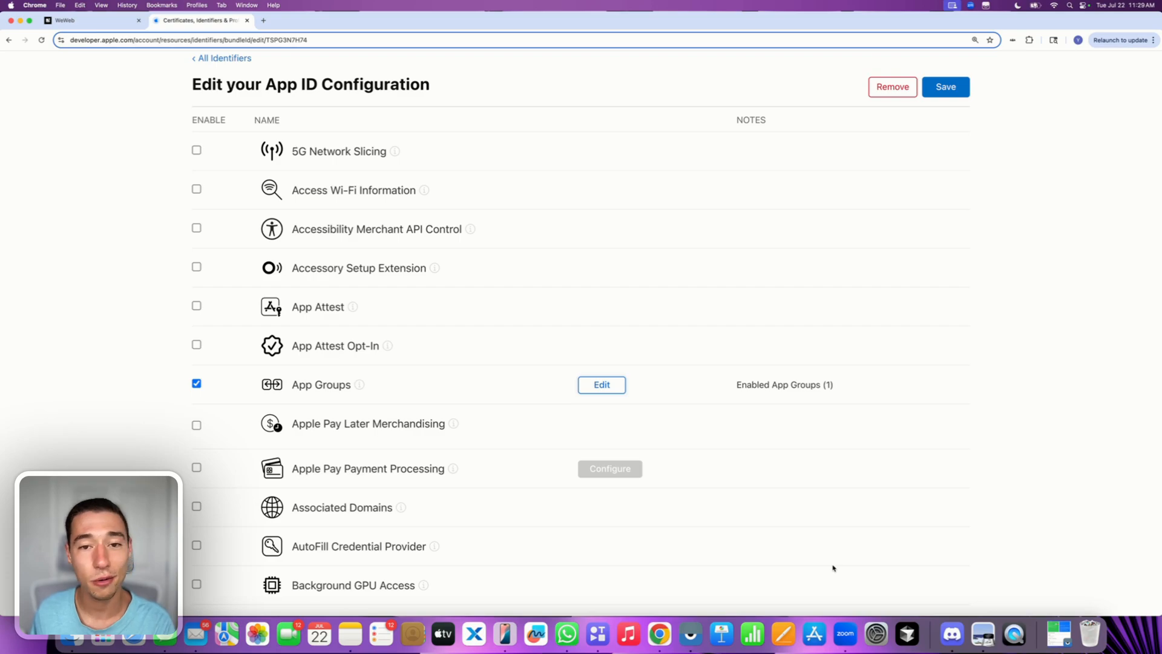
click(952, 94)
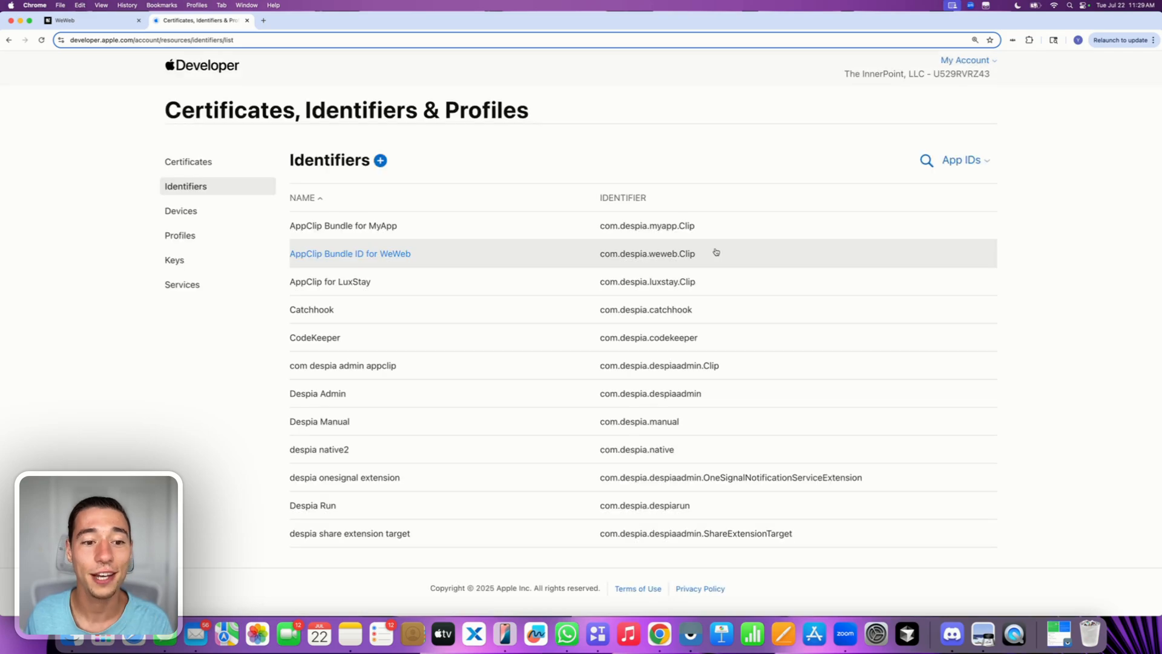
- Search the App IDs for "weweb" and open the main WeWeb identifier, com.despia.weweb
click(925, 163)
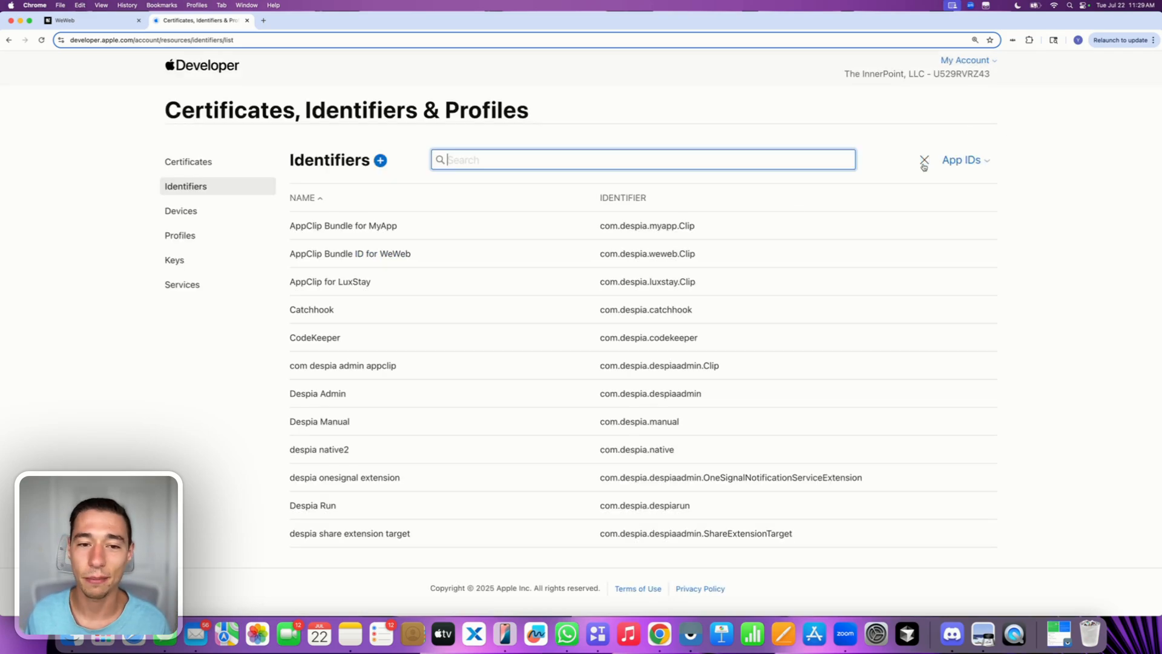
text(weweb)
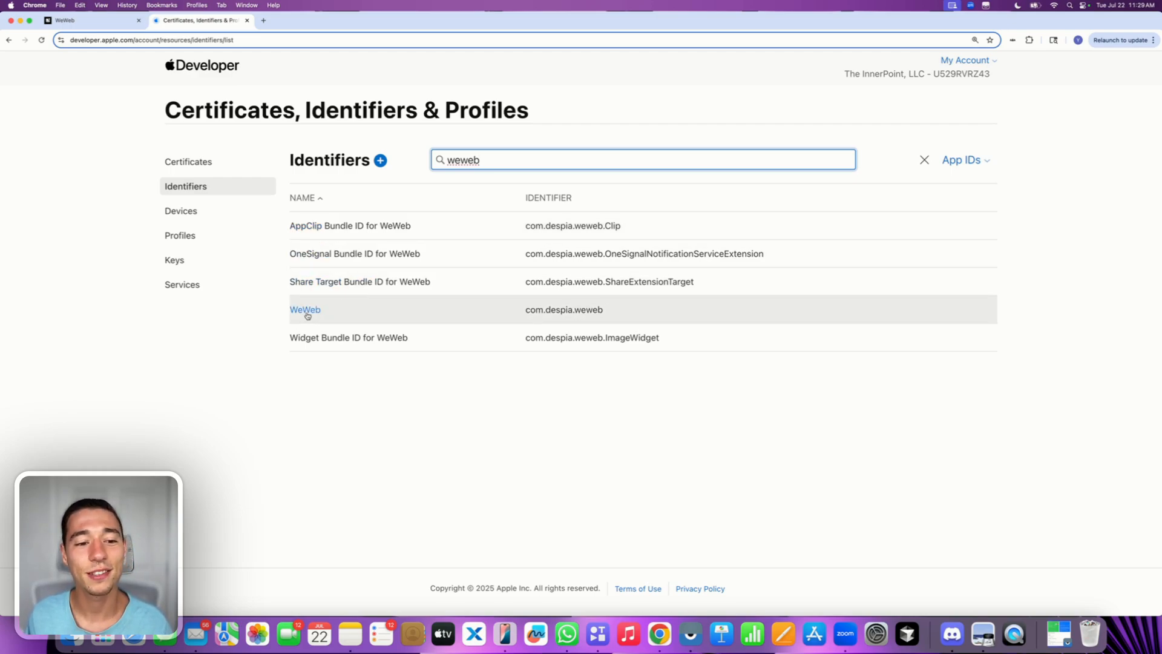
click(308, 316)
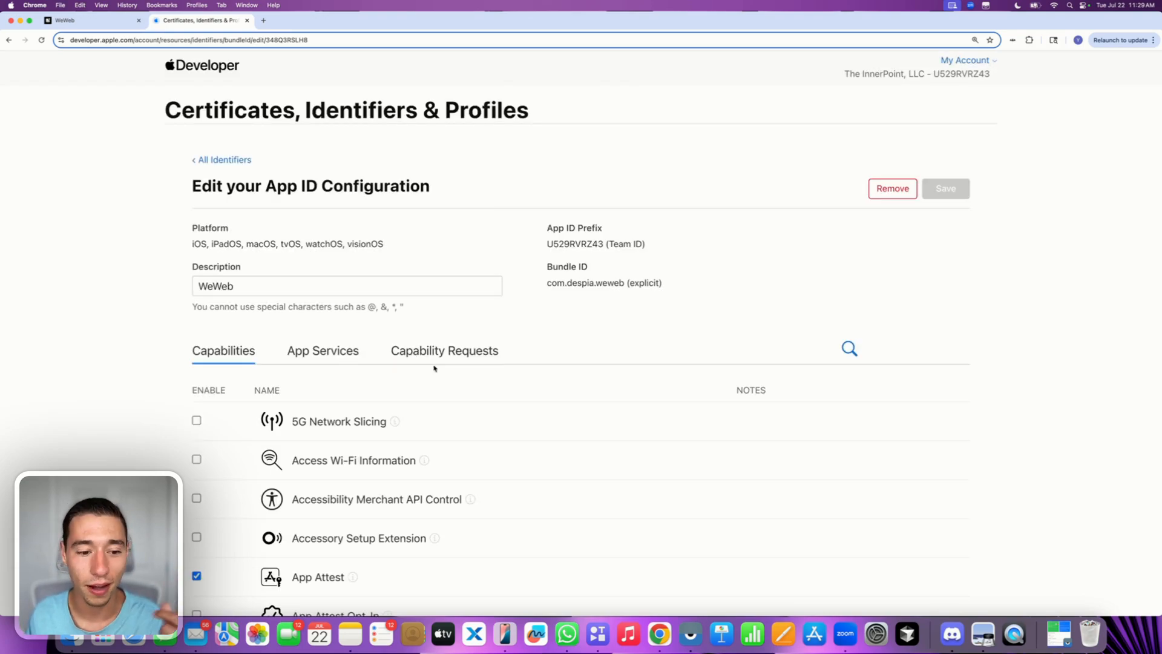
- Add AppGroup for Widget for WeWeb to the main app ID's assigned app groups, then save and confirm the changes
scroll(434, 367, down, 5)
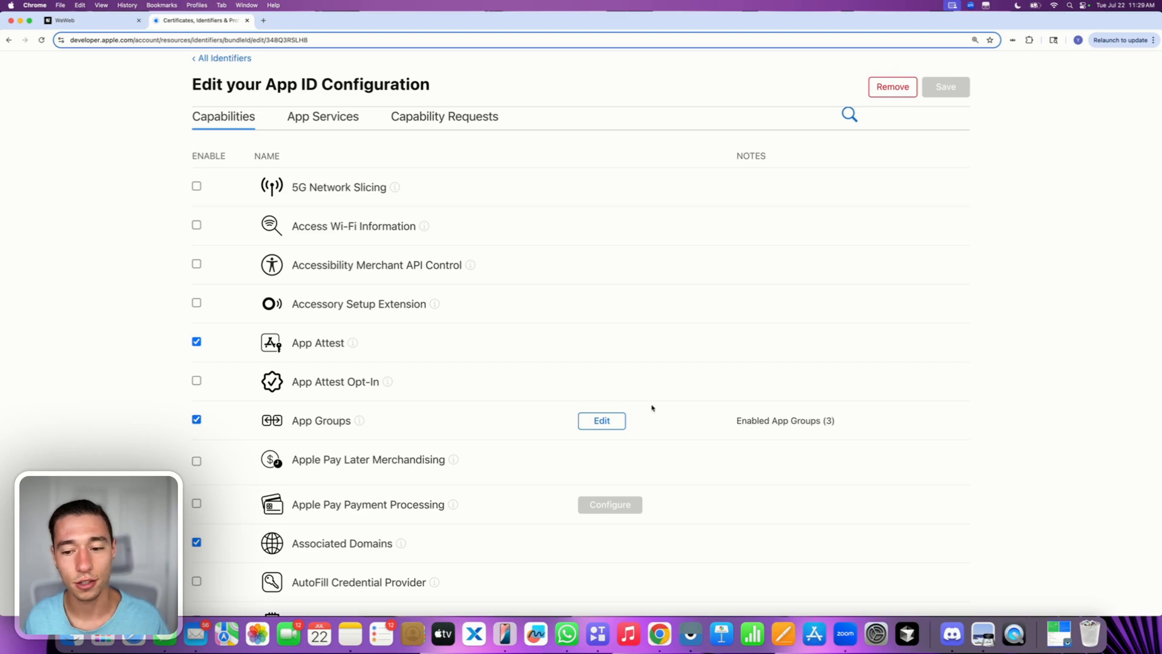
click(602, 422)
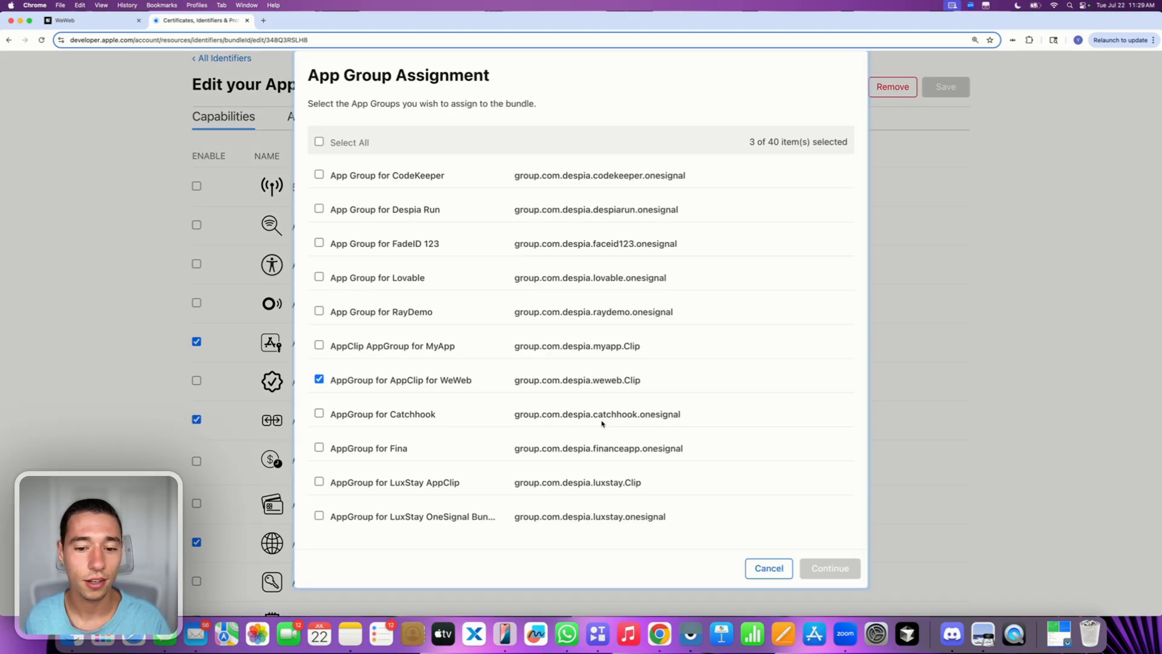
scroll(603, 423, down, 2)
scroll(602, 423, up, 2)
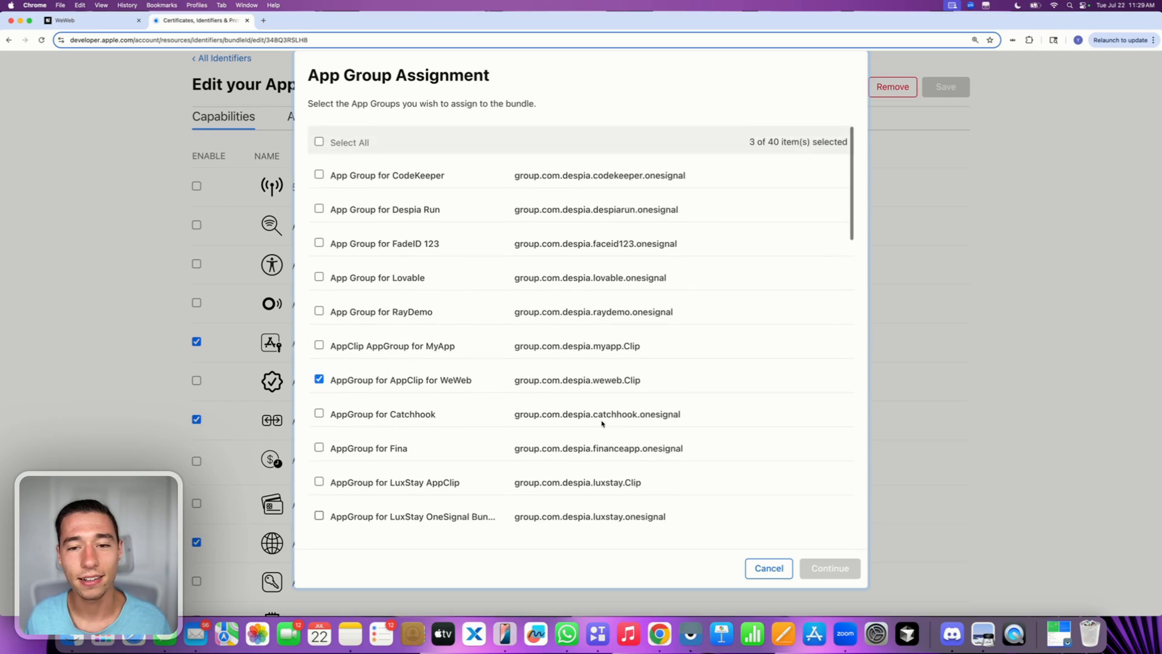
key(super+f)
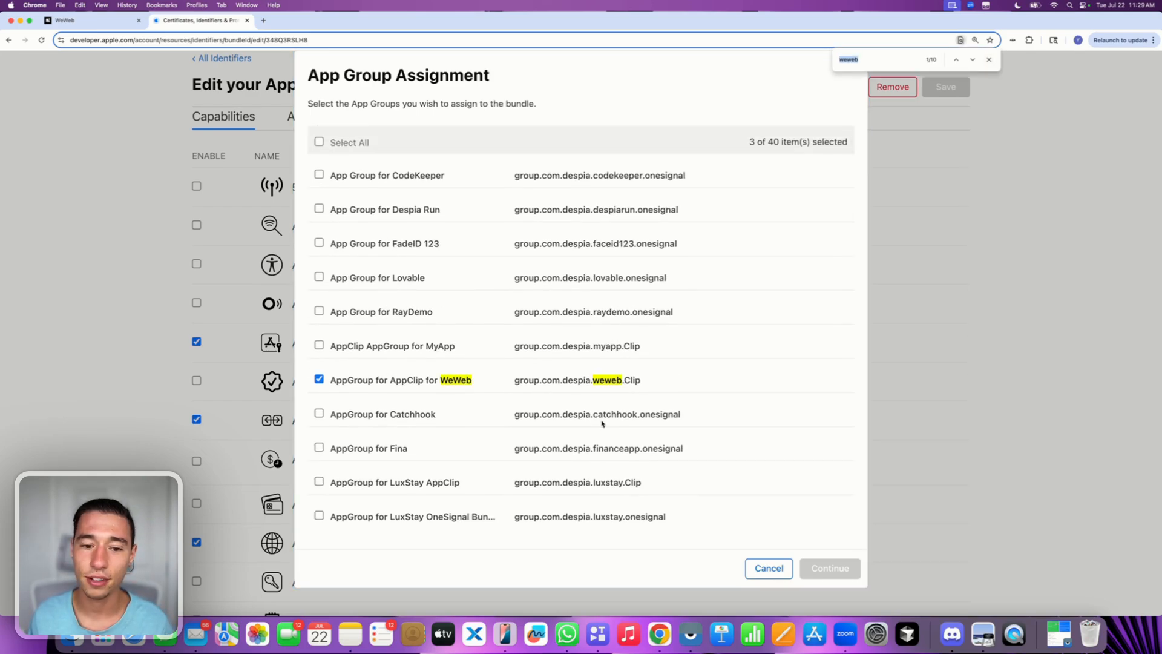
scroll(458, 438, down, 5)
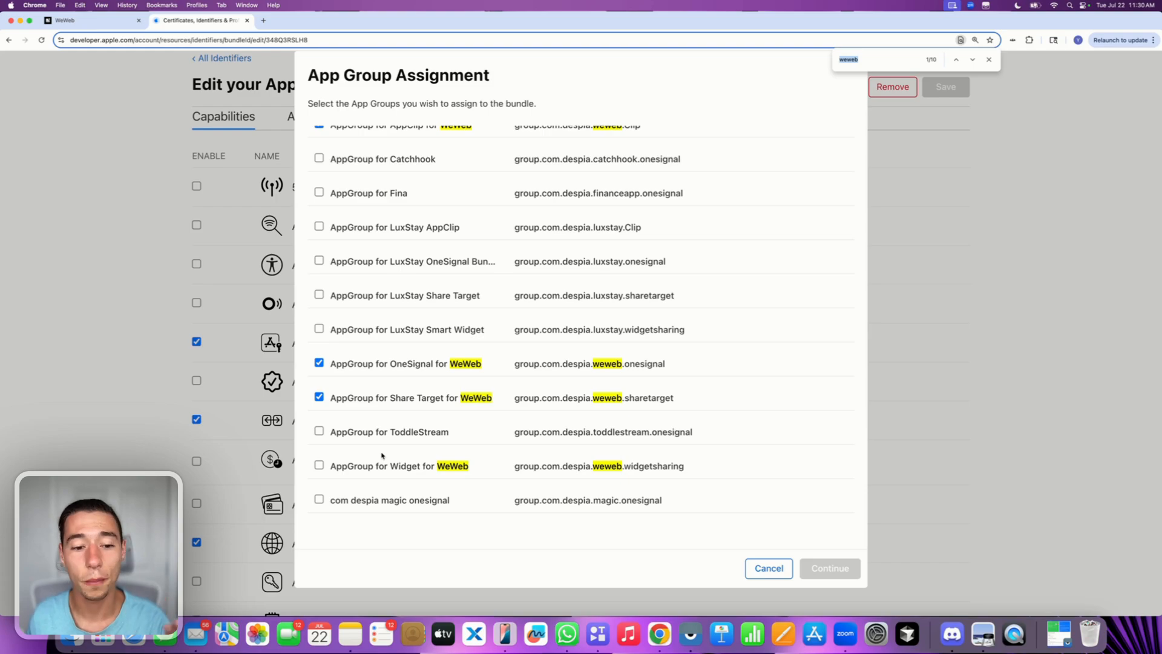
click(318, 466)
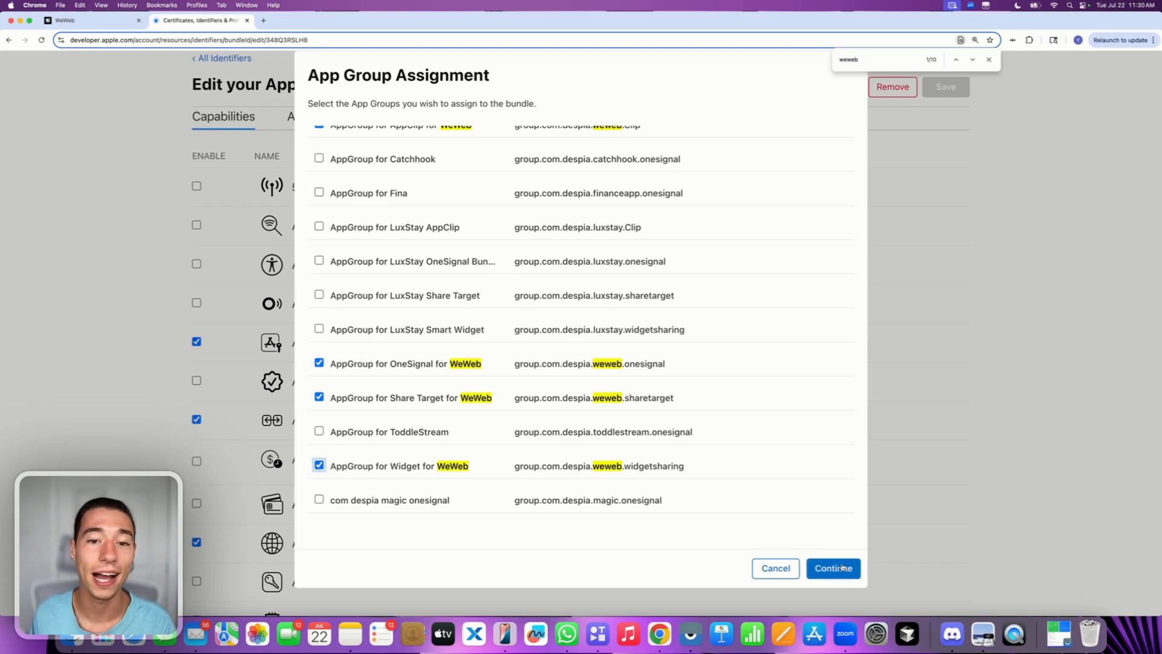
click(841, 569)
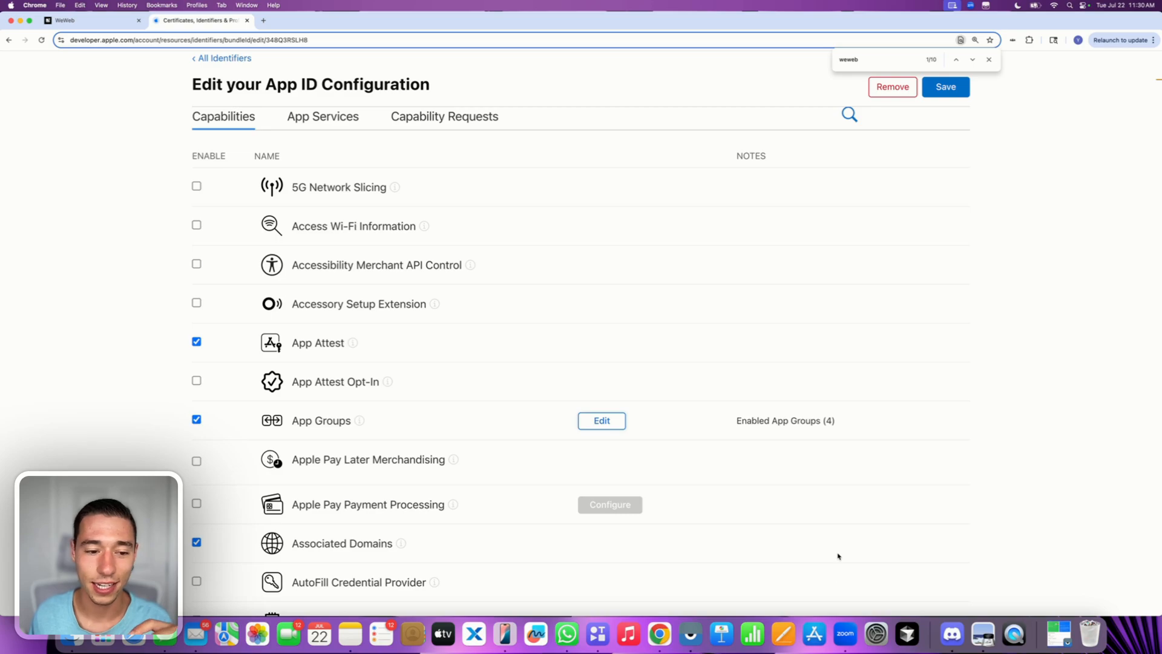
click(948, 87)
click(734, 248)
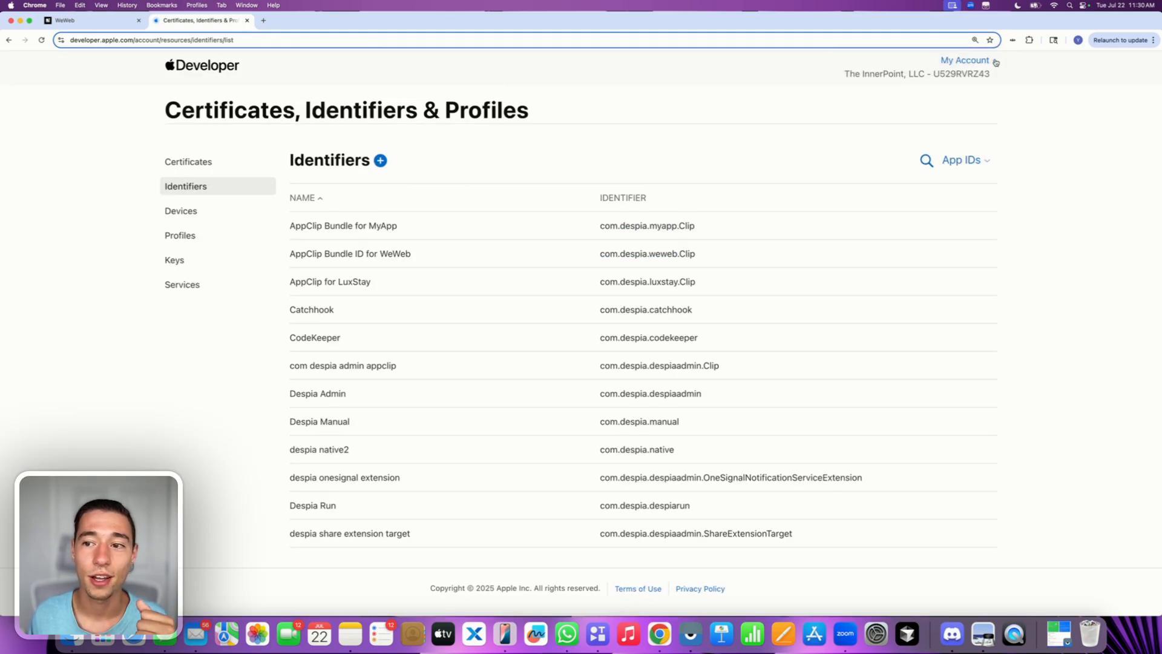
- Search the App IDs for "weweb" to review the registered bundle identifiers and switch to Despia
click(927, 160)
text(weweb)
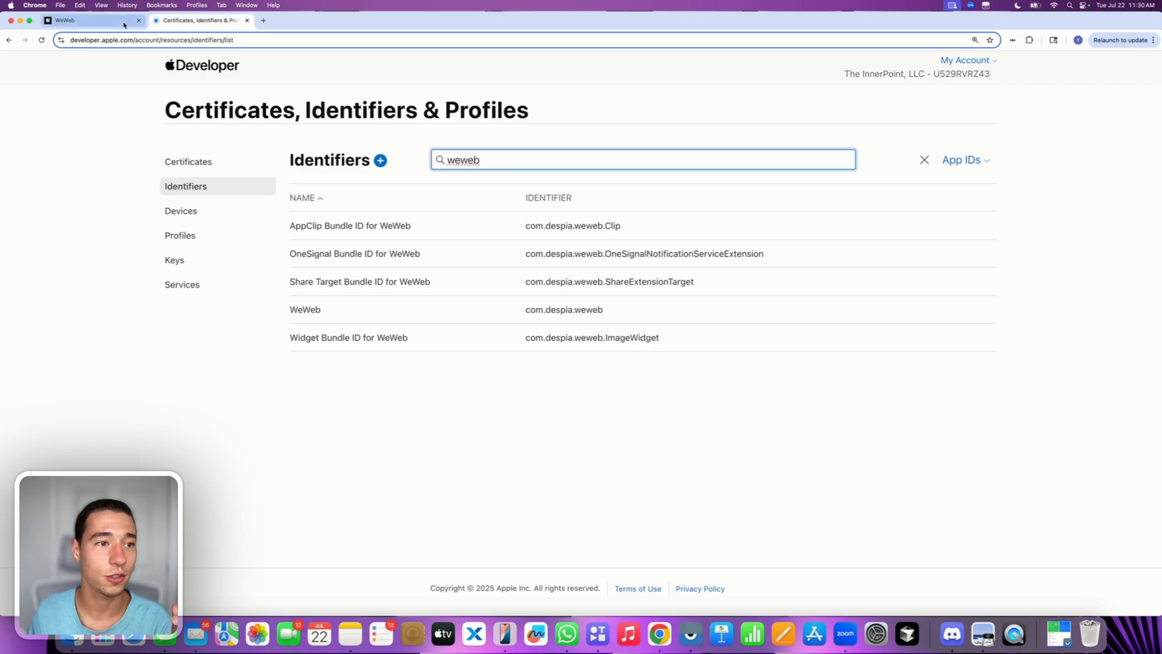
click(91, 20)
- Review the OneSignal Target, AppClip Target, Share Target and Smart Widget sections in the Apple iOS deployment settings
click(942, 236)
drag(924, 233, 998, 235)
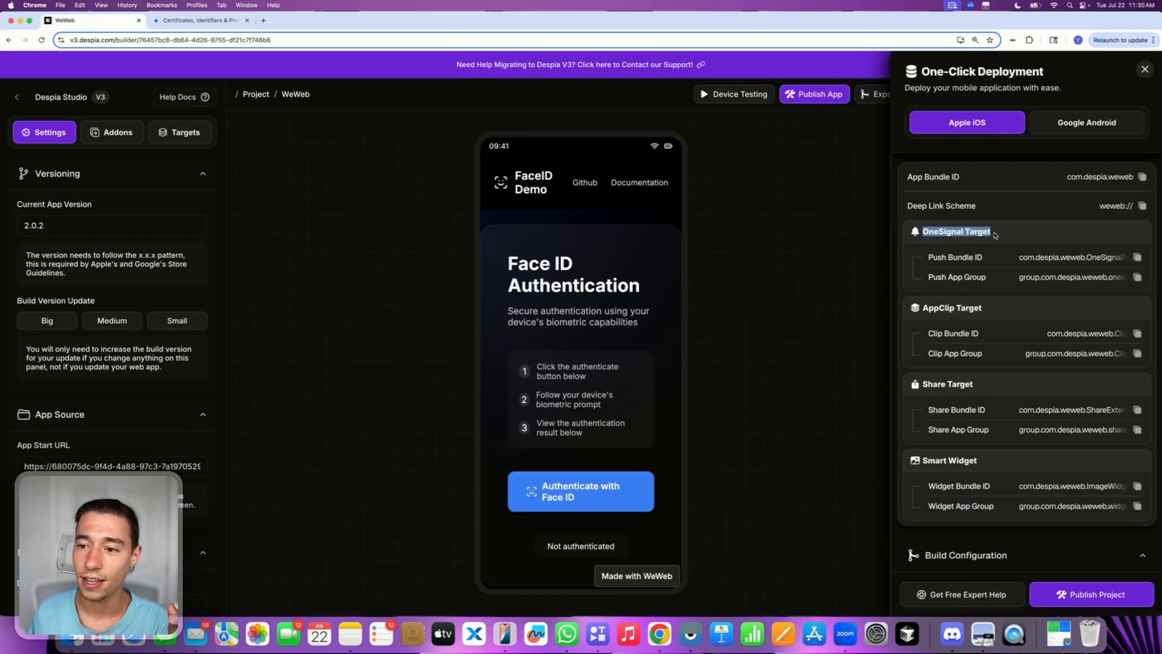
click(937, 305)
drag(922, 307, 1009, 315)
click(954, 364)
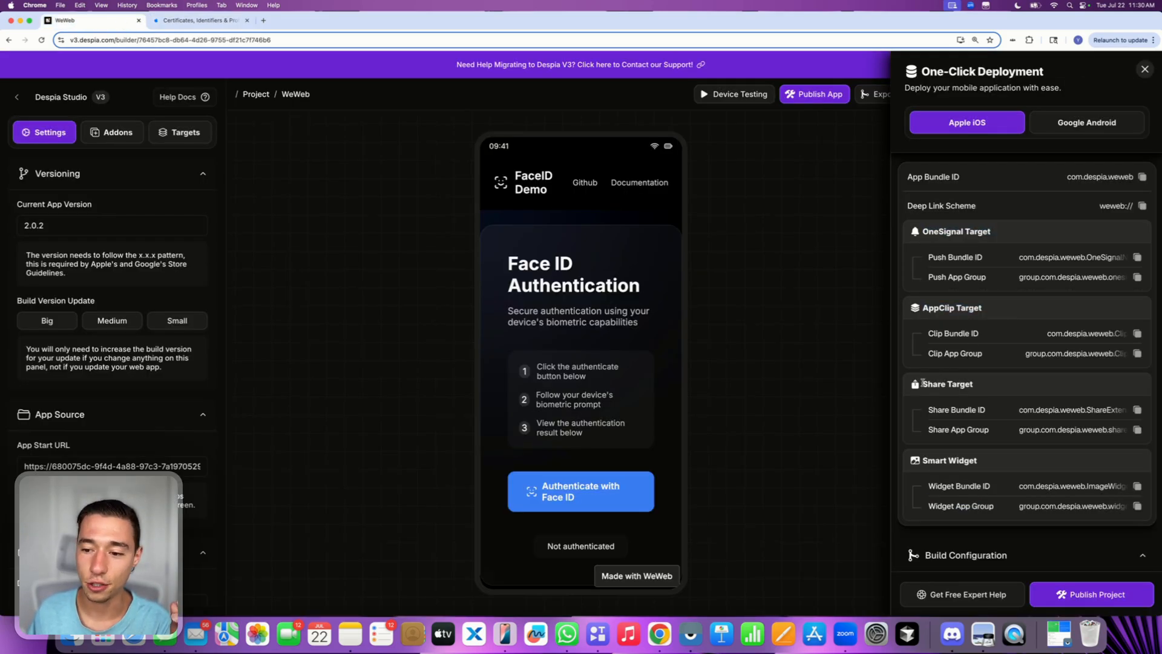
drag(922, 384, 999, 387)
click(934, 458)
drag(921, 461, 989, 465)
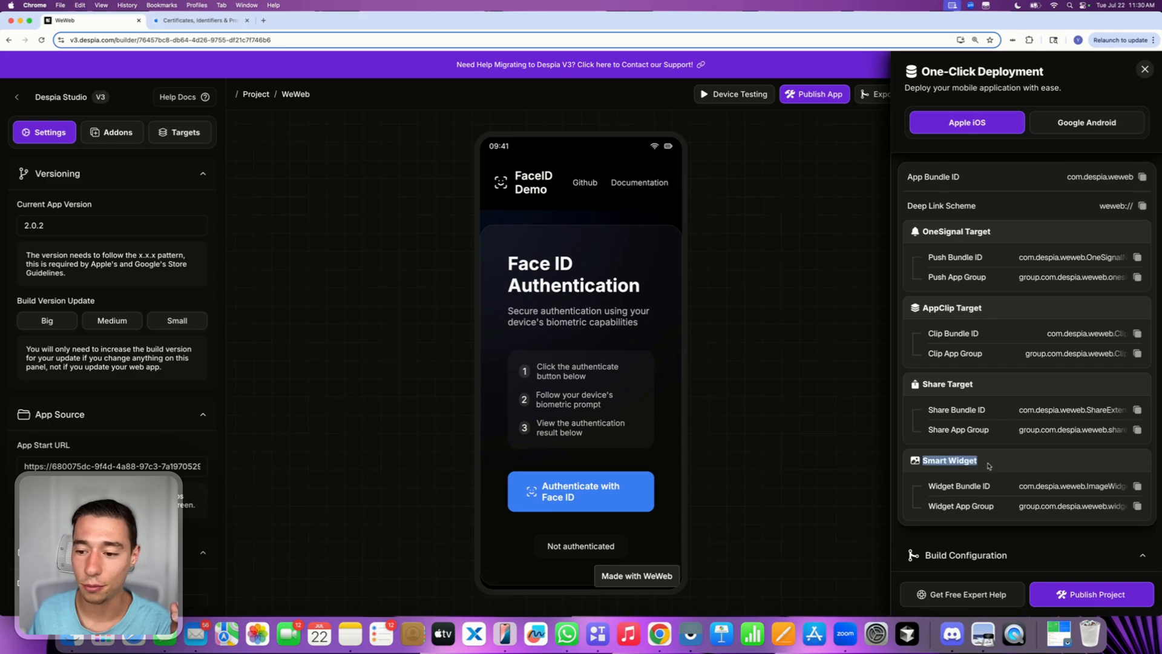
click(988, 465)
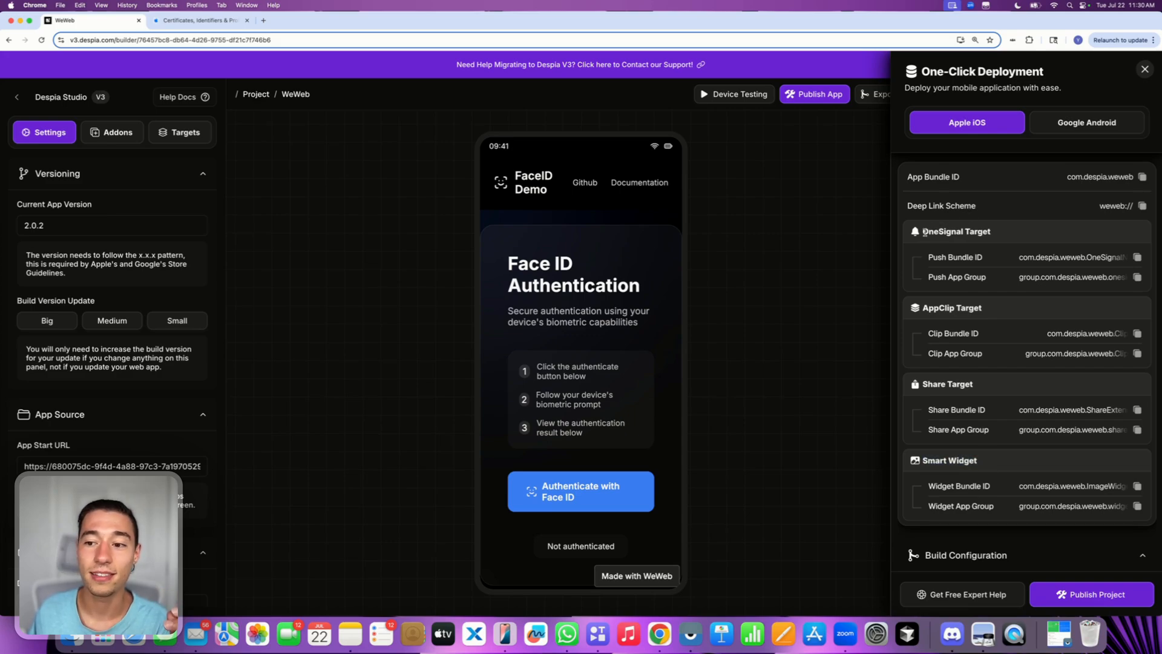
drag(925, 231, 1021, 234)
drag(924, 308, 992, 311)
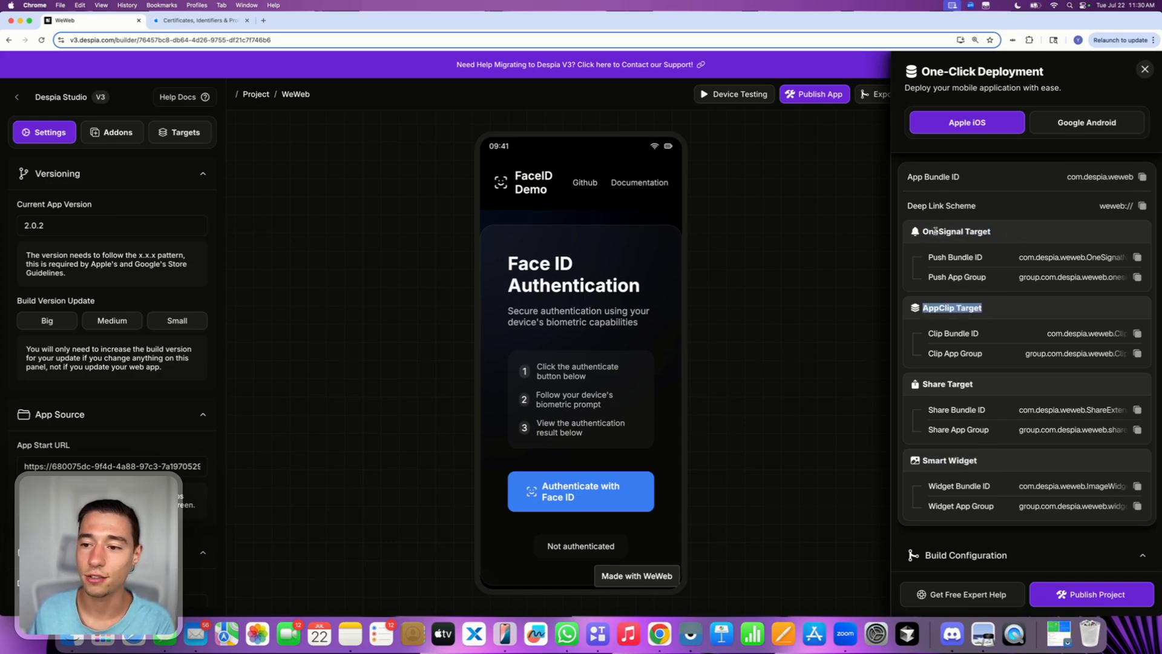
click(936, 232)
drag(923, 232, 1033, 234)
click(962, 307)
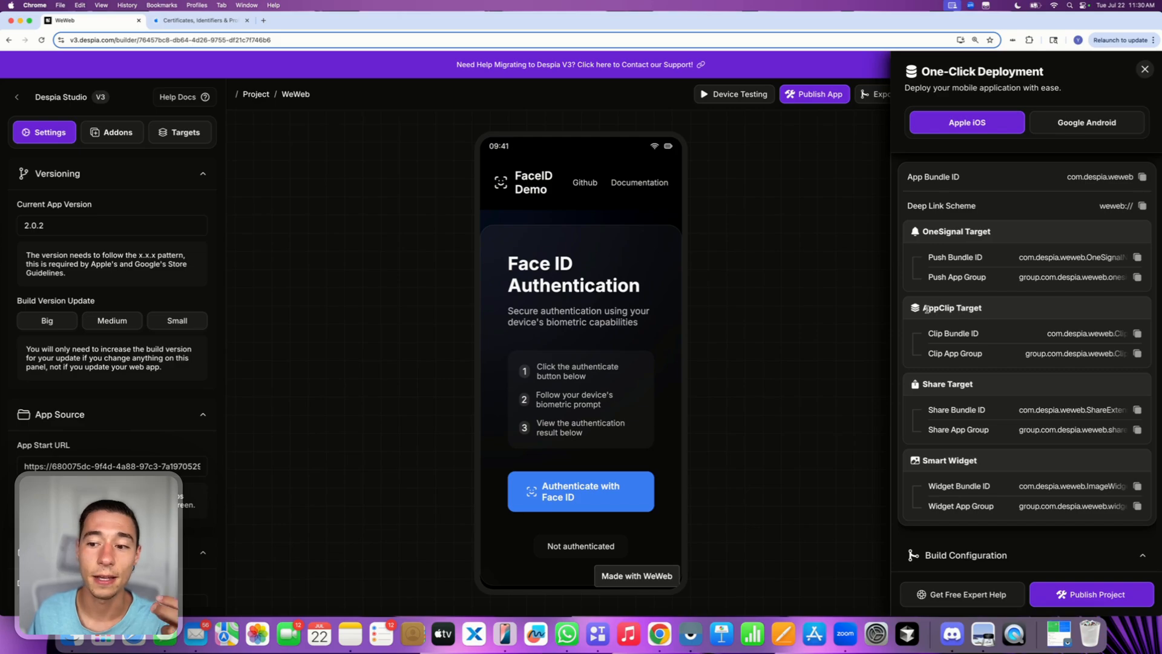
drag(926, 309, 1033, 312)
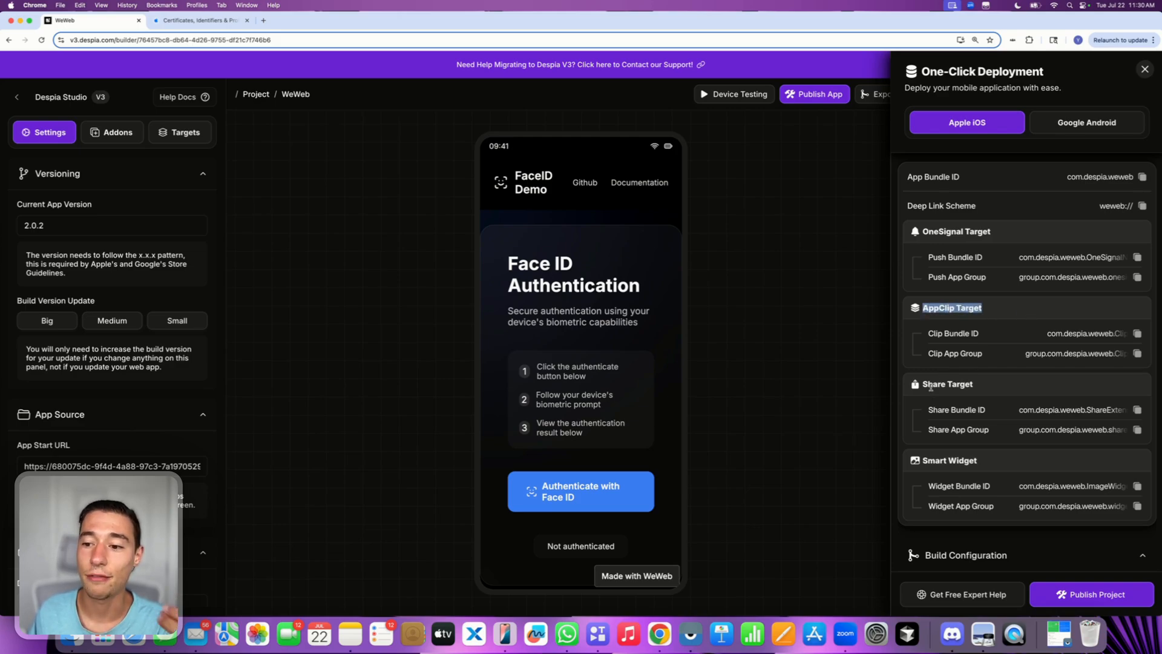
drag(921, 386, 988, 386)
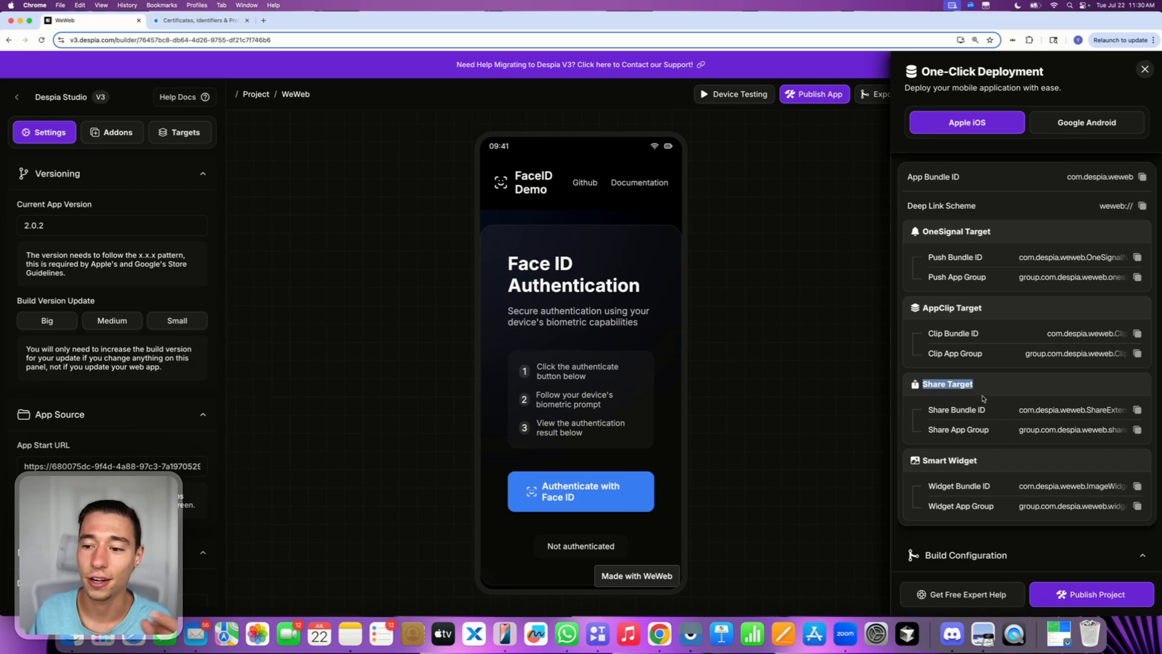
drag(923, 461, 1021, 466)
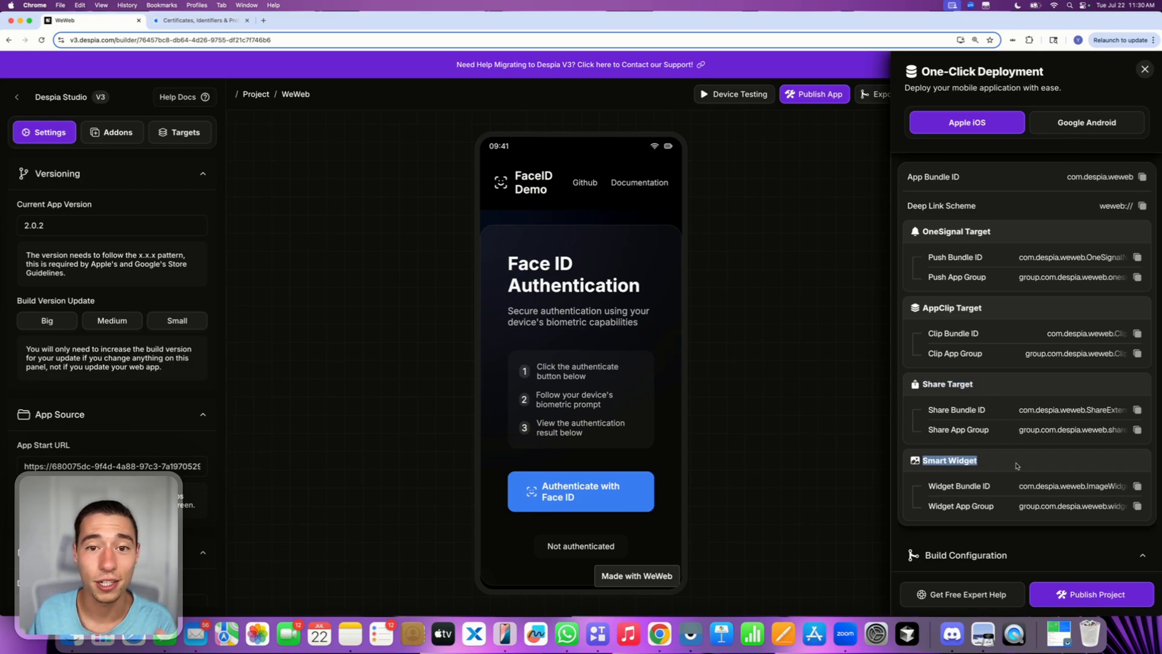
- Examine the Push Bundle ID and Push App Group entries under OneSignal Target
drag(929, 279, 993, 280)
click(993, 280)
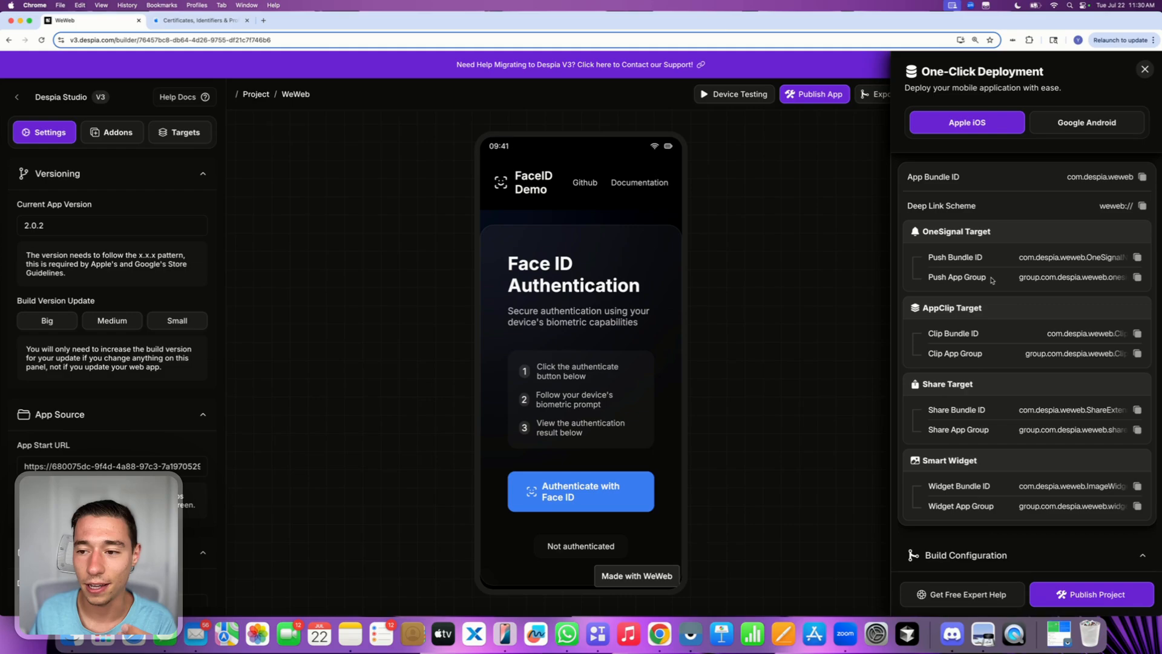
double_click(947, 258)
click(958, 271)
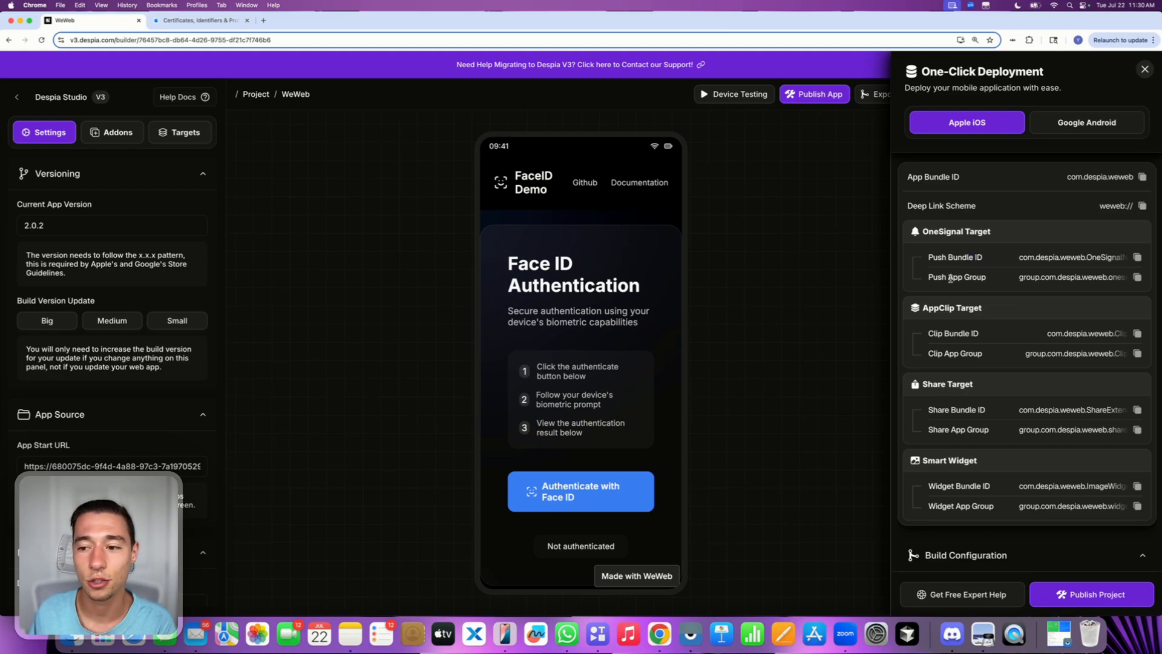
drag(949, 278, 994, 282)
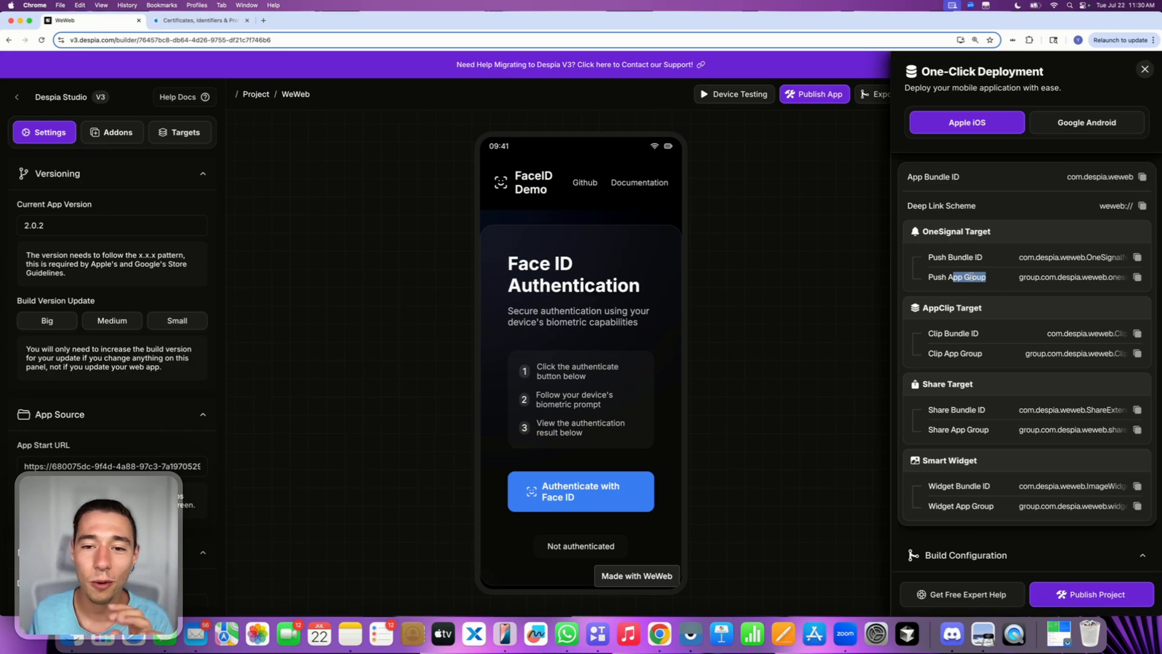
click(983, 280)
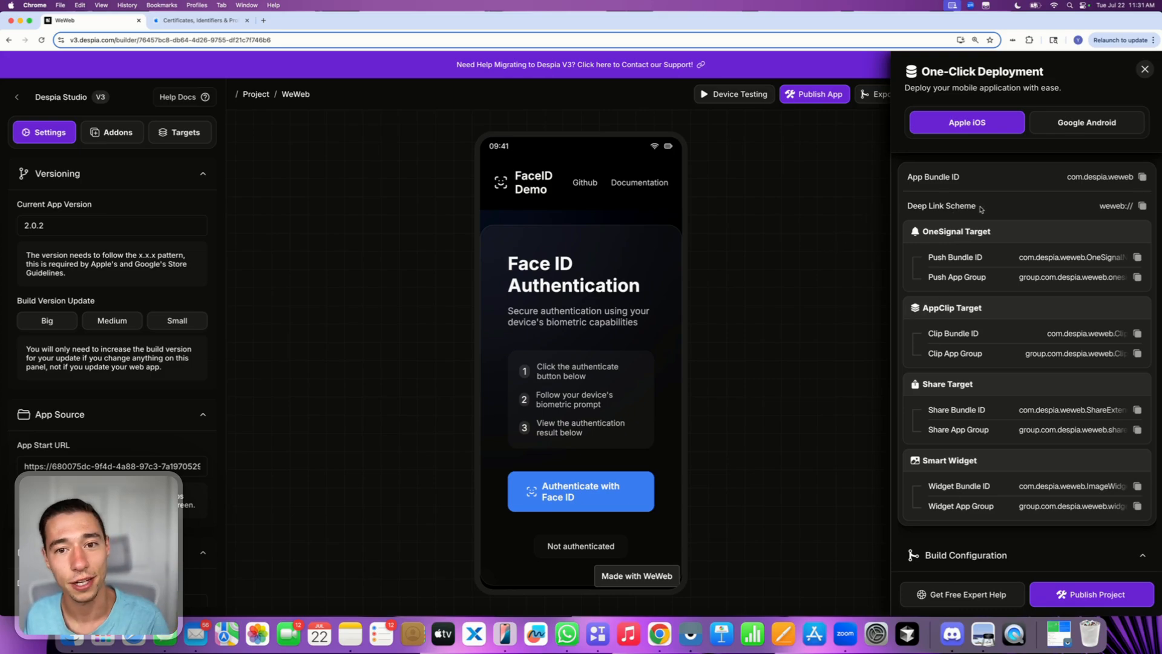
drag(920, 233, 997, 261)
click(948, 257)
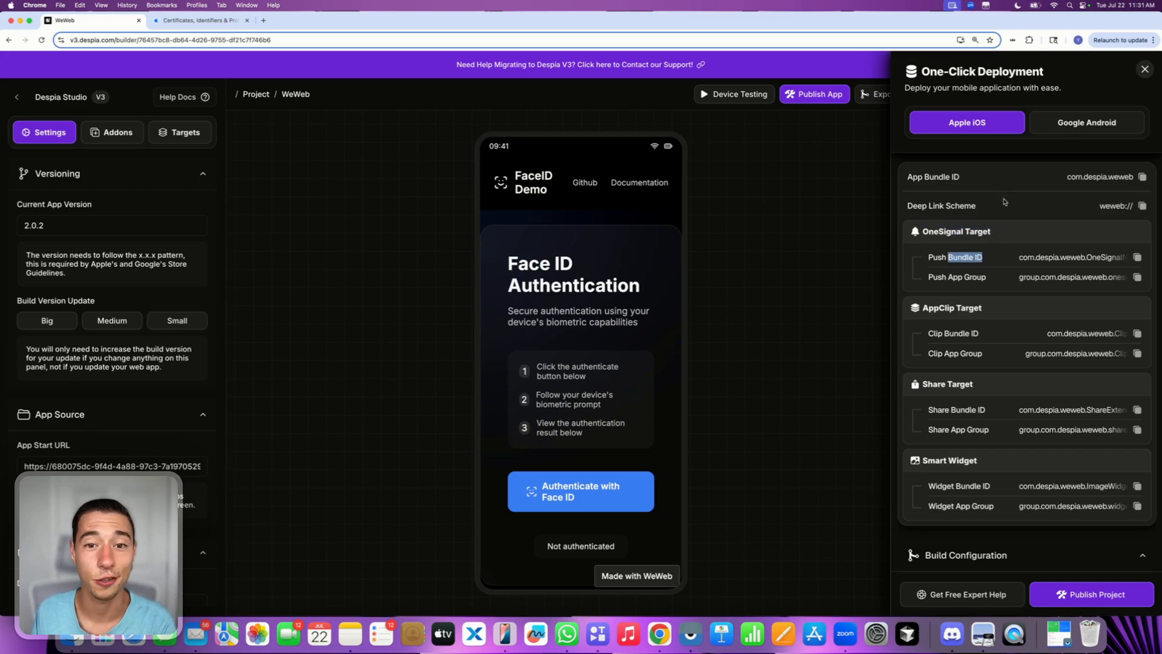
click(951, 258)
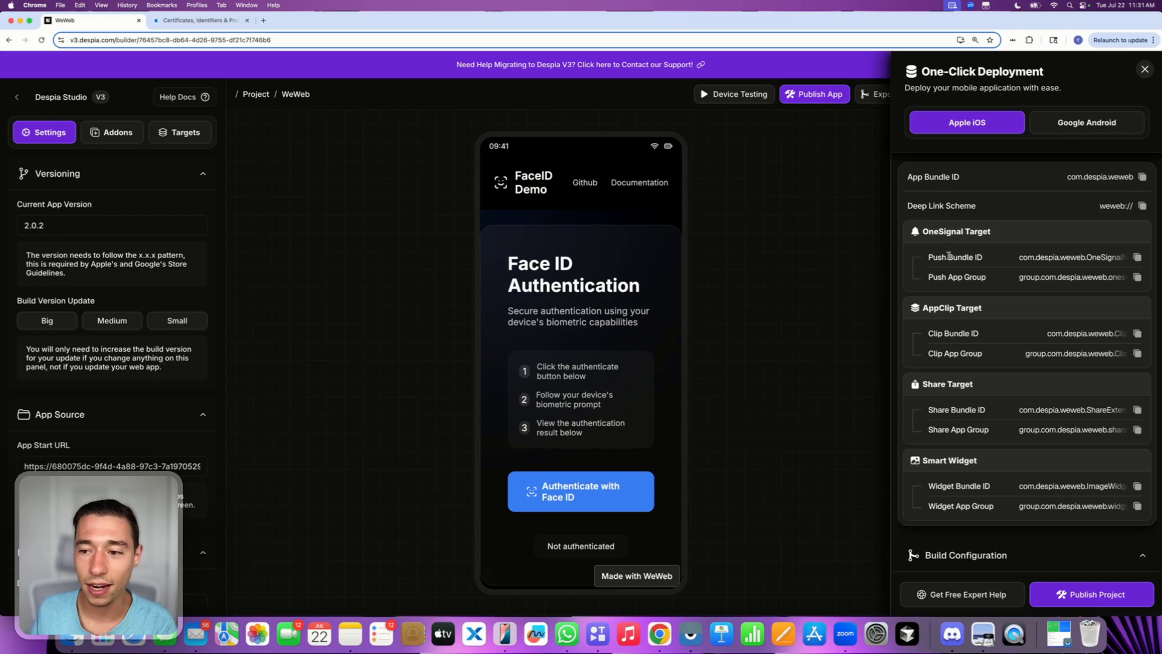
- Compare the App Bundle ID with the Push Bundle ID and Push App Group entries of the OneSignal Target
drag(949, 258, 982, 257)
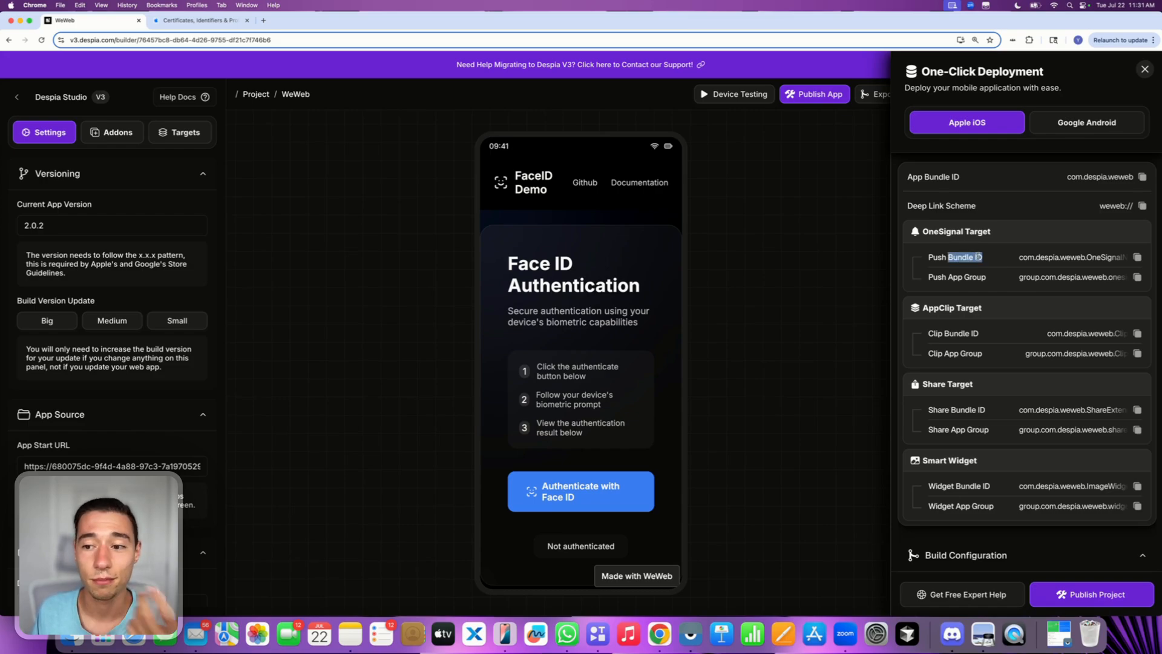
click(949, 276)
drag(948, 277, 1001, 280)
click(950, 277)
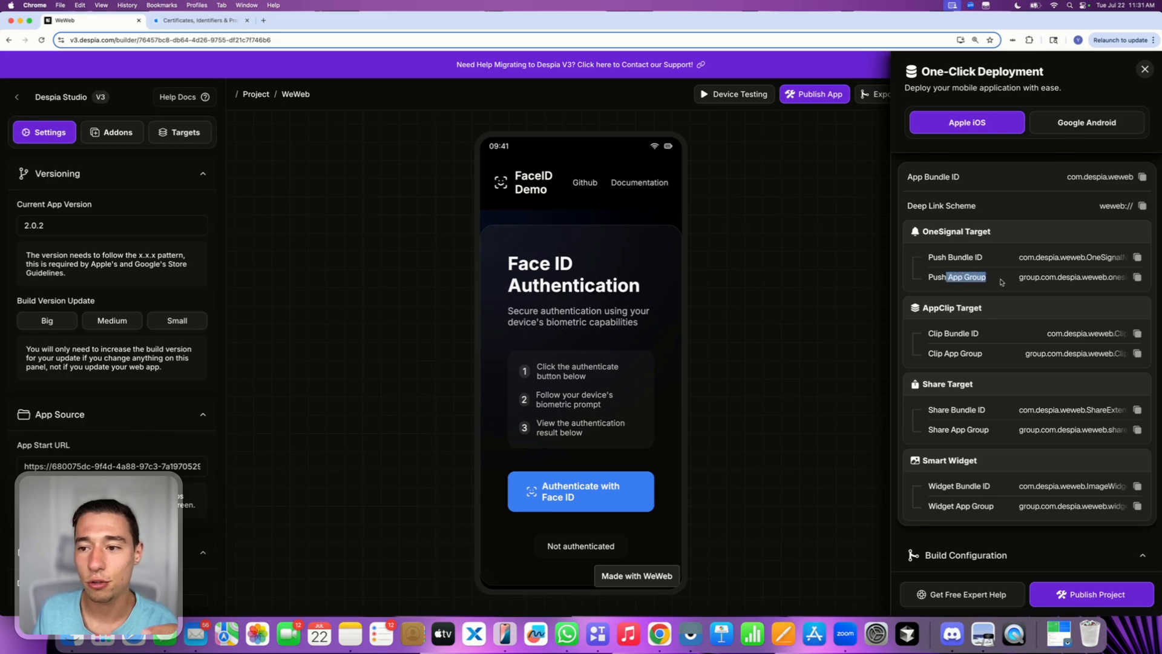
click(982, 206)
drag(924, 177, 975, 186)
click(977, 230)
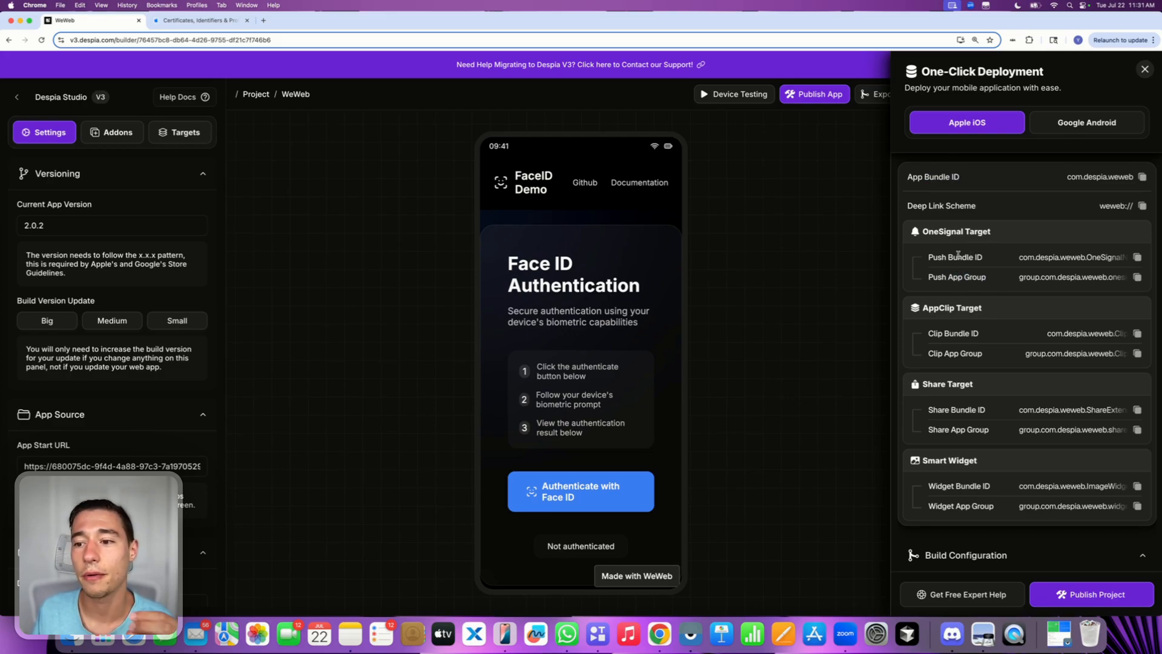
drag(947, 257, 1012, 260)
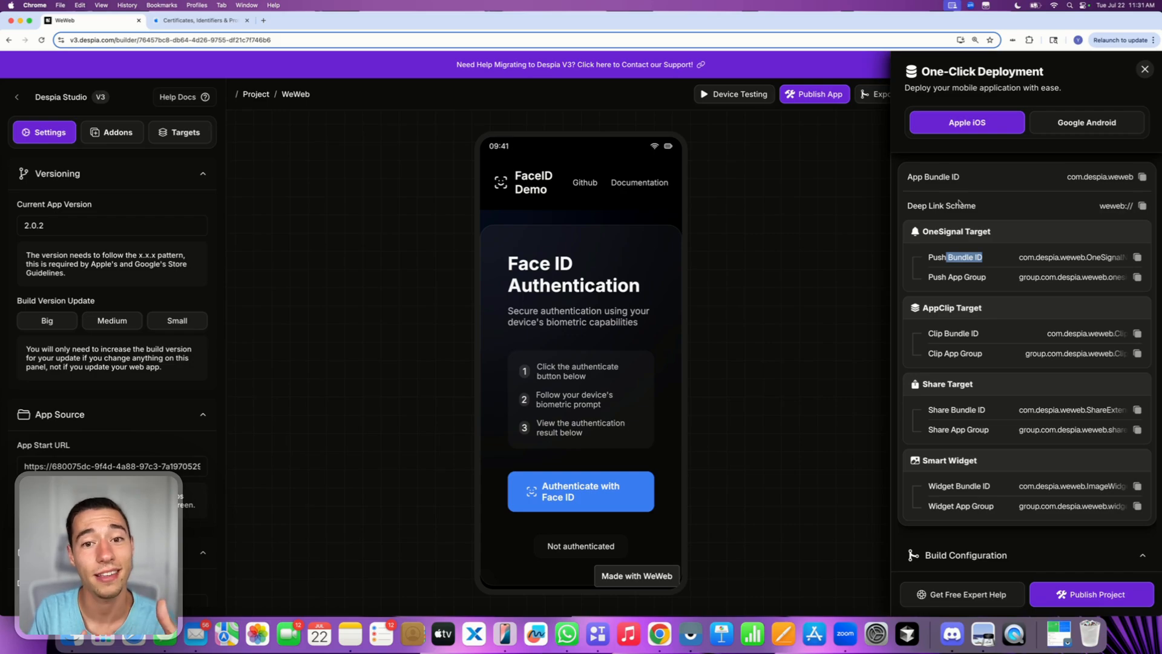
click(959, 204)
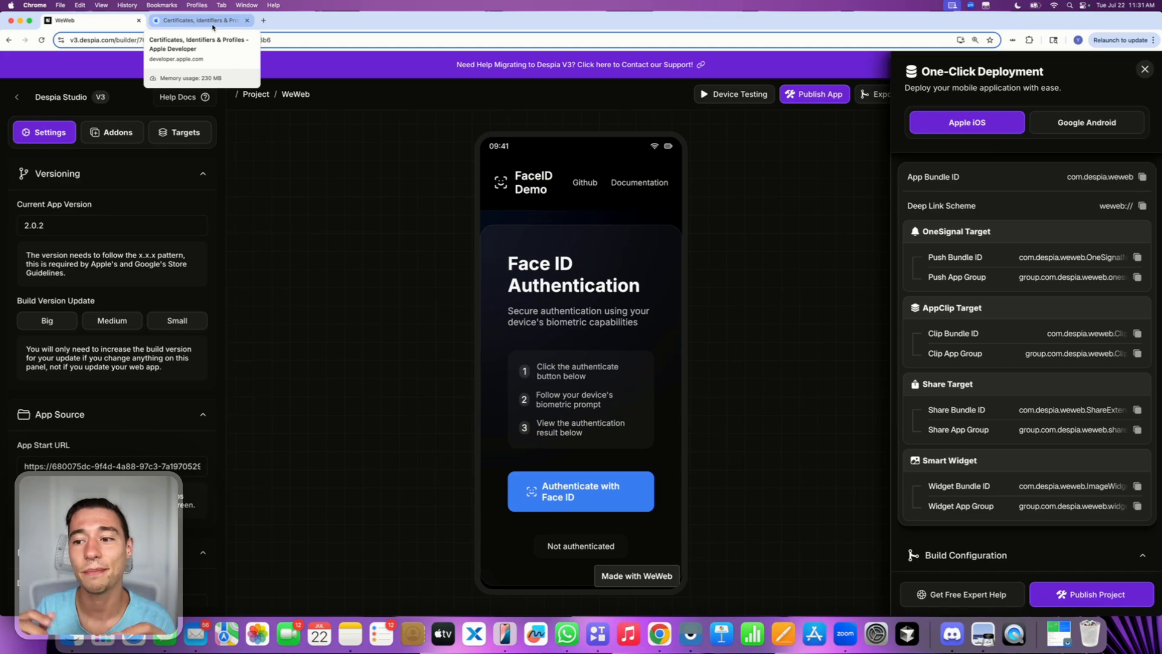
- Switch to Apple Developer and check which app group is assigned to the Widget Bundle ID for WeWeb, leaving it unmodified
click(213, 23)
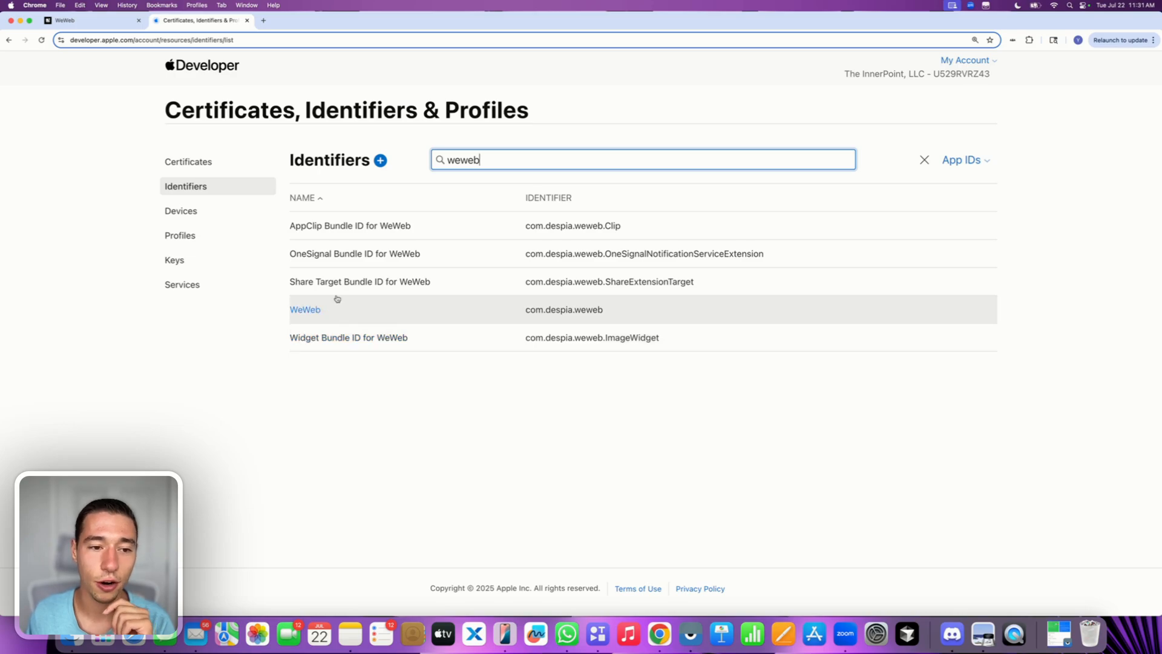
click(331, 340)
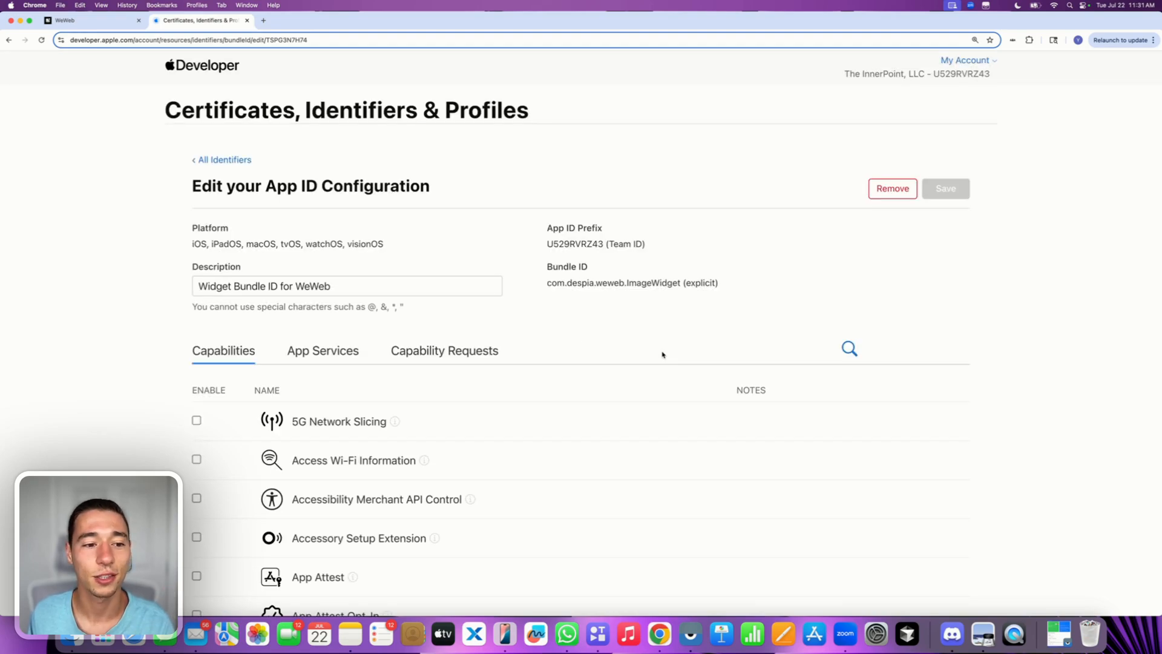
scroll(662, 355, down, 3)
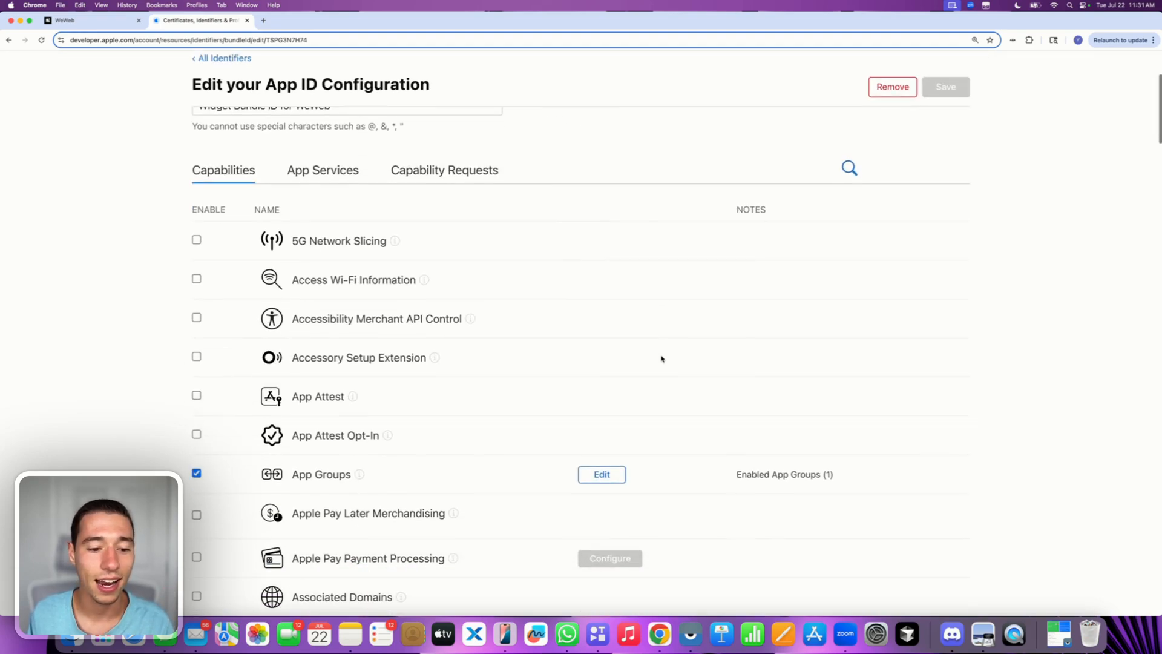
click(603, 476)
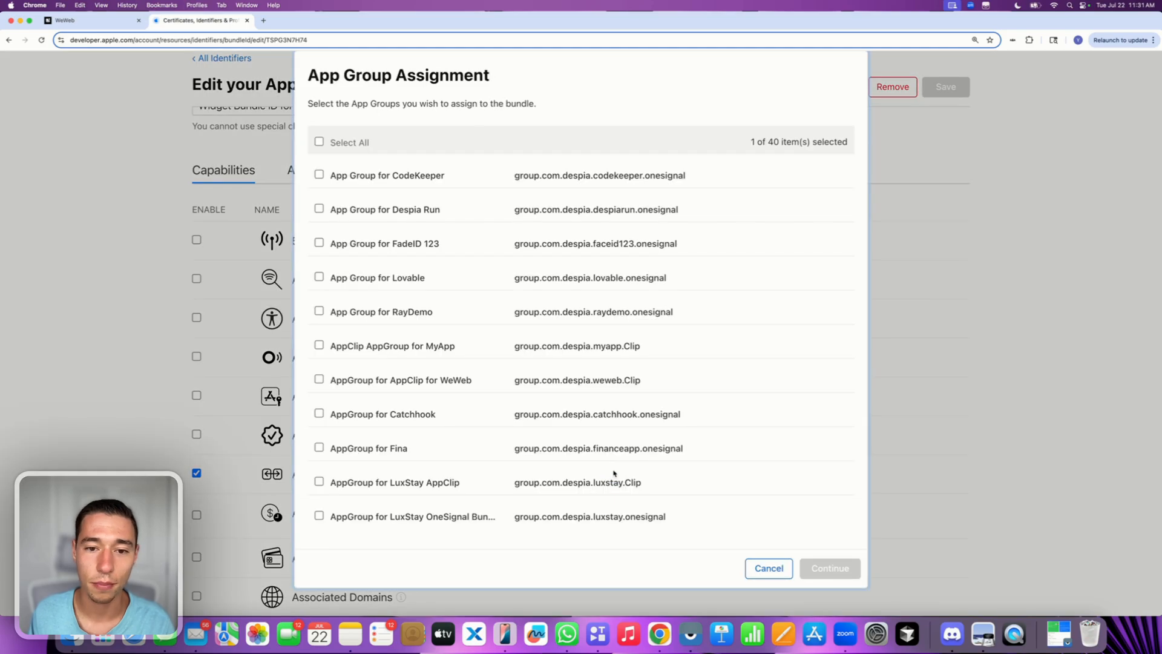
scroll(703, 418, down, 10)
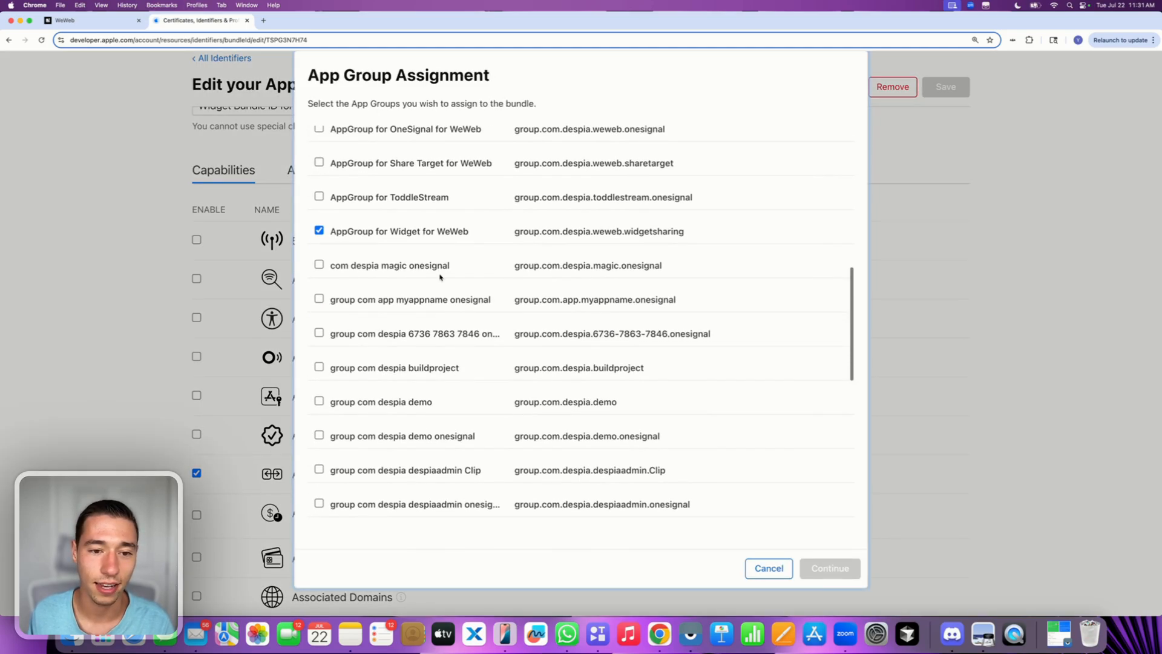
double_click(397, 232)
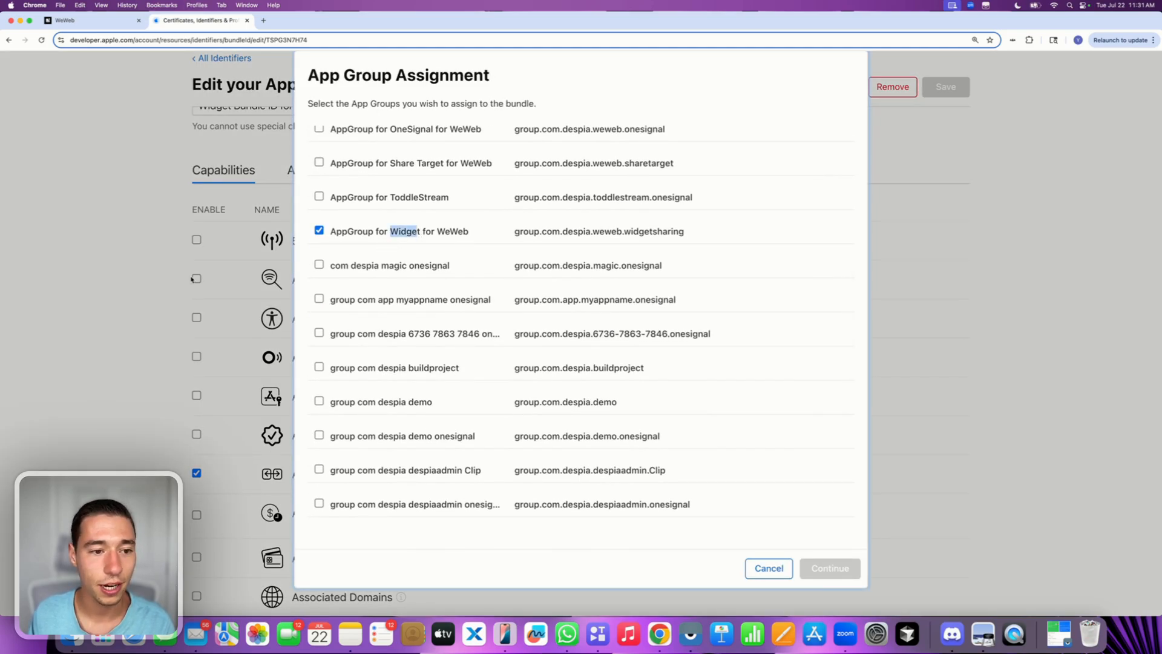
click(8, 40)
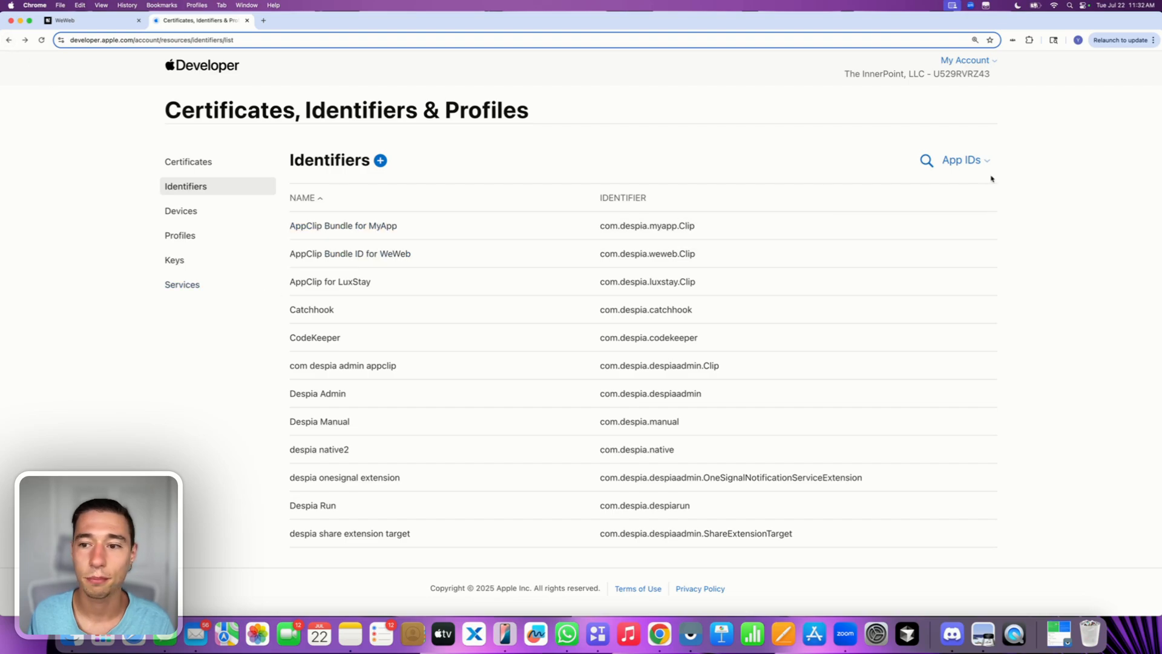
- Search the App IDs for "weweb" and check the app group assignment of the Share Target Bundle ID for WeWeb
click(927, 161)
text(weweb)
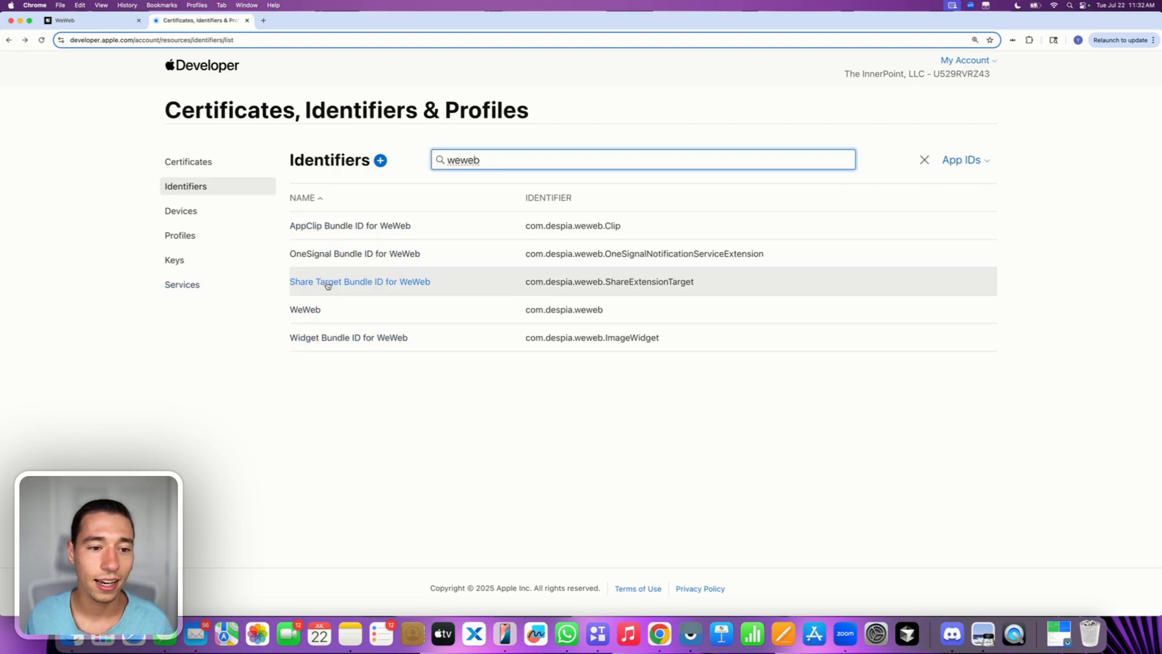
click(327, 283)
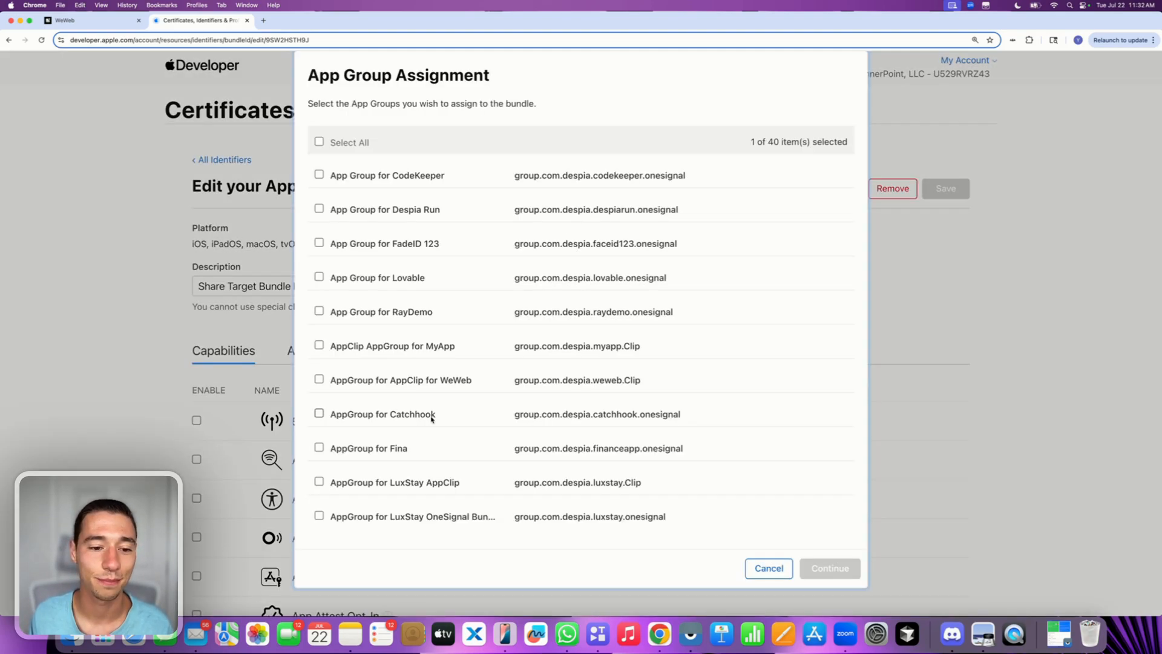
scroll(449, 442, down, 10)
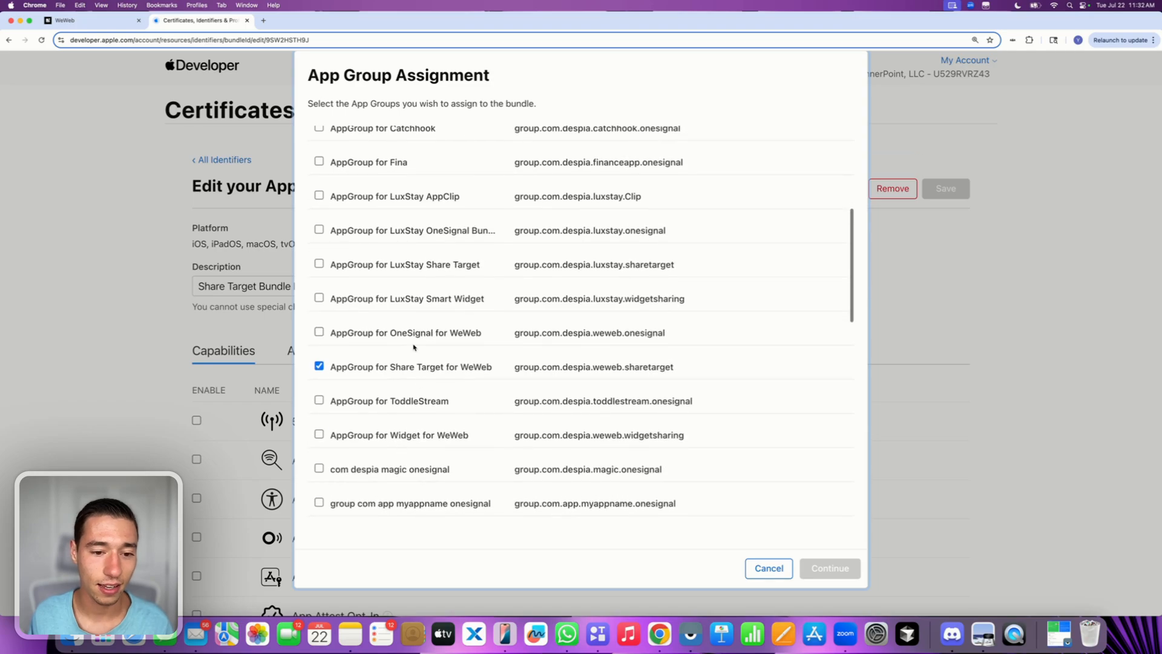
click(9, 40)
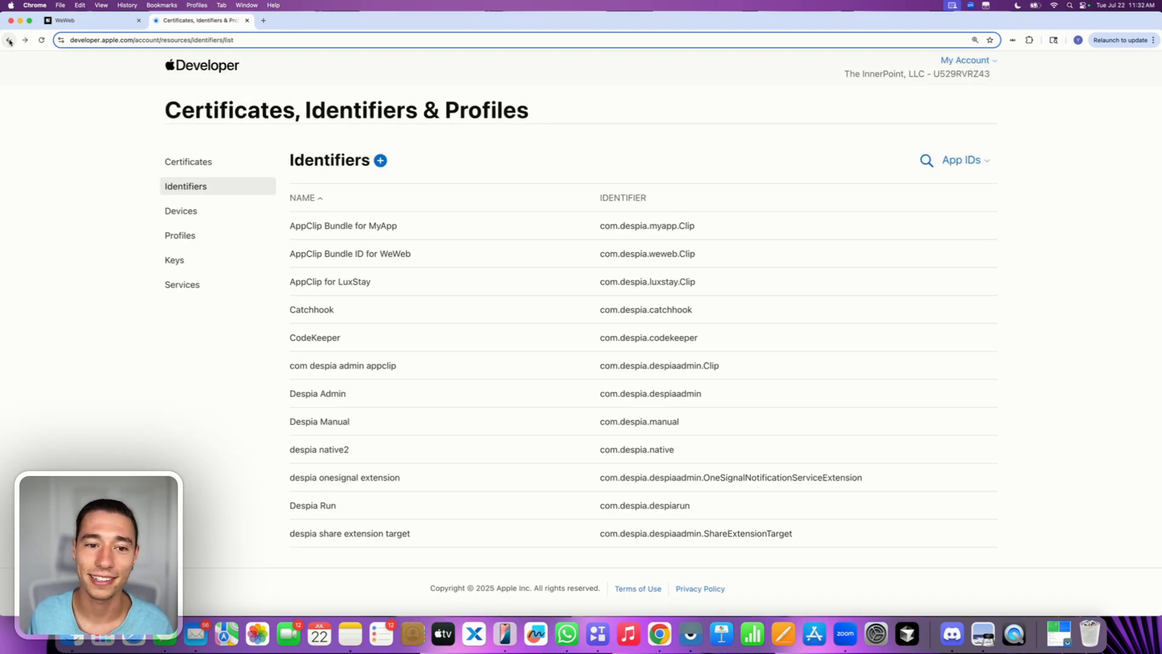
- Find the OneSignal Bundle ID for WeWeb by searching "weweb" and check its app group assignment
click(927, 159)
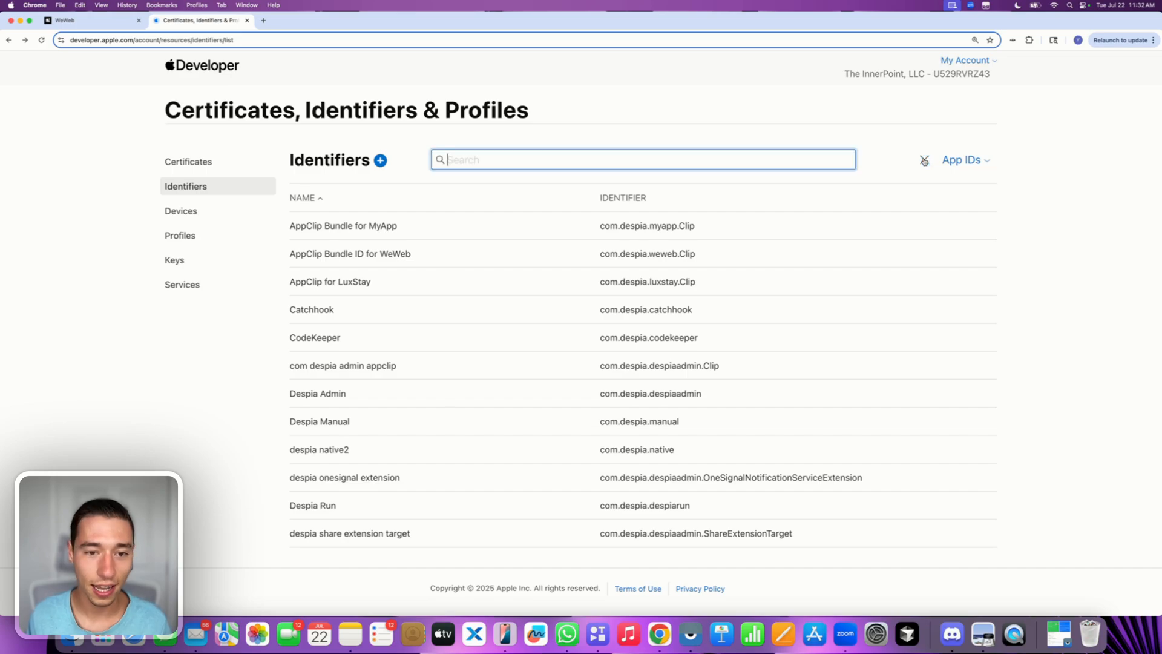
text(weweb)
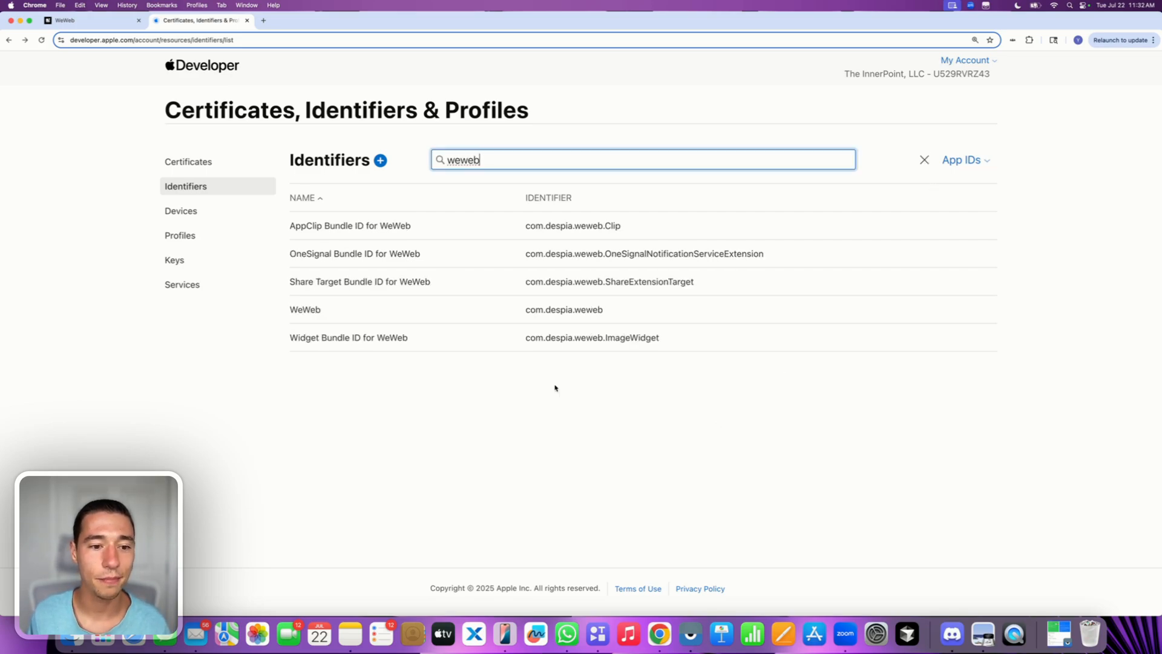
click(347, 254)
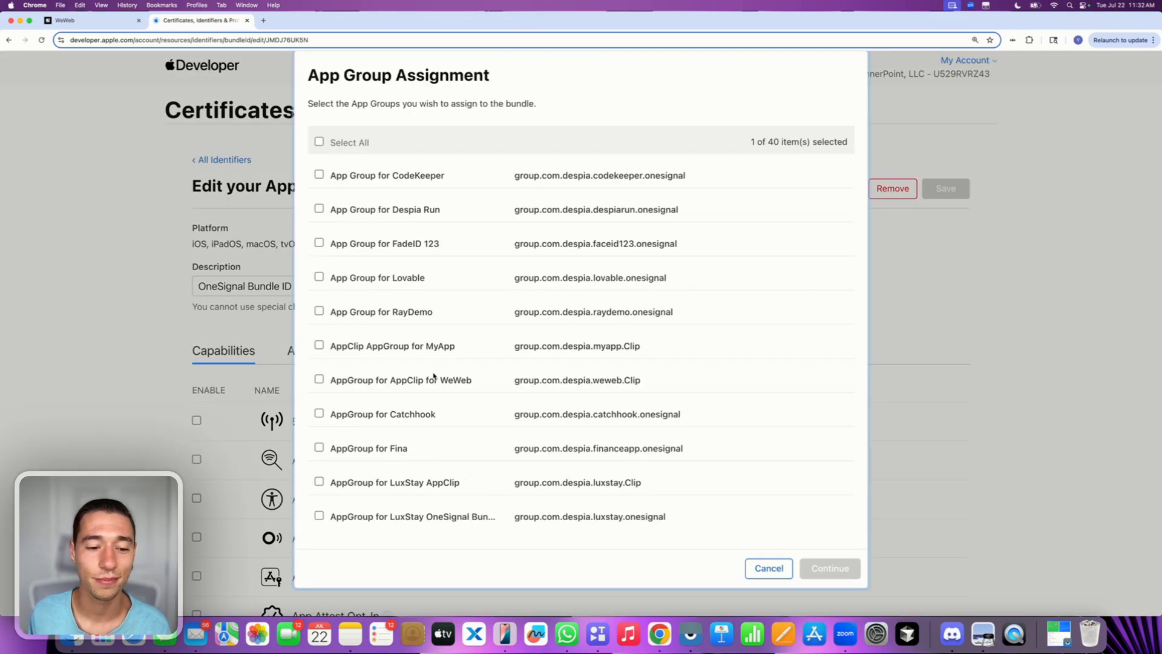
scroll(474, 377, down, 10)
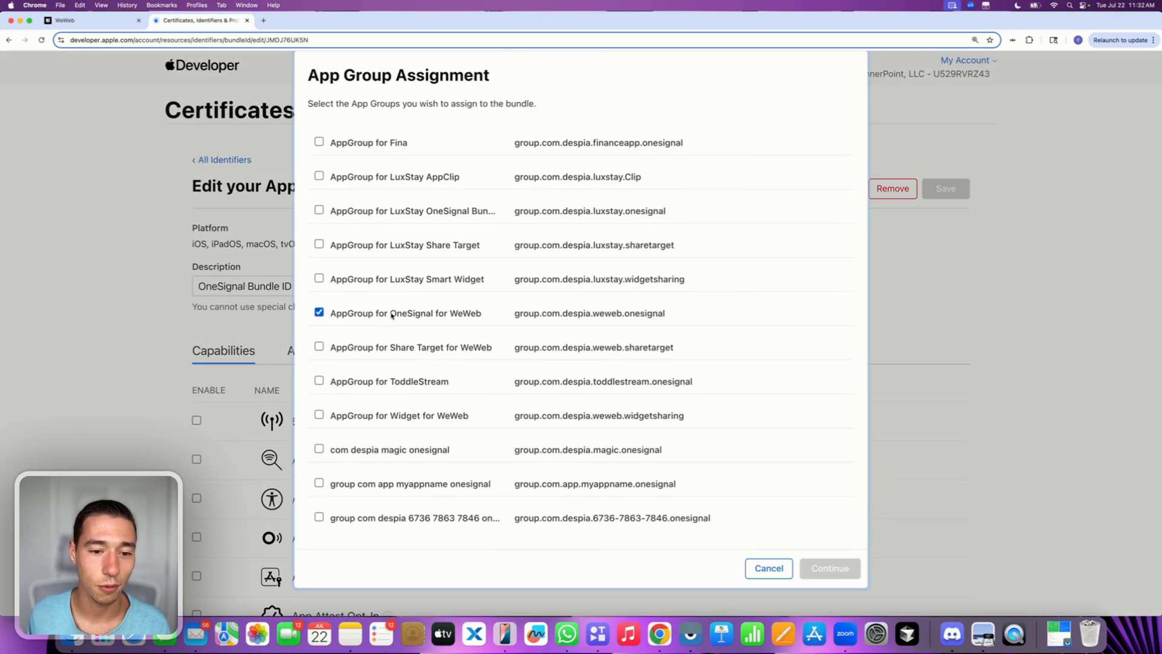
drag(385, 319, 440, 319)
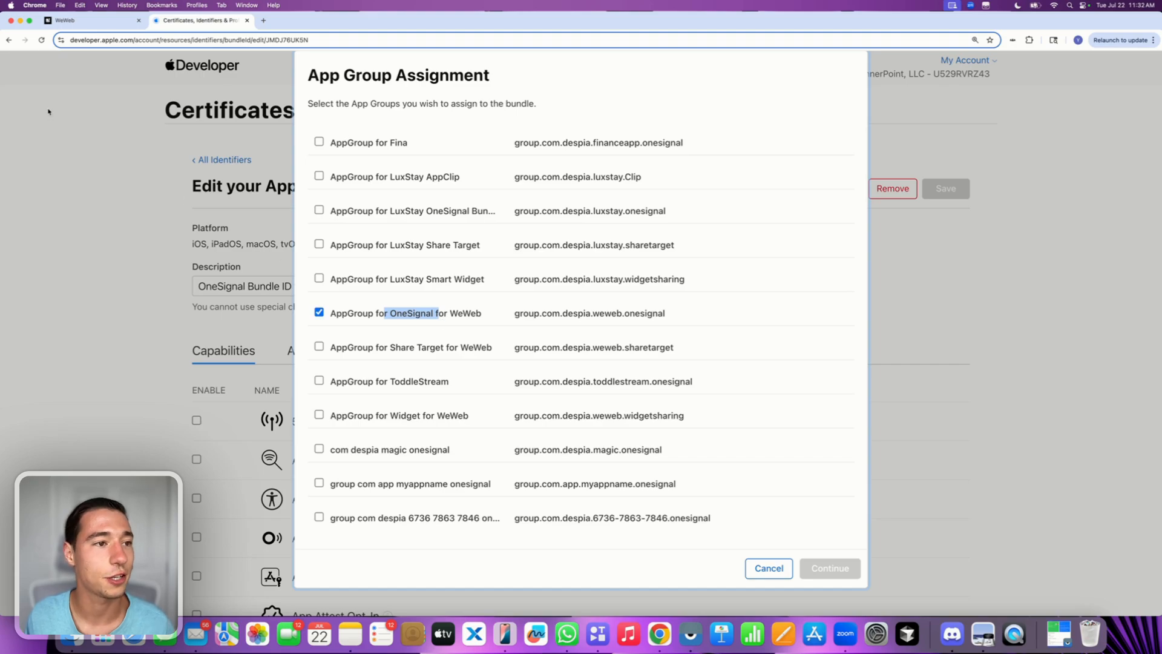
click(8, 40)
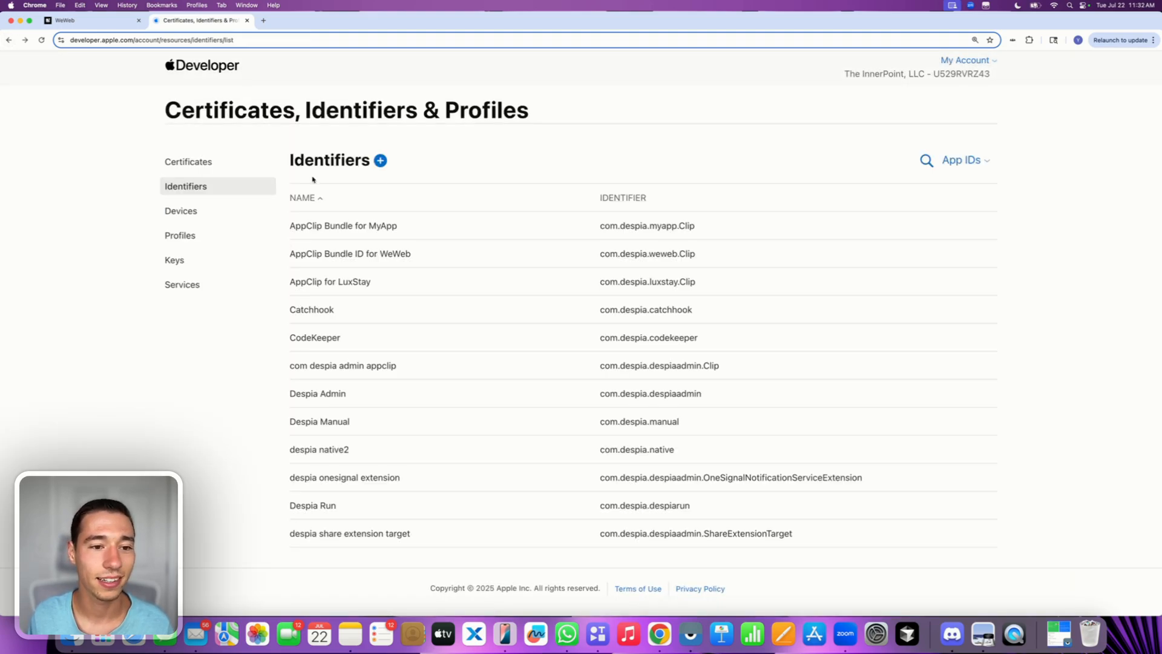
- Search for "weweb" again and inspect the app group assigned to the AppClip Bundle ID for WeWeb
click(927, 160)
text(weweb)
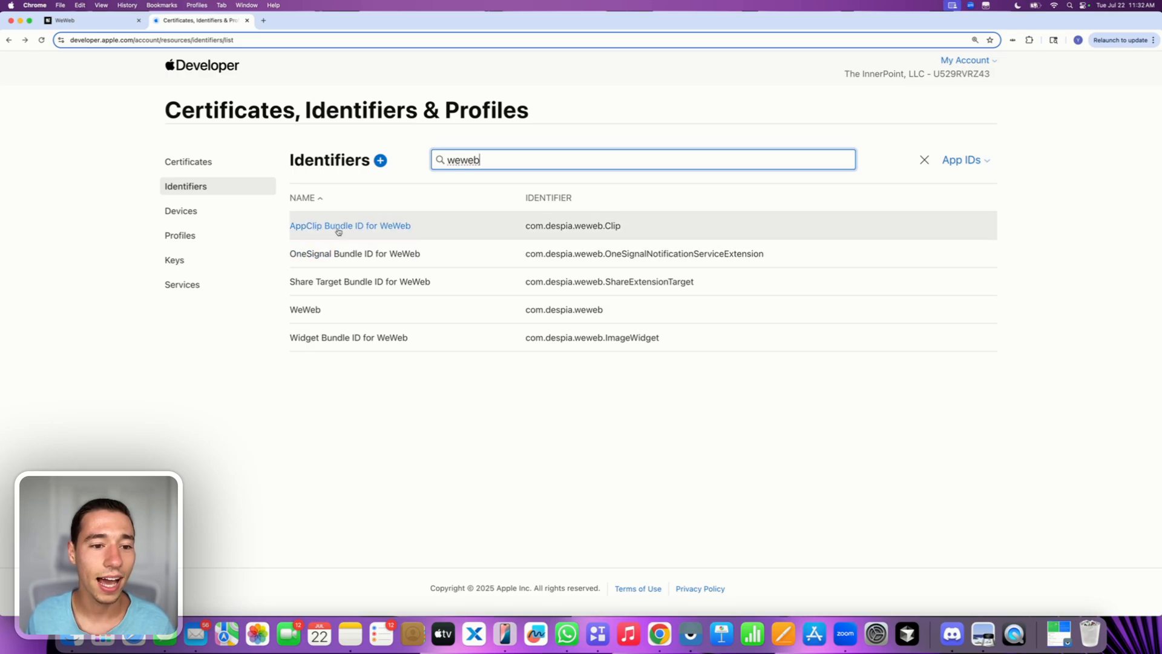
click(339, 230)
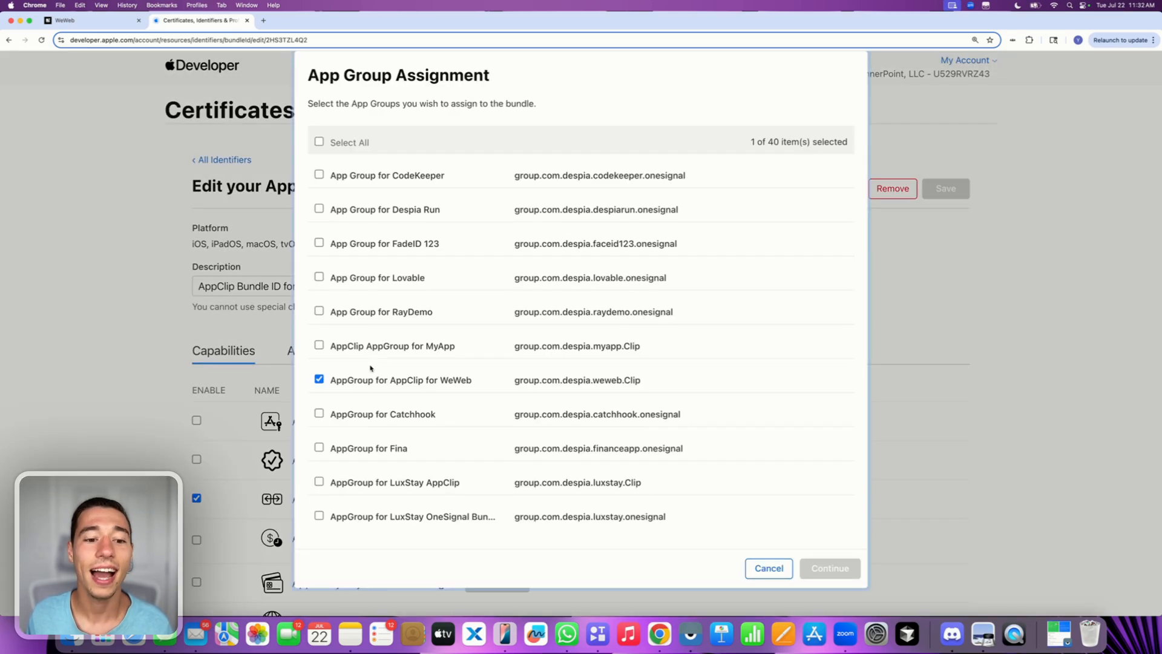
drag(389, 382, 424, 379)
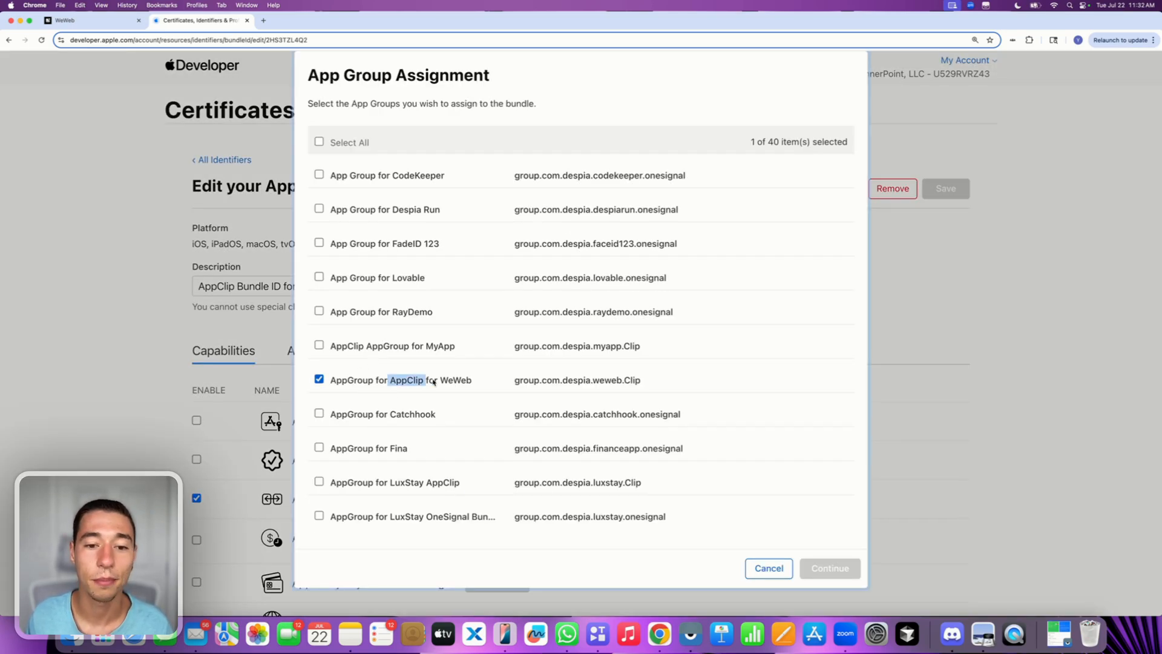
click(9, 40)
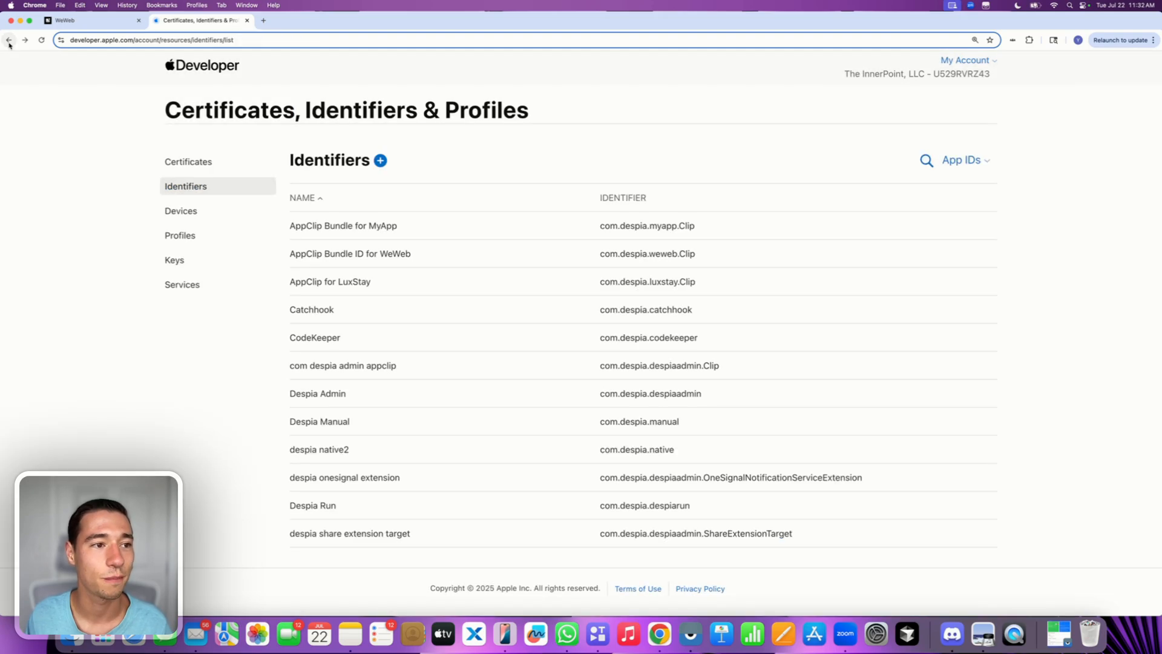
- Search for "weweb", open the main WeWeb App ID and review its assigned AppClip, OneSignal, Share Target and Widget app groups
click(927, 161)
text(wew)
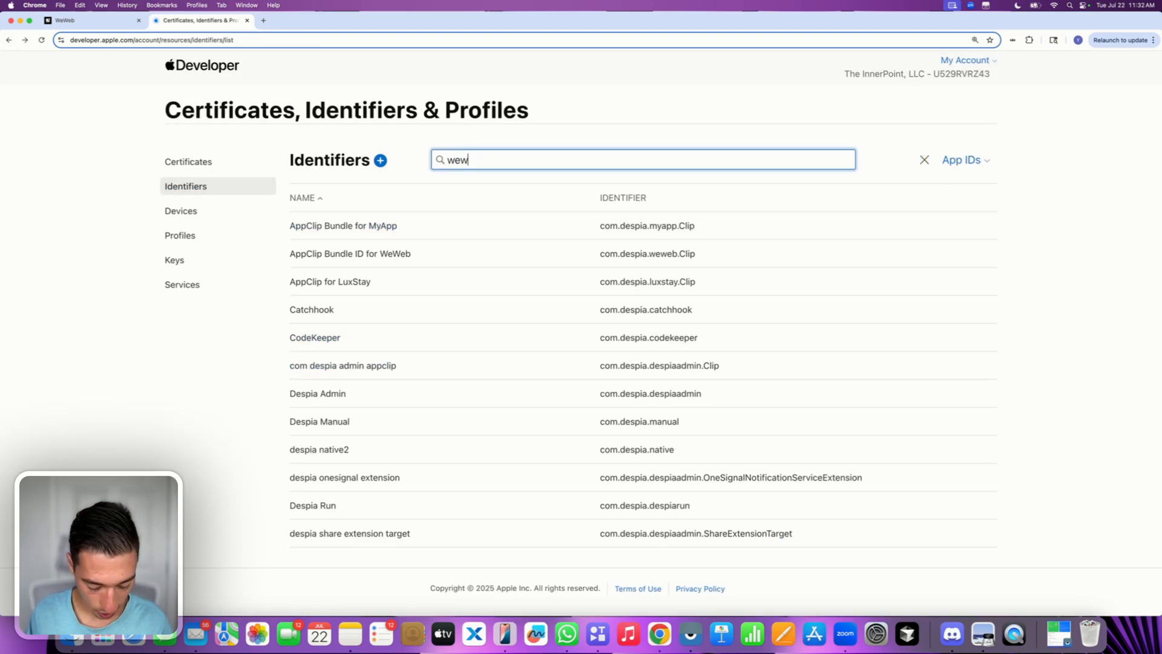
text(eb)
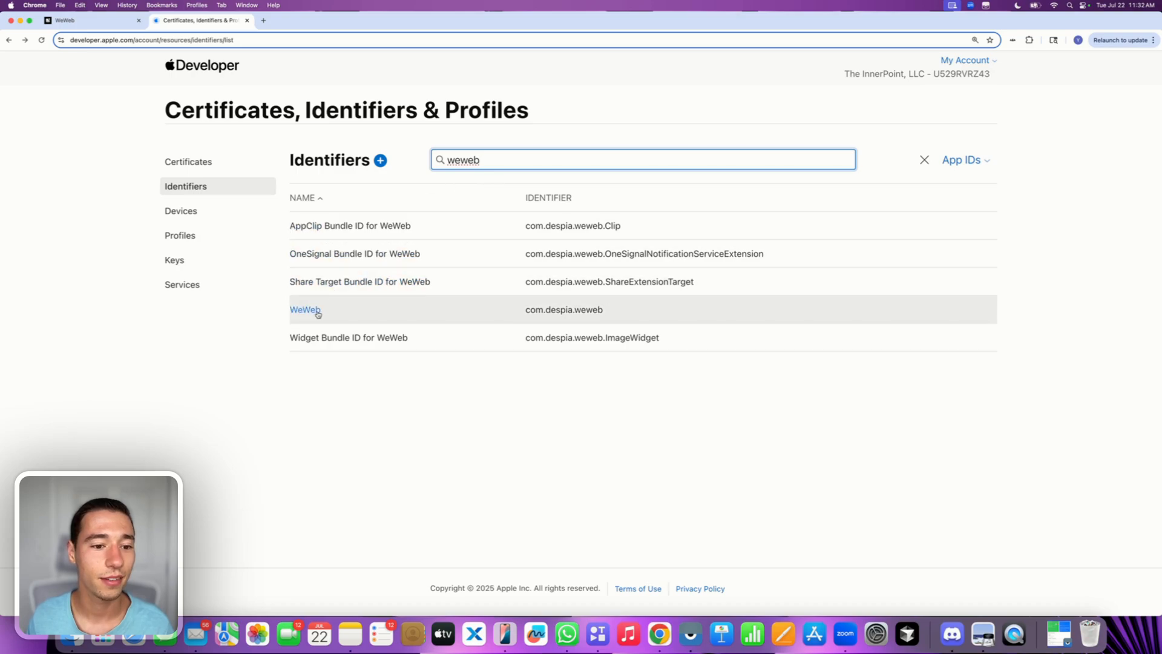
click(313, 316)
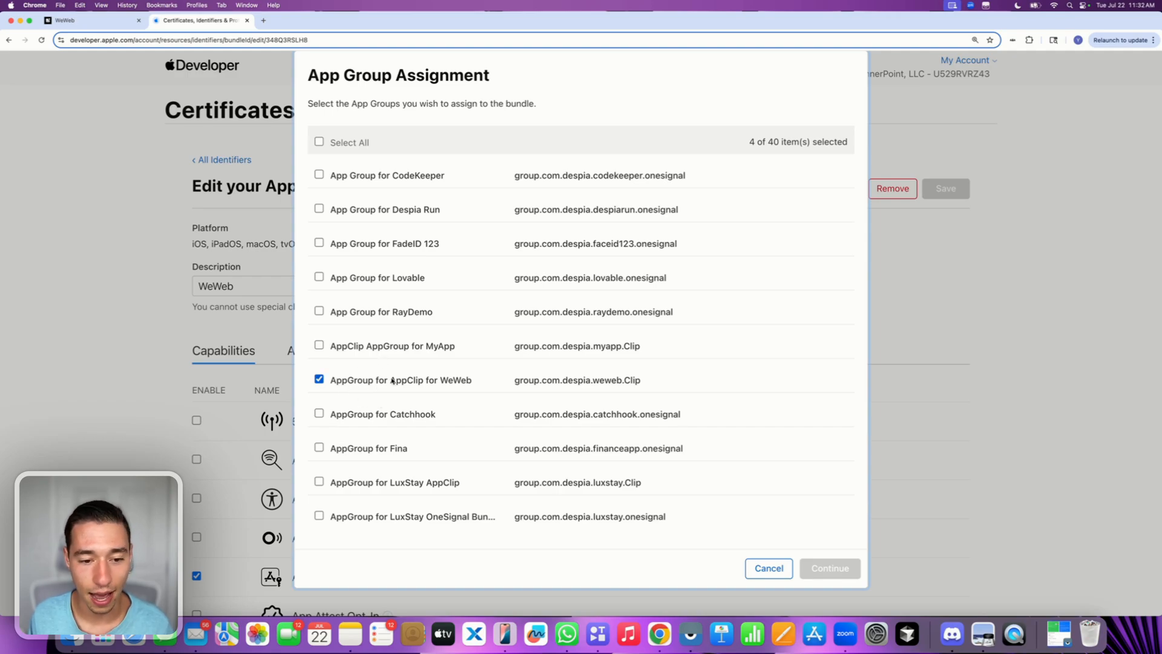
scroll(403, 382, down, 5)
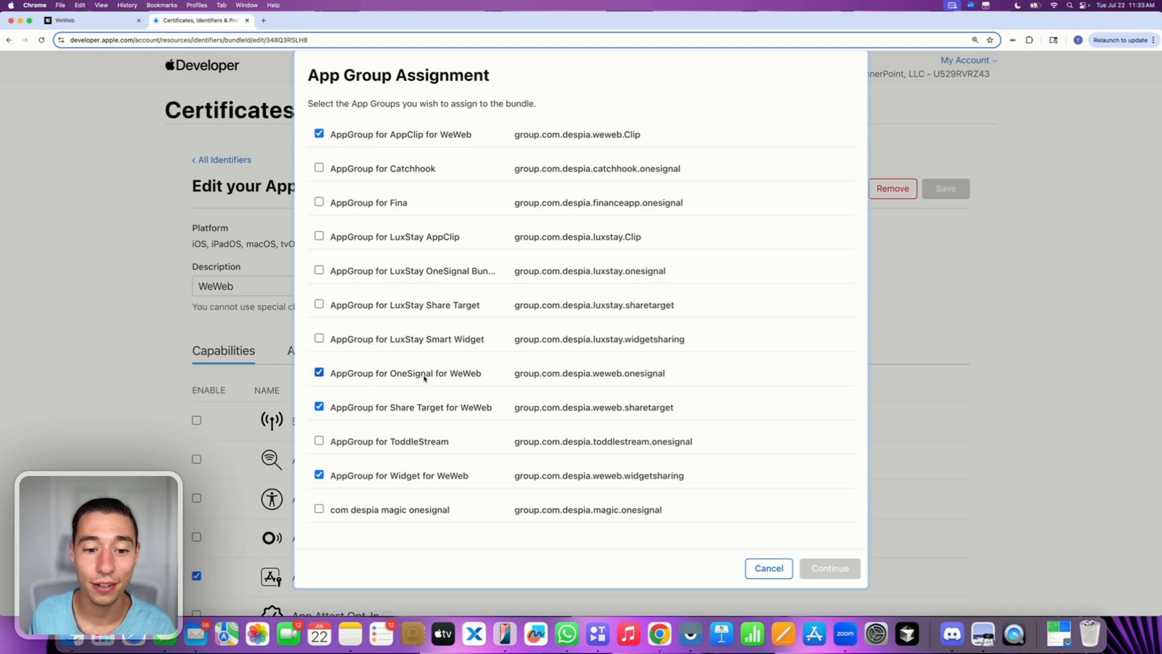
scroll(424, 378, down, 3)
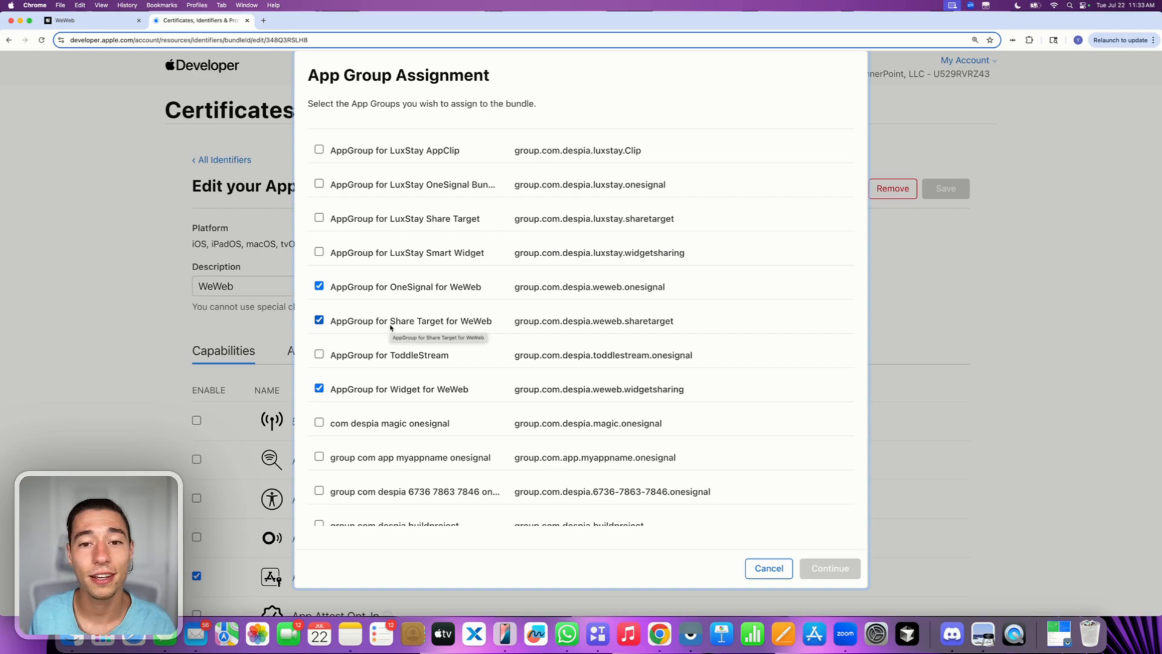
scroll(390, 328, down, 2)
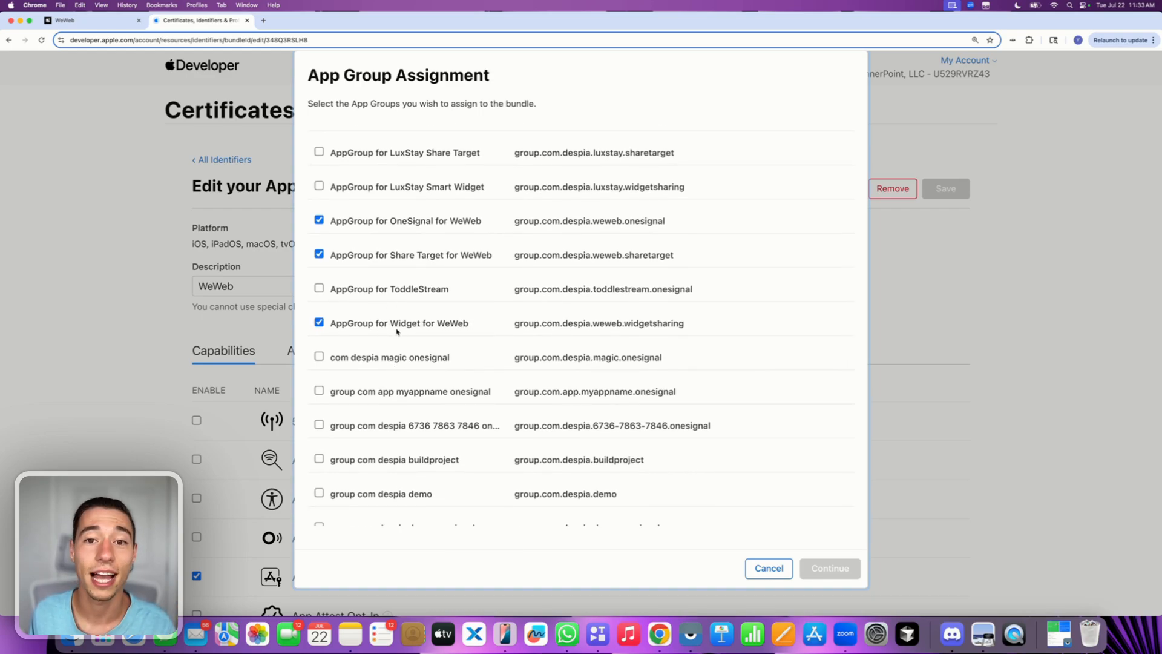
- Return to the App IDs list and filter it by "weweb"
click(8, 41)
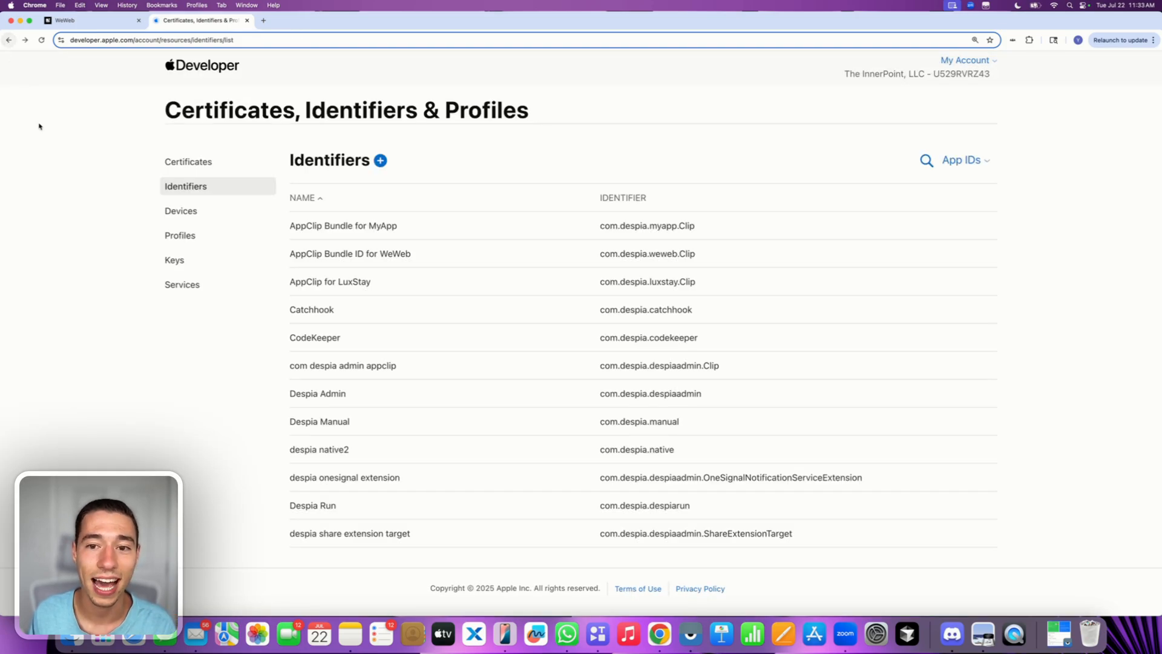
click(927, 161)
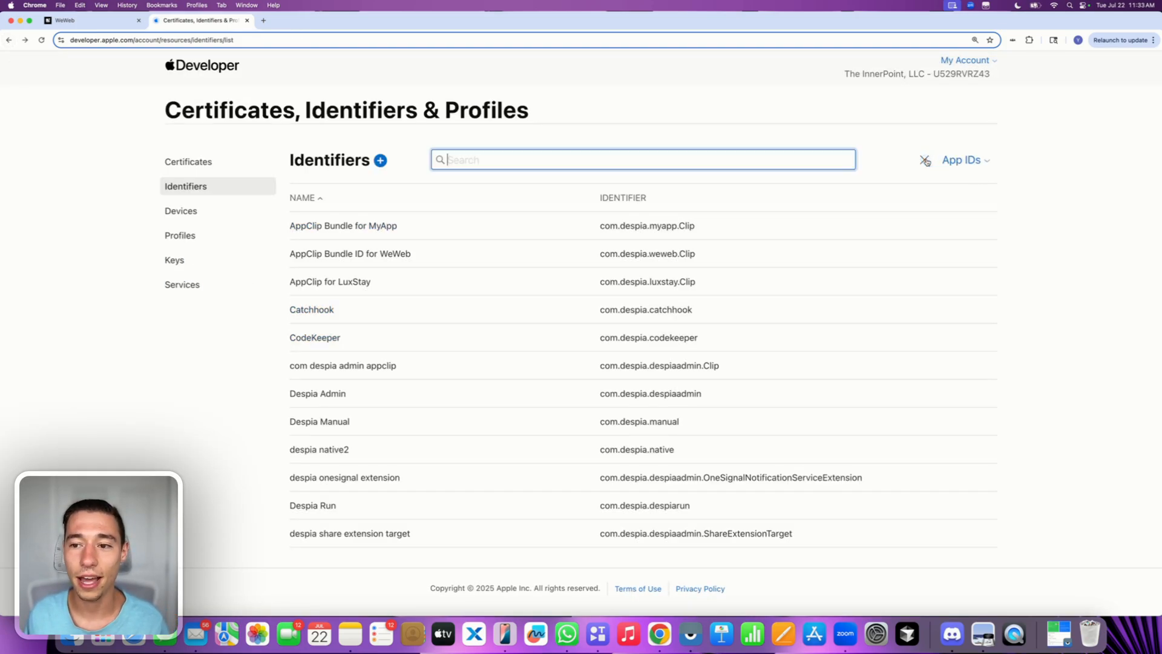
text(weweb)
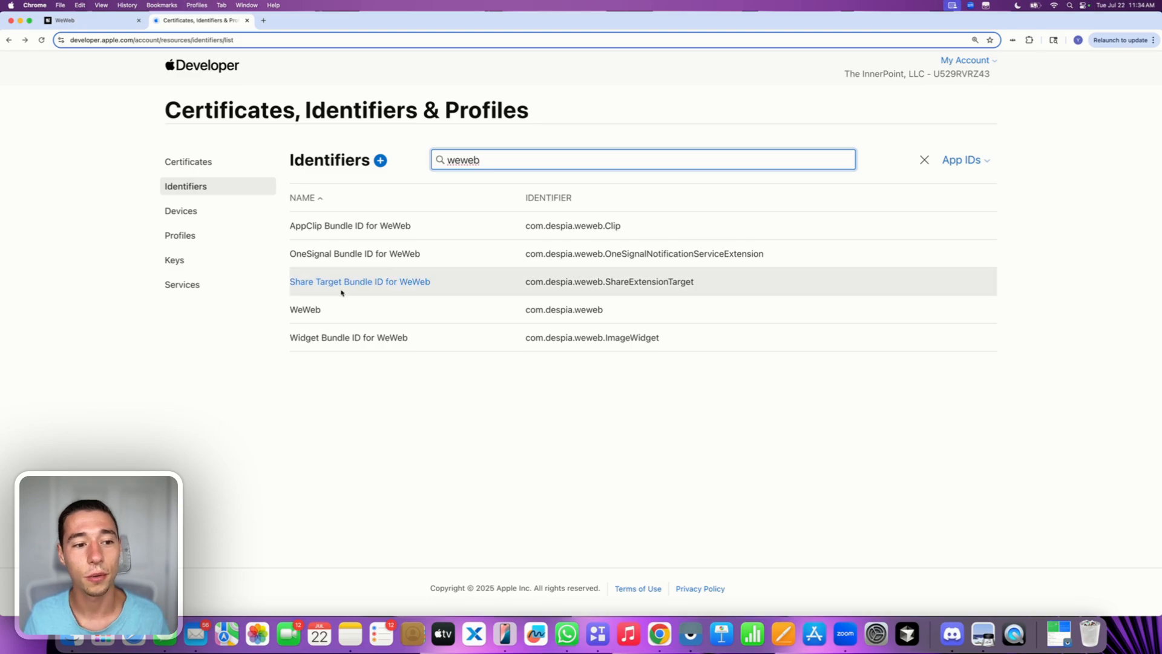
click(183, 236)
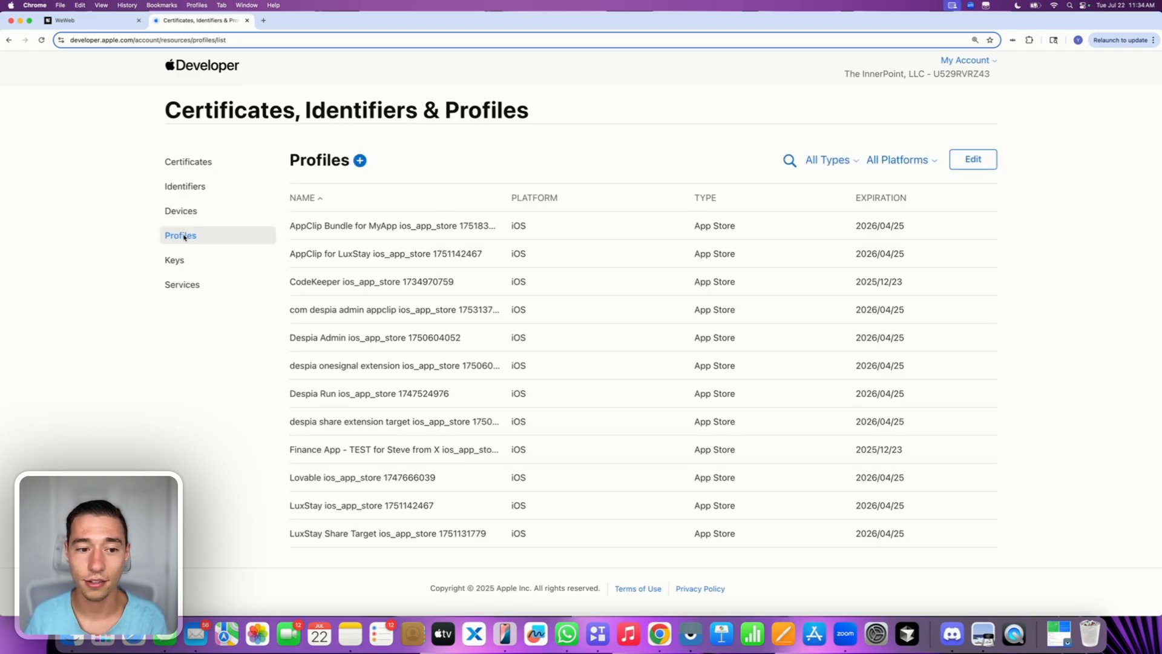
click(921, 160)
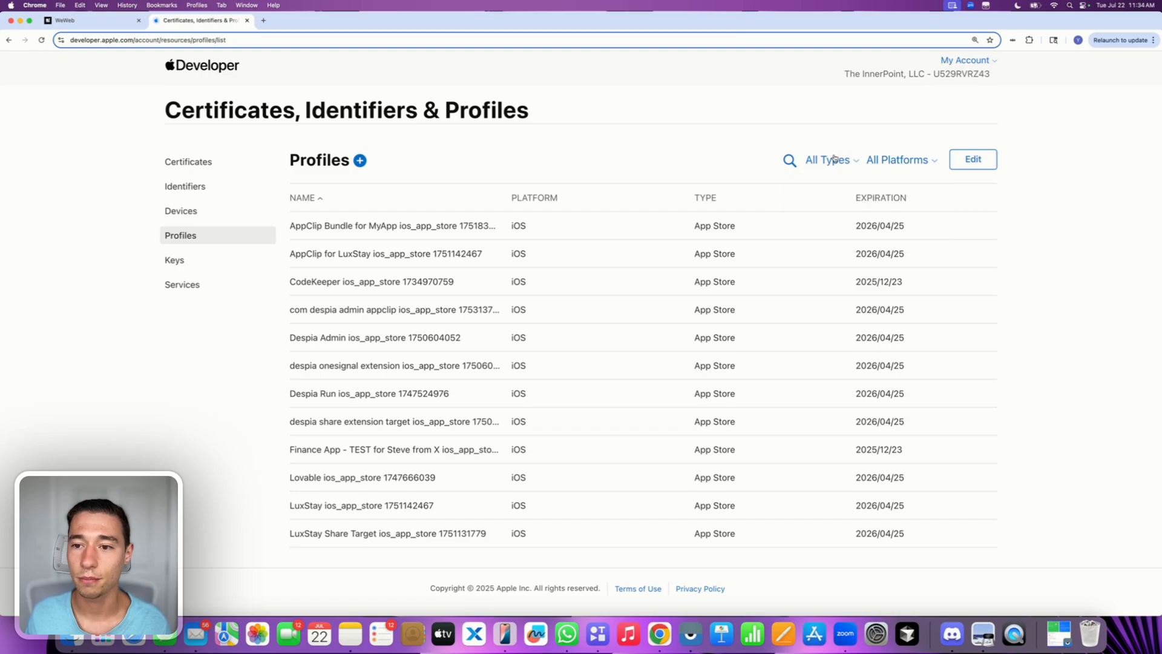
click(790, 160)
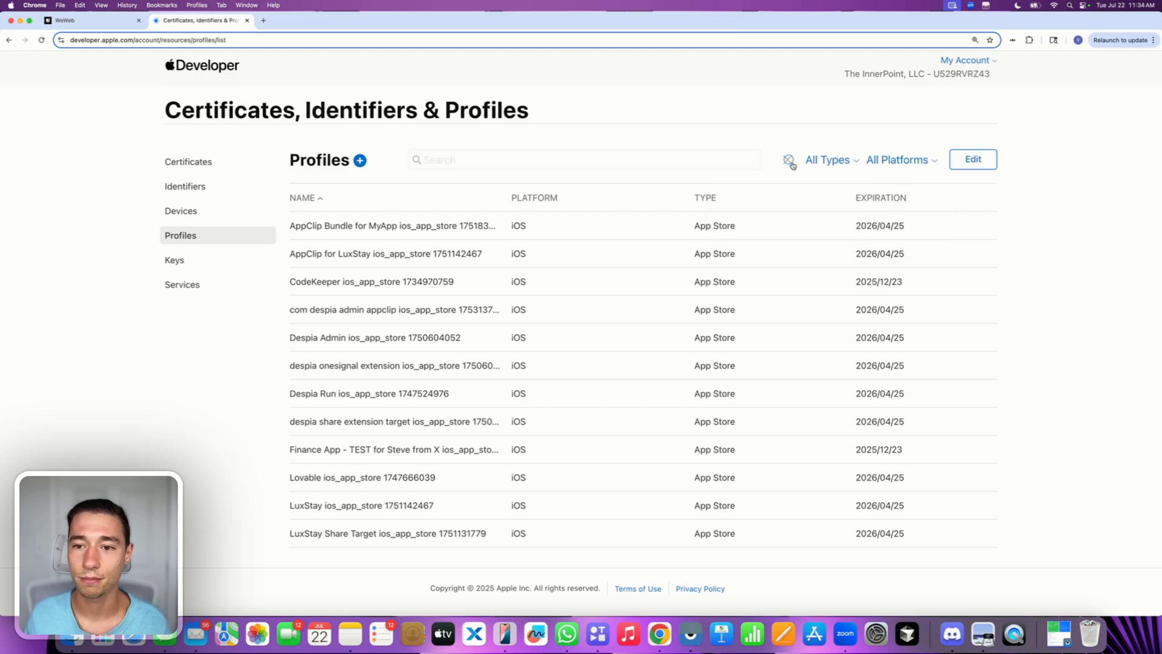
text(weweb)
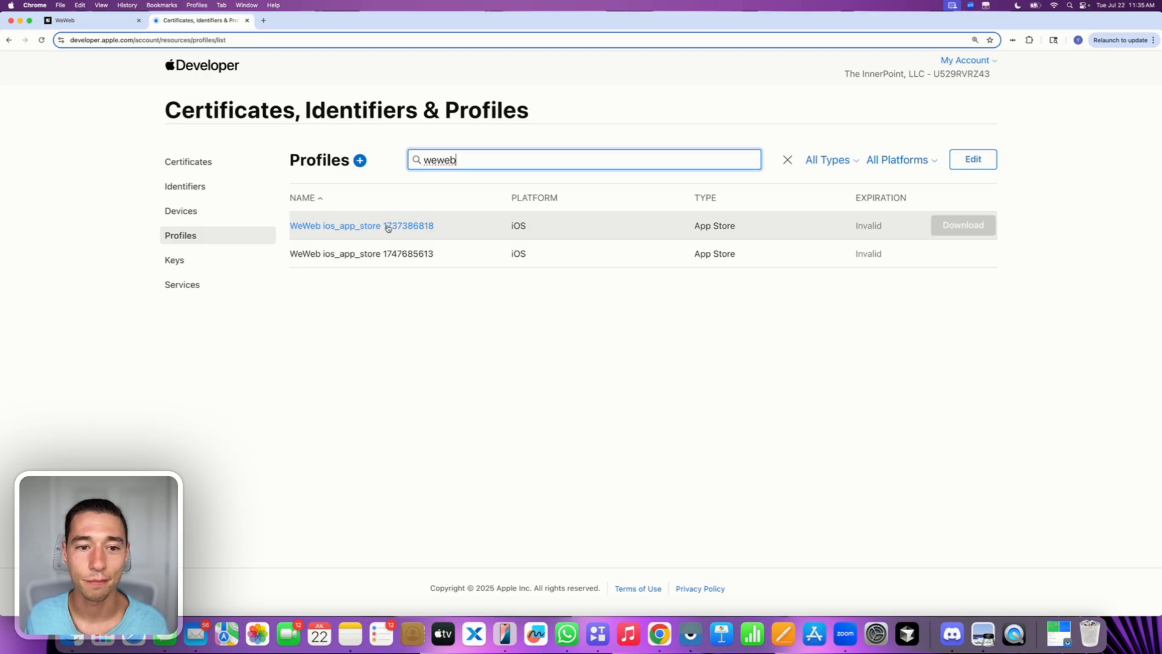
double_click(447, 160)
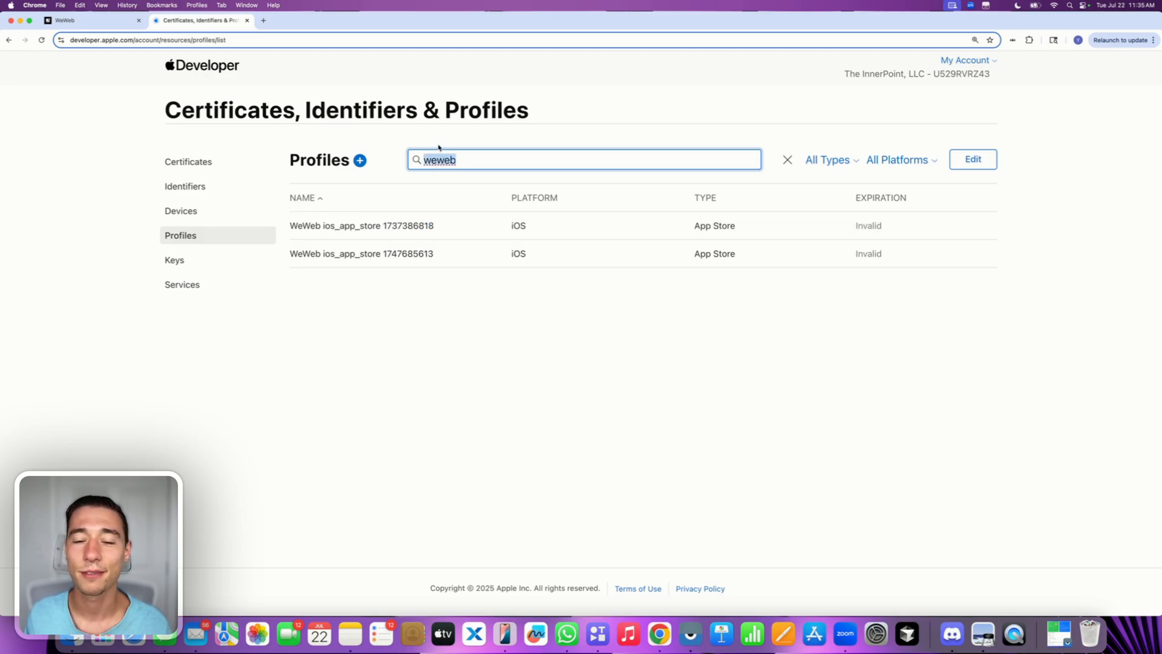
click(347, 226)
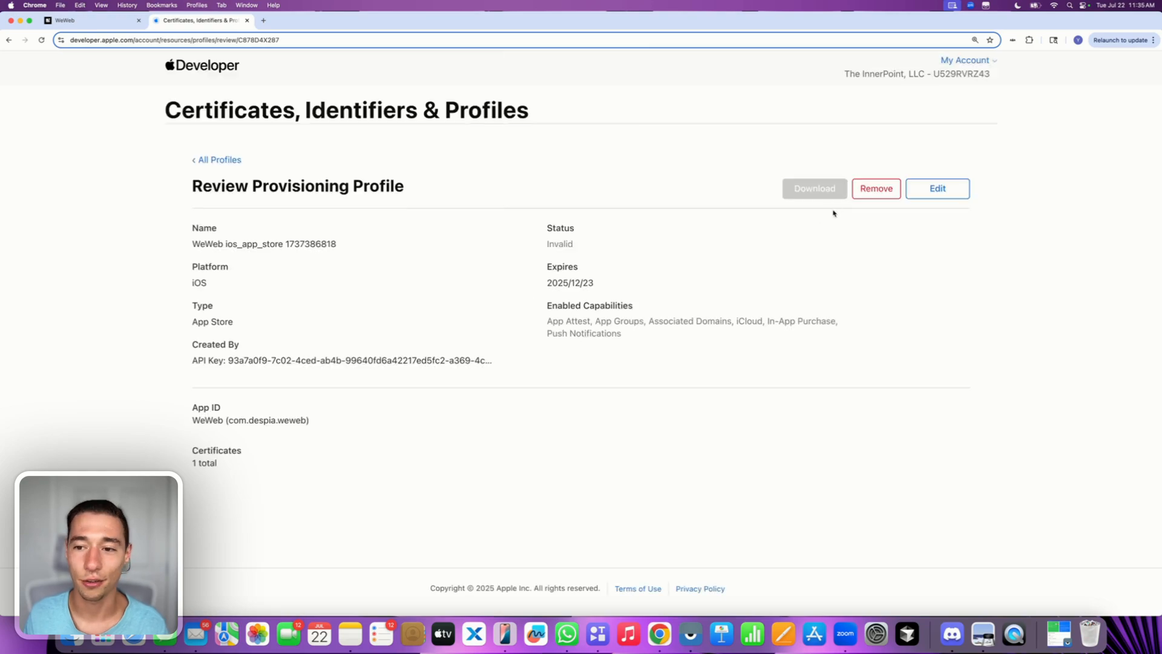
click(879, 195)
click(727, 248)
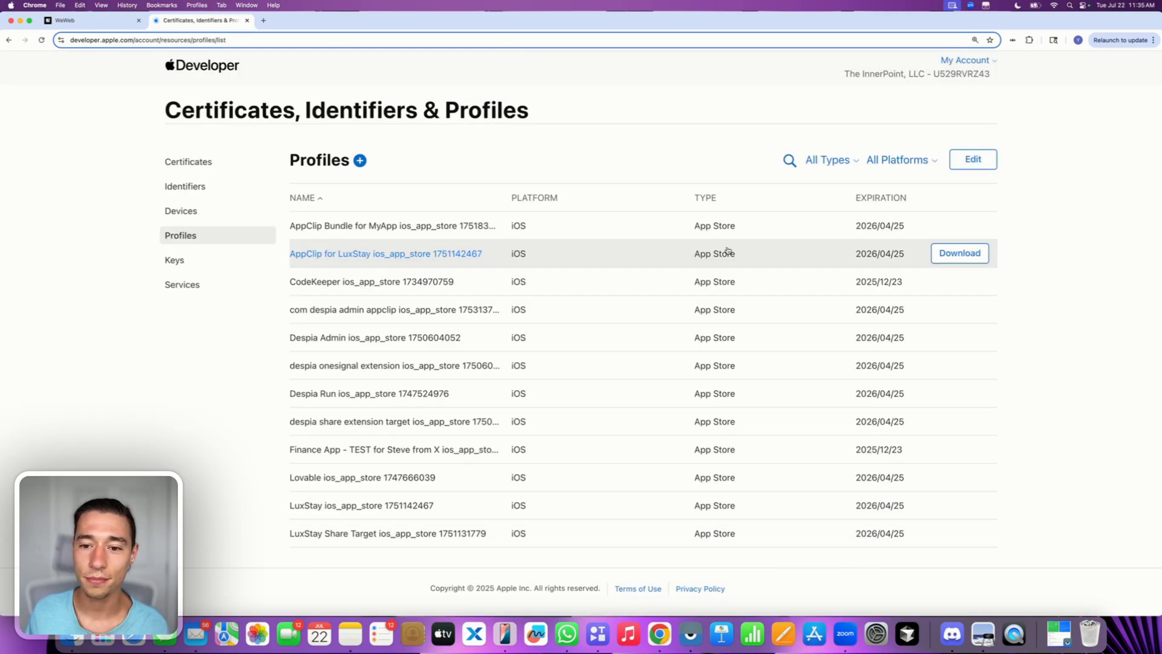
click(790, 160)
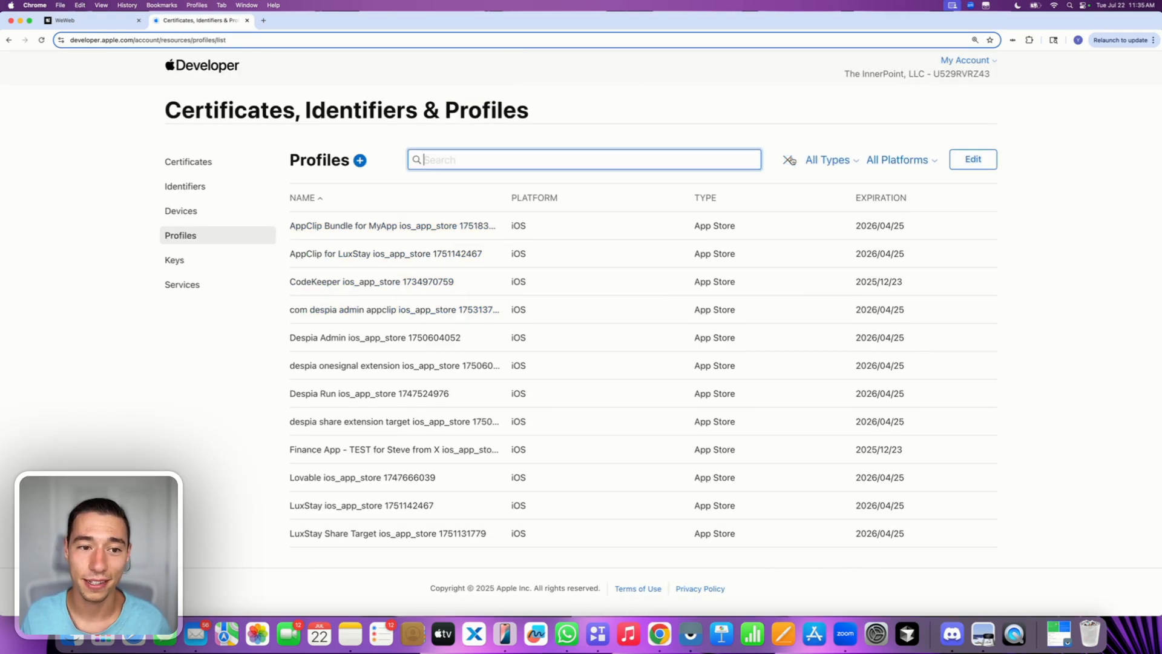
text(weweb)
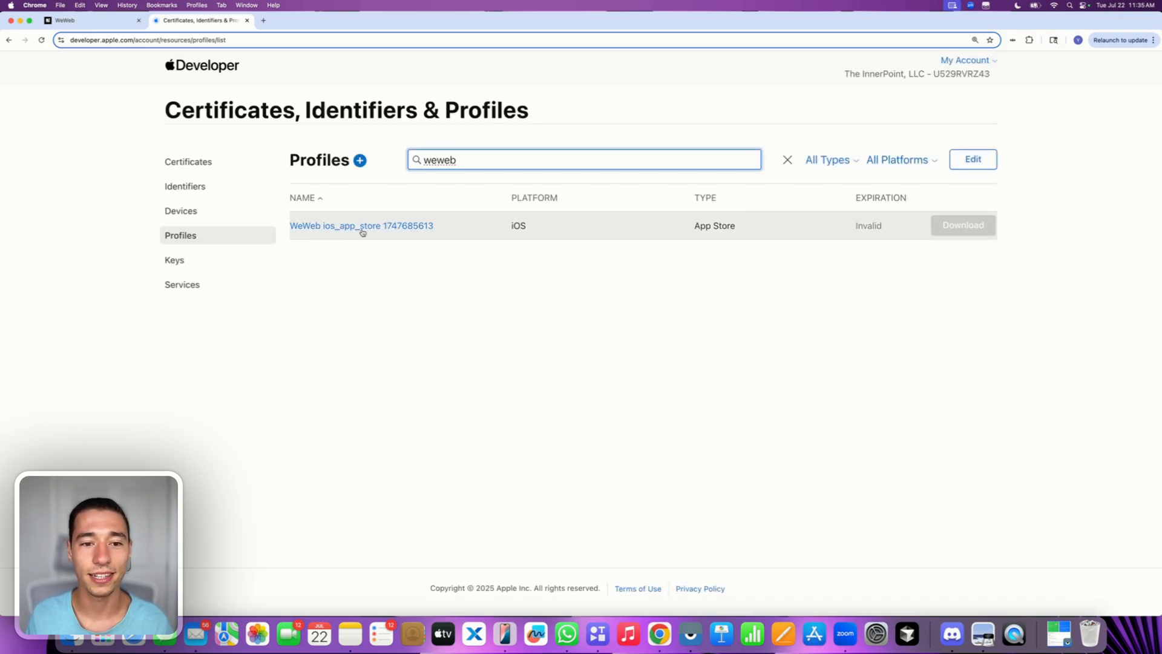
click(362, 228)
click(887, 187)
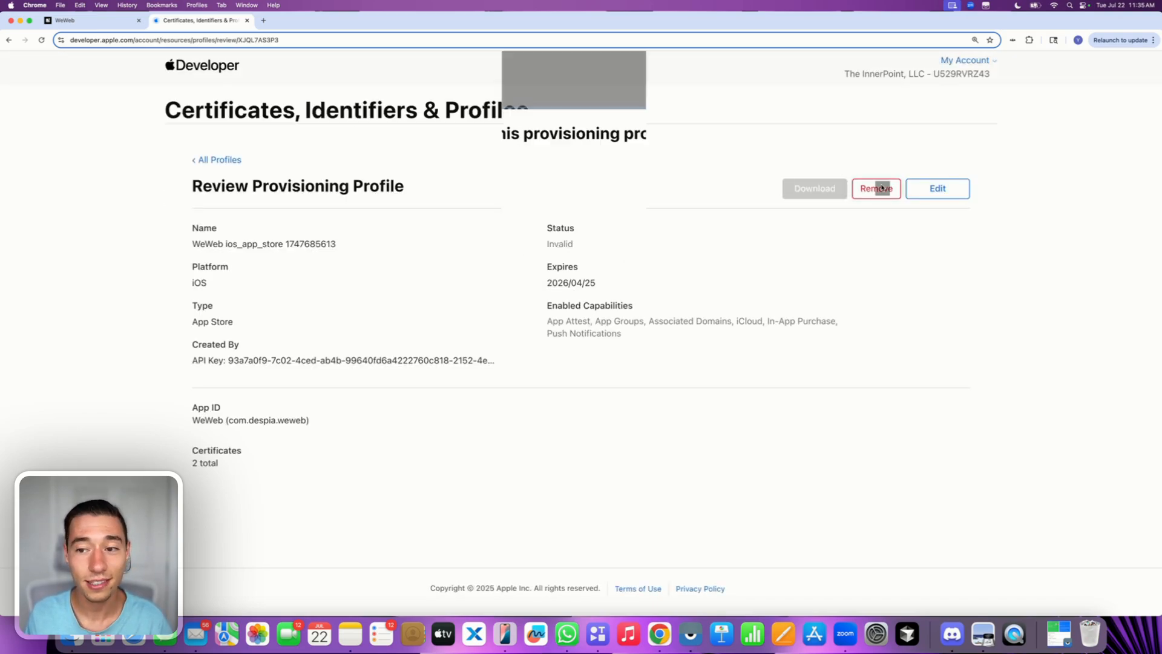
click(709, 253)
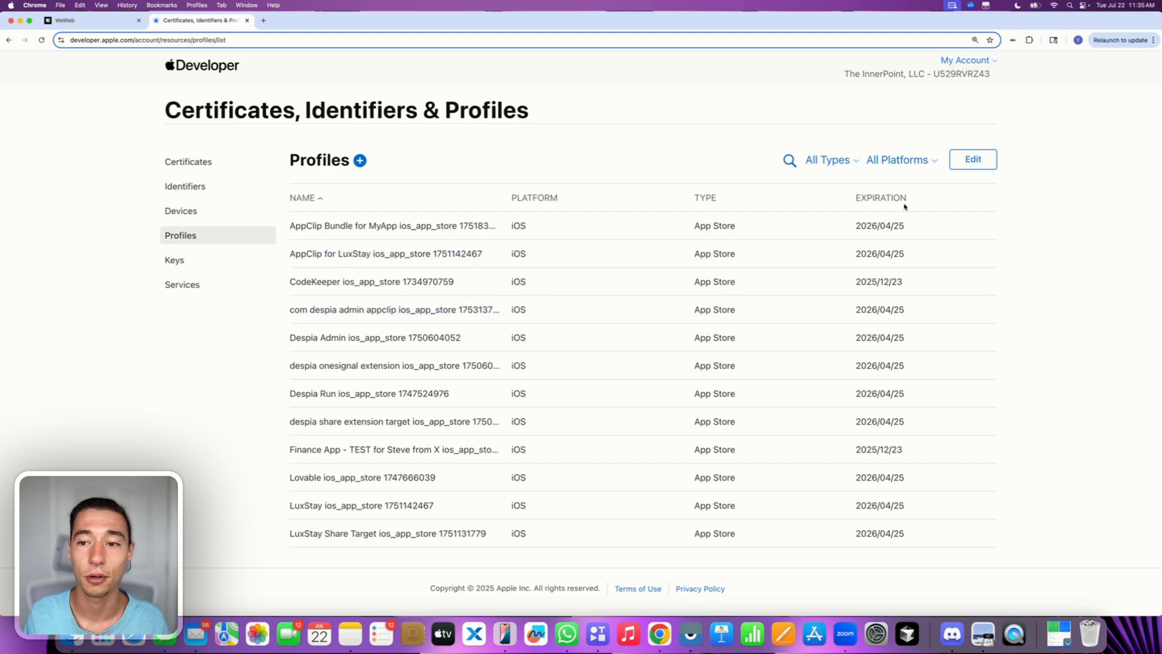
- Search the provisioning profiles for "weweb" once more to check for any leftover WeWeb profiles
click(790, 160)
text(weweb)
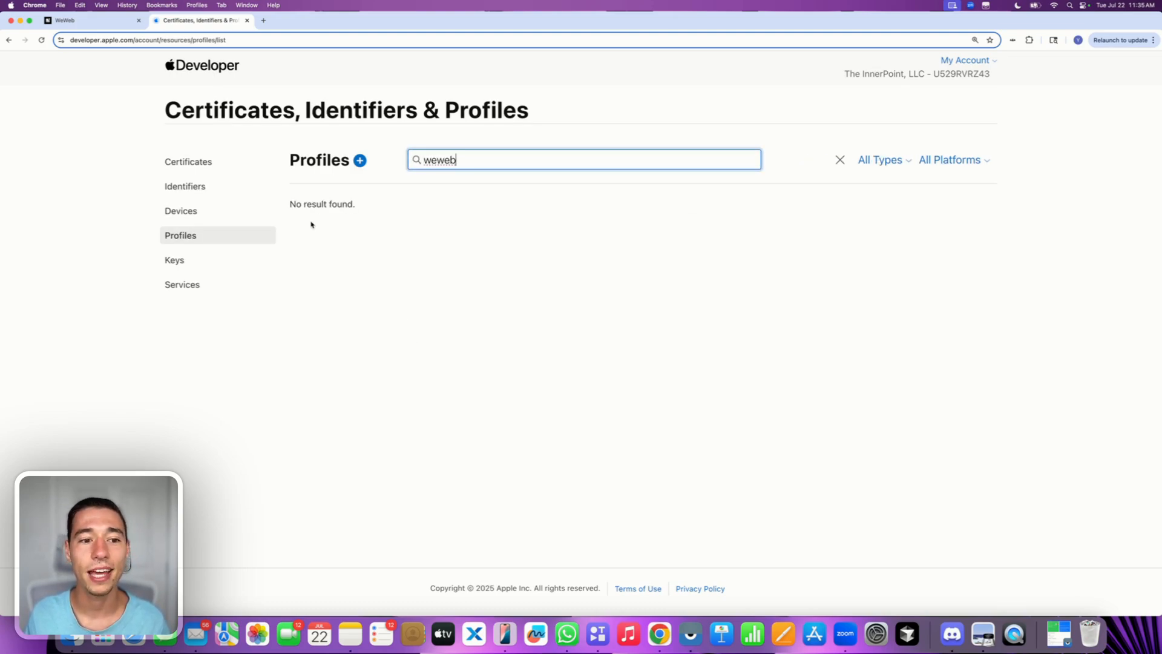
mouse_move(288, 205)
mouse_down()
mouse_move(376, 205)
mouse_move(290, 202)
mouse_up()
click(377, 208)
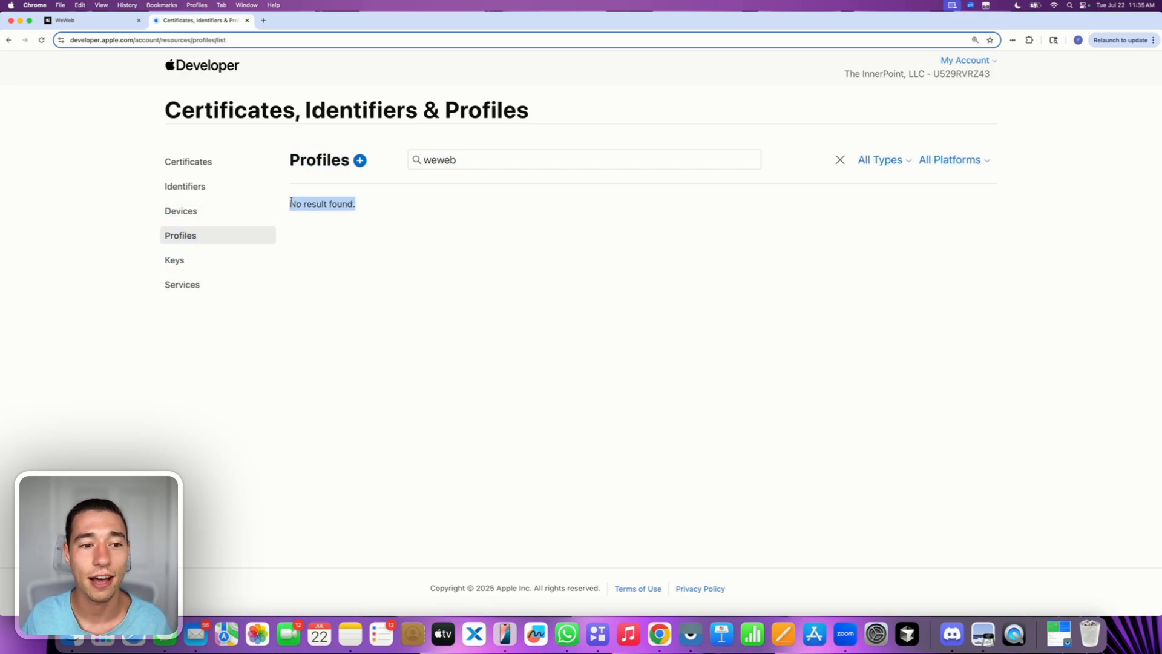
click(305, 204)
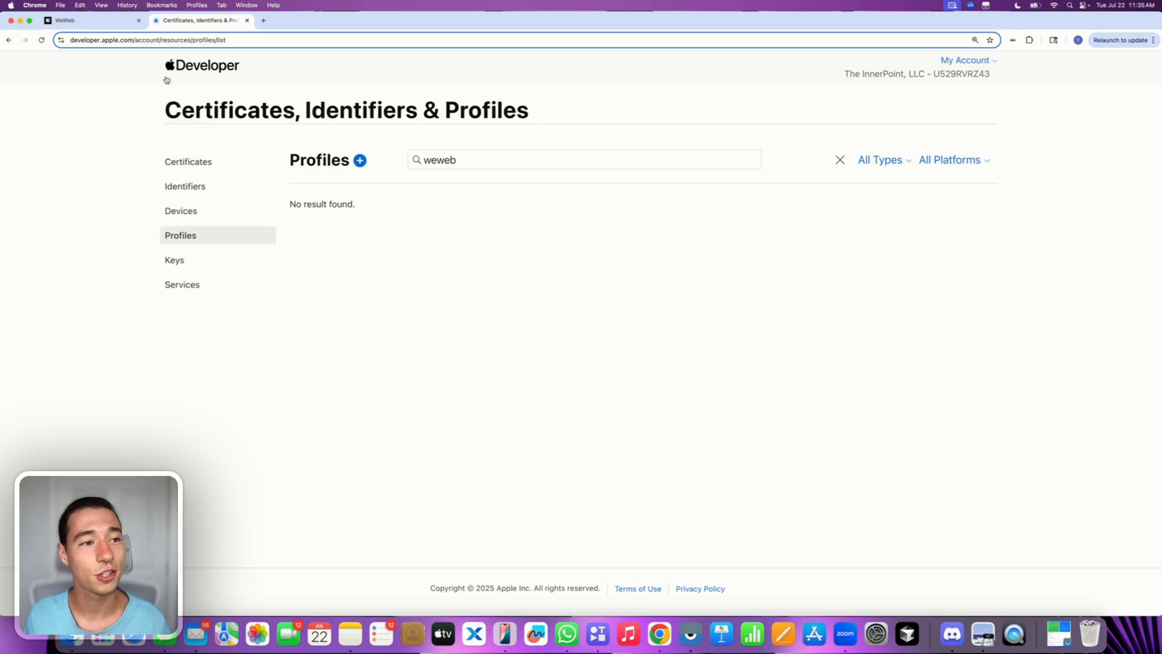
- Switch to Despia, publish the WeWeb project for Apple iOS and check the 2.0.2 v3.0 entry in the build history
click(94, 24)
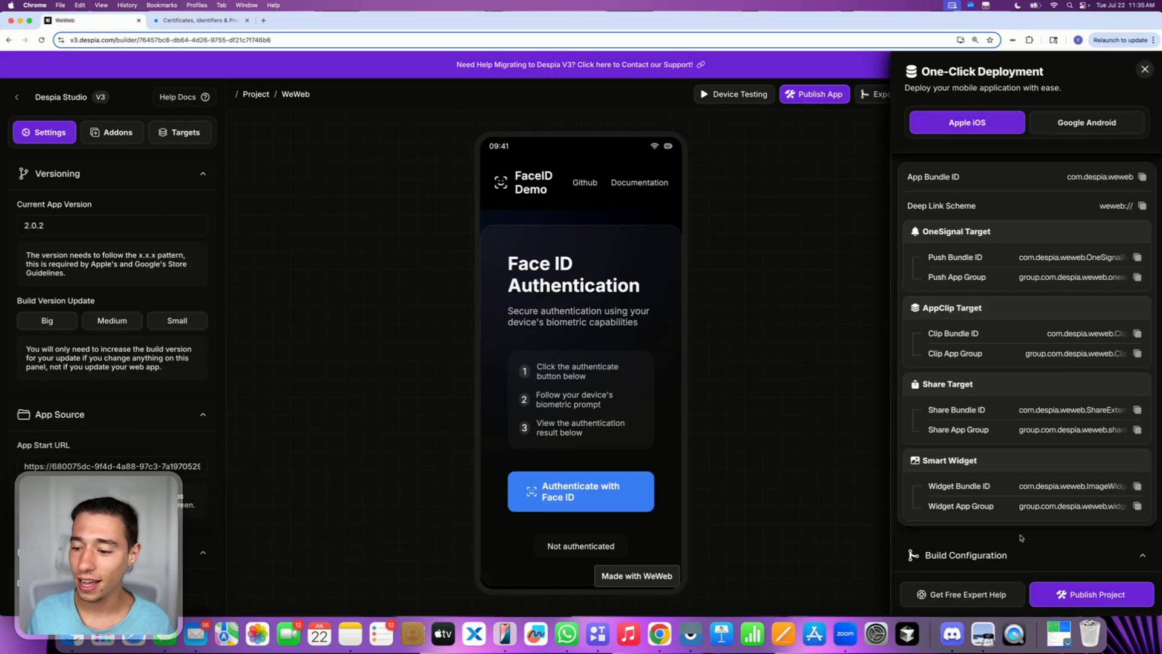
click(1079, 593)
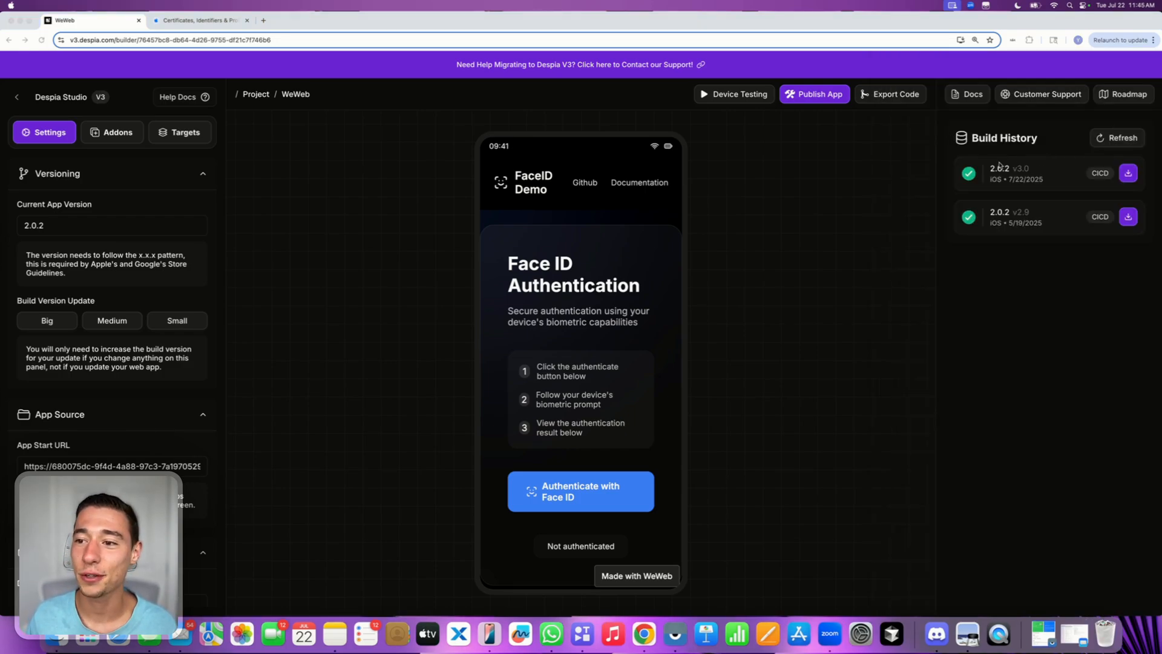
click(1014, 172)
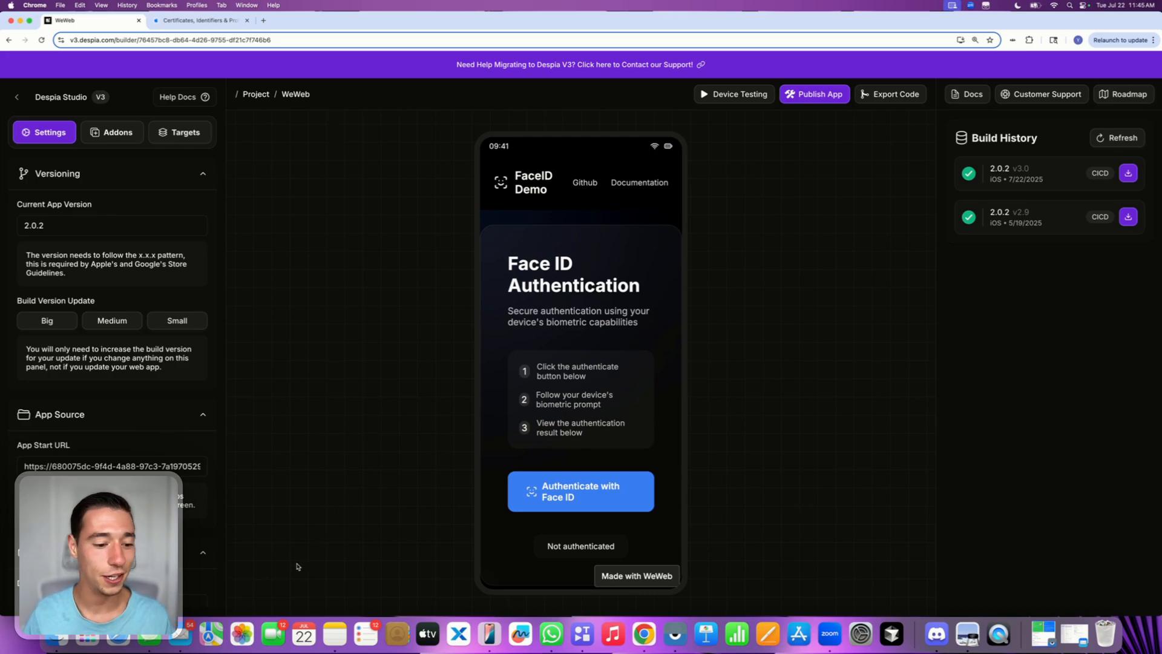
- Read the App Store Connect build email in Mail, and view the WeWeb Demo TestFlight page in iPhone Mirroring before returning to Despia
click(176, 638)
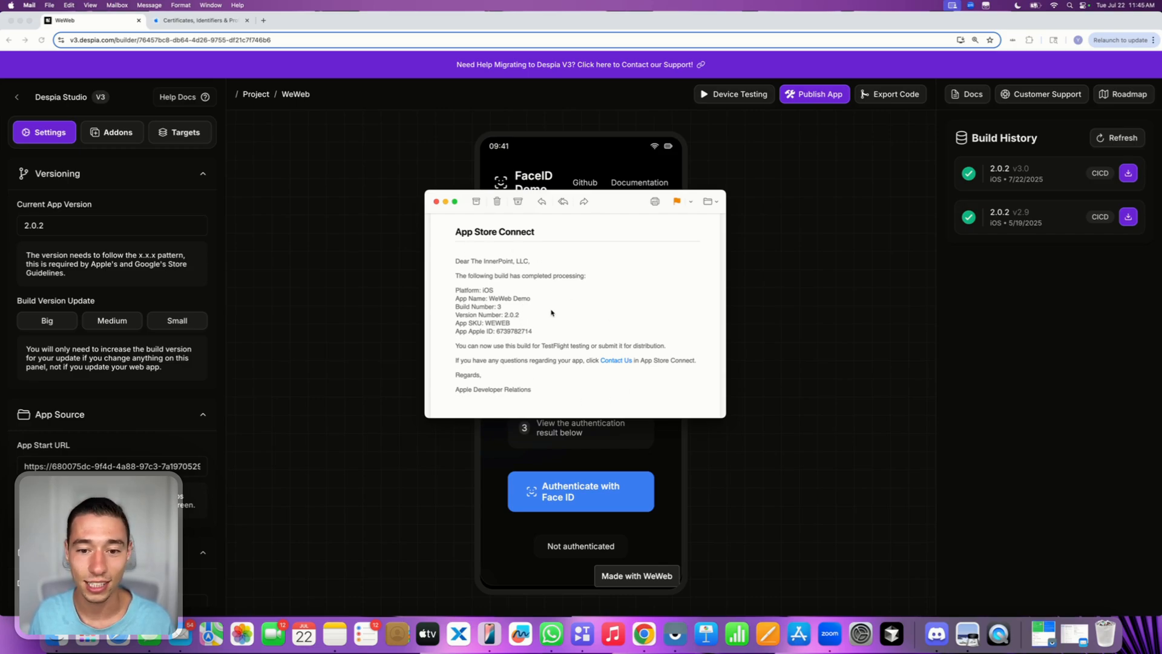
click(436, 201)
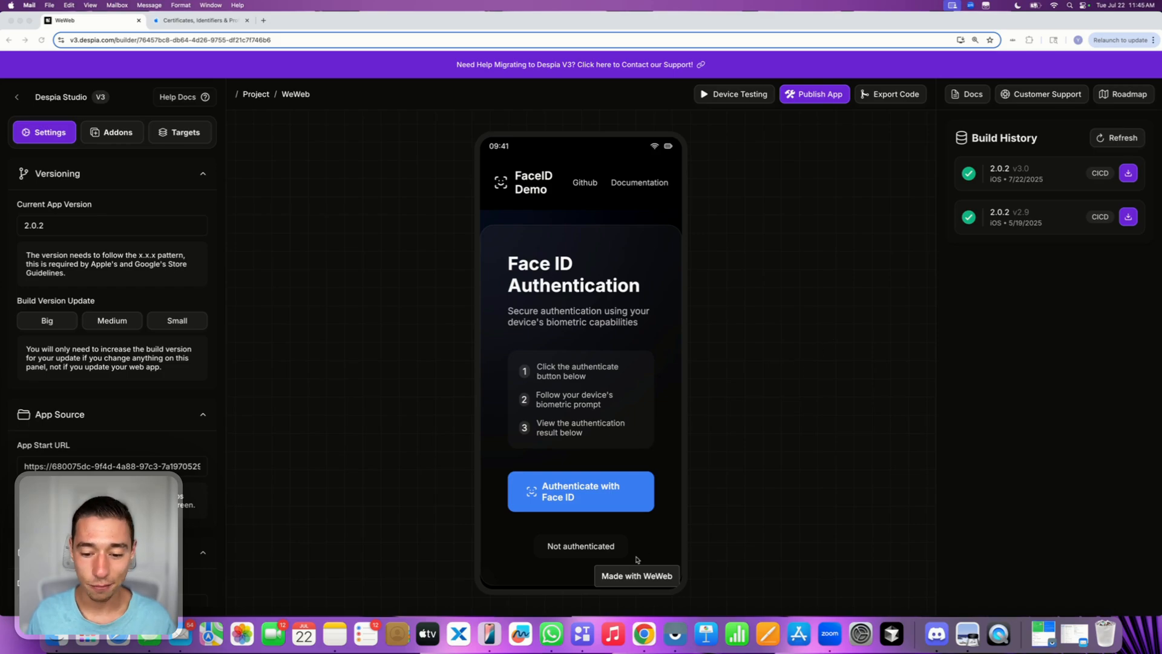
click(491, 634)
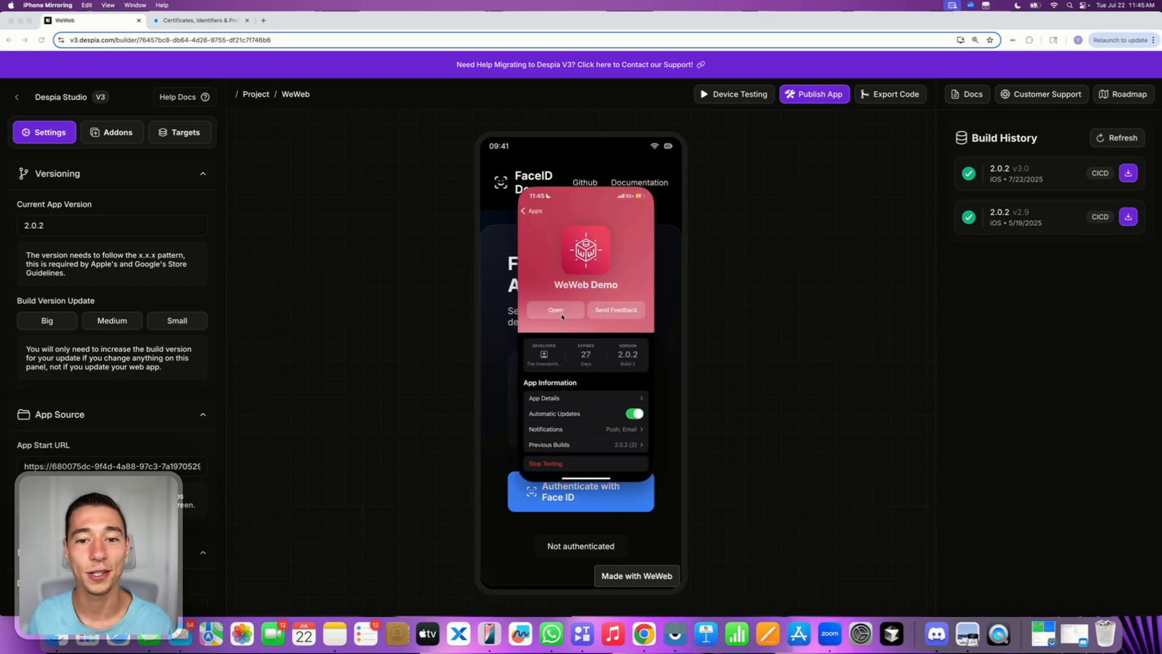
click(781, 303)
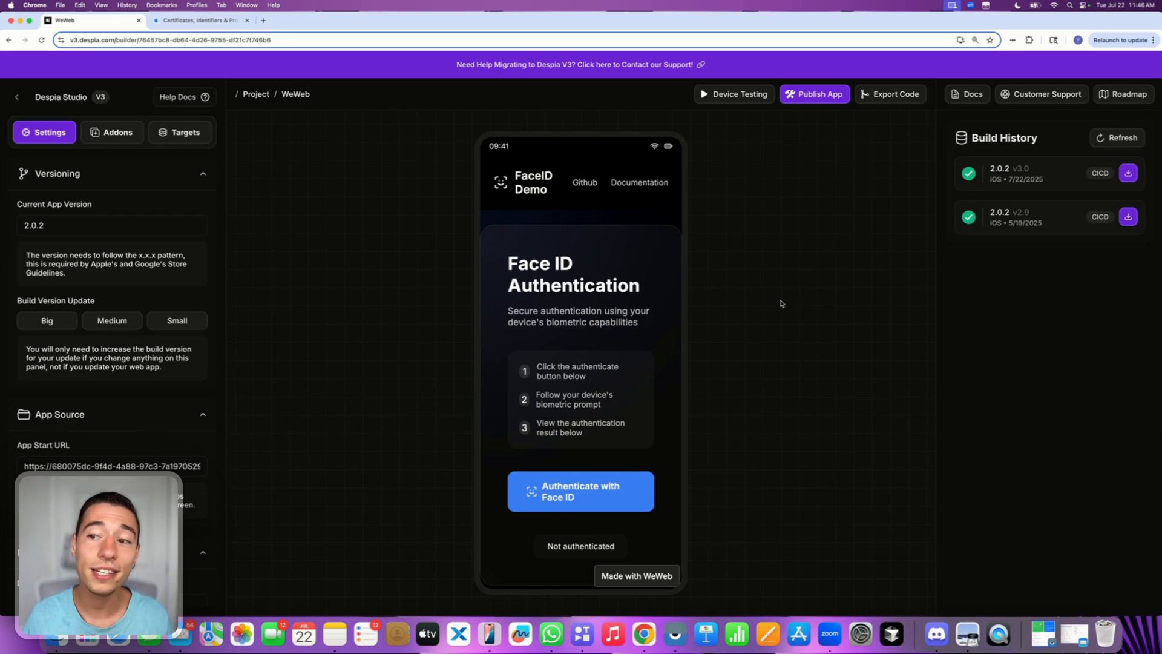
- Open Despia's customer support chat
click(1043, 96)
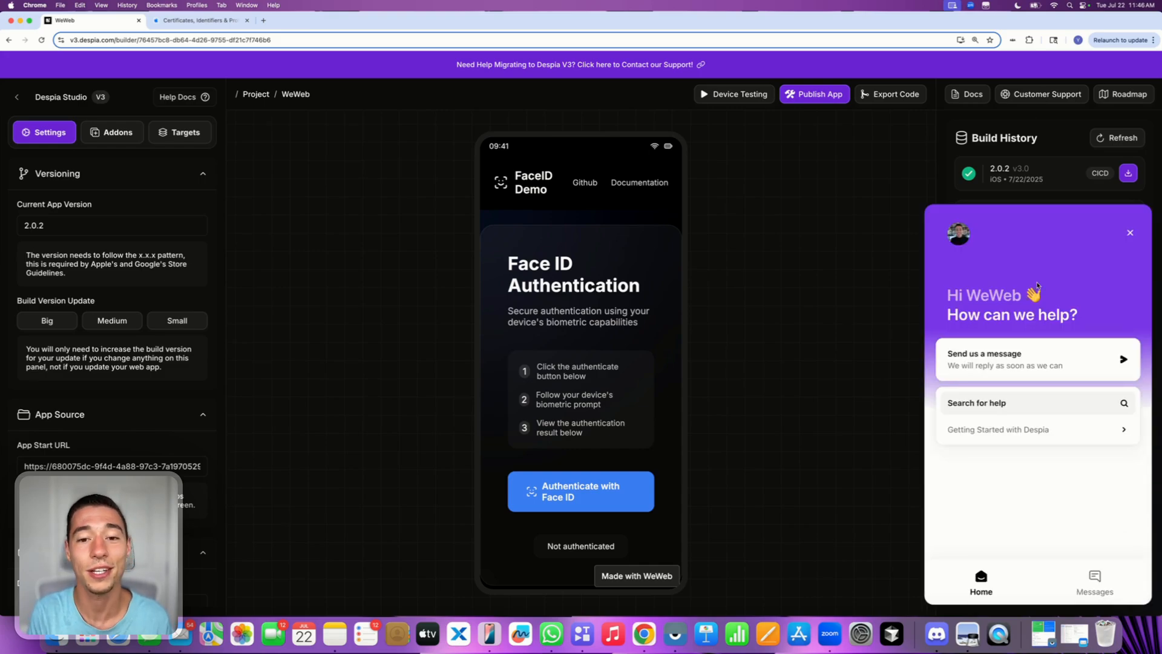